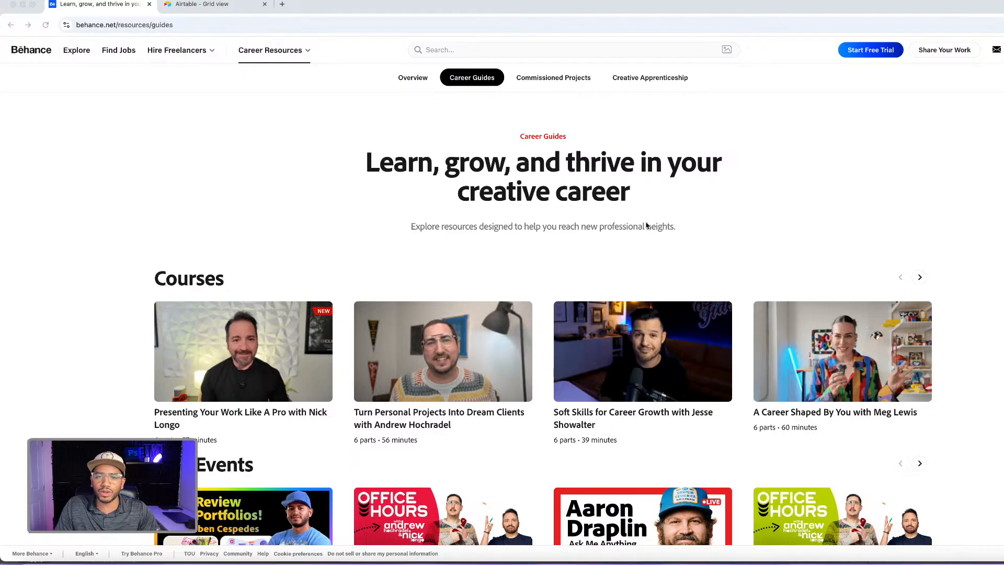
# Look over the courses, live events and articles on the Behance Career Guides page
pyautogui.scroll(-3, 952, 242)
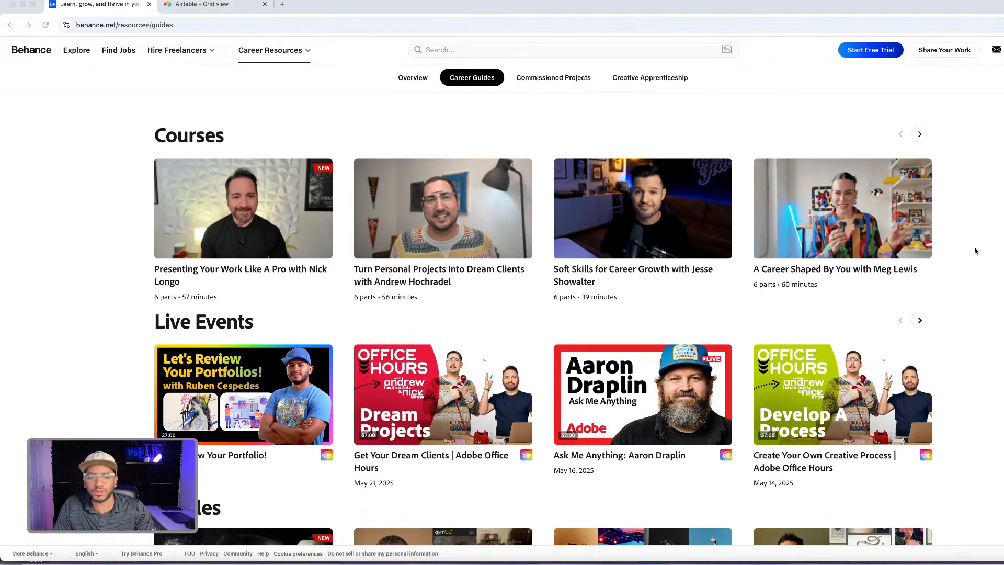
pyautogui.scroll(-1, 975, 252)
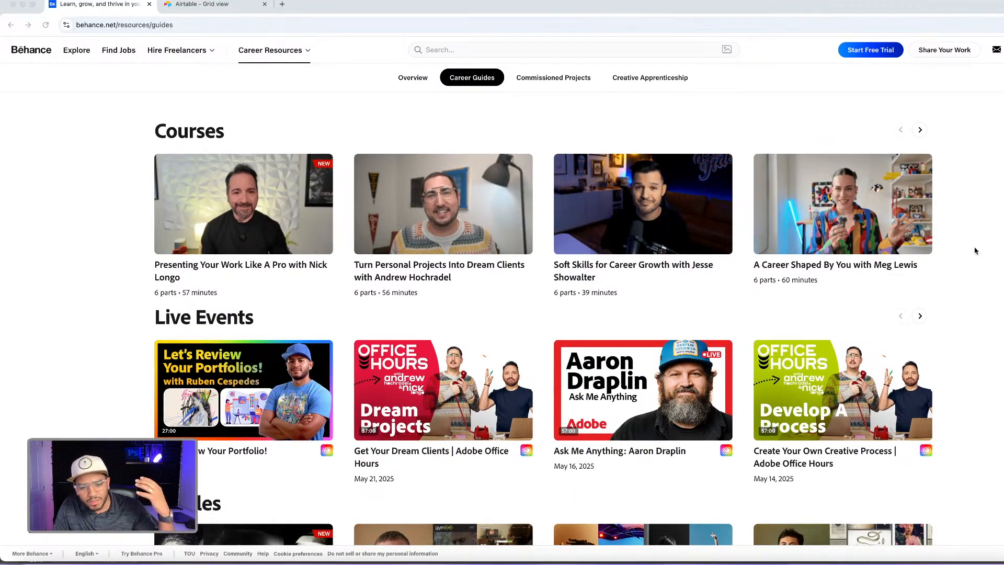
pyautogui.scroll(-2, 976, 251)
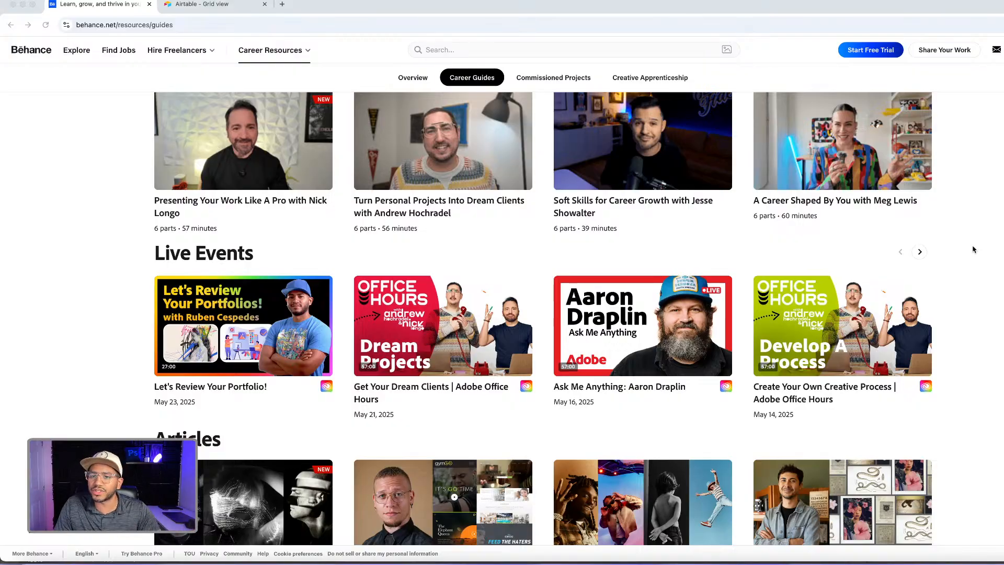
pyautogui.scroll(7, 974, 249)
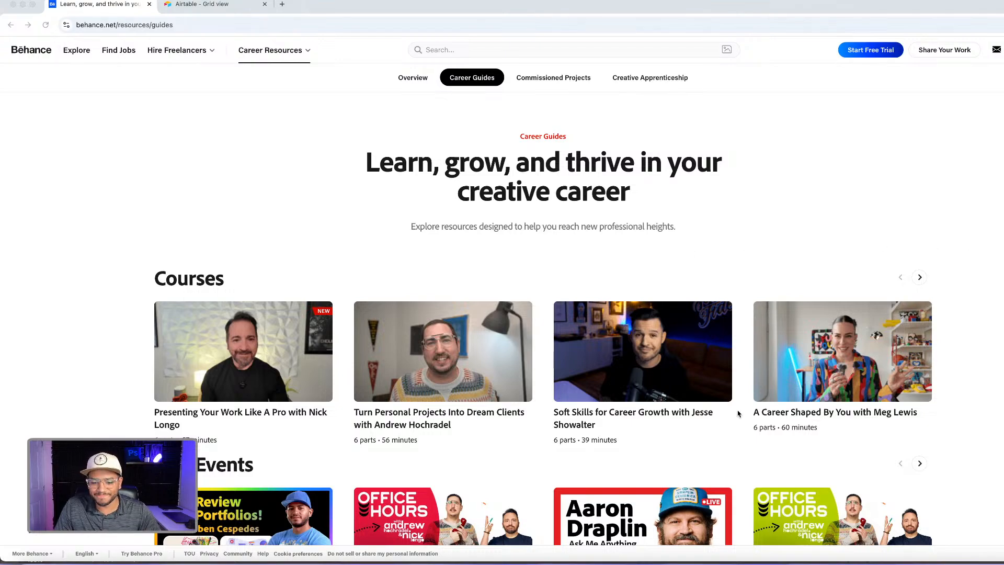
# Switch to Photoshop and select the Young Woman on a bench layer with the Move tool
pyautogui.click(611, 560)
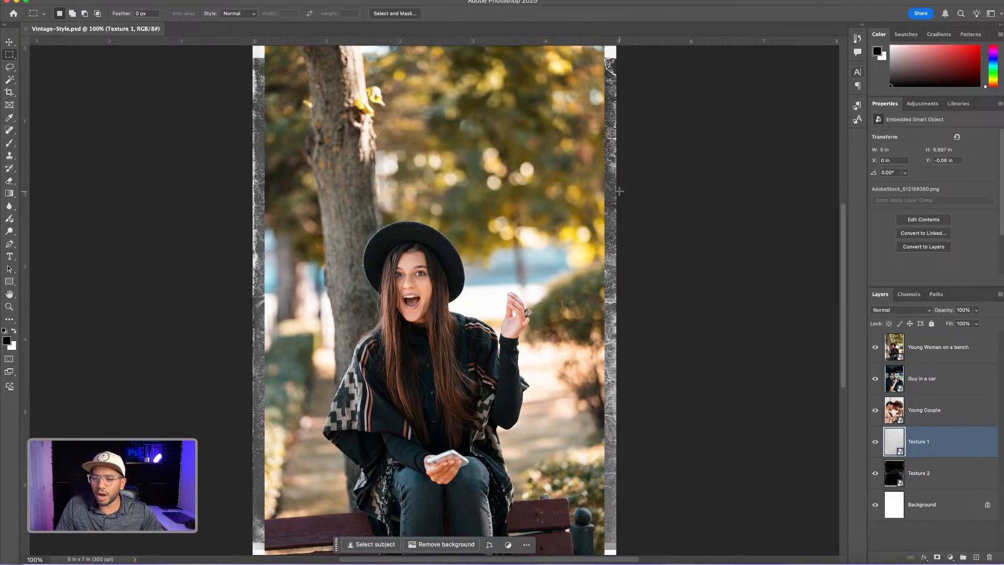
pyautogui.click(9, 42)
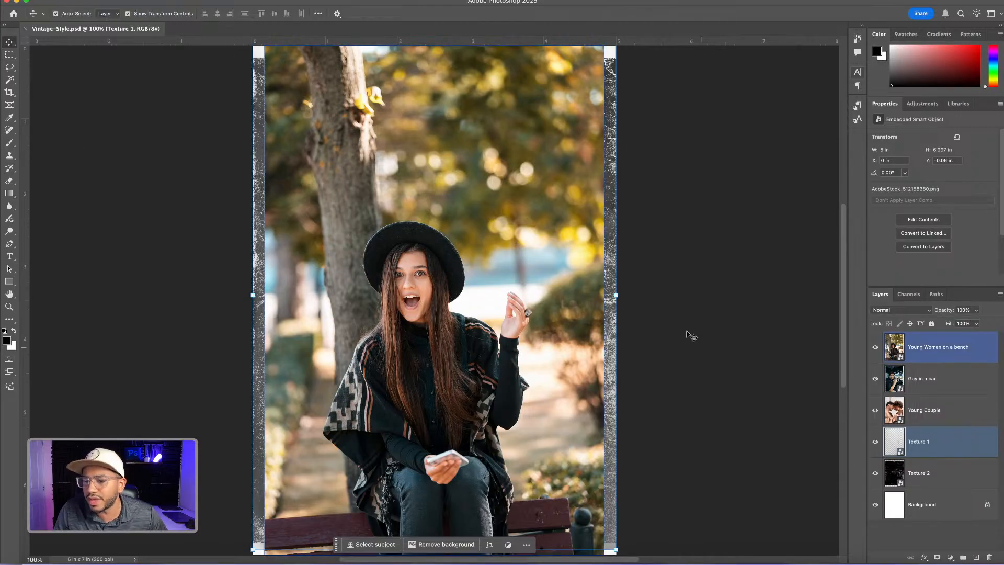
pyautogui.click(910, 352)
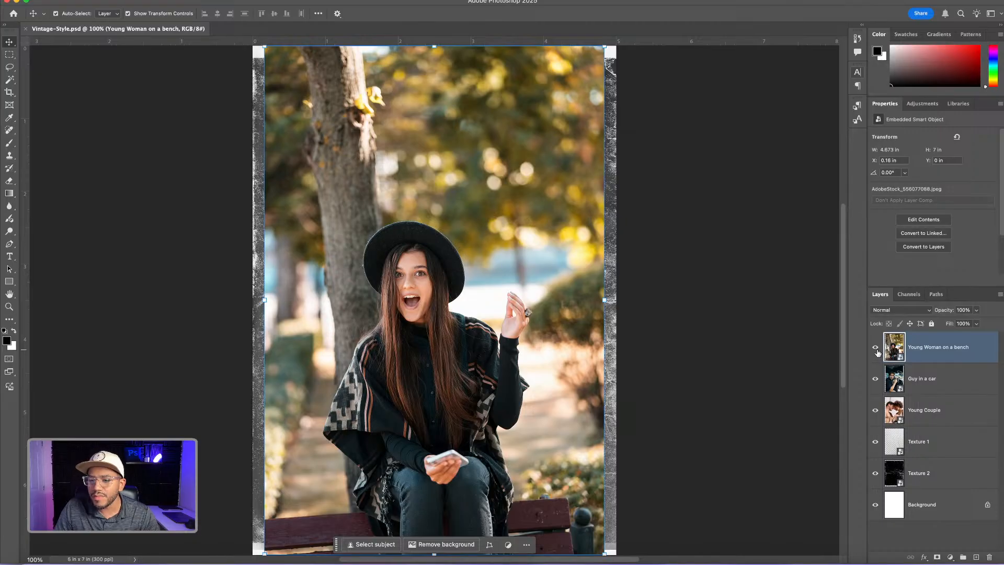
# Hide the three photo layers and Texture 1 one at a time, and toggle Texture 2 off and on to preview it
pyautogui.click(877, 348)
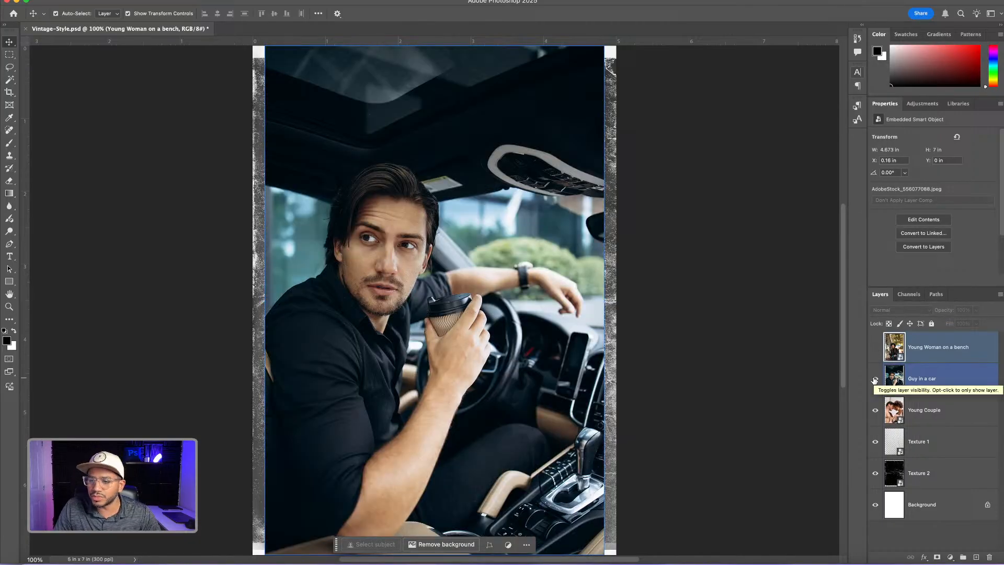
pyautogui.click(875, 380)
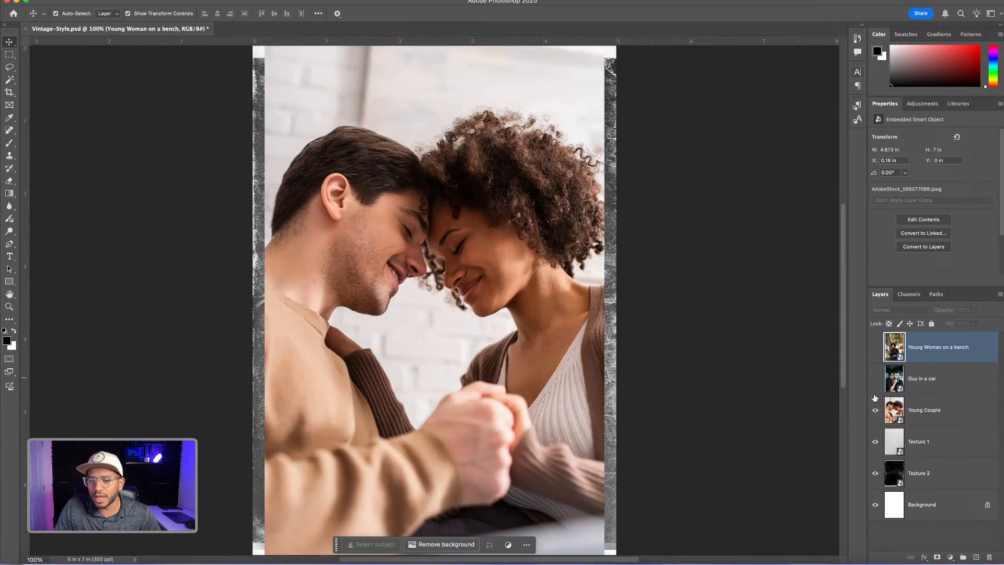
pyautogui.click(875, 412)
pyautogui.click(879, 440)
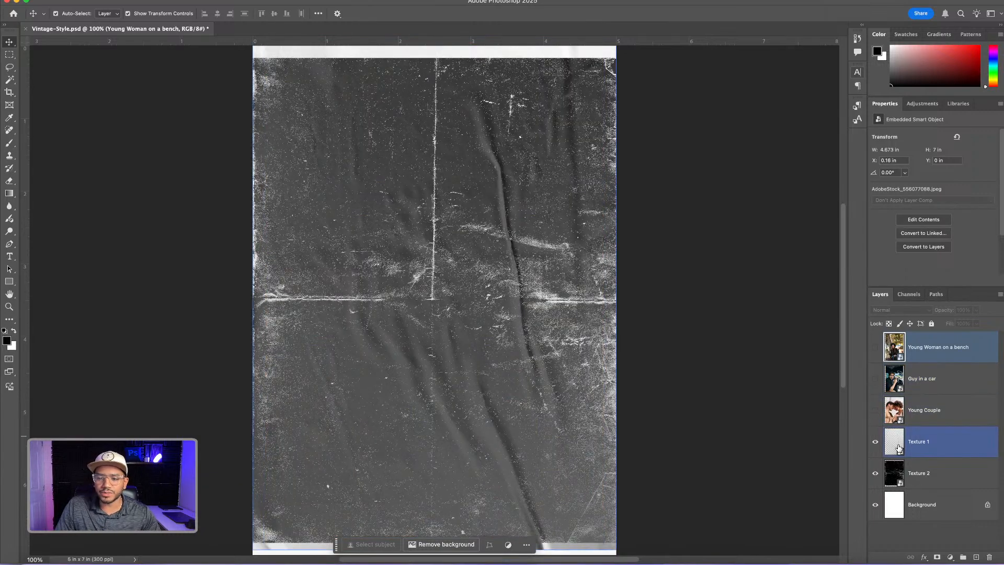
pyautogui.click(876, 444)
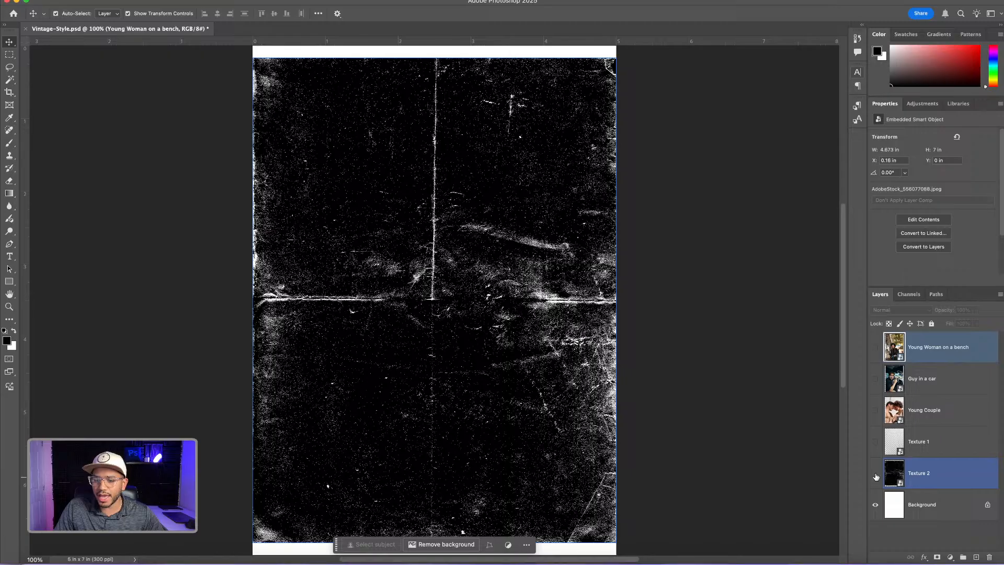
pyautogui.click(877, 475)
pyautogui.click(877, 475)
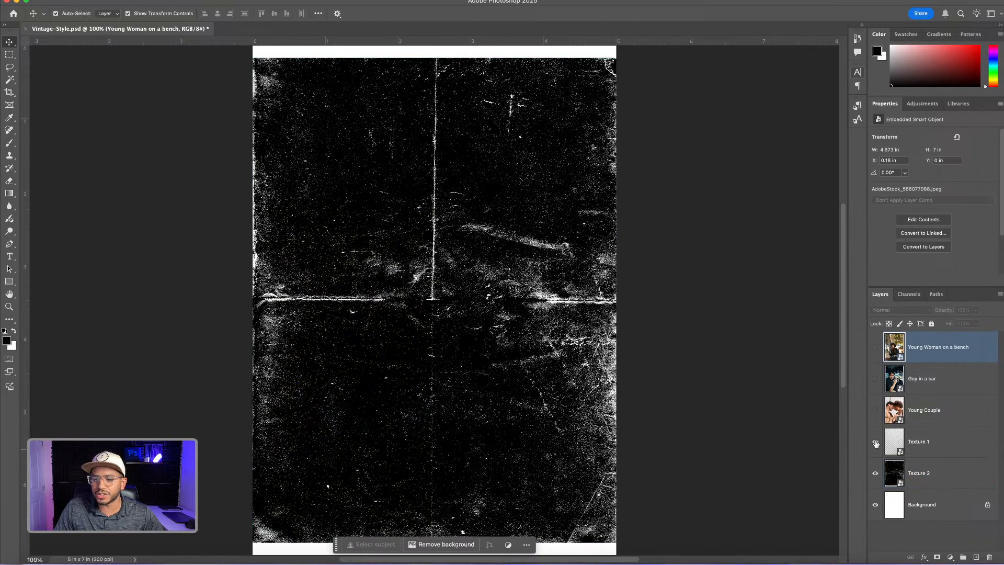
# Show the Young Woman on a bench layer again, leaving Guy in a car, Texture 1 and Texture 2 hidden
pyautogui.click(875, 442)
pyautogui.click(876, 378)
pyautogui.click(876, 347)
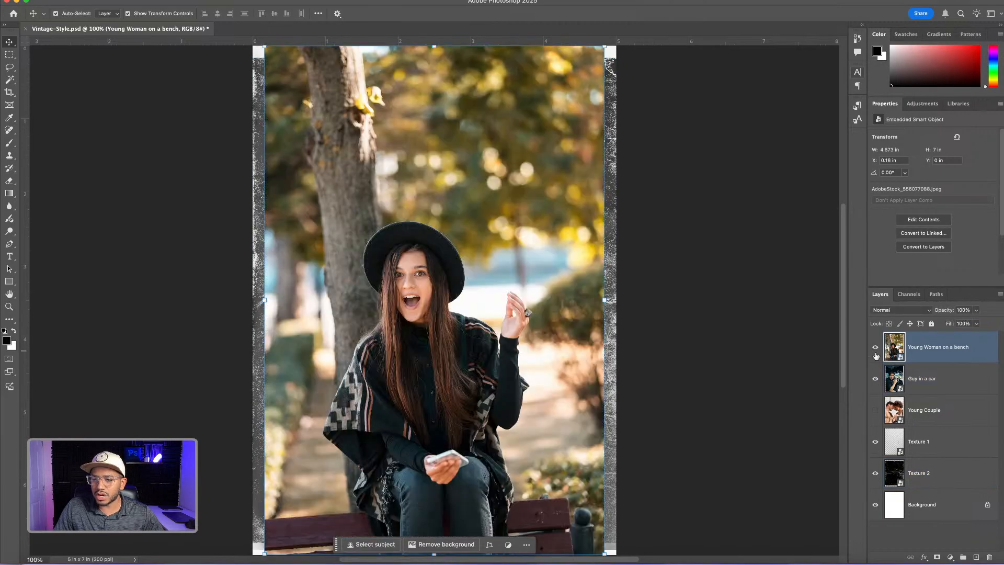
pyautogui.click(876, 379)
pyautogui.click(876, 442)
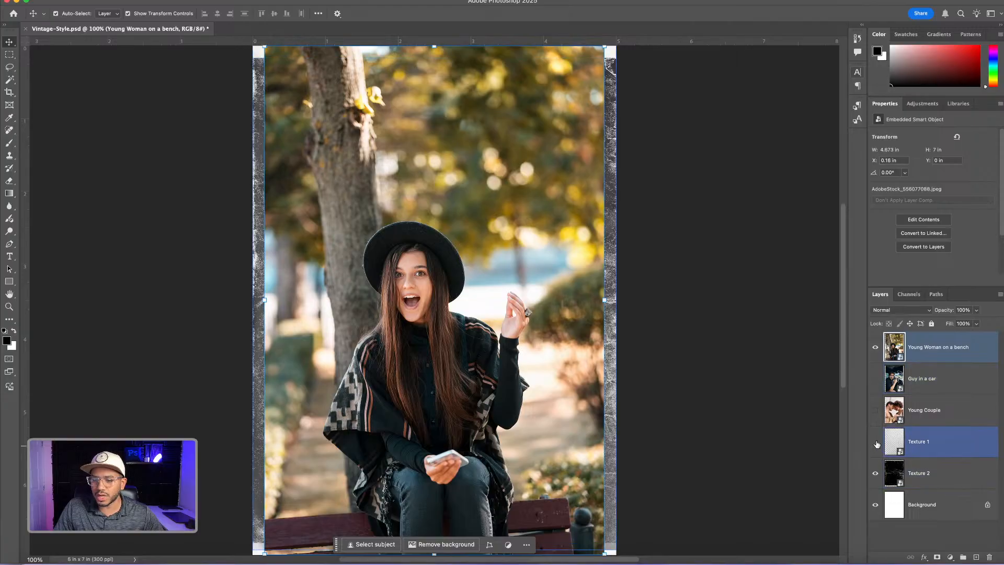
pyautogui.click(876, 474)
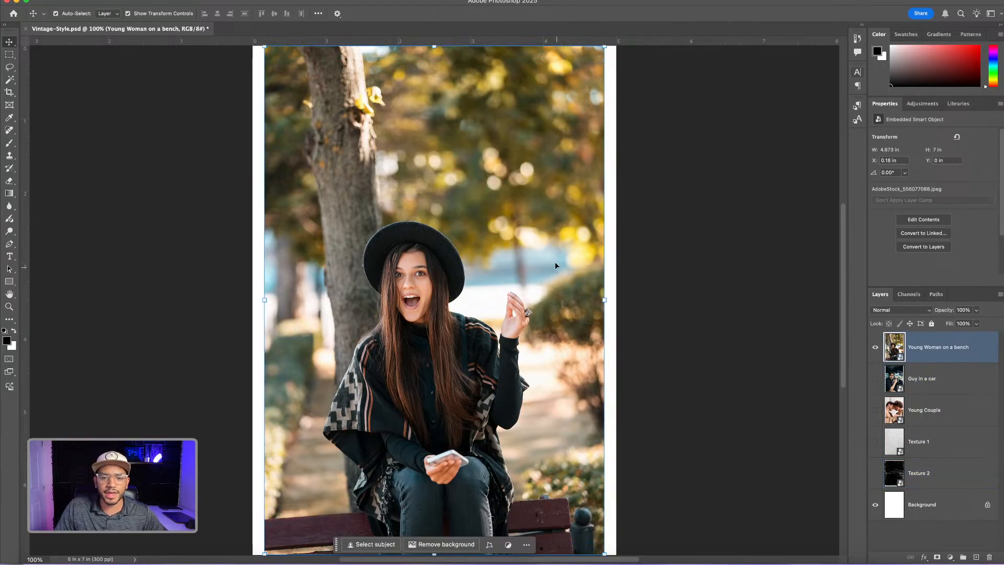
# Enlarge the Young Woman on a bench photo to about 5.31 by 7.95 in, shift it upward to cover the canvas, and deselect it
pyautogui.press('super+minus')
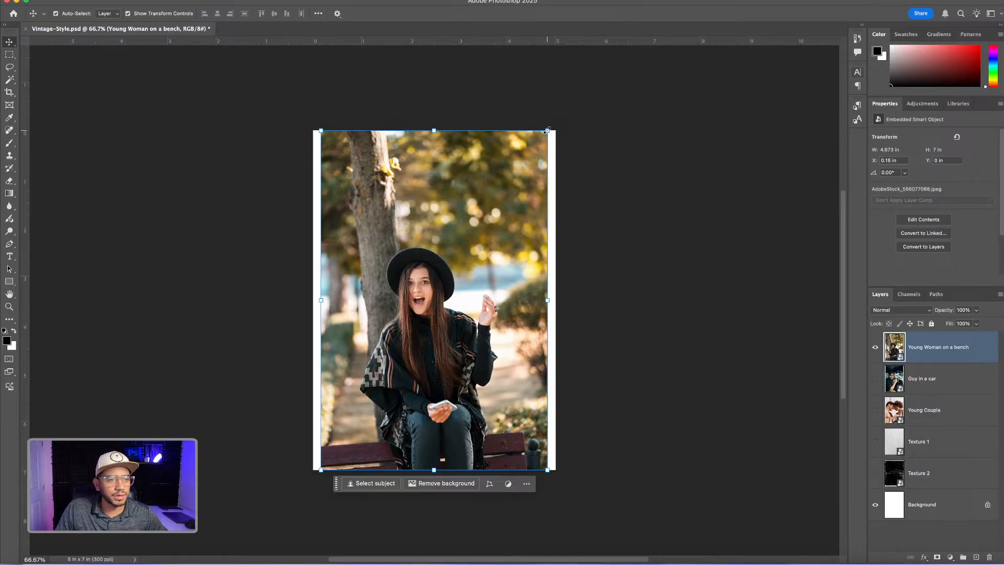
pyautogui.moveTo(548, 131); pyautogui.dragTo(570, 114)
pyautogui.moveTo(493, 286); pyautogui.dragTo(492, 271)
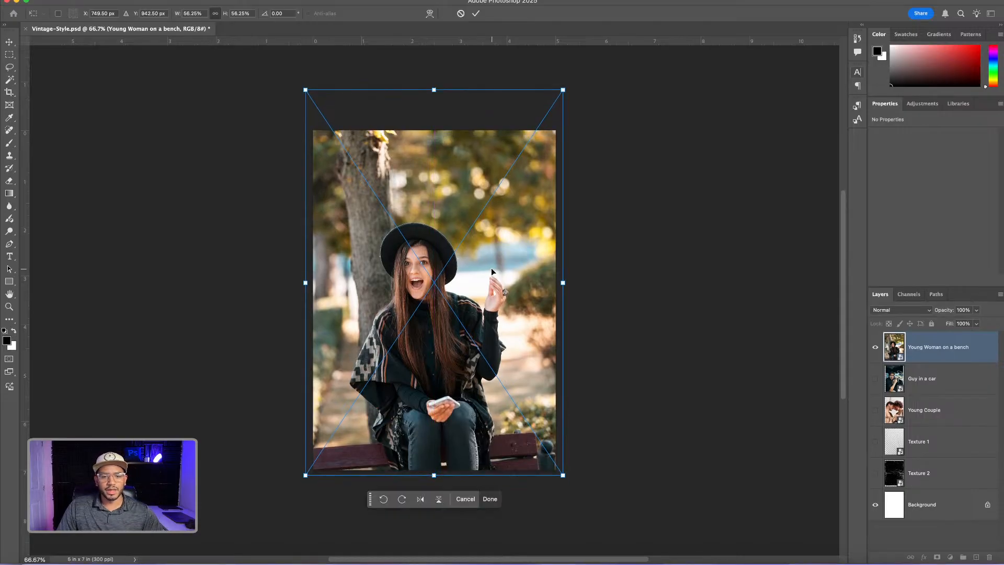
pyautogui.press('Return')
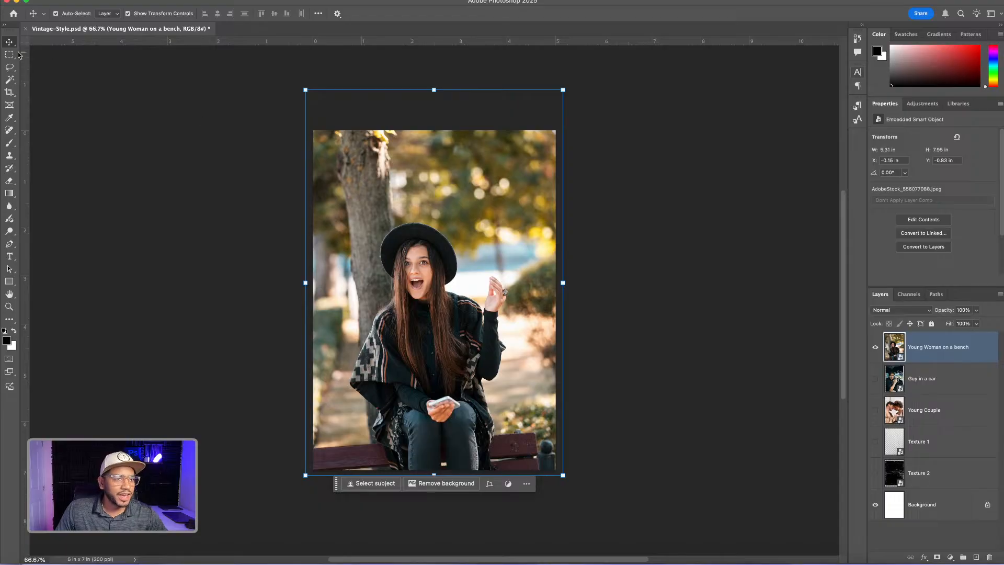
pyautogui.click(222, 152)
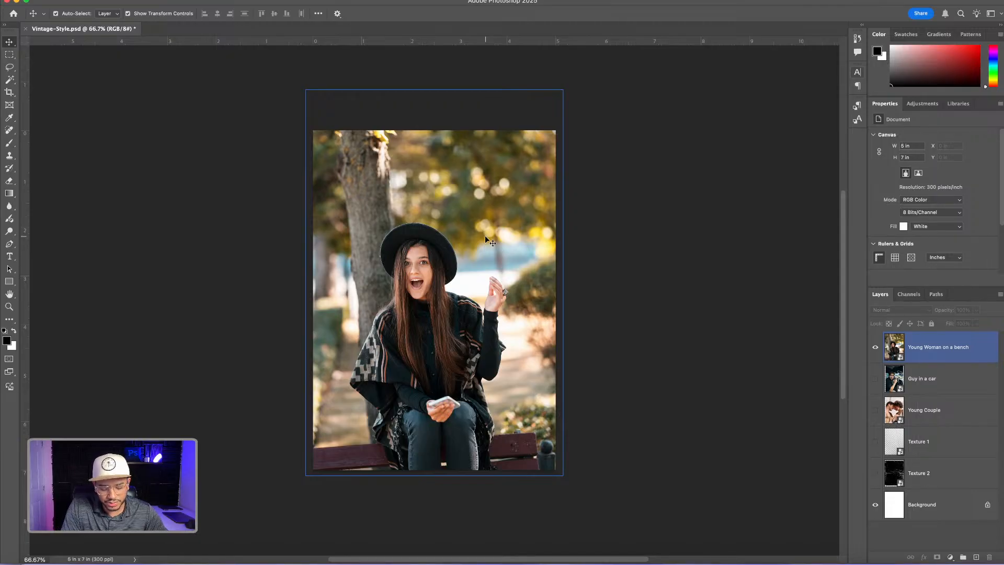
# Create a 2000 x 2000 px document at 72 ppi and enter the image generation prompt "cream plain paper texture"
pyautogui.press('super+n')
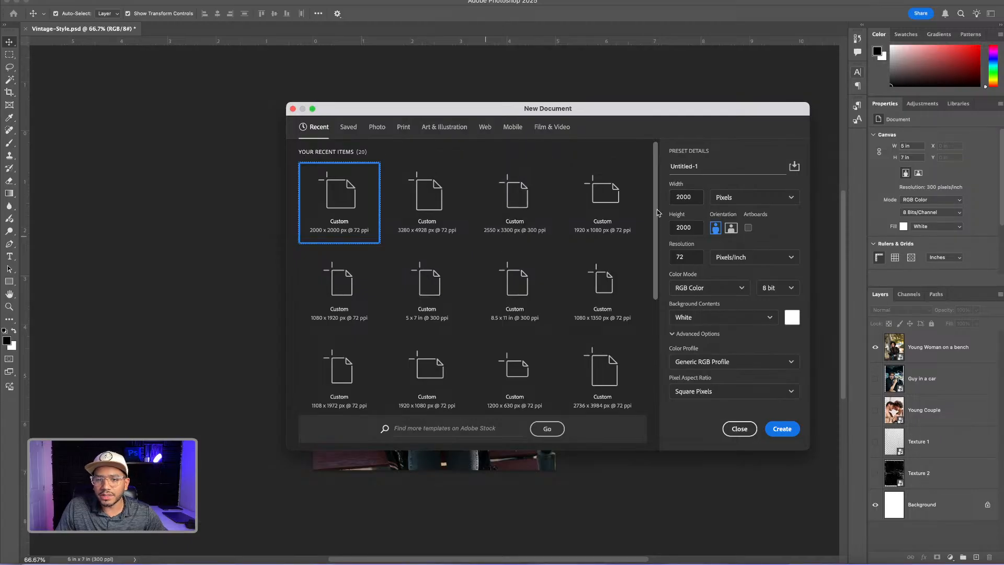
pyautogui.click(782, 429)
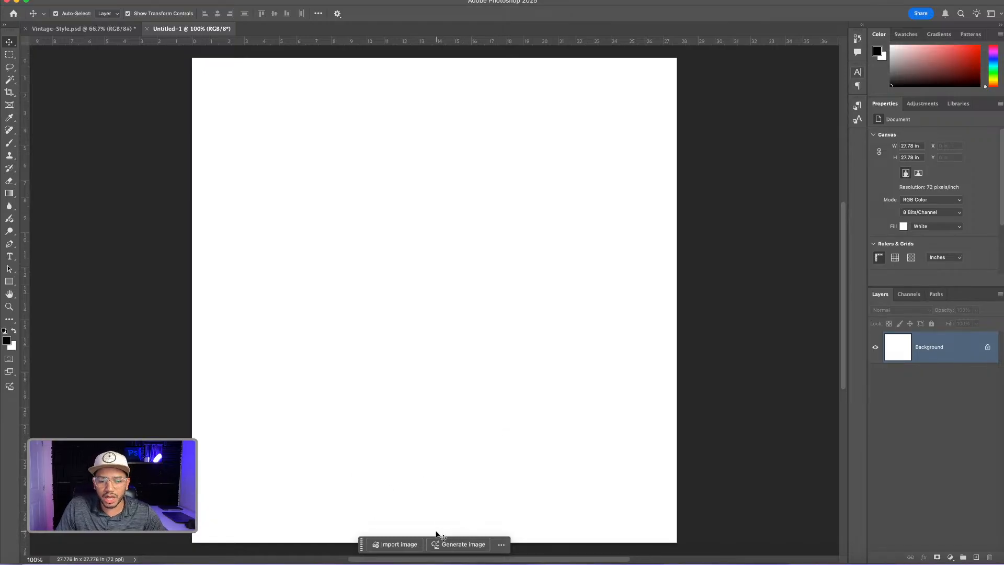
pyautogui.click(455, 546)
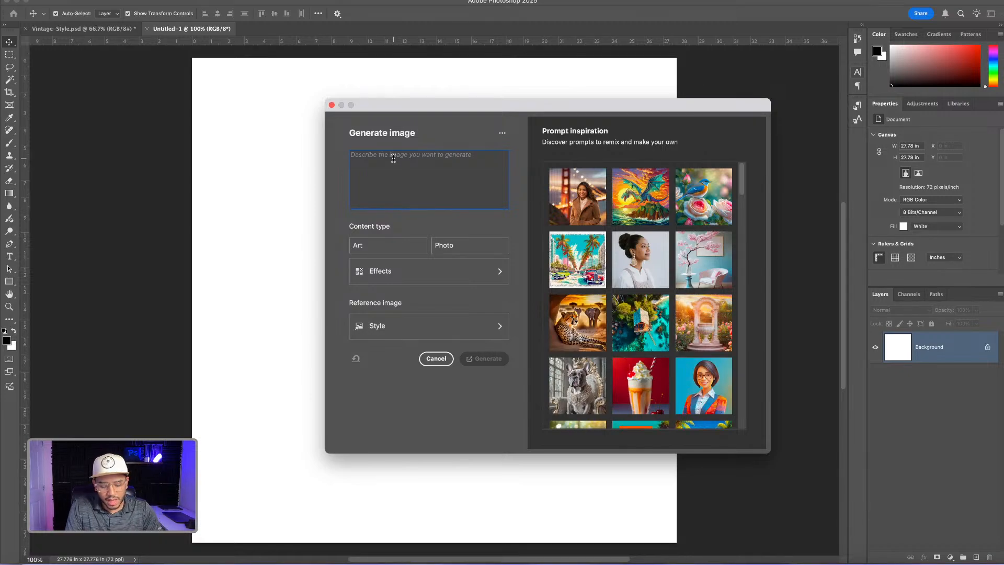
pyautogui.write('crea')
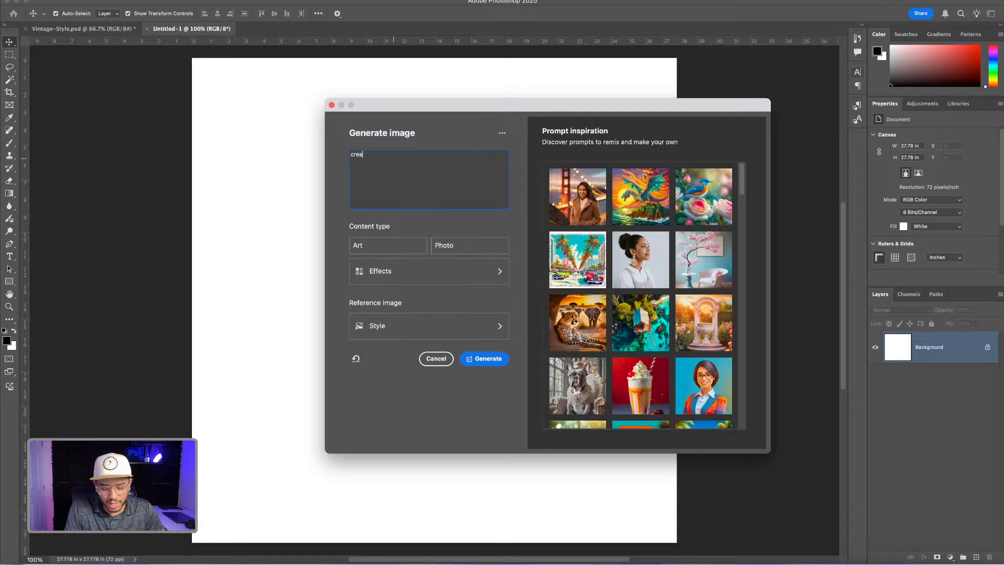
pyautogui.write('m plai')
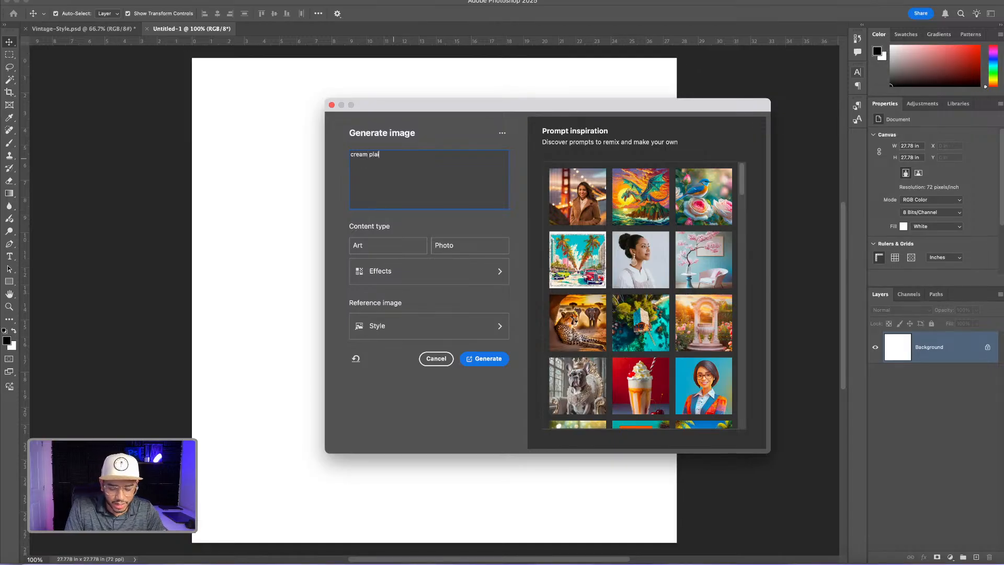
pyautogui.write('n paper')
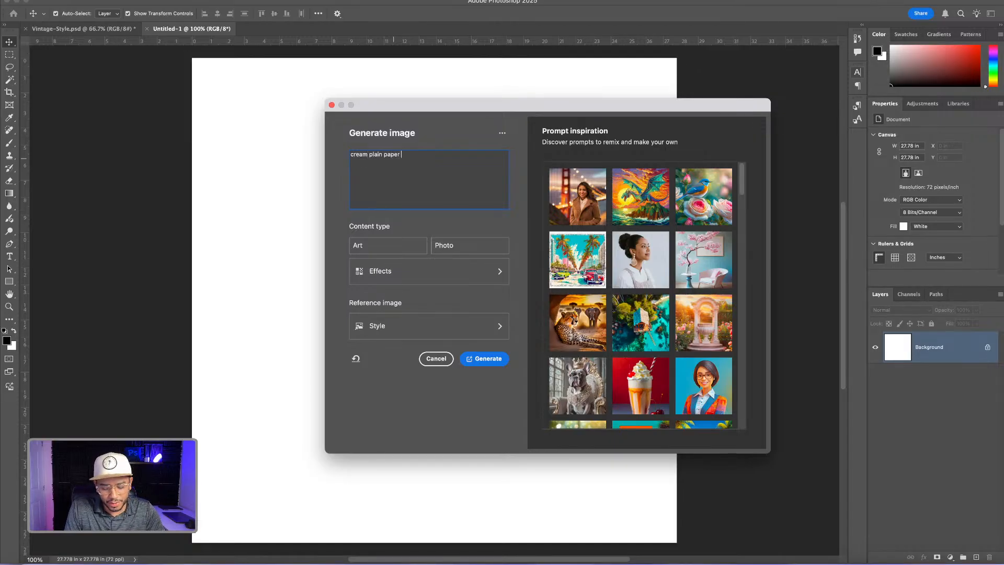
pyautogui.write(' texture')
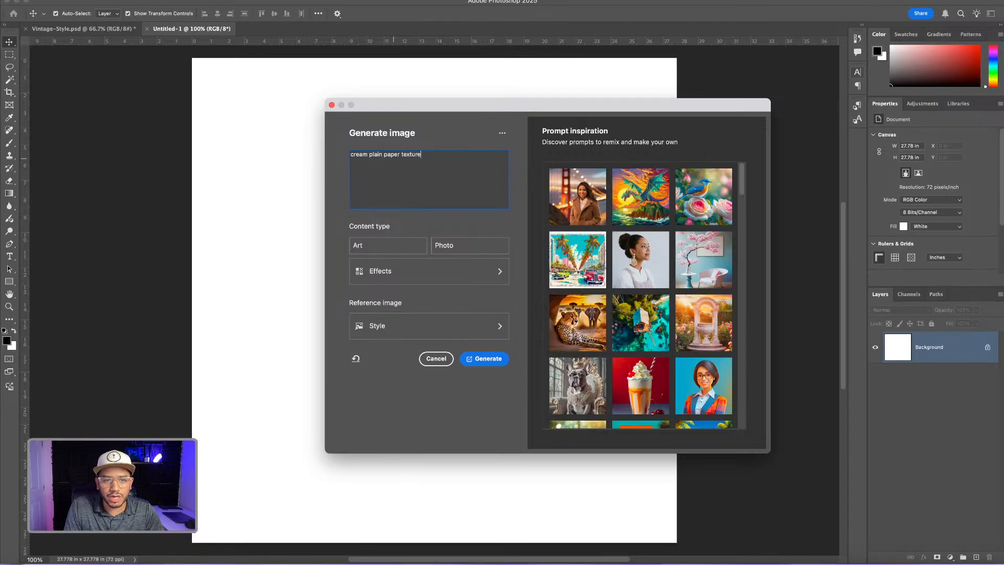
# Set the content type to Photo, add the Paper mache material effect, and generate the image
pyautogui.click(477, 248)
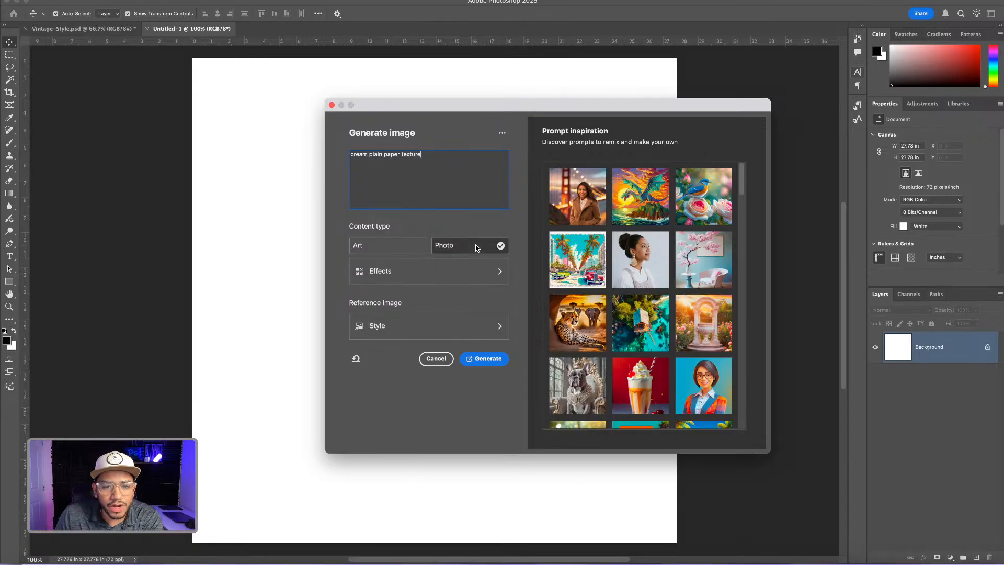
pyautogui.click(487, 276)
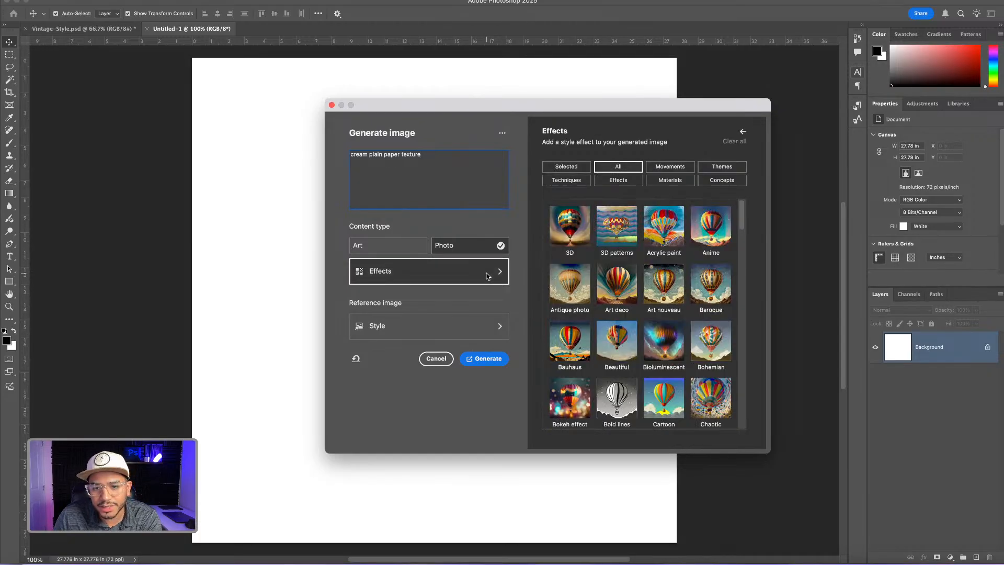
pyautogui.click(673, 184)
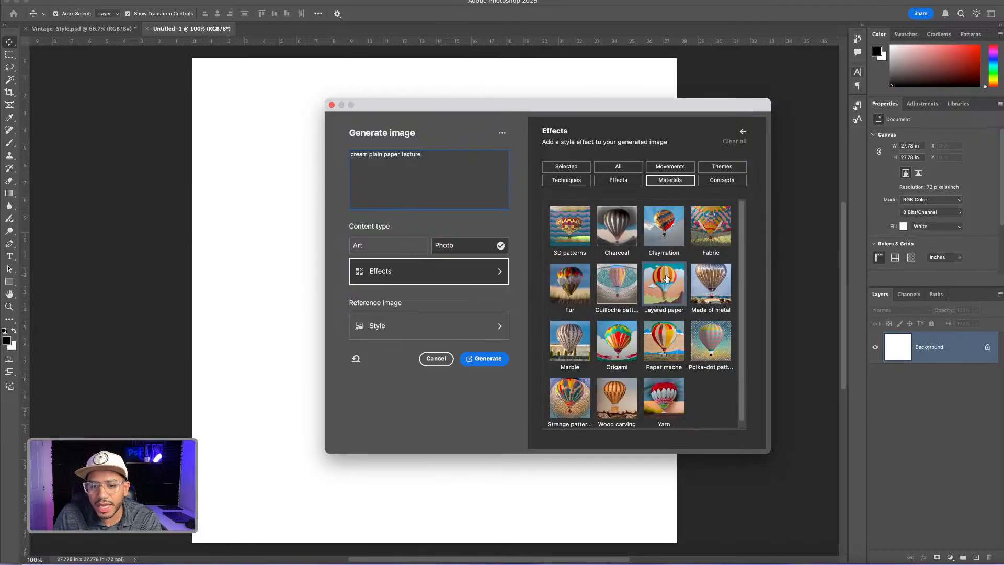
pyautogui.click(670, 334)
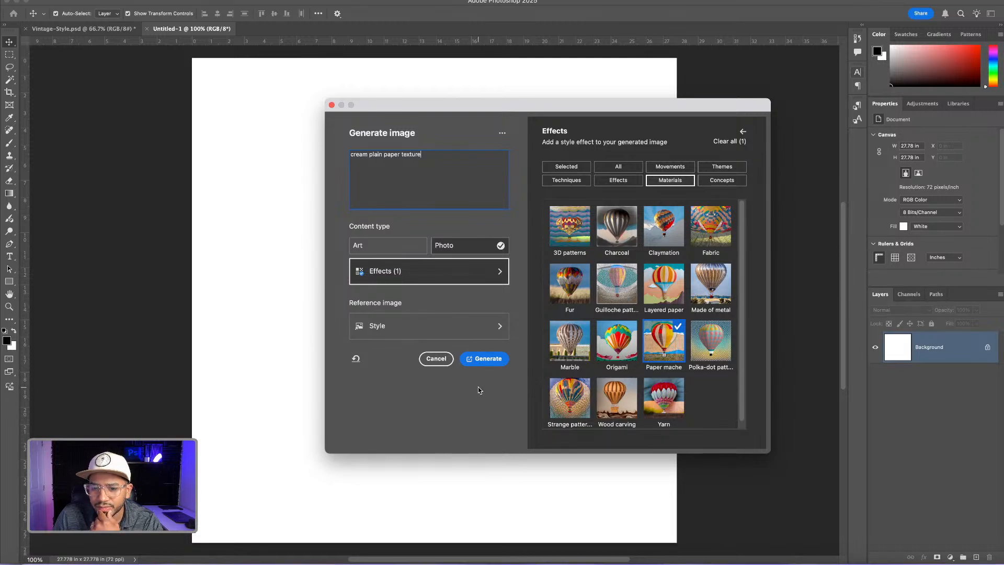
pyautogui.click(488, 359)
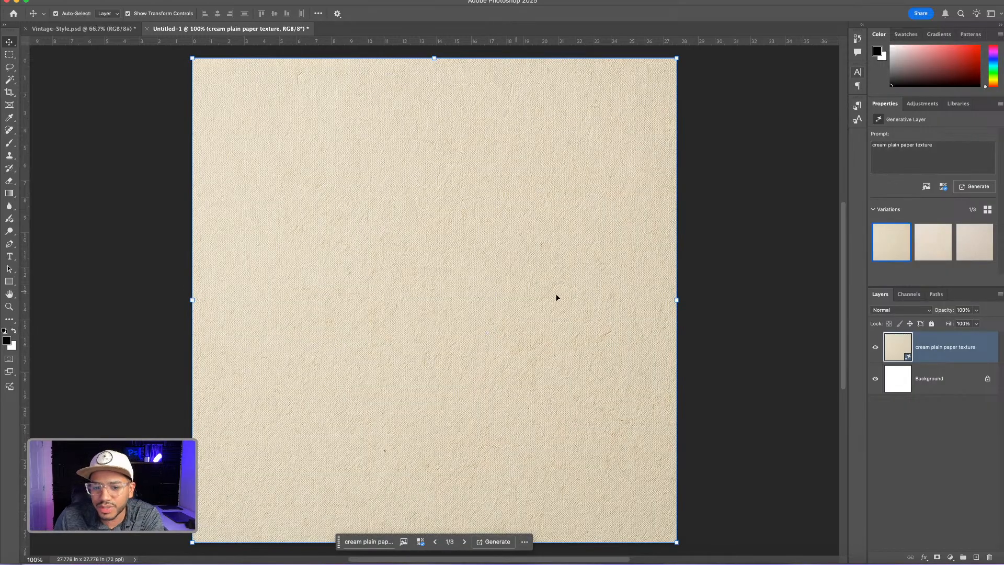
# Compare the three generated paper texture variations and keep the second one
pyautogui.click(465, 542)
pyautogui.click(465, 541)
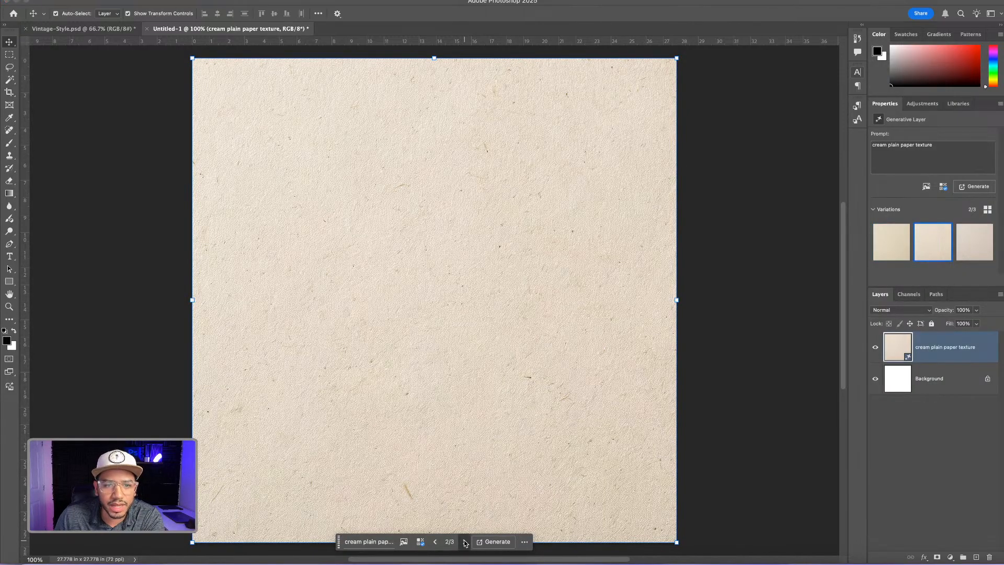
pyautogui.click(435, 542)
pyautogui.click(435, 541)
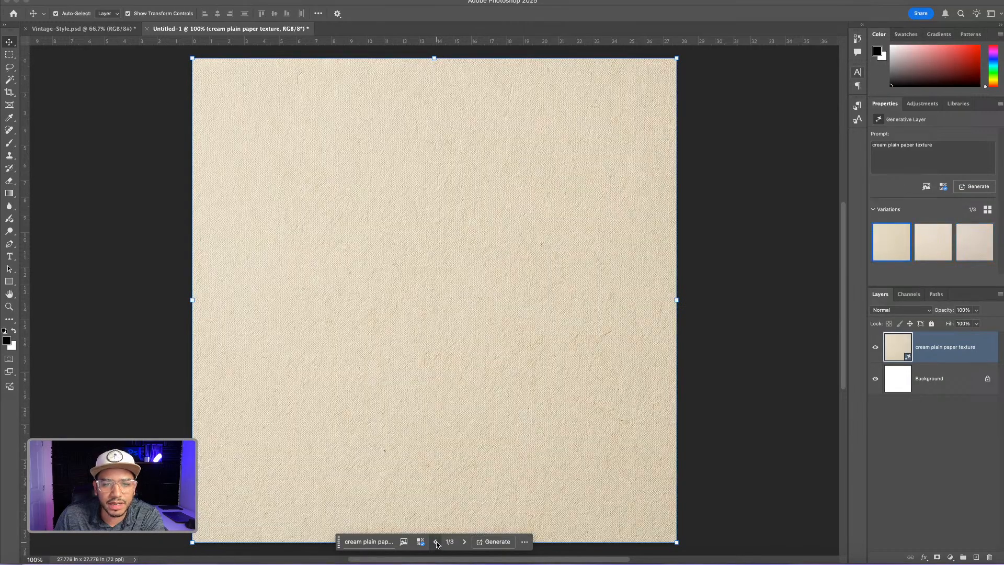
pyautogui.click(465, 542)
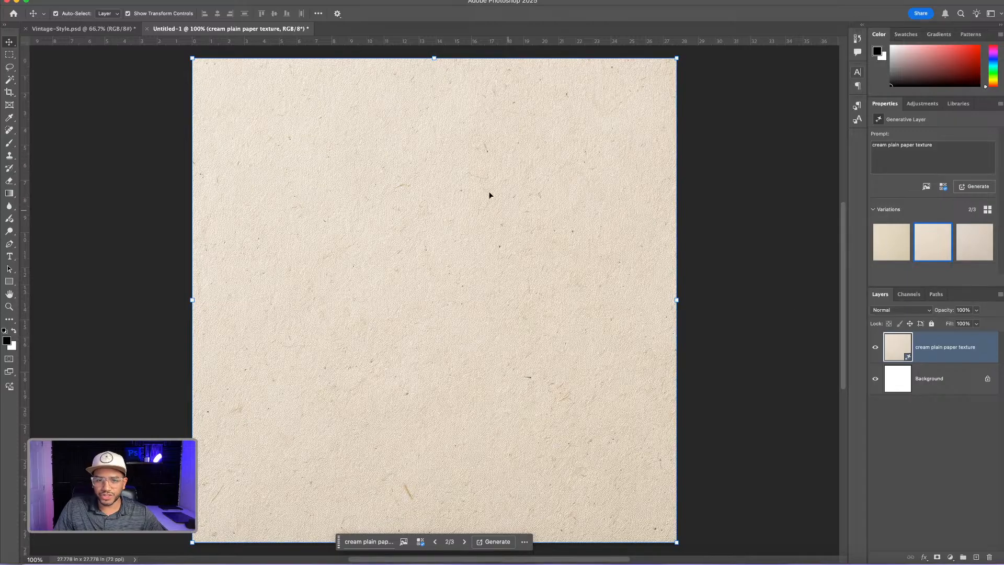
# Copy the whole generated paper texture and paste it into the Vintage-Style.psd document
pyautogui.press('super+a')
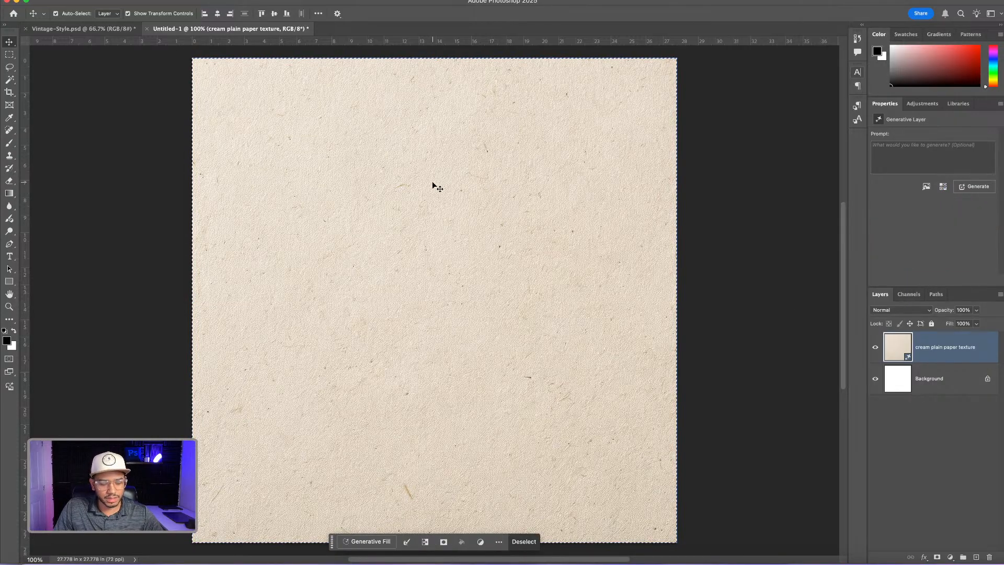
pyautogui.press('super+c')
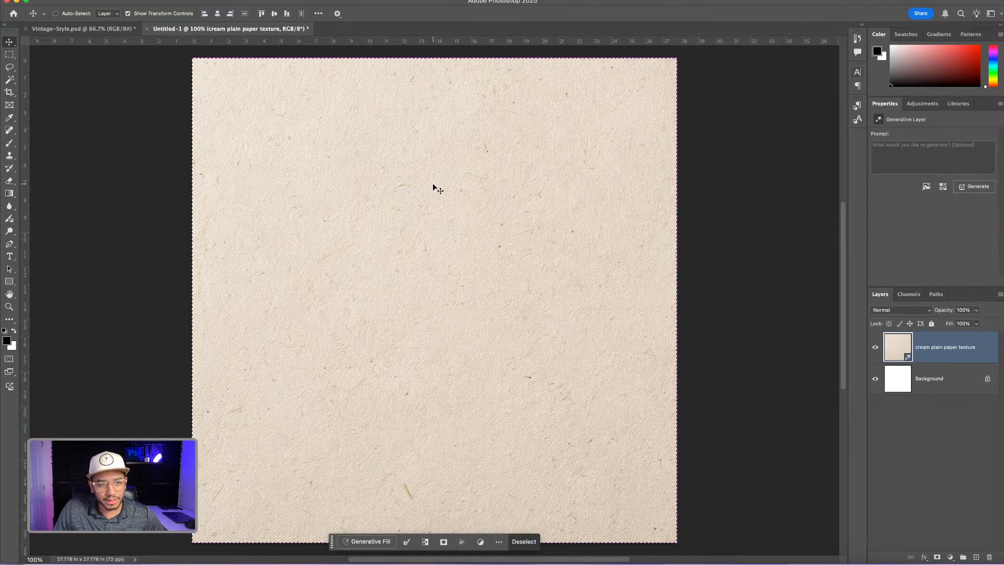
pyautogui.click(102, 30)
pyautogui.press('super+v')
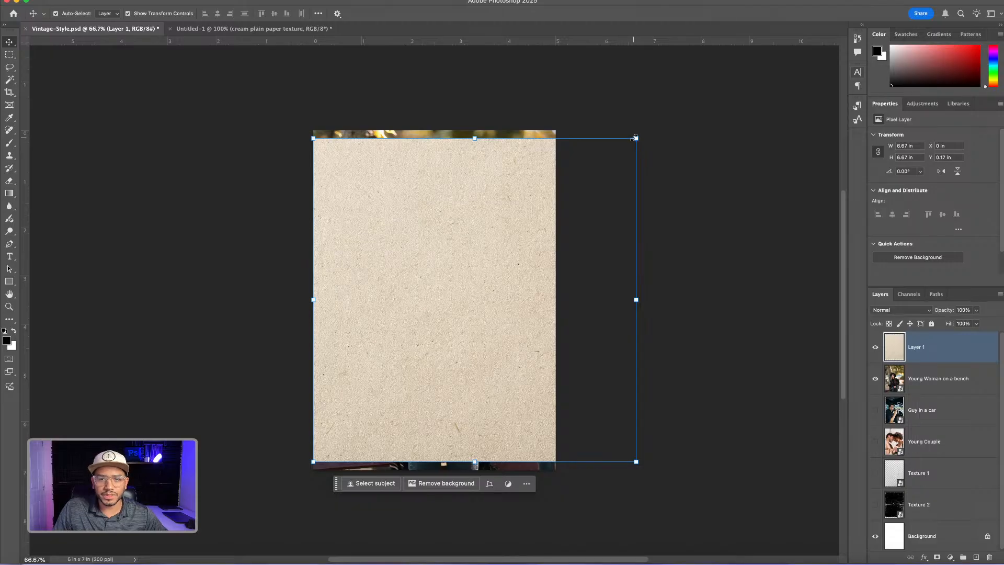
# Enlarge the pasted paper texture to about 7.49 in square, shift it to cover the canvas, and set its blend mode to Multiply
pyautogui.moveTo(636, 138); pyautogui.dragTo(657, 119)
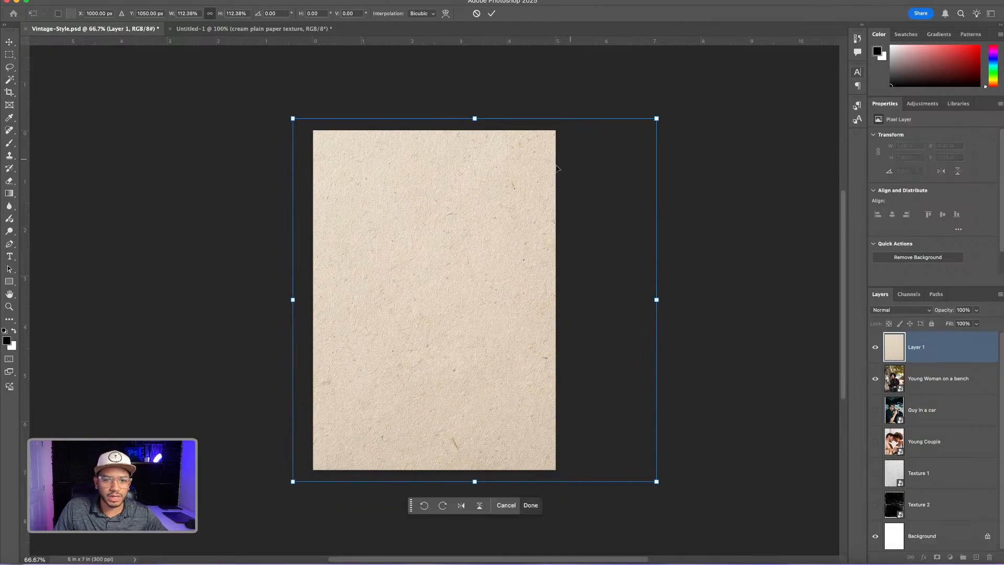
pyautogui.moveTo(521, 202); pyautogui.dragTo(463, 195)
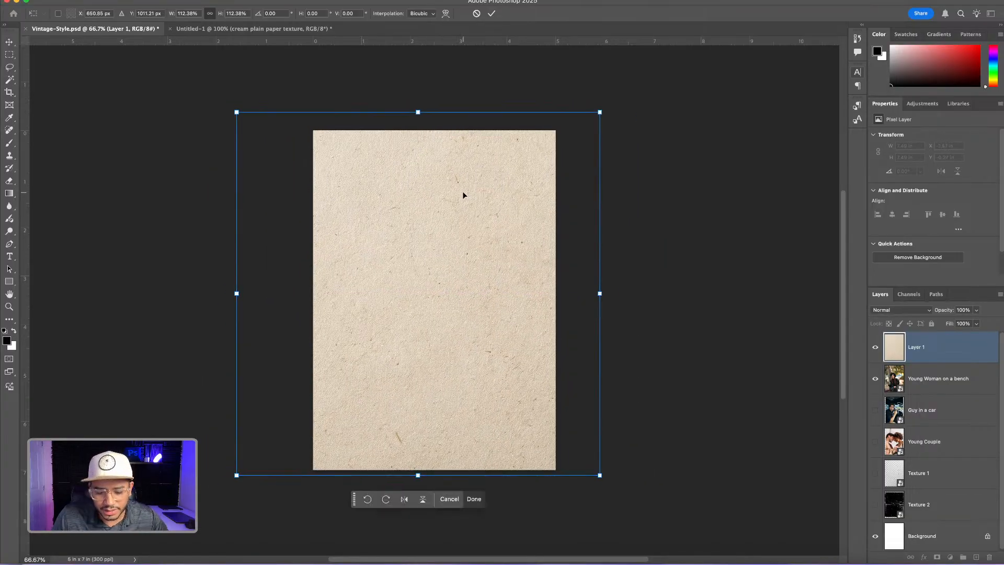
pyautogui.press('Return')
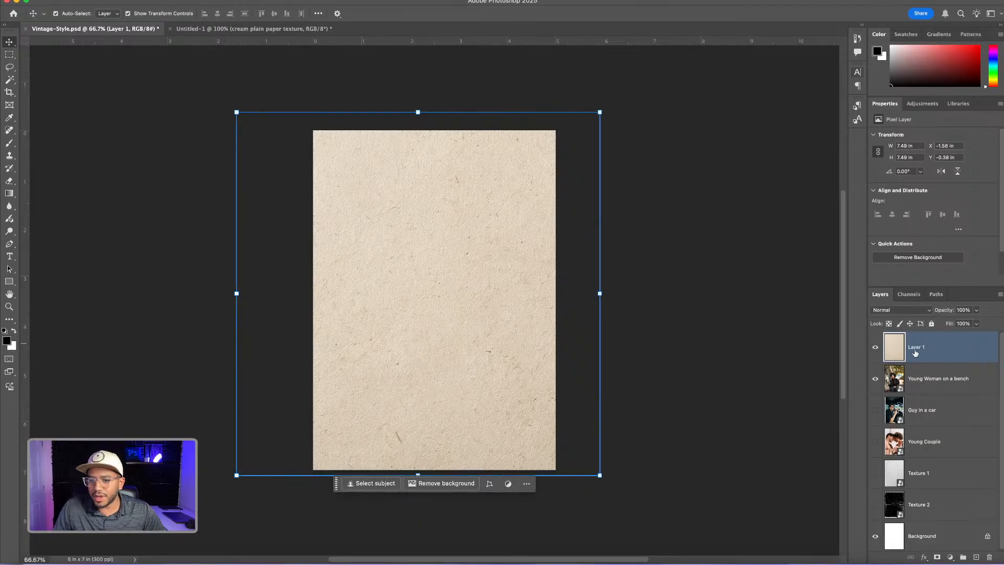
pyautogui.click(898, 312)
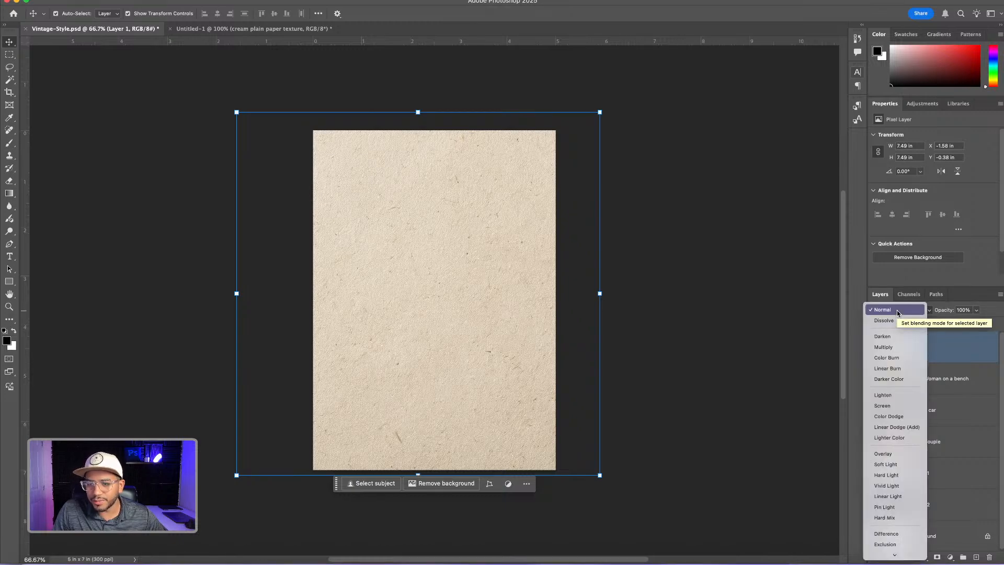
pyautogui.click(894, 347)
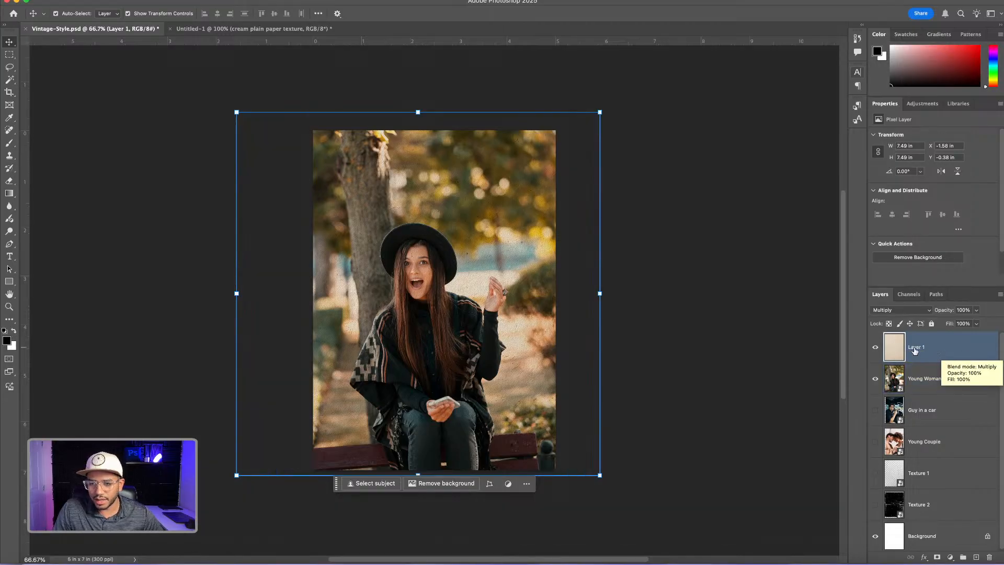
# Group the paper texture layer with the Young Woman on a bench layer and name the group "Image 1"
pyautogui.keyDown('shift'); pyautogui.click(945, 377); pyautogui.keyUp('shift')
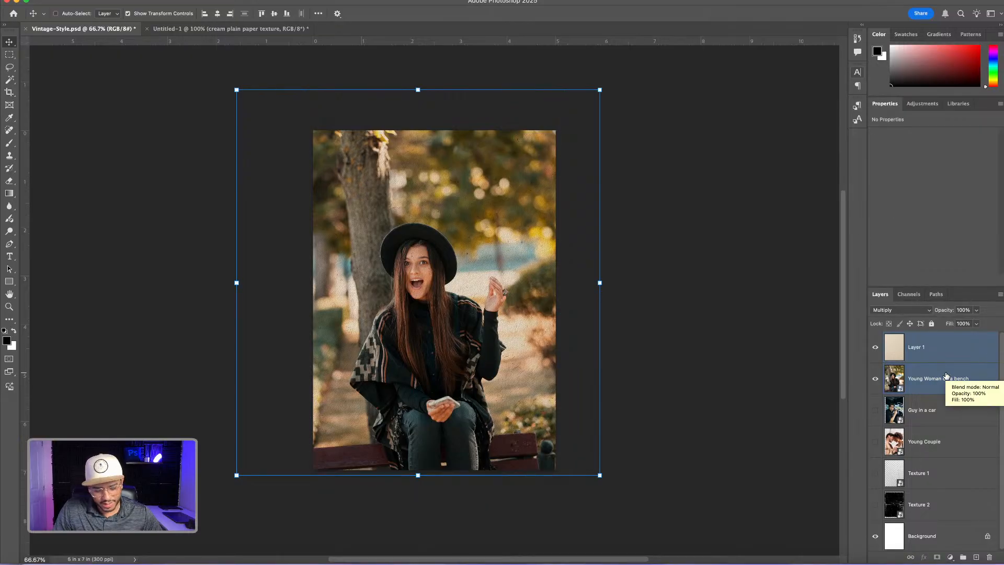
pyautogui.press('super+g')
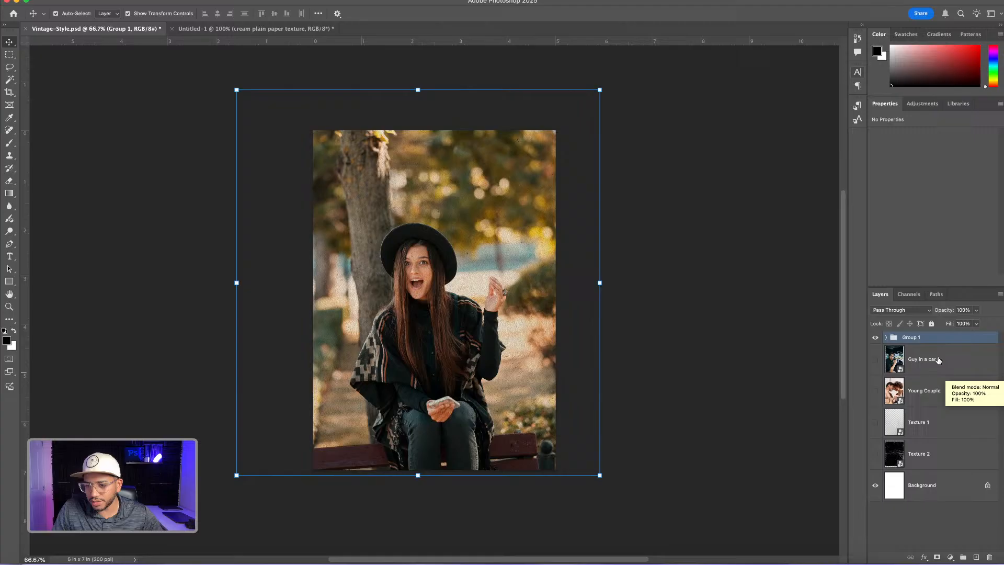
pyautogui.doubleClick(909, 338)
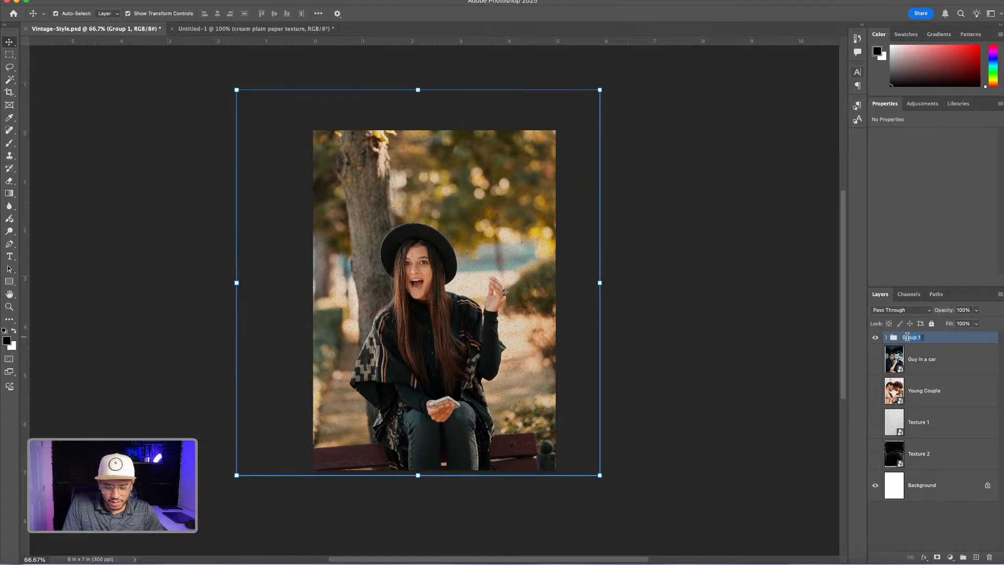
pyautogui.write('Image 1')
pyautogui.press('Return')
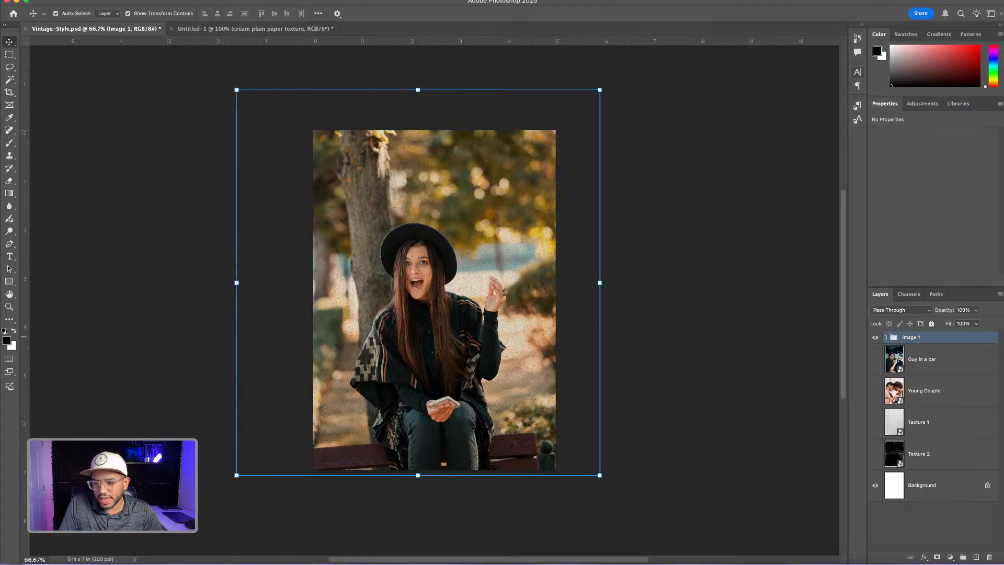
# Put the paper texture layer into its own nested group named "Effects" inside the Image 1 group
pyautogui.click(886, 337)
pyautogui.click(929, 360)
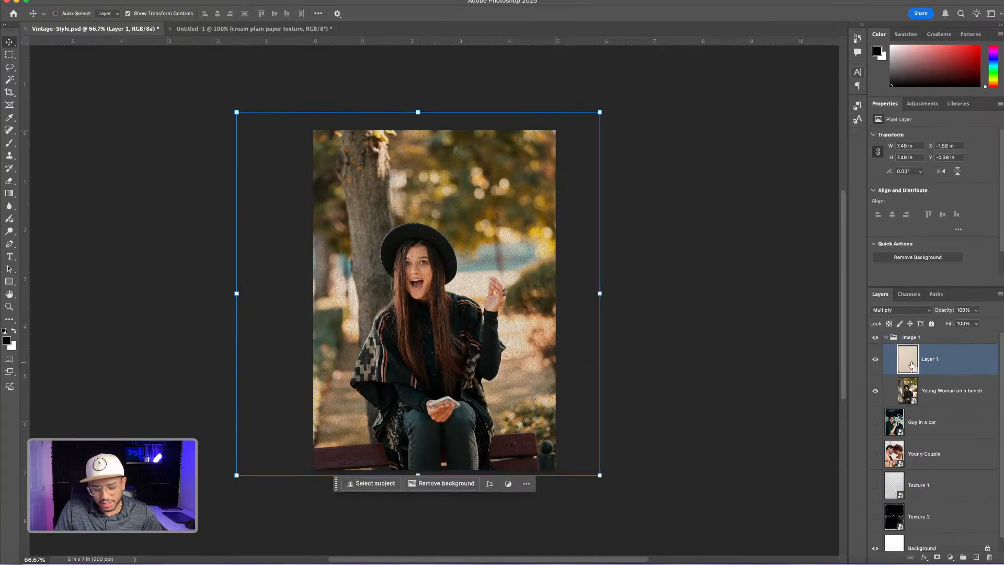
pyautogui.press('super+g')
pyautogui.doubleClick(922, 350)
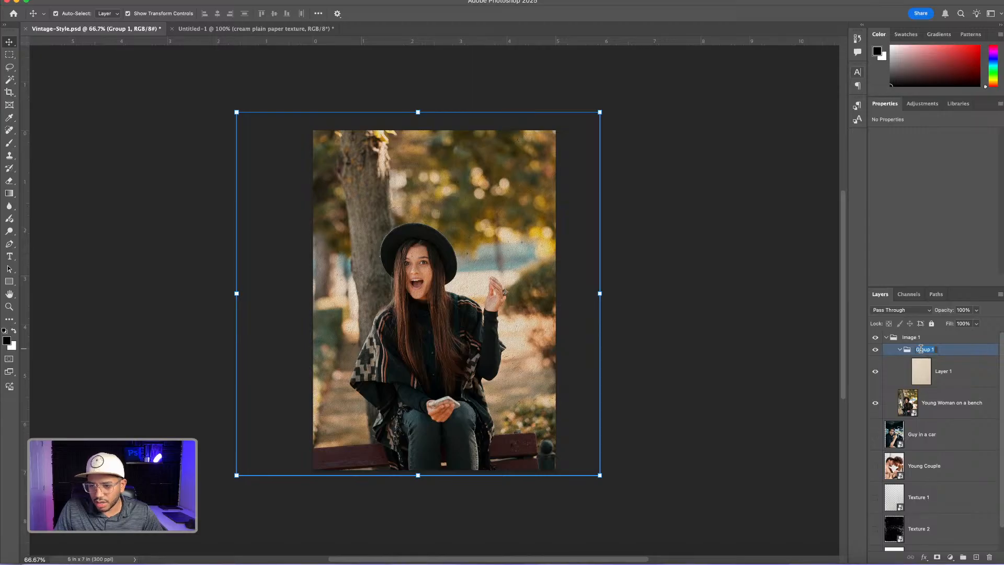
pyautogui.write('Effects')
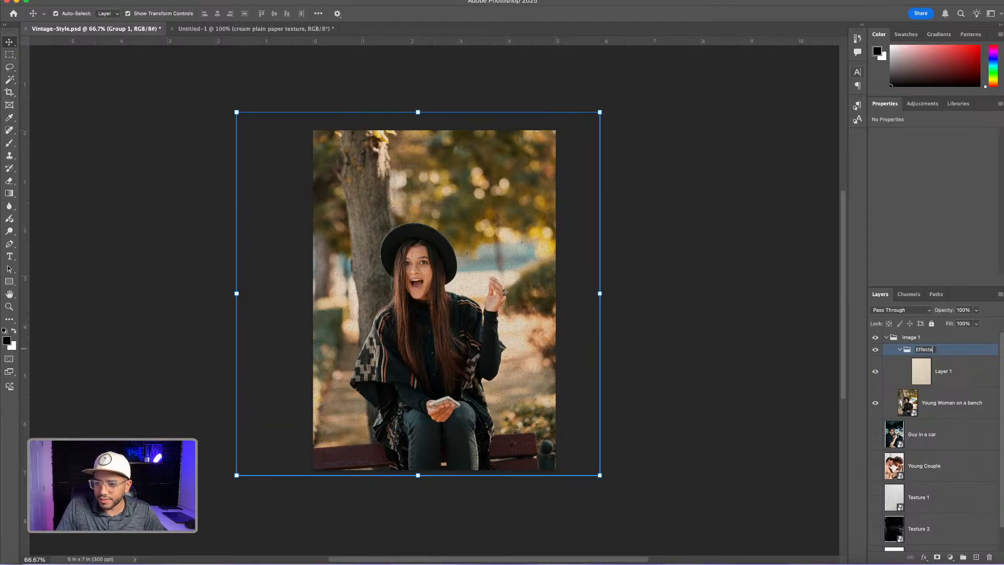
pyautogui.press('Return')
# Reposition the paper texture over the photo to about X -1.55 in, Y -0.25 in, keeping the whole canvas covered
pyautogui.click(949, 372)
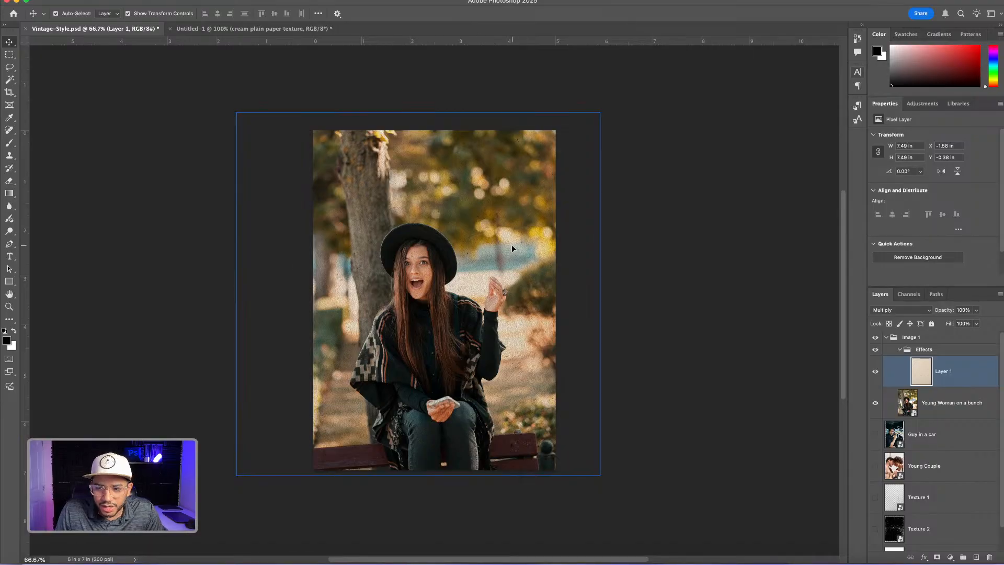
pyautogui.moveTo(512, 244)
pyautogui.mouseDown()
pyautogui.moveTo(510, 252)
pyautogui.moveTo(517, 246)
pyautogui.moveTo(489, 241)
pyautogui.moveTo(517, 249)
pyautogui.mouseUp()
pyautogui.press('super+plus')
pyautogui.press('super+plus')
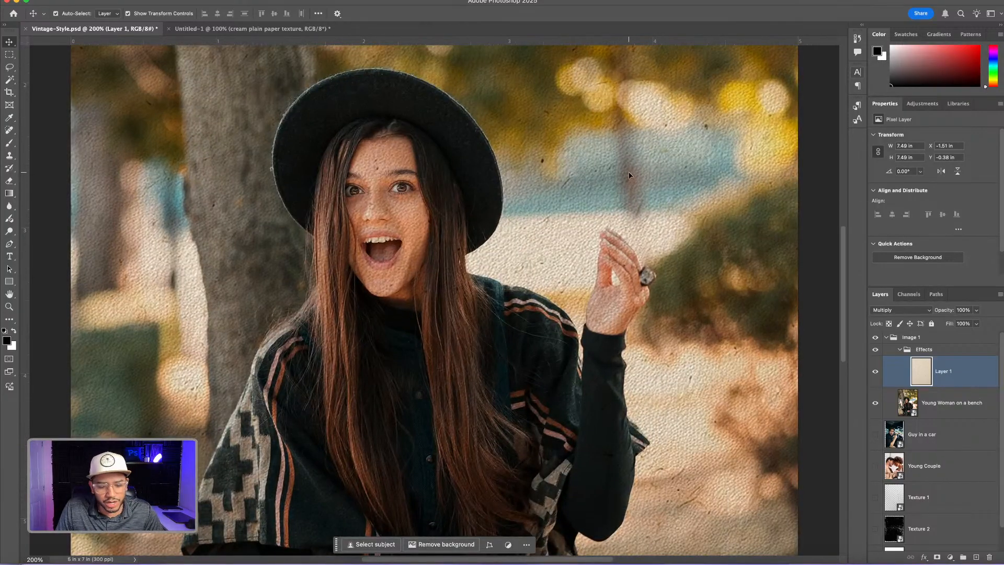
pyautogui.moveTo(629, 175); pyautogui.dragTo(611, 156)
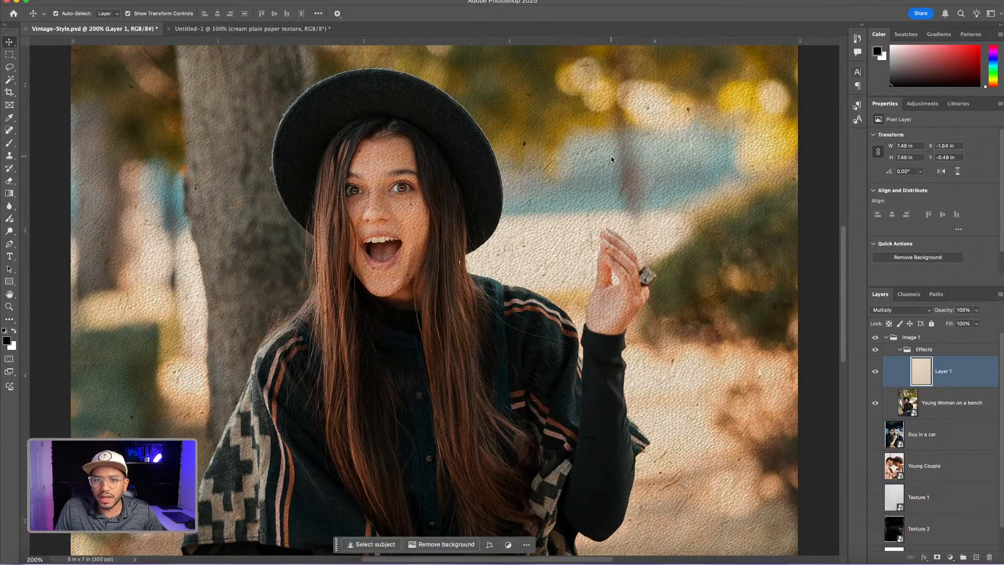
pyautogui.press('super+minus')
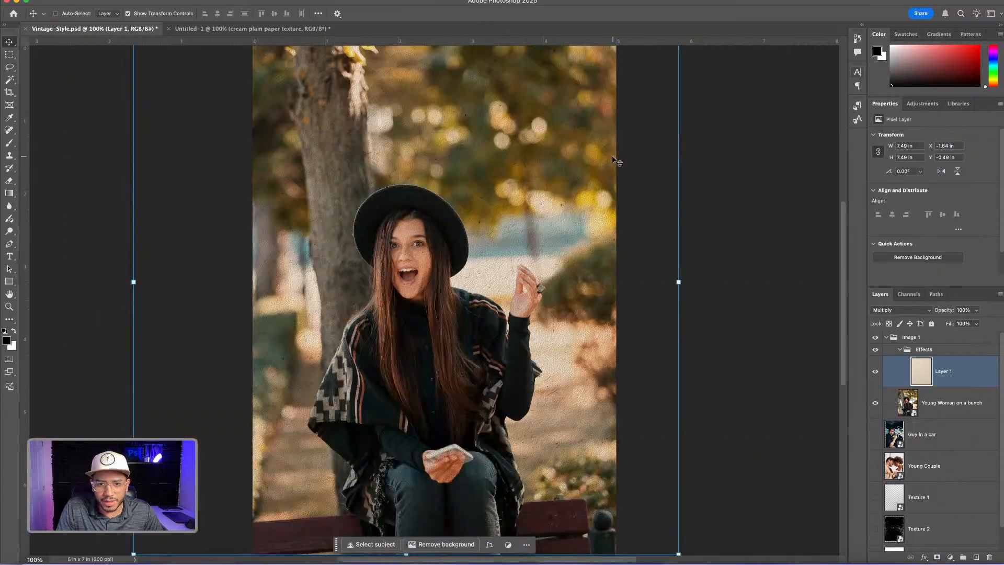
pyautogui.press('super+minus')
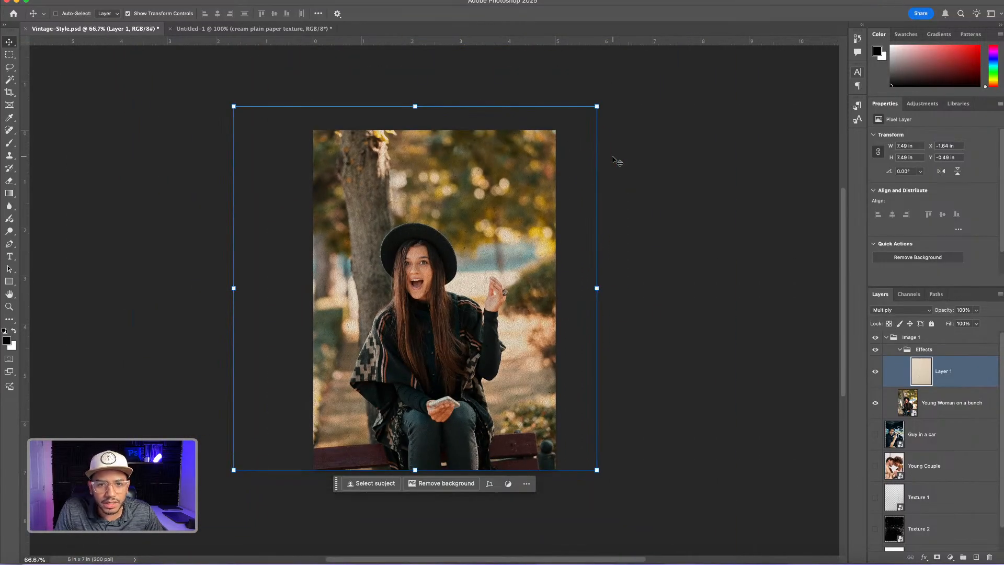
pyautogui.moveTo(492, 181); pyautogui.dragTo(497, 195)
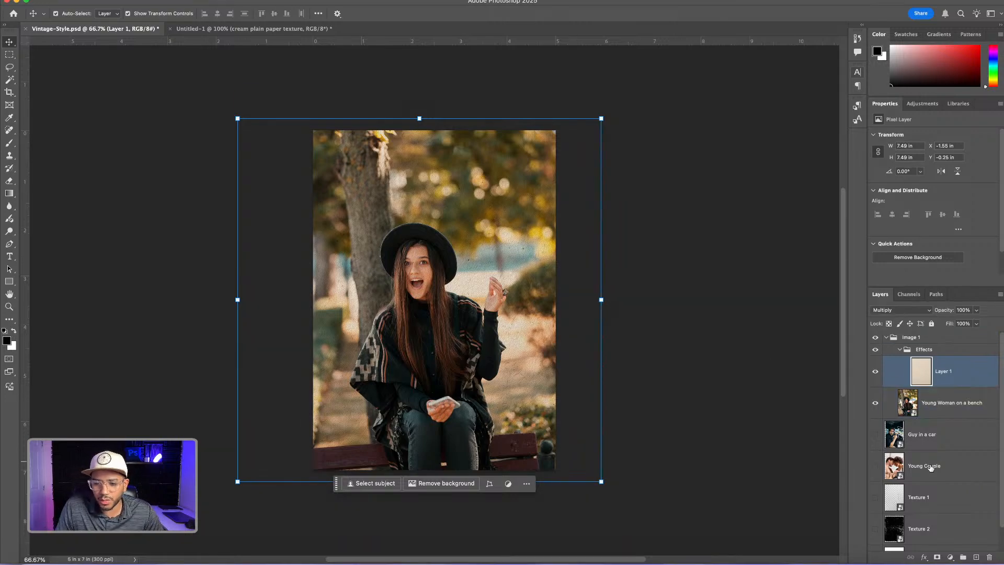
# Move Texture 2 above the paper texture in the Effects group, show it, and enlarge it to about 5.45 by 7.27 in
pyautogui.click(929, 528)
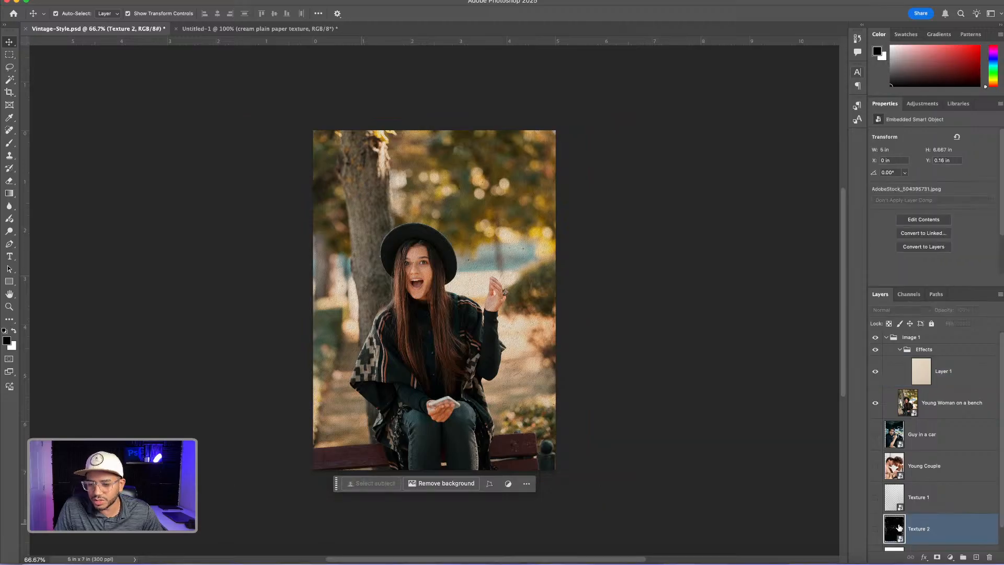
pyautogui.moveTo(893, 527); pyautogui.dragTo(921, 363)
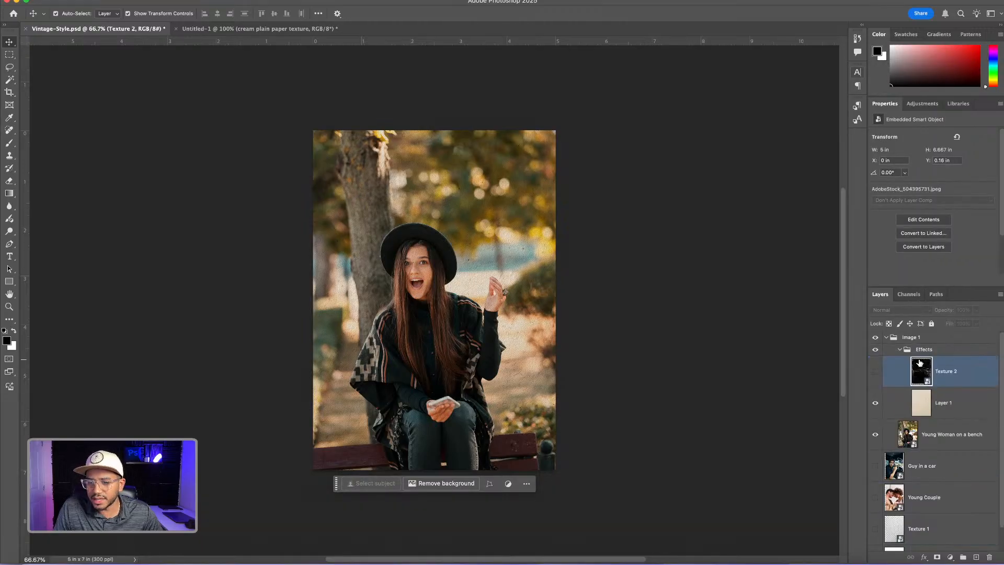
pyautogui.click(876, 376)
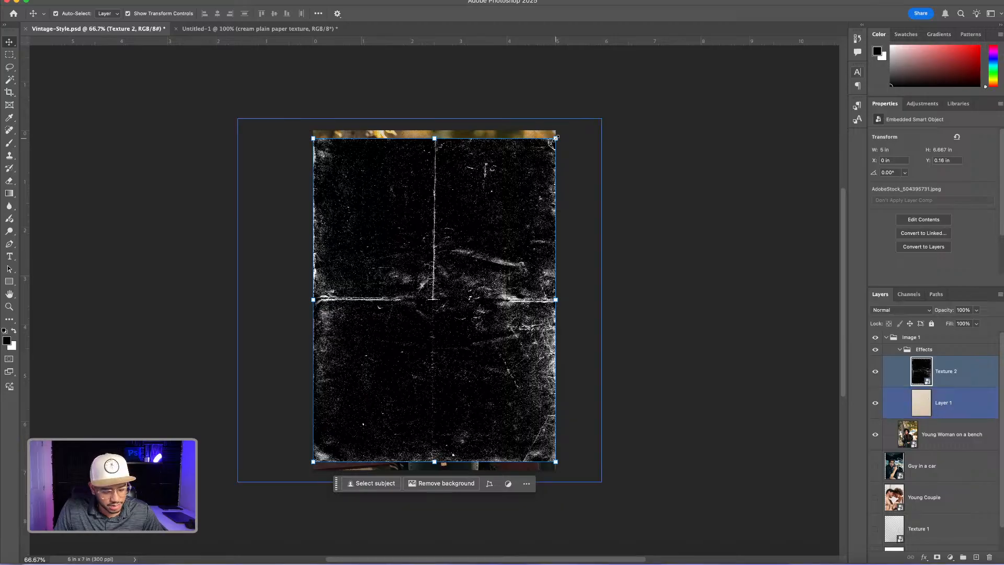
pyautogui.moveTo(556, 138); pyautogui.dragTo(571, 127)
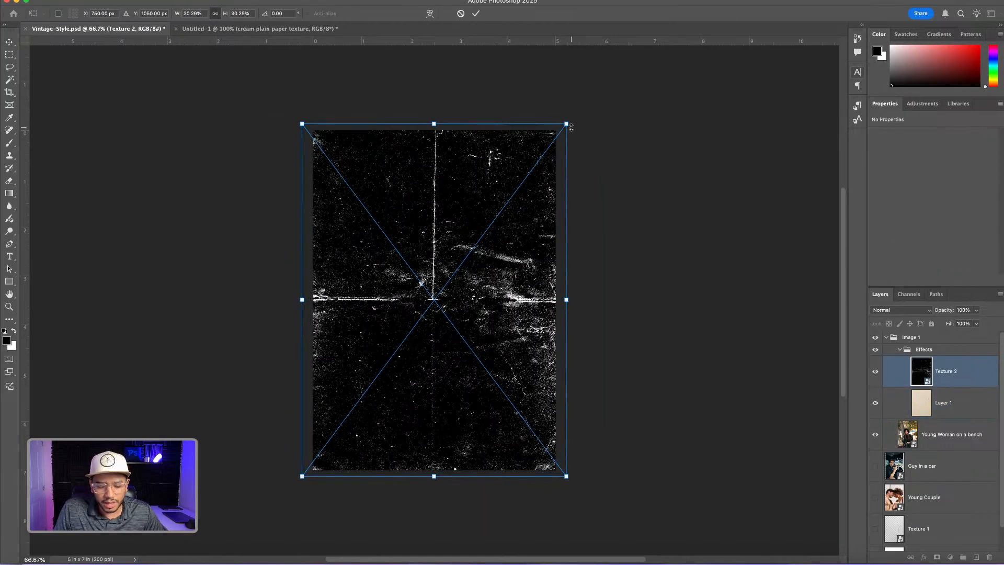
pyautogui.press('Return')
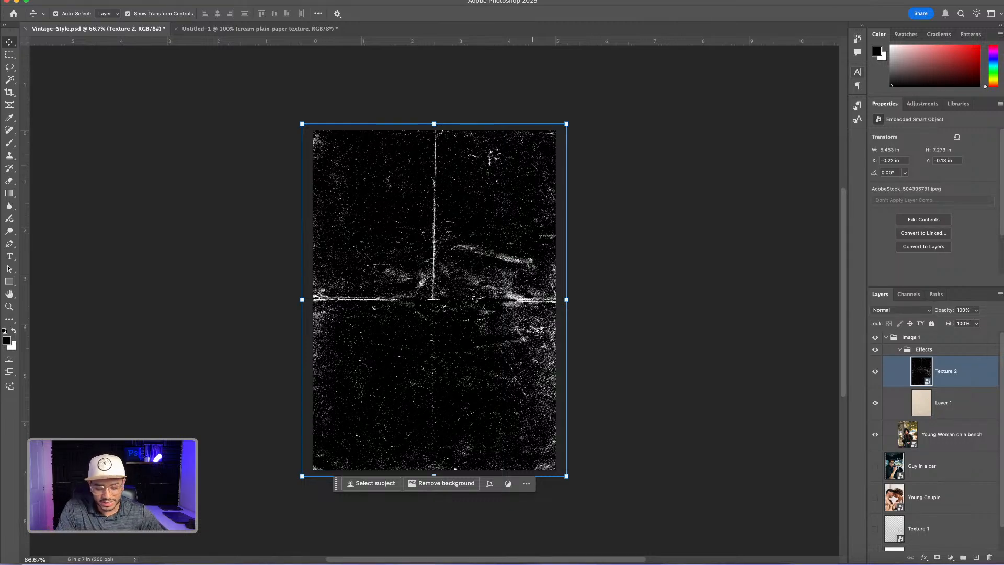
# Invert the Texture 2 layer and set its blend mode to Multiply
pyautogui.press('super+i')
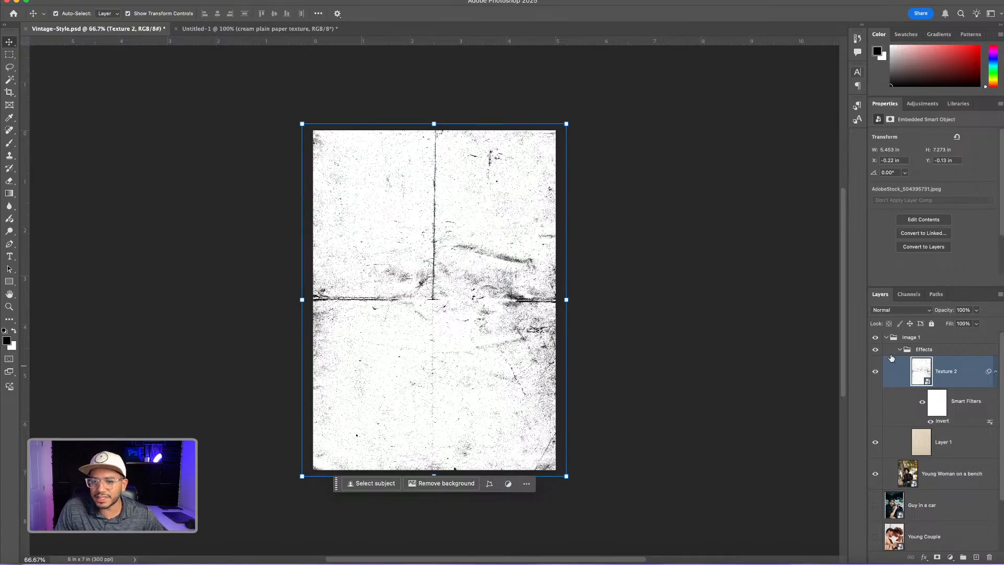
pyautogui.click(901, 312)
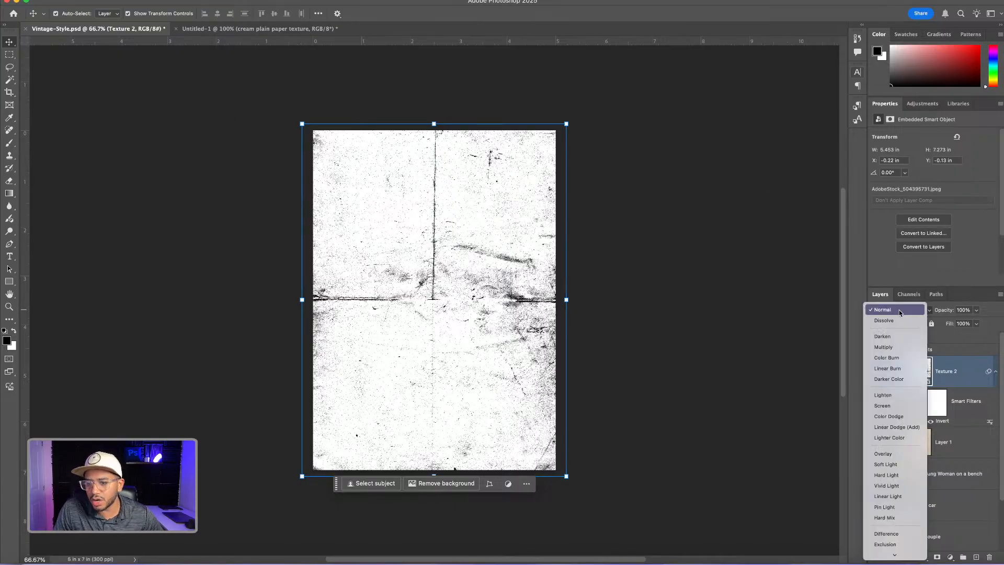
pyautogui.click(892, 348)
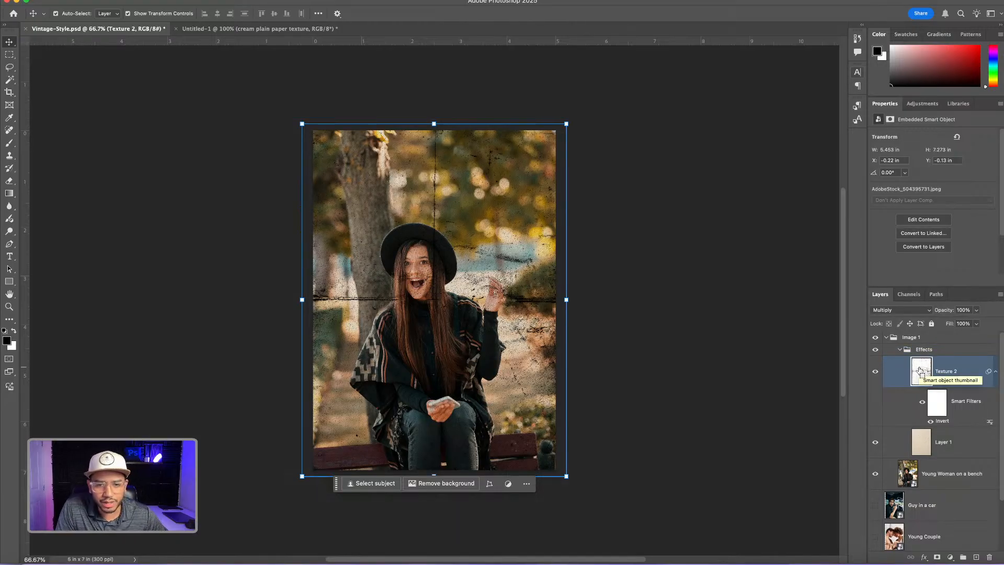
# Lighten Texture 2 using Curves points 135 to 225 and 64 to 162 (input to output), and lower the layer's opacity to 57%
pyautogui.press('super+m')
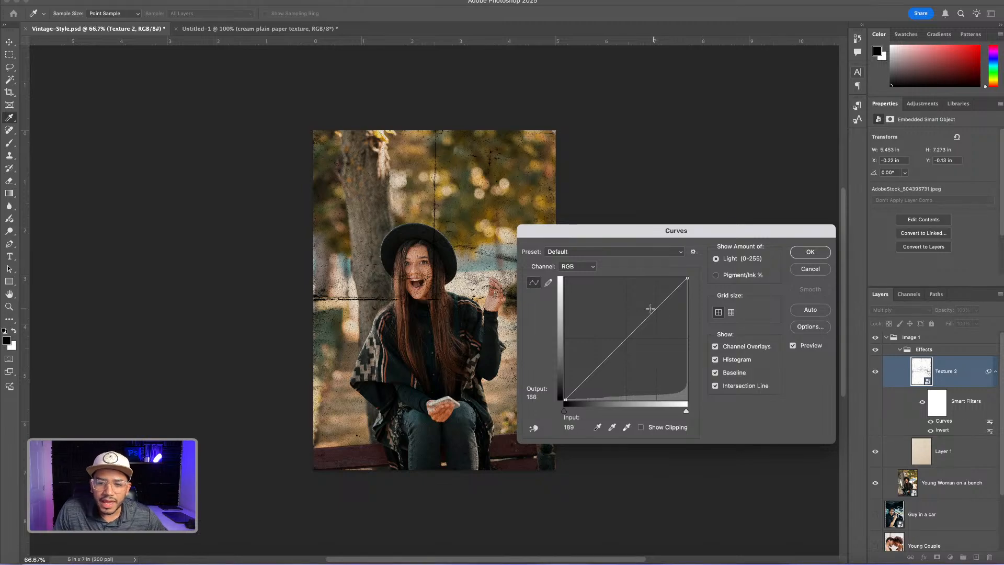
pyautogui.moveTo(651, 314); pyautogui.dragTo(629, 292)
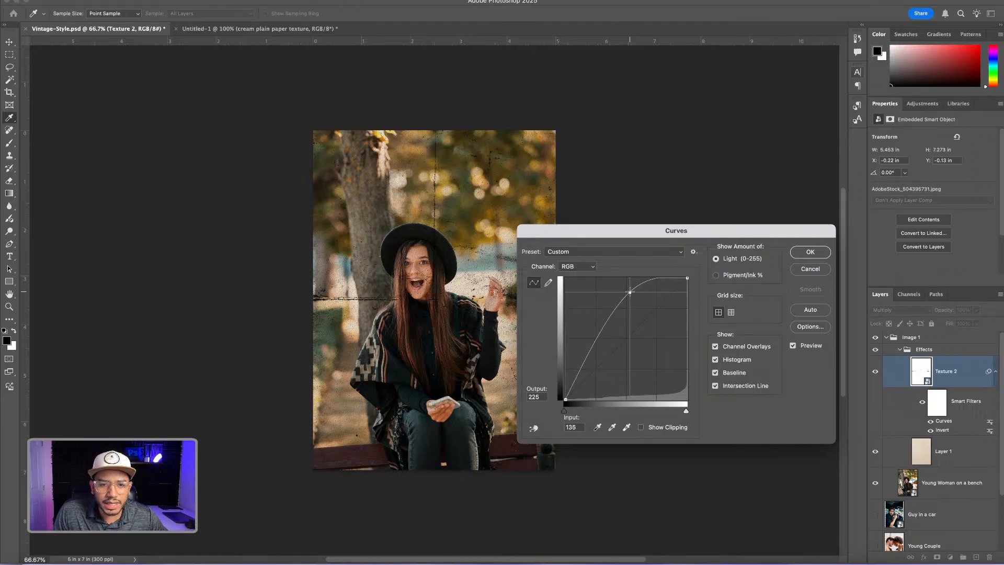
pyautogui.moveTo(605, 328); pyautogui.dragTo(597, 321)
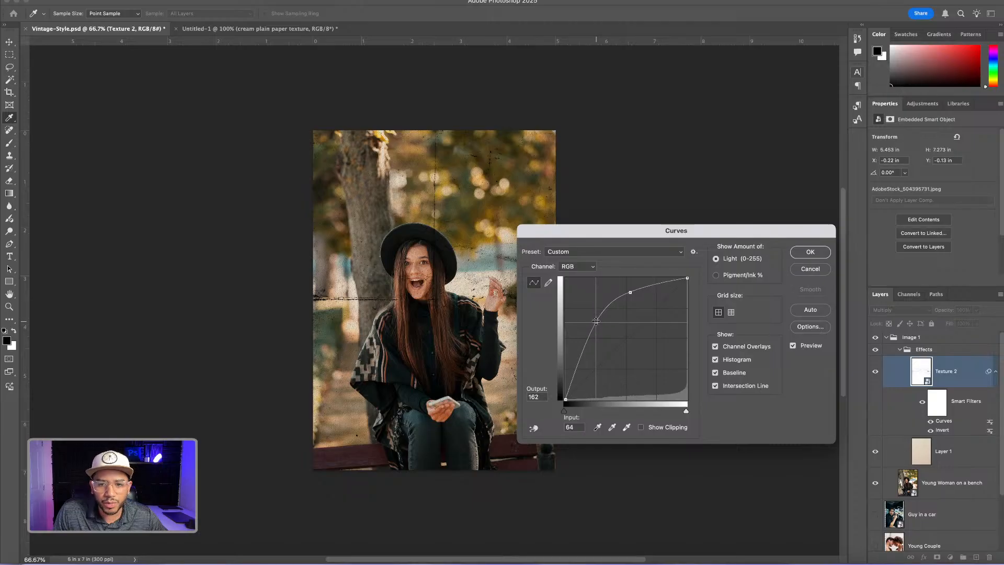
pyautogui.click(810, 253)
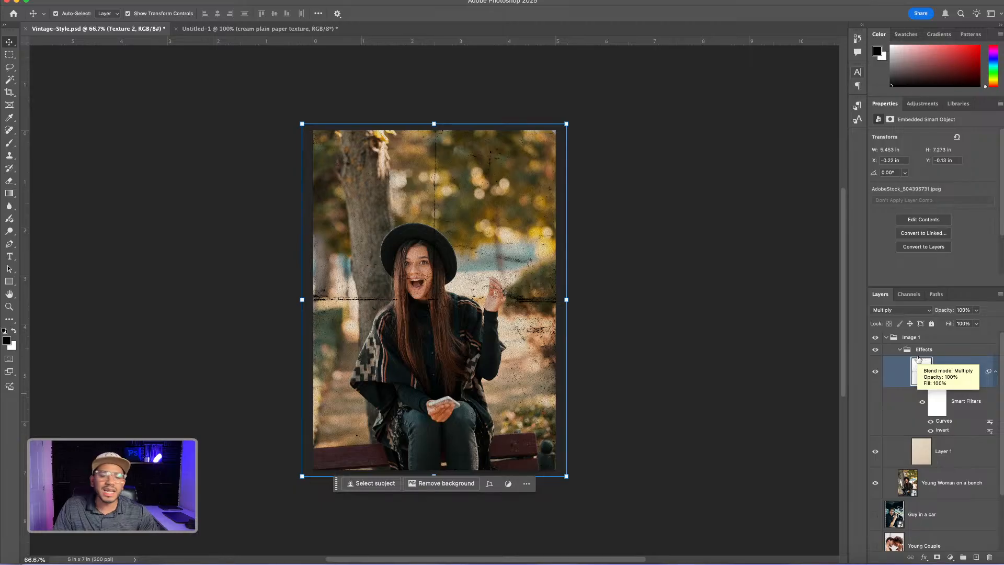
pyautogui.click(976, 310)
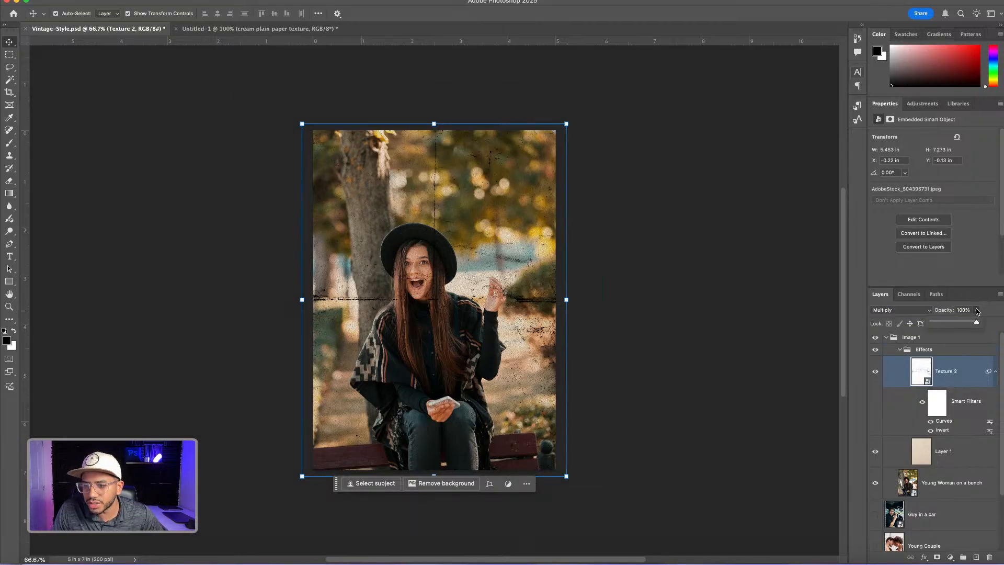
pyautogui.moveTo(979, 323)
pyautogui.mouseDown()
pyautogui.moveTo(951, 323)
pyautogui.moveTo(960, 324)
pyautogui.mouseUp()
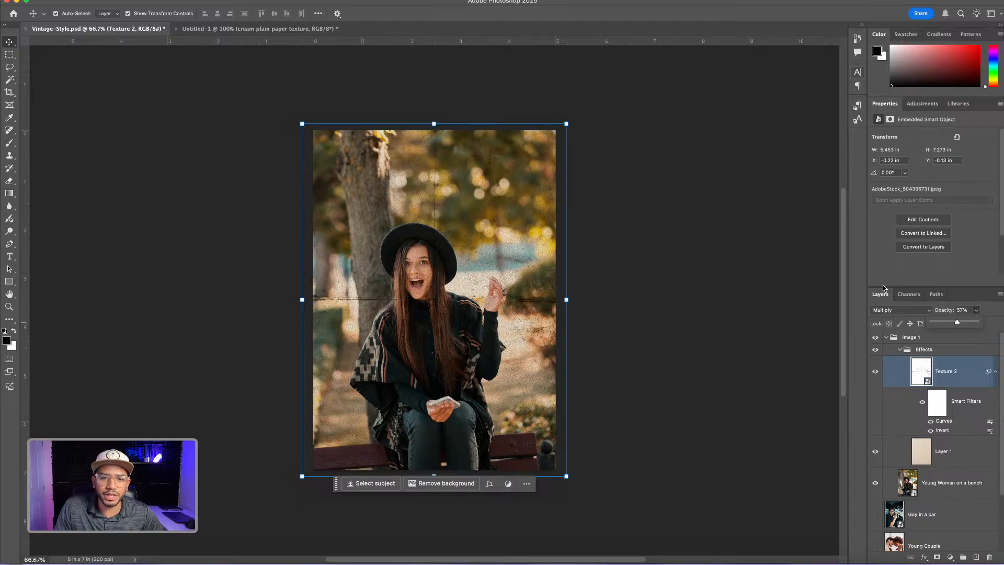
# Add a layer mask to the Texture 2 layer
pyautogui.click(605, 161)
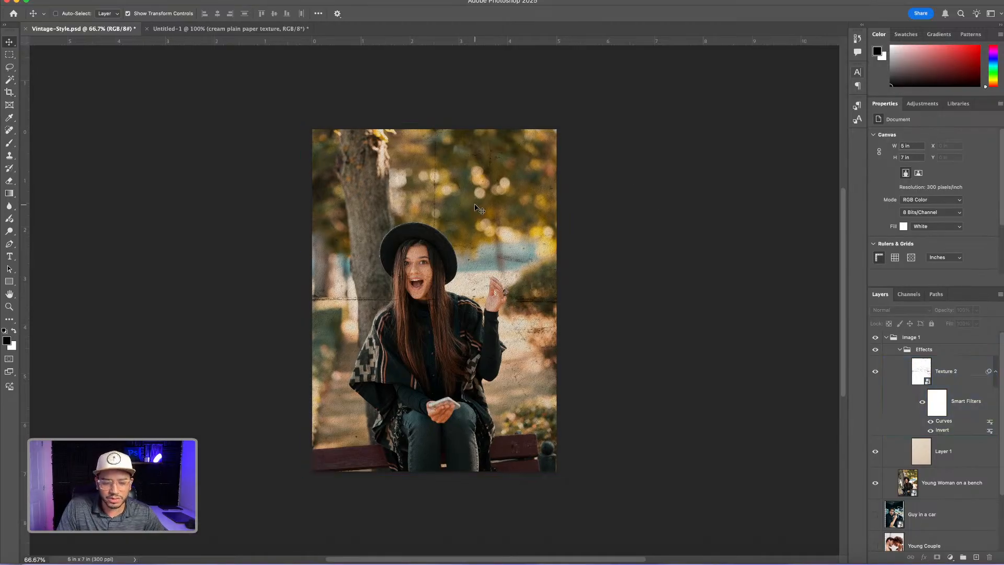
pyautogui.hotkey('ctrl', '+')
pyautogui.hotkey('ctrl', '+')
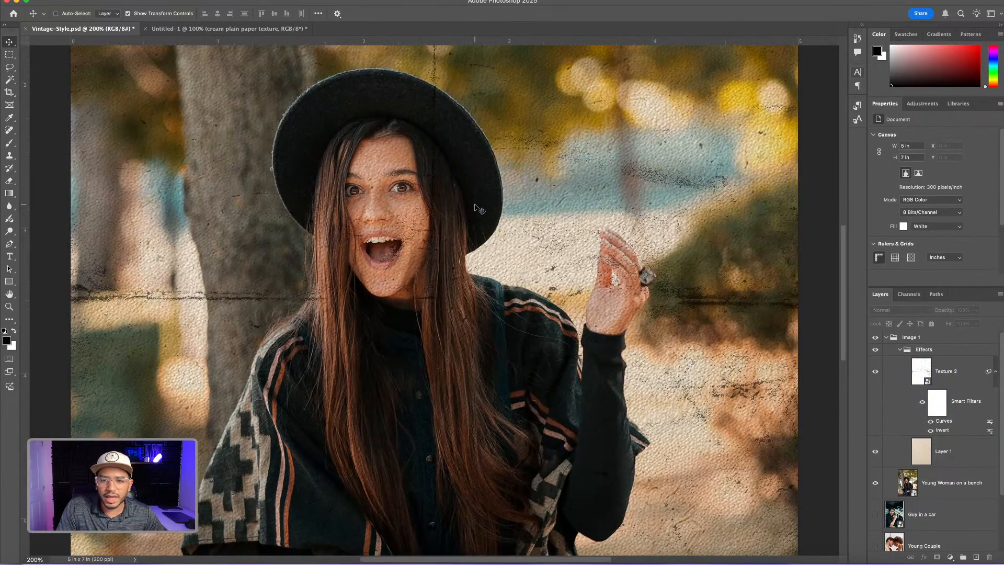
pyautogui.hotkey('ctrl', '-')
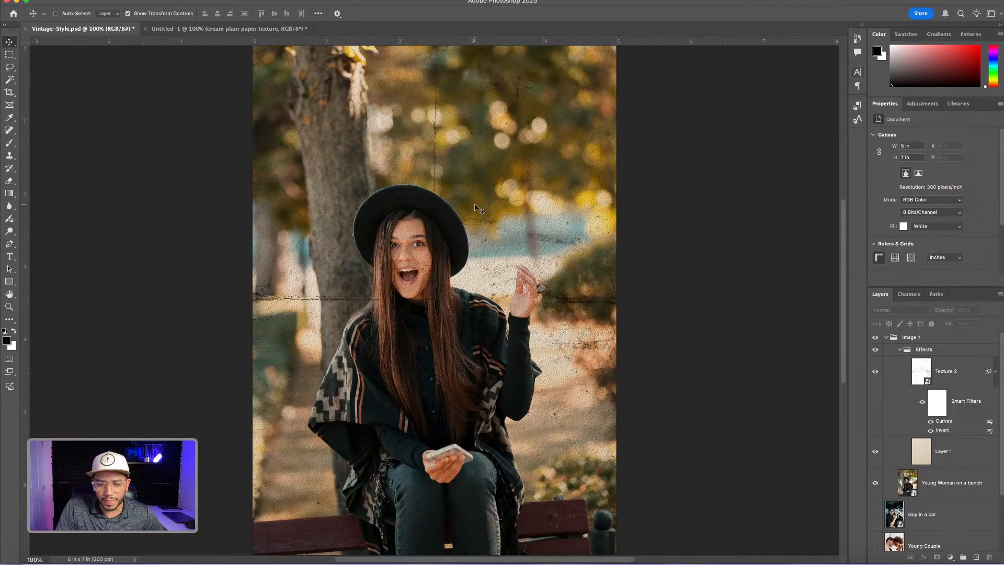
pyautogui.keyDown('ctrl'); pyautogui.click(480, 209); pyautogui.keyUp('ctrl')
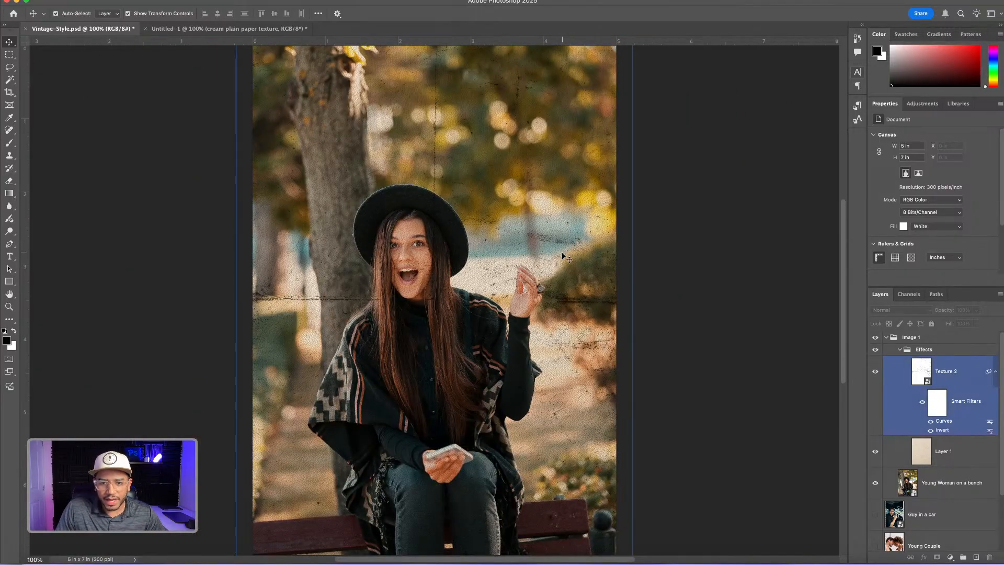
pyautogui.click(930, 376)
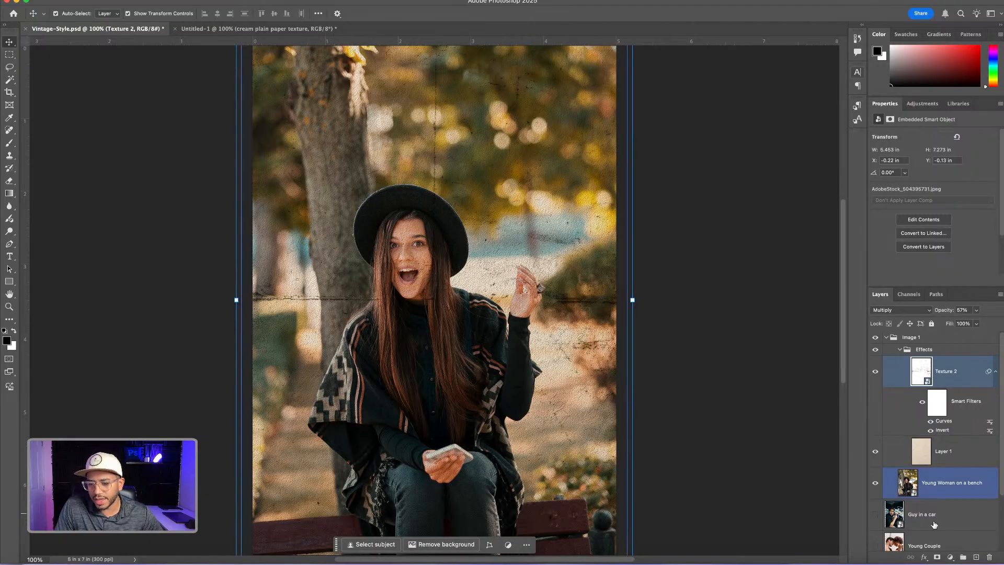
pyautogui.click(936, 558)
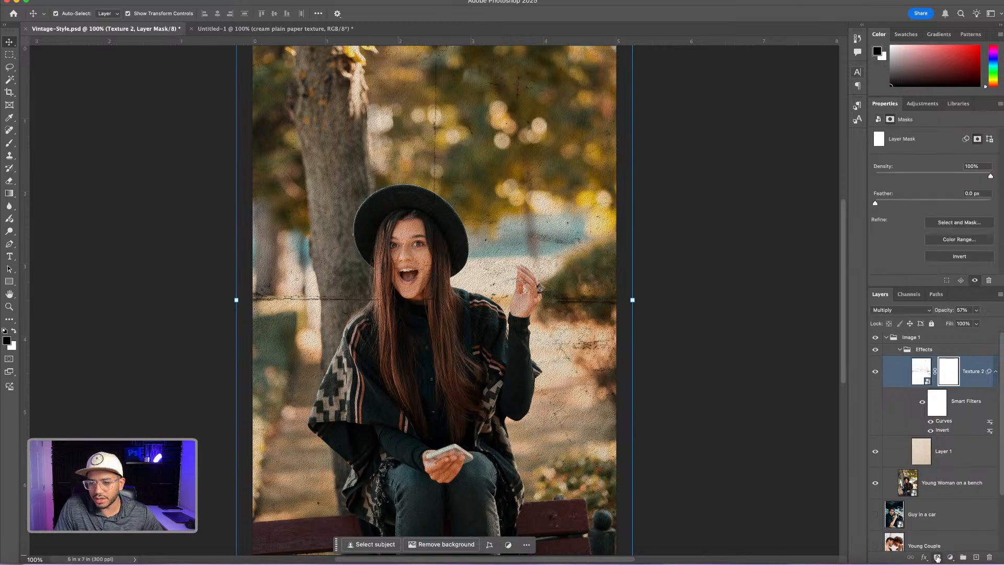
# Paint black on the Texture 2 mask with a 400 px brush over the bush beside the woman's raised hand and the area above her hat
pyautogui.press('b')
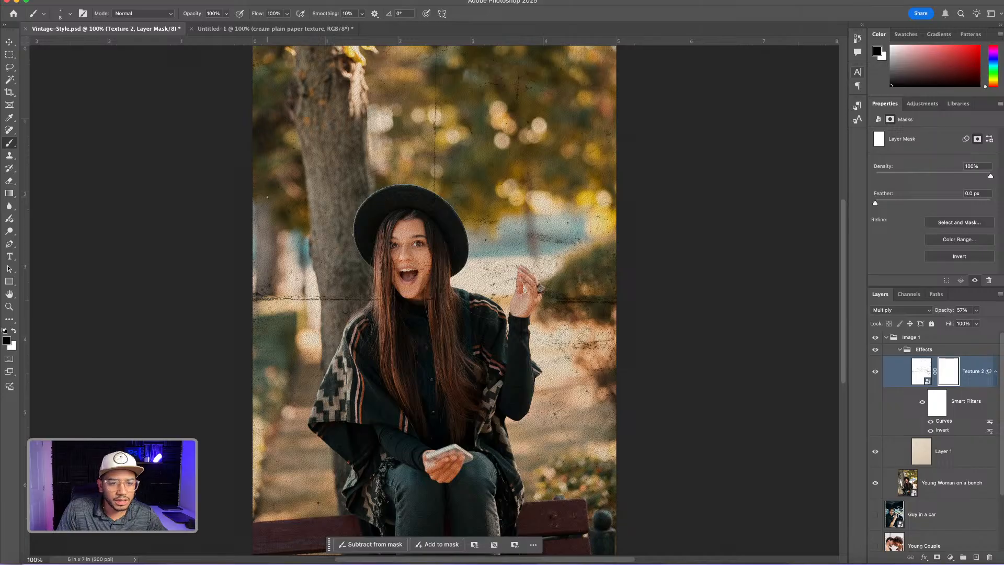
pyautogui.press(']')
pyautogui.press(']')
pyautogui.press(']')
pyautogui.press(']')
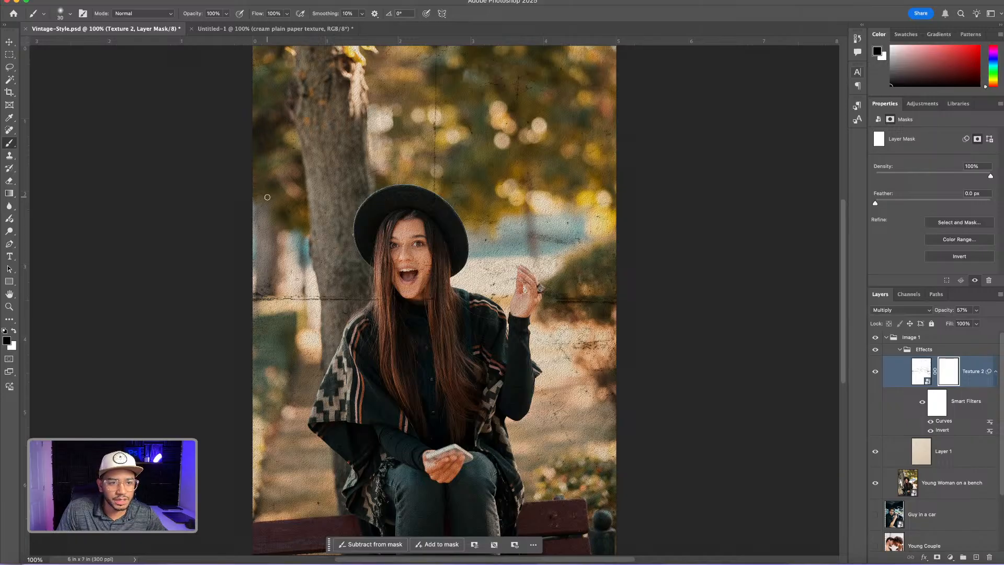
pyautogui.press(']')
pyautogui.press(']')
pyautogui.press(']')
pyautogui.press(']')
pyautogui.press(']')
pyautogui.press(']')
pyautogui.press(']')
pyautogui.press(']')
pyautogui.press(']')
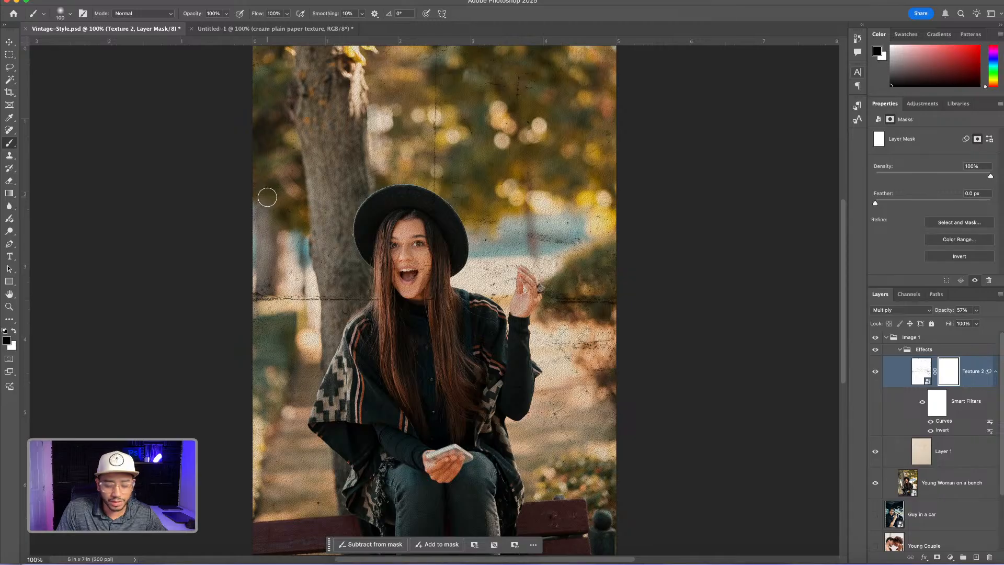
pyautogui.press(']')
pyautogui.press(']')
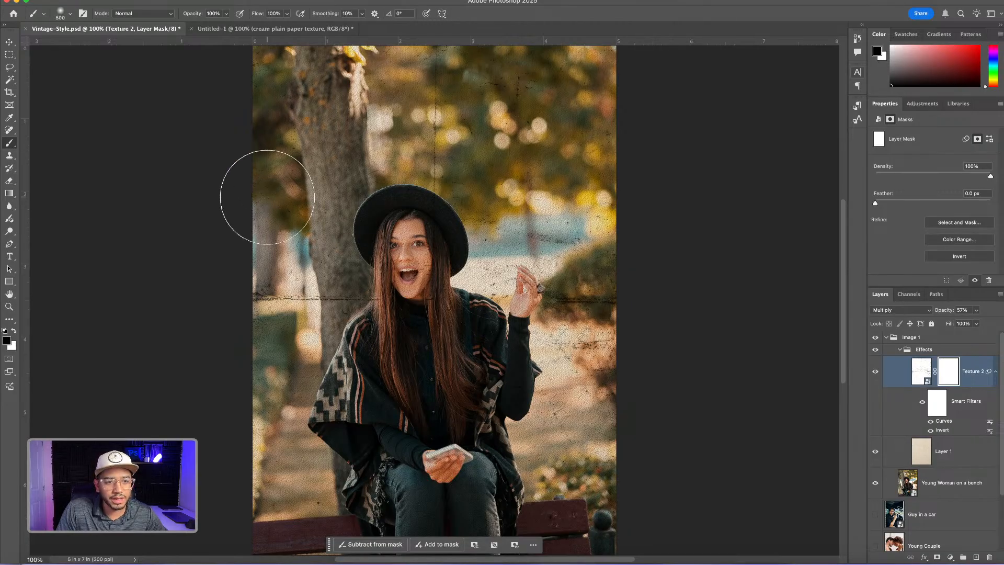
pyautogui.press('[')
pyautogui.press('[')
pyautogui.press(']')
pyautogui.press('[')
pyautogui.press(']')
pyautogui.press('[')
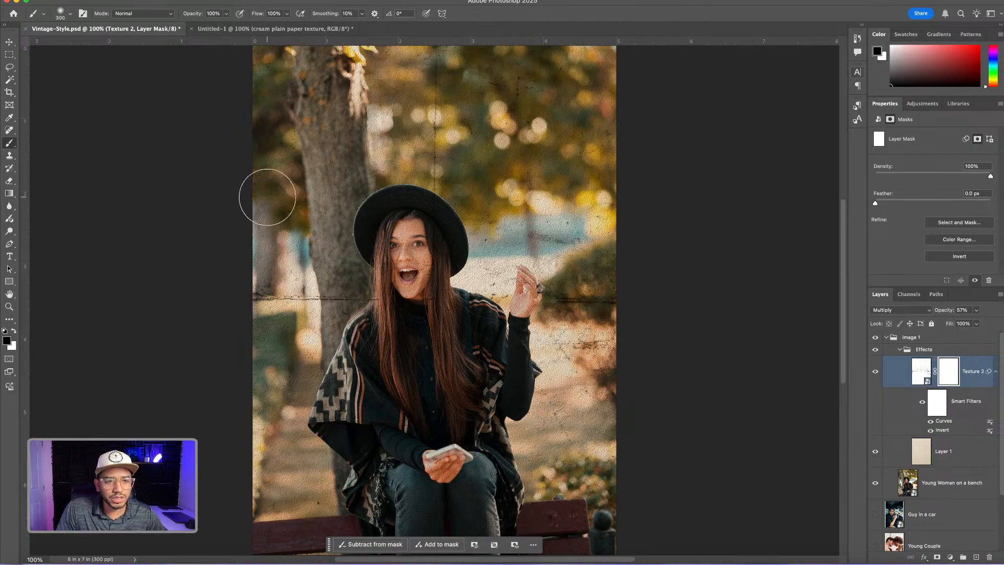
pyautogui.press(']')
pyautogui.press('[')
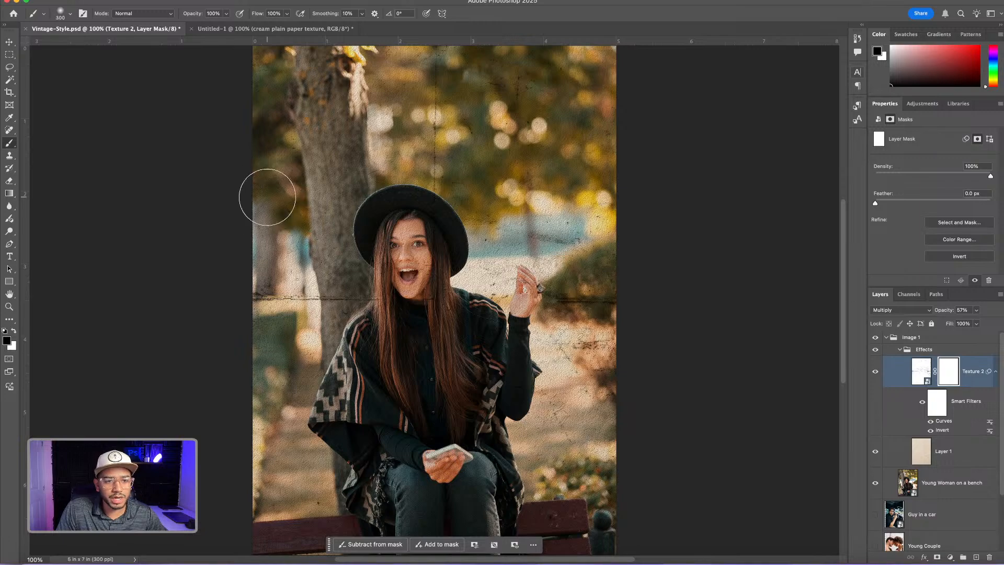
pyautogui.press(']')
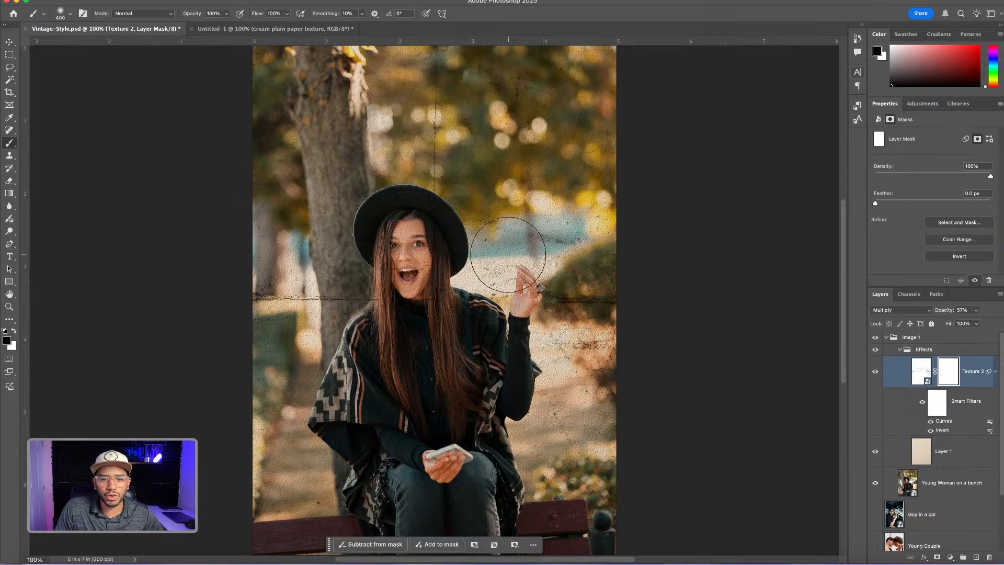
pyautogui.click(569, 298)
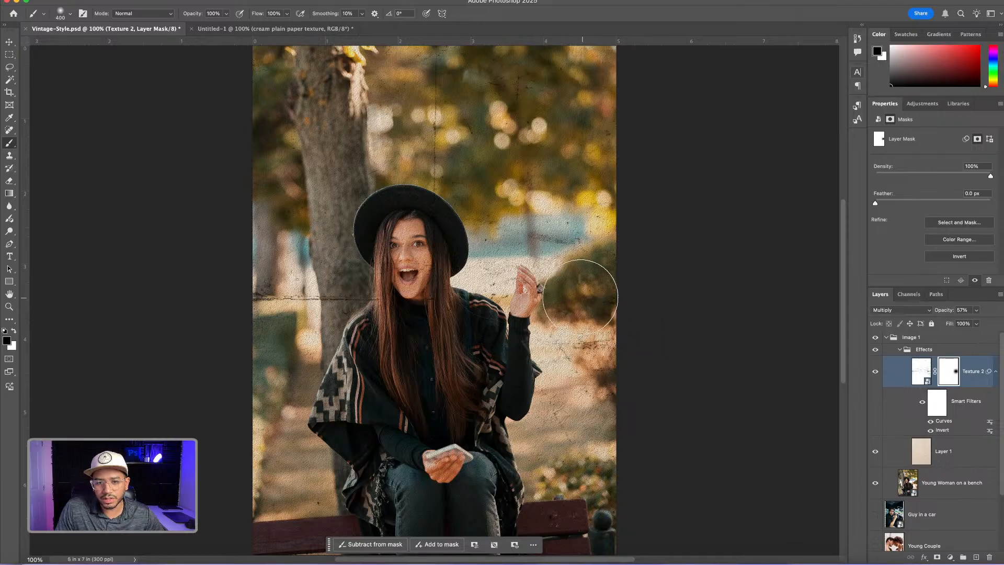
pyautogui.click(432, 176)
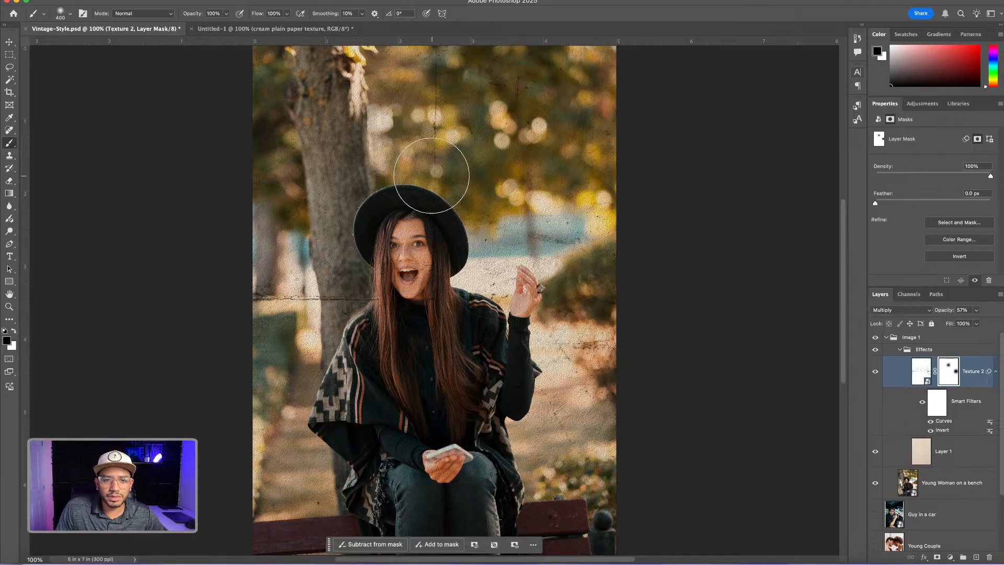
pyautogui.click(471, 177)
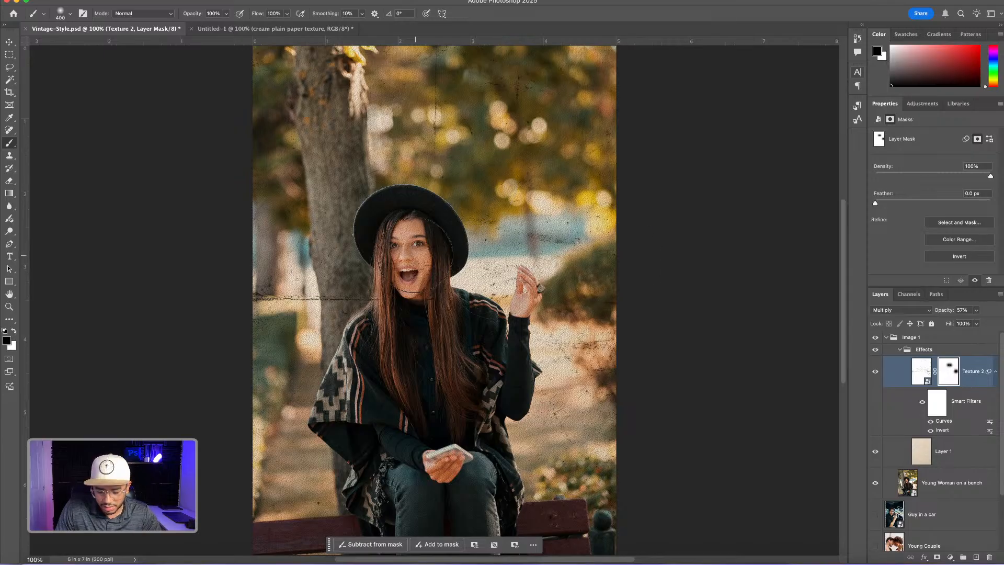
# Soften Texture 2 over the woman's face by painting its mask with a smaller black brush at 45% opacity
pyautogui.press('[')
pyautogui.press('[')
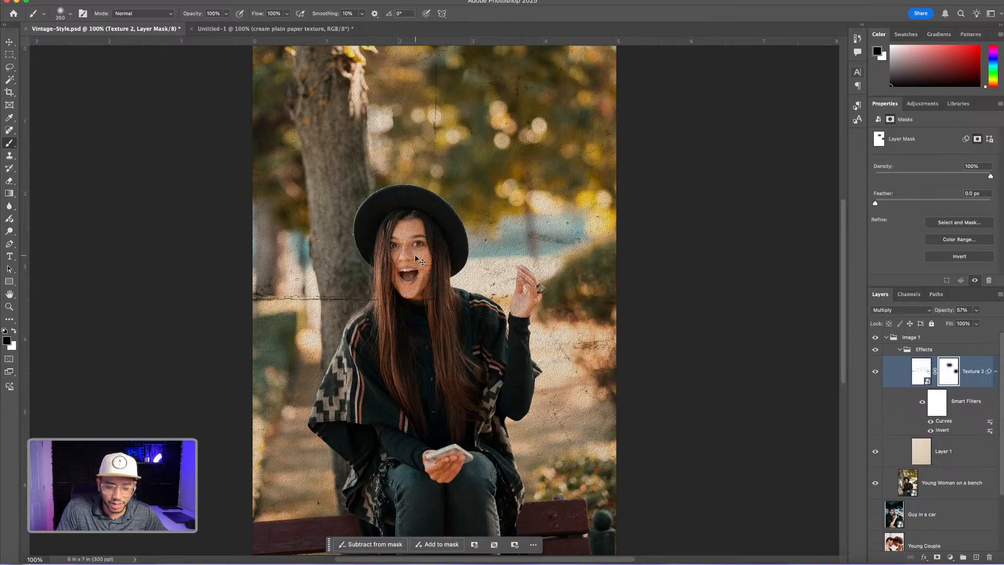
pyautogui.press('super+equal')
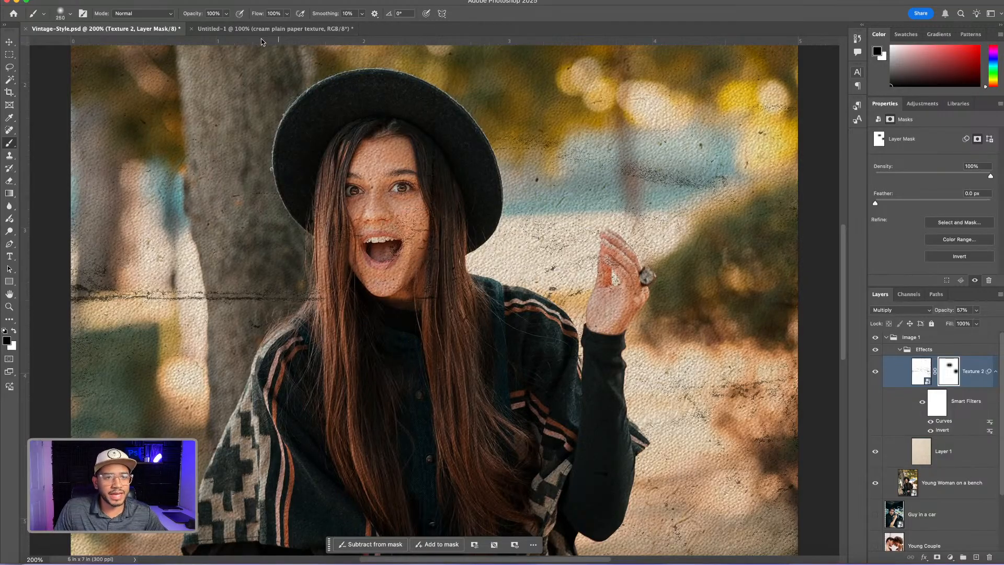
pyautogui.click(226, 14)
pyautogui.moveTo(225, 26); pyautogui.dragTo(201, 26)
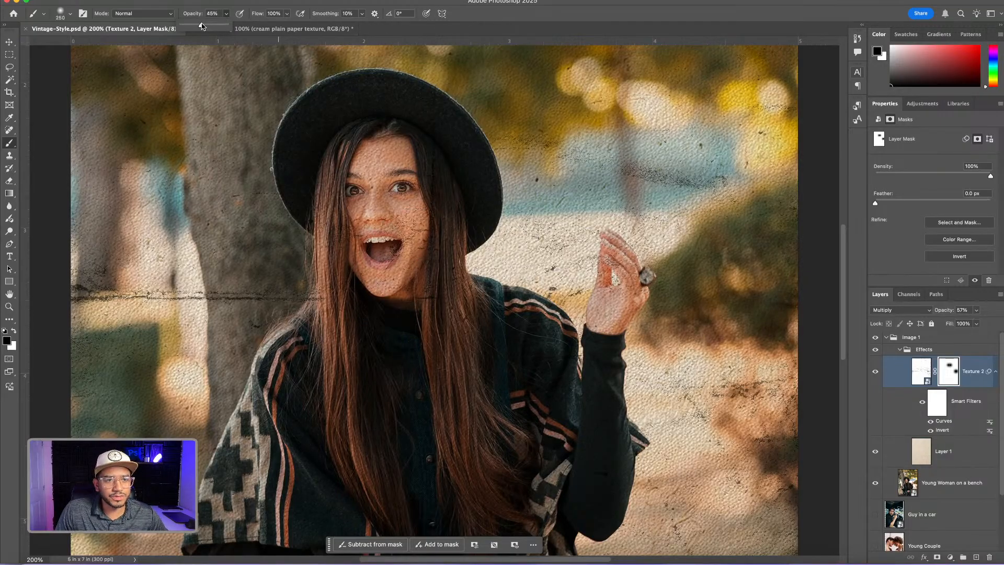
pyautogui.click(384, 225)
pyautogui.click(383, 229)
pyautogui.moveTo(363, 203)
pyautogui.mouseDown()
pyautogui.moveTo(380, 164)
pyautogui.moveTo(375, 215)
pyautogui.moveTo(397, 257)
pyautogui.mouseUp()
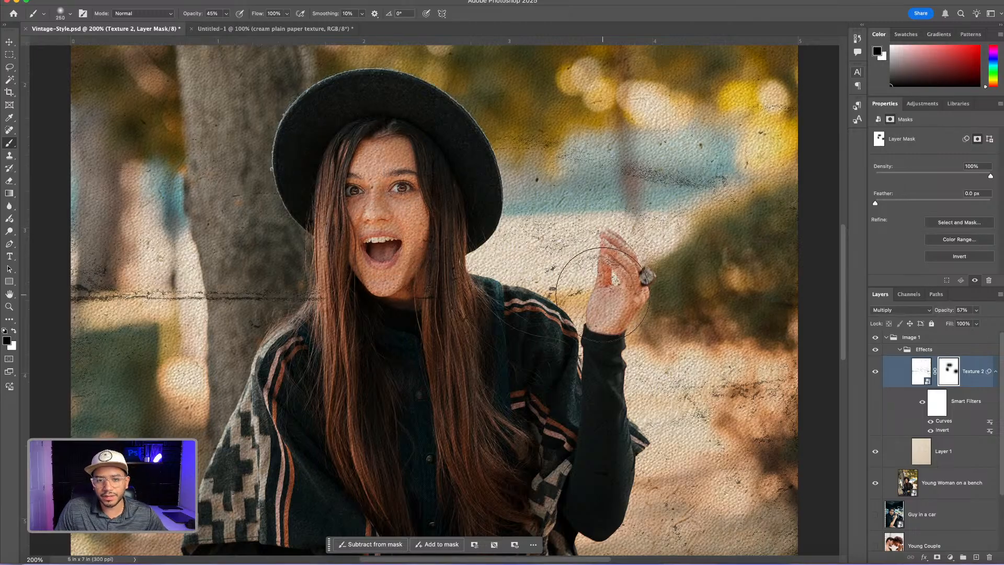
# Reduce Texture 2 over the woman's raised hand by painting its mask with a 100 px brush
pyautogui.press('[')
pyautogui.press('[')
pyautogui.press('[')
pyautogui.press('[')
pyautogui.press('[')
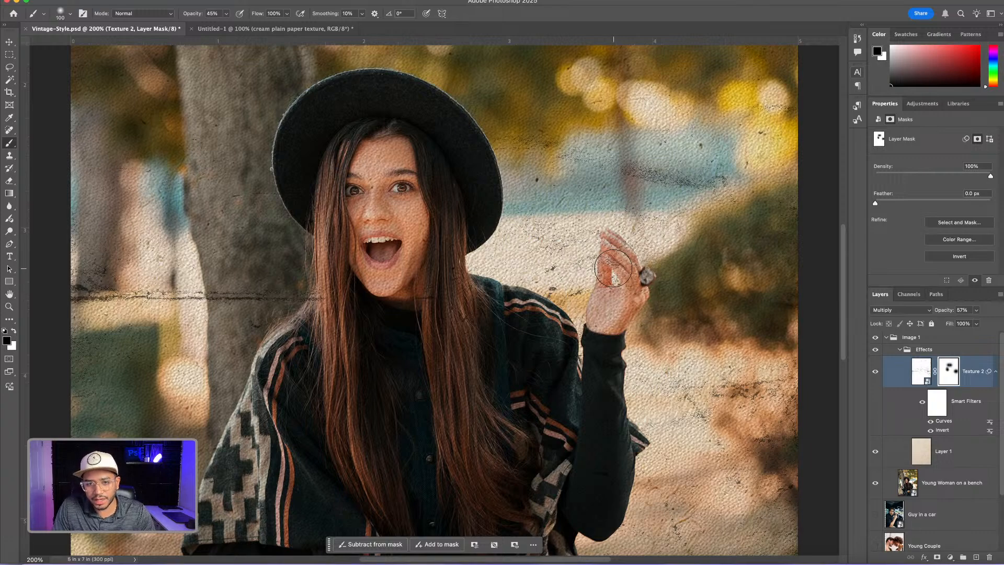
pyautogui.moveTo(618, 259)
pyautogui.mouseDown()
pyautogui.moveTo(628, 278)
pyautogui.moveTo(625, 267)
pyautogui.moveTo(621, 312)
pyautogui.mouseUp()
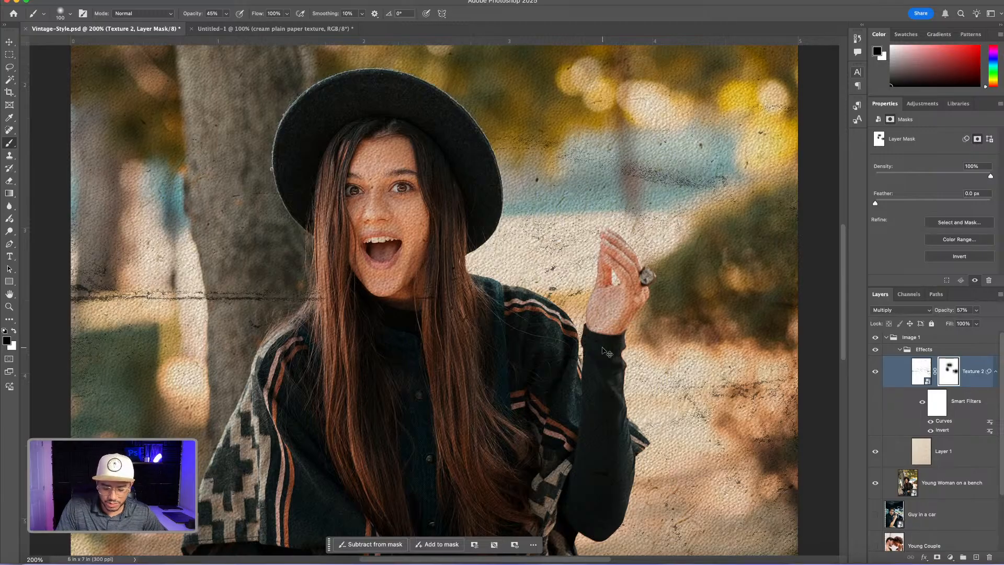
pyautogui.hotkey('ctrl', '-')
pyautogui.hotkey('ctrl', '-')
pyautogui.hotkey('ctrl', '+')
pyautogui.hotkey('ctrl', '+')
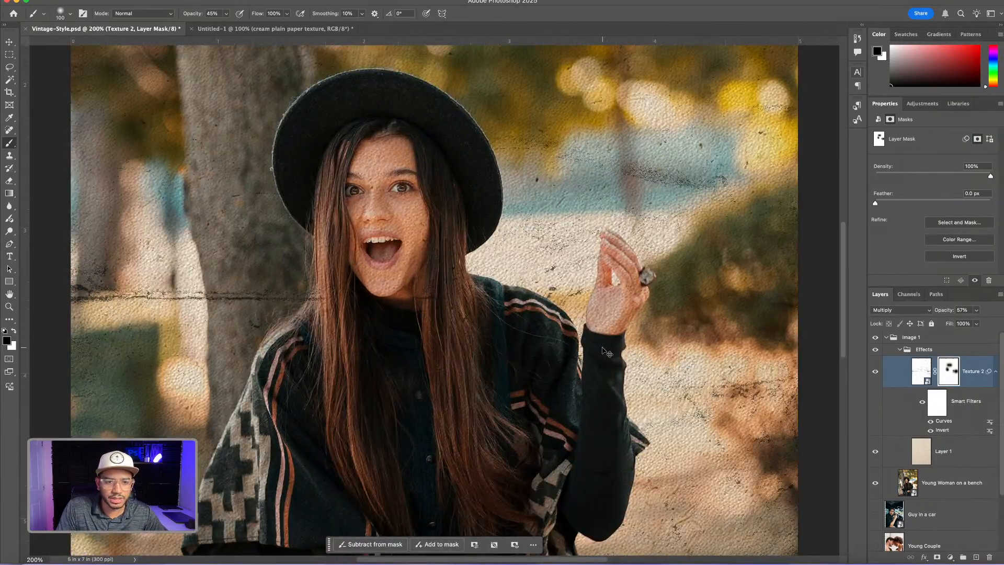
pyautogui.hotkey('ctrl', '-')
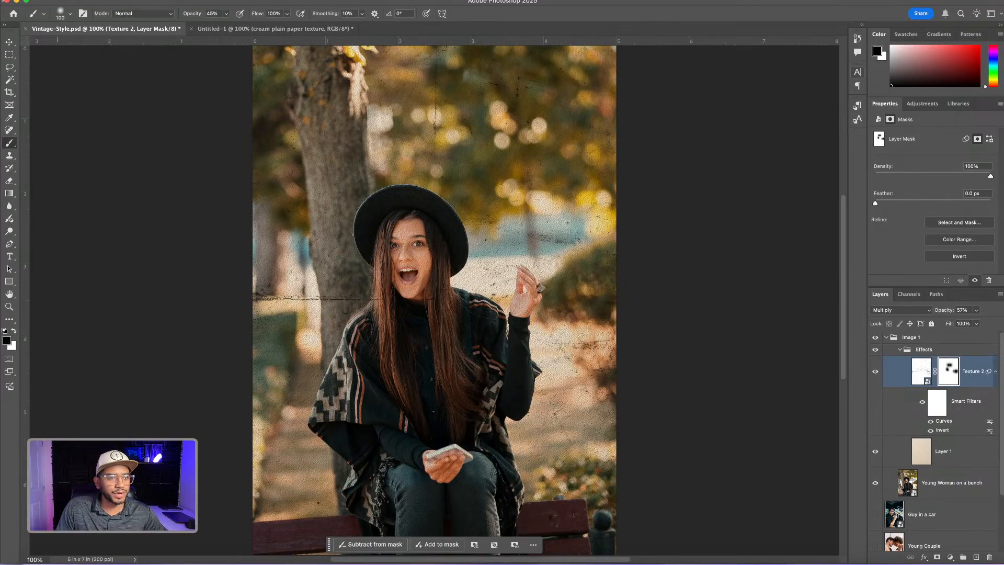
# Move the Texture 1 layer above Texture 2 in the Effects group and show it
pyautogui.click(9, 42)
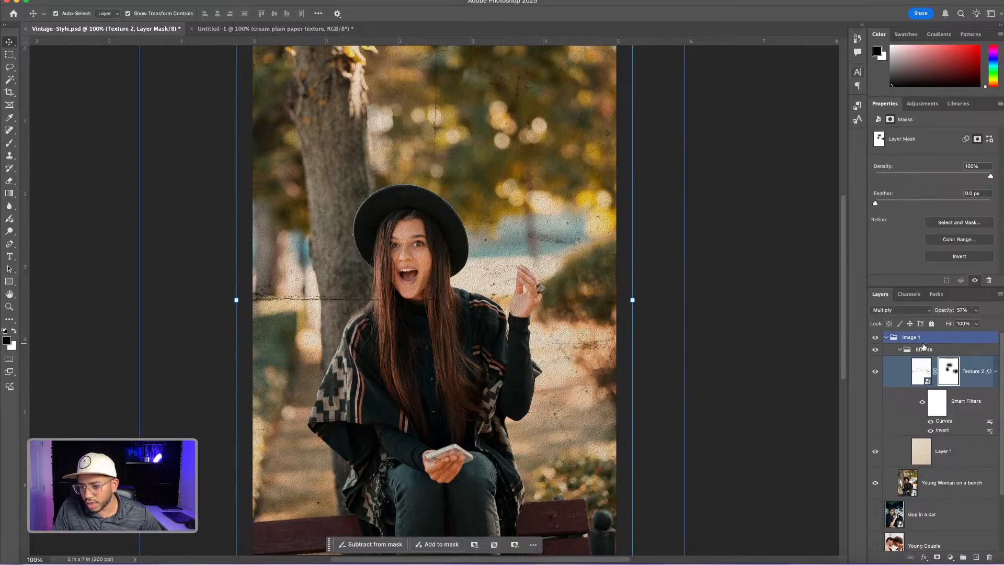
pyautogui.click(944, 477)
pyautogui.scroll(-2, 944, 473)
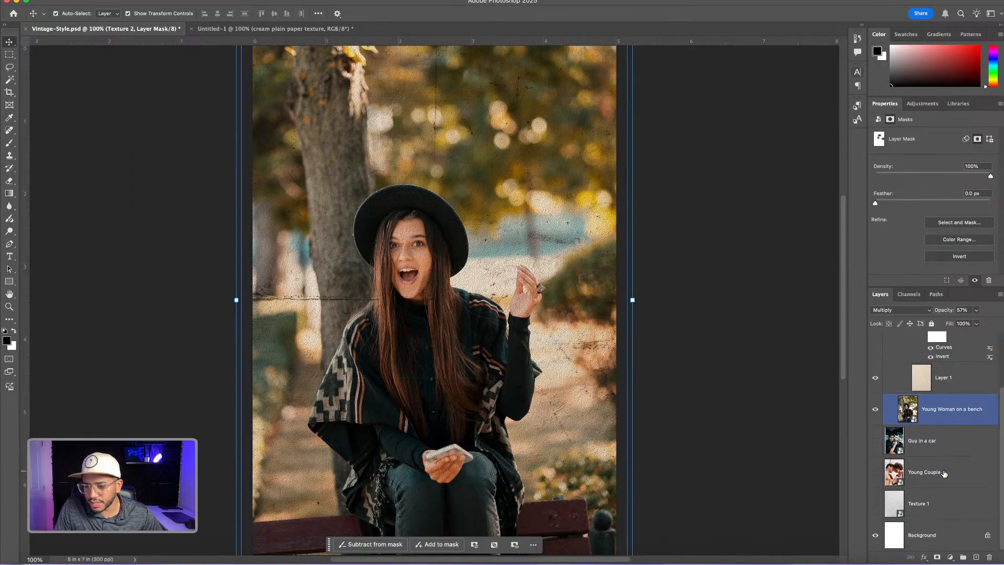
pyautogui.click(944, 500)
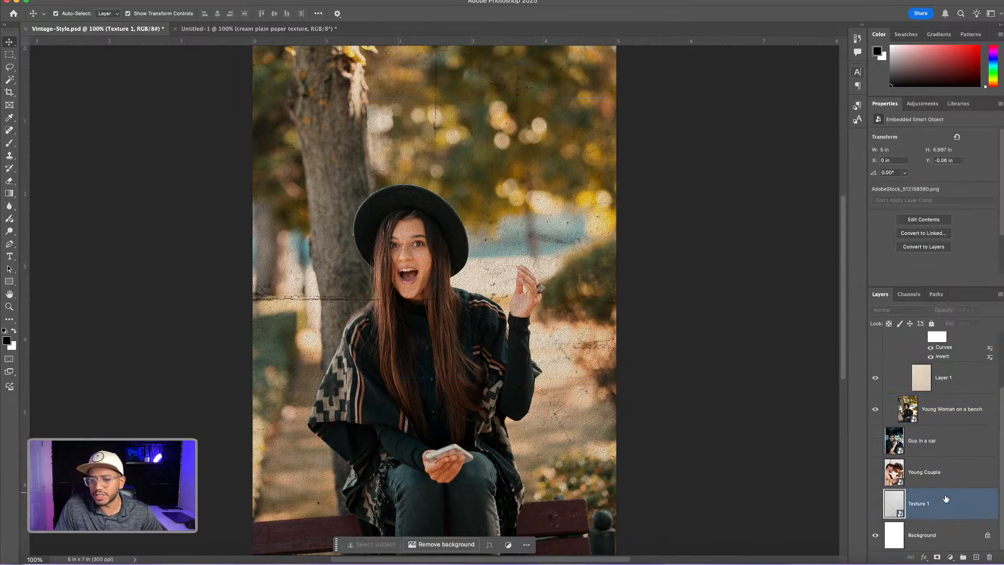
pyautogui.moveTo(946, 501); pyautogui.dragTo(929, 343)
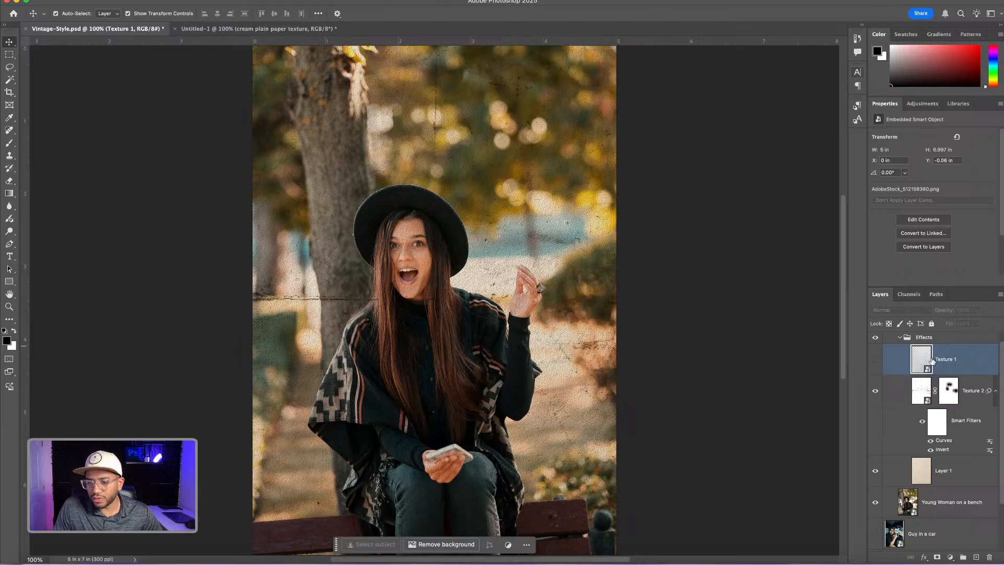
pyautogui.click(875, 361)
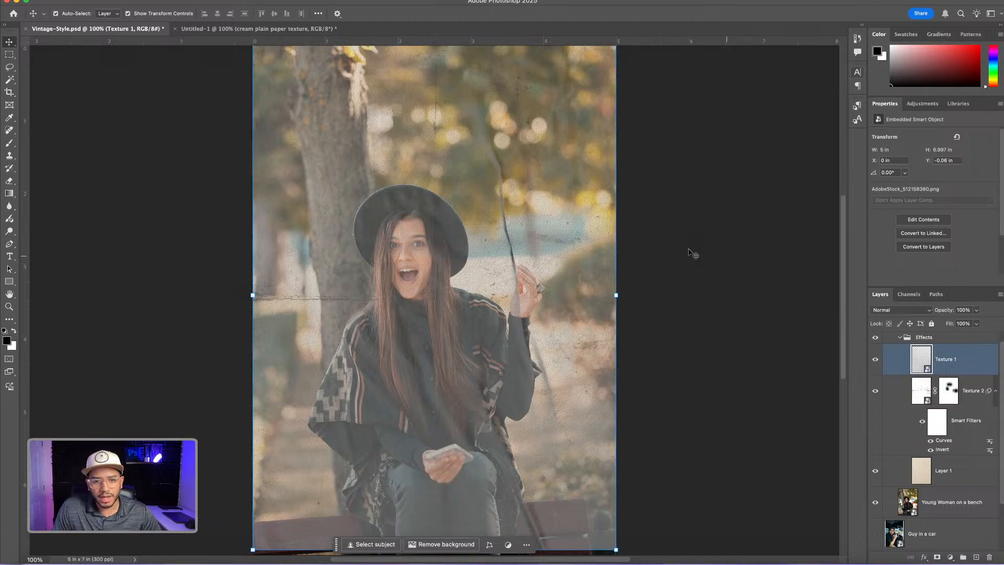
# Rotate Texture 1 about 89° clockwise, scale it to about 79%, and position it so it covers the whole canvas
pyautogui.press('super+minus')
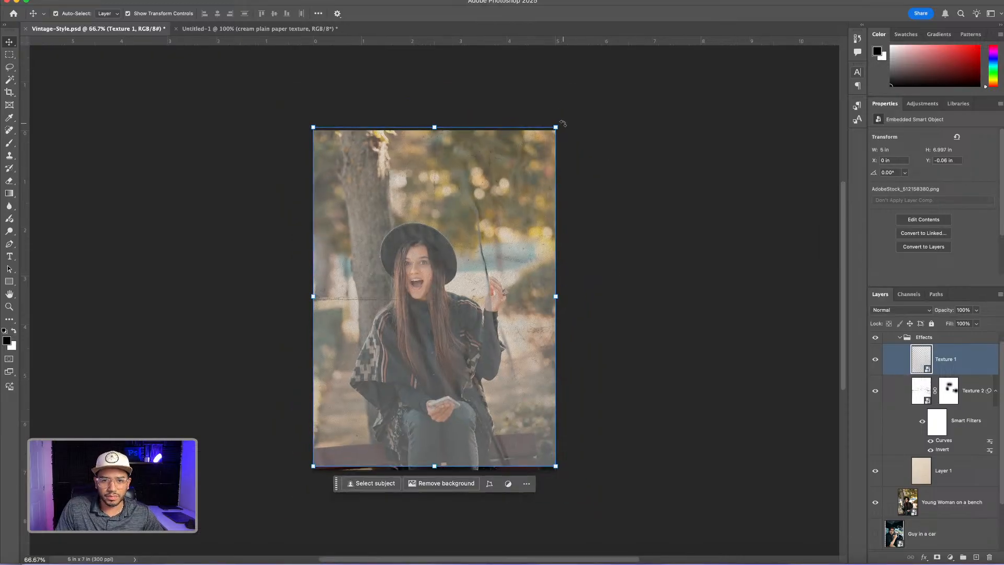
pyautogui.moveTo(561, 123); pyautogui.dragTo(609, 417)
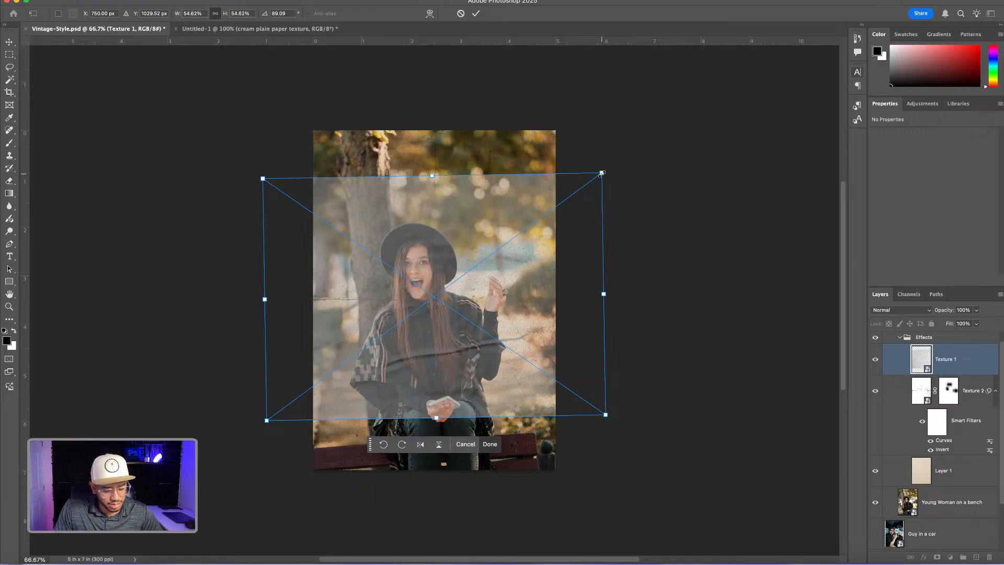
pyautogui.moveTo(602, 173); pyautogui.dragTo(677, 134)
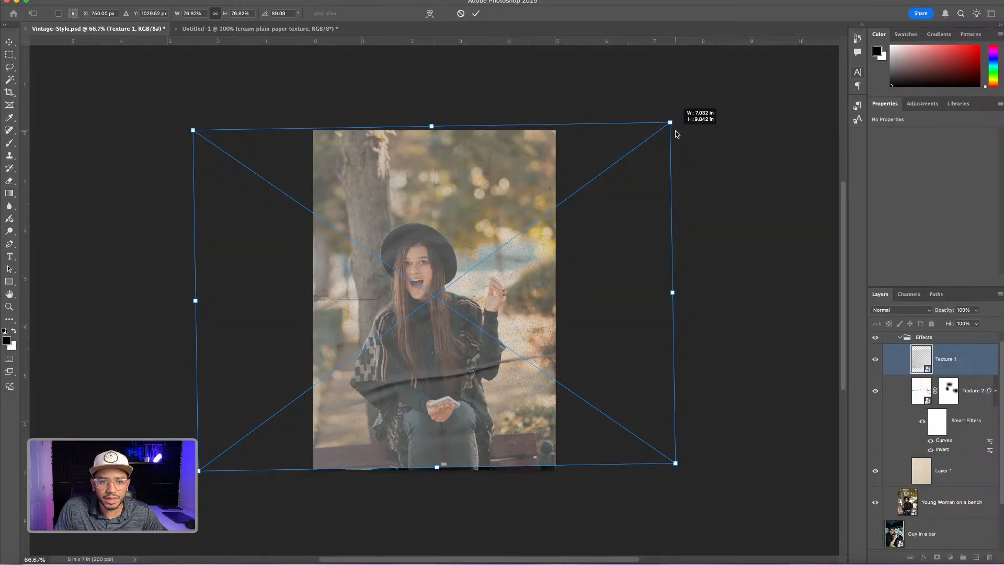
pyautogui.moveTo(676, 134); pyautogui.dragTo(676, 134)
pyautogui.moveTo(494, 278); pyautogui.dragTo(479, 279)
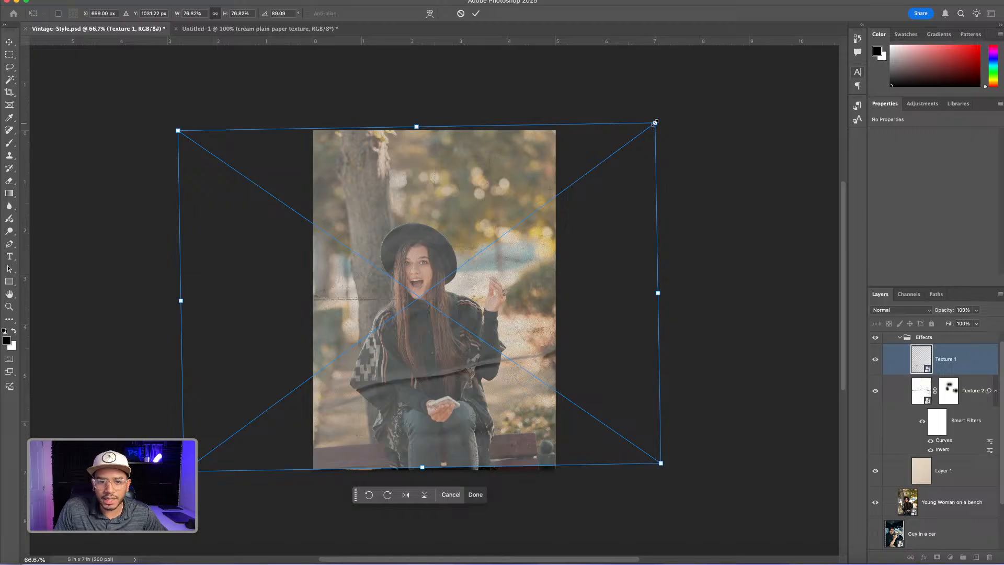
pyautogui.moveTo(655, 122); pyautogui.dragTo(663, 119)
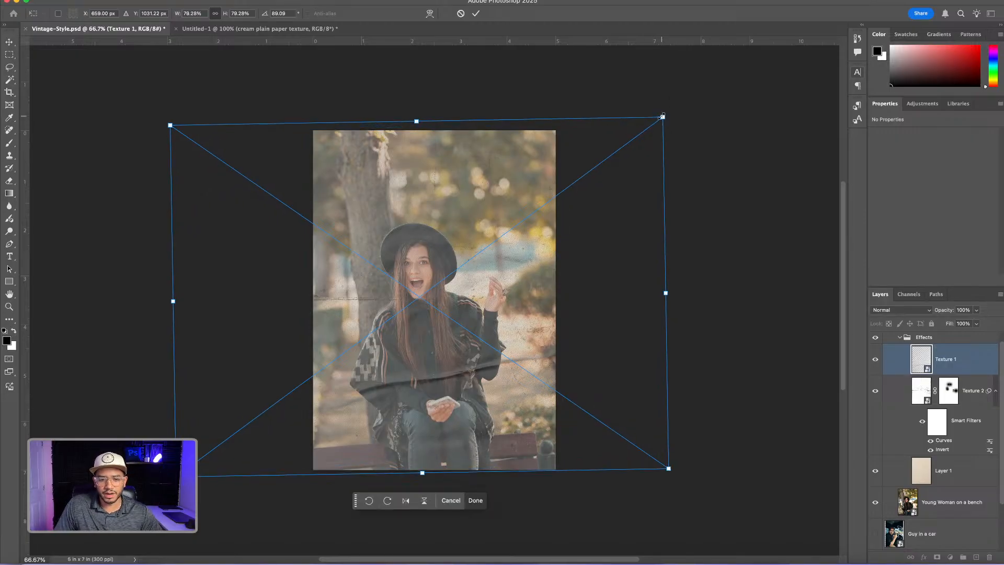
pyautogui.moveTo(492, 177); pyautogui.dragTo(493, 179)
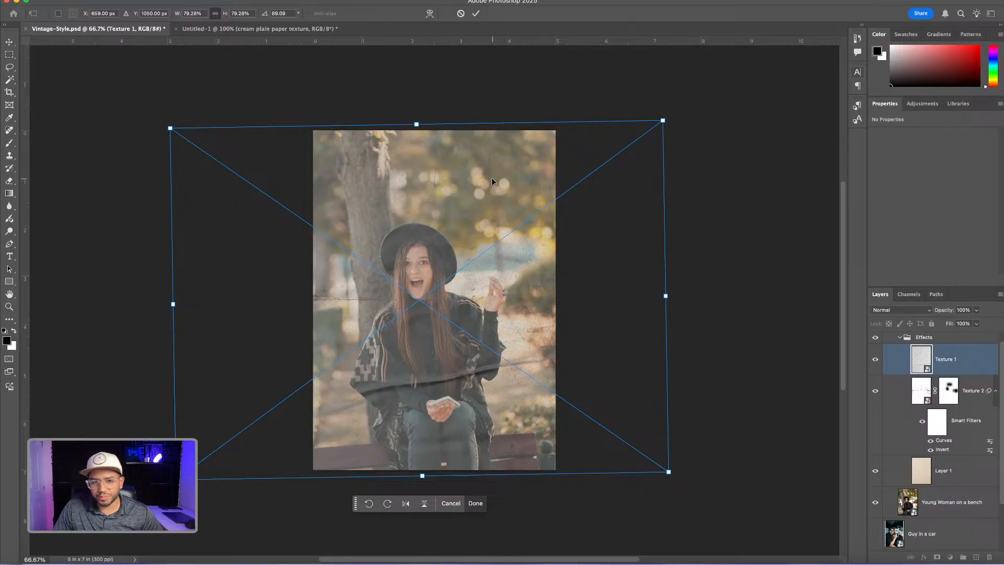
pyautogui.press('Return')
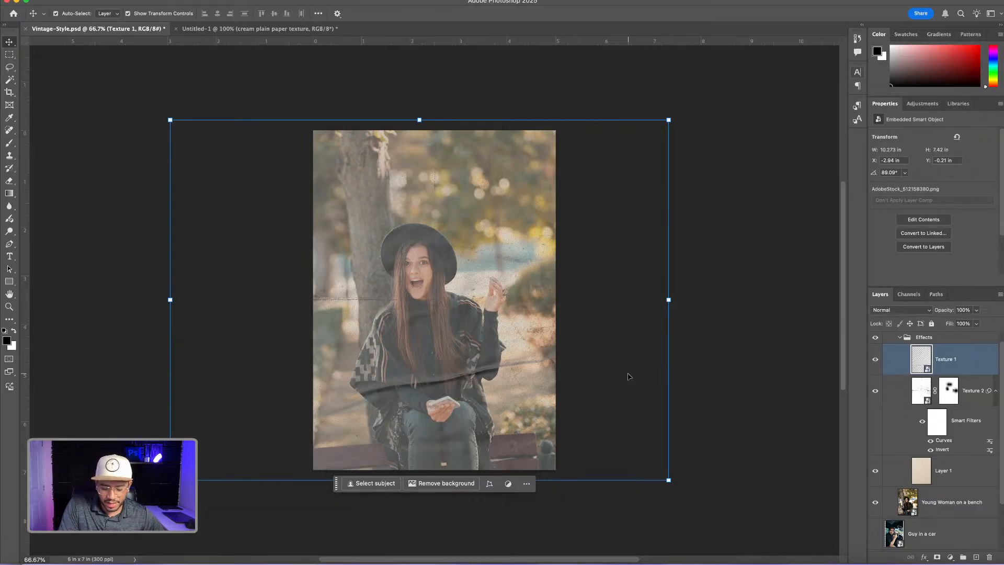
# Invert the colors of Texture 1 and set its blending mode to Screen
pyautogui.press('super+i')
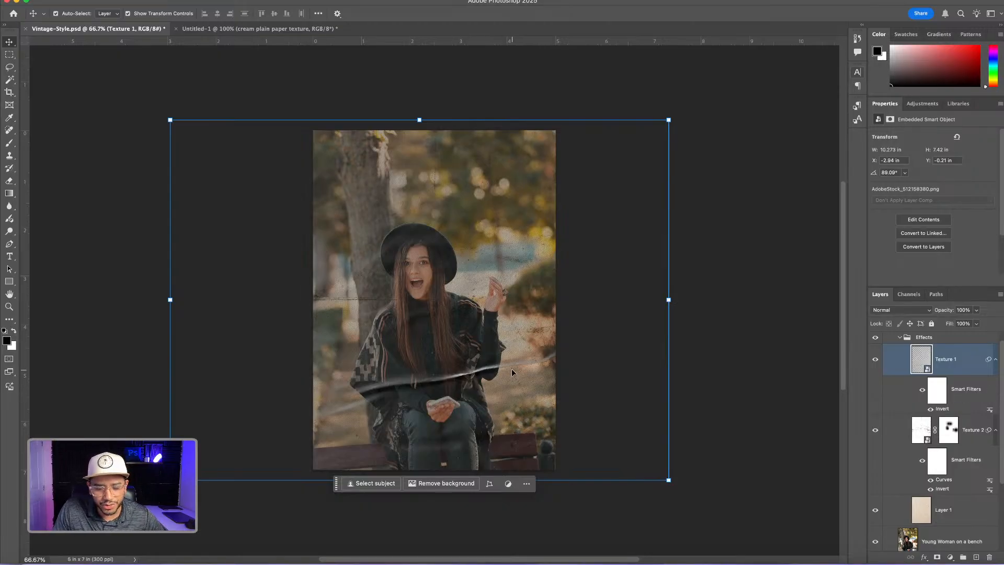
pyautogui.click(890, 311)
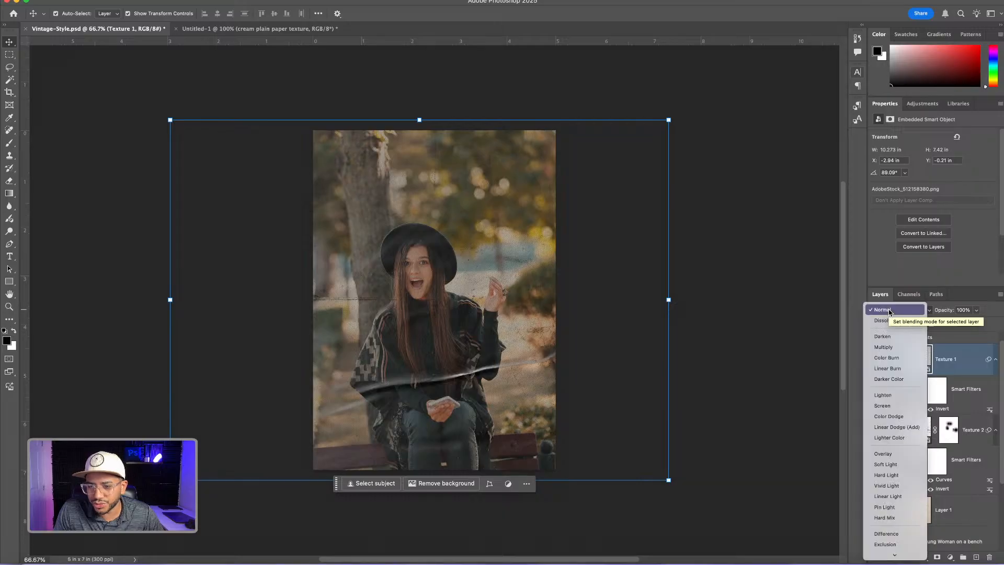
pyautogui.click(888, 407)
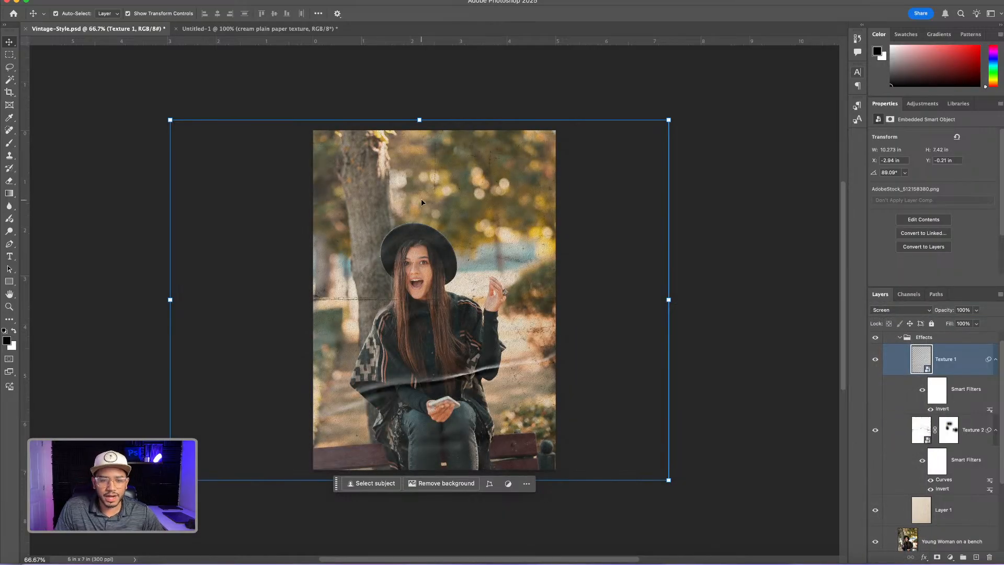
# Shift Texture 1 horizontally to about X -3.46 in, Y -0.17 in, and slightly lower its layer opacity
pyautogui.press('super+plus')
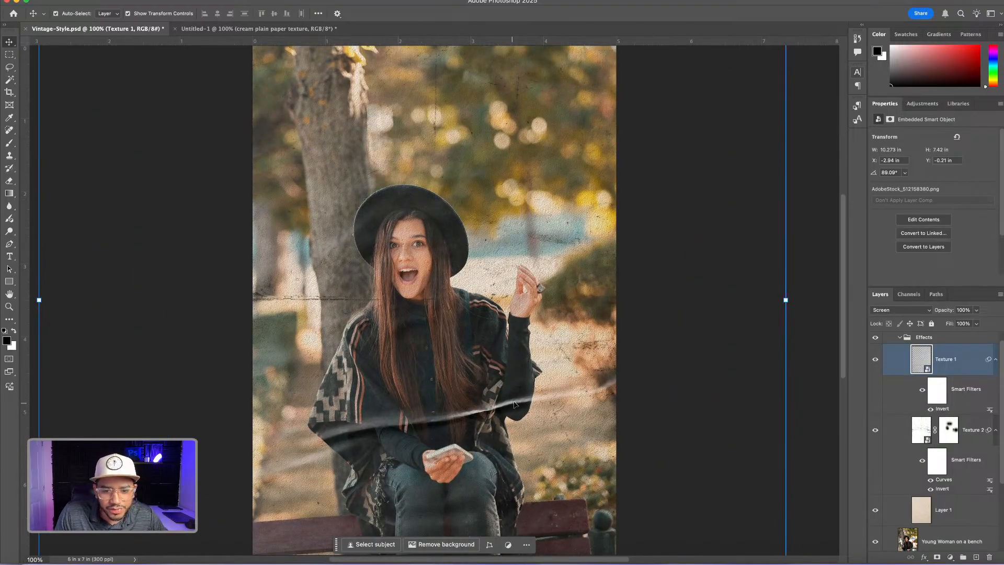
pyautogui.moveTo(508, 402)
pyautogui.mouseDown()
pyautogui.moveTo(549, 404)
pyautogui.moveTo(509, 413)
pyautogui.moveTo(480, 387)
pyautogui.moveTo(446, 412)
pyautogui.moveTo(487, 402)
pyautogui.moveTo(468, 411)
pyautogui.mouseUp()
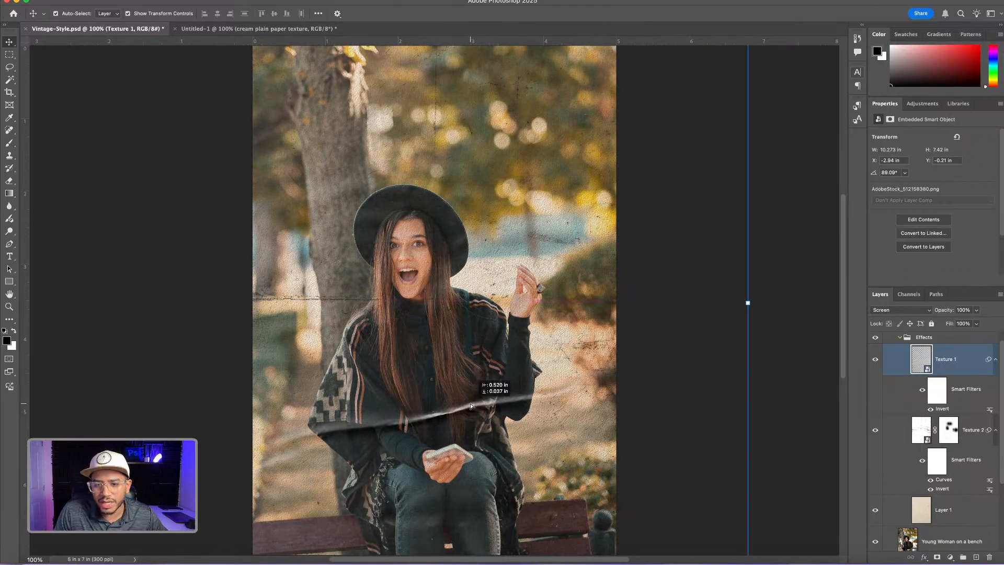
pyautogui.click(977, 310)
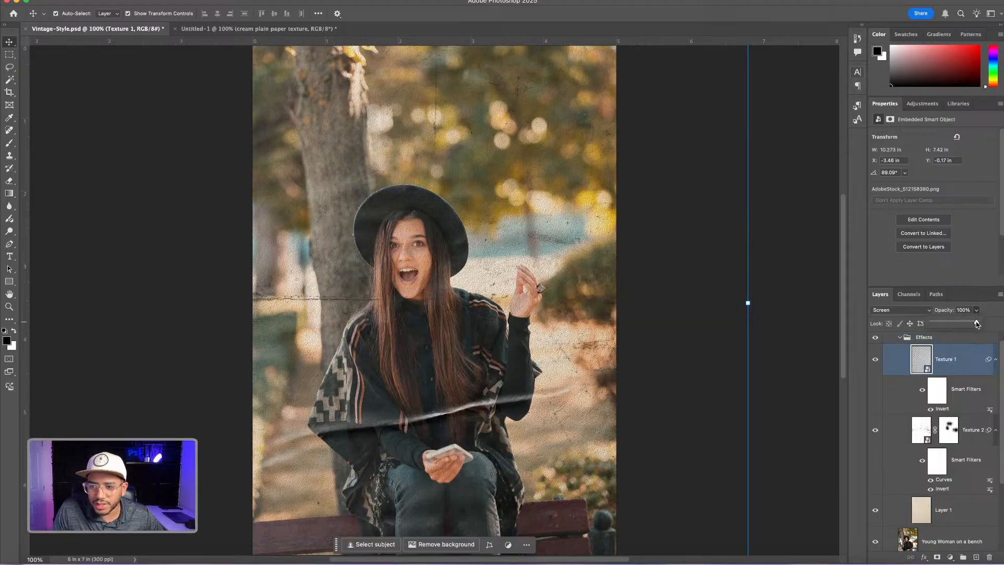
pyautogui.moveTo(977, 323); pyautogui.dragTo(968, 324)
pyautogui.click(795, 211)
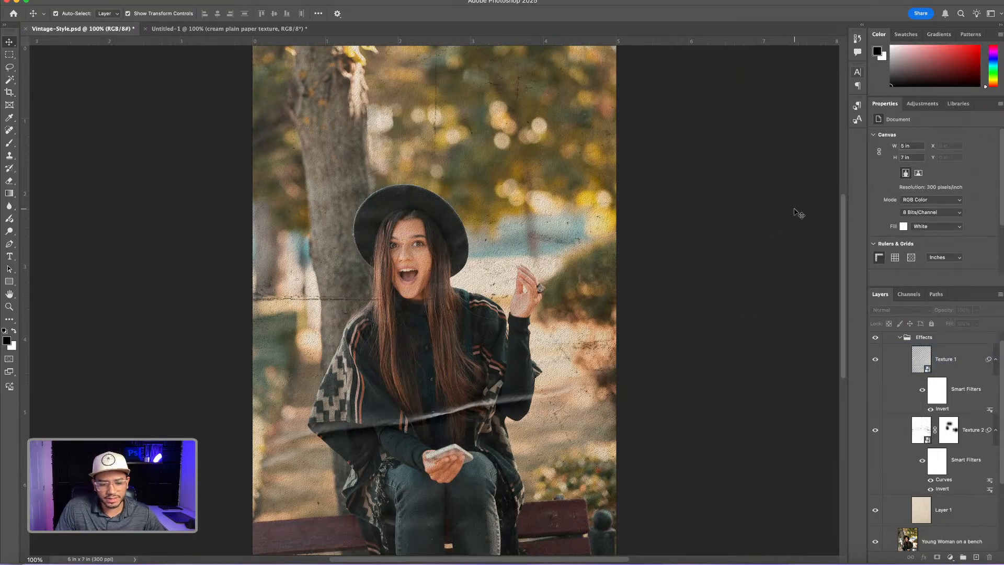
pyautogui.click(597, 216)
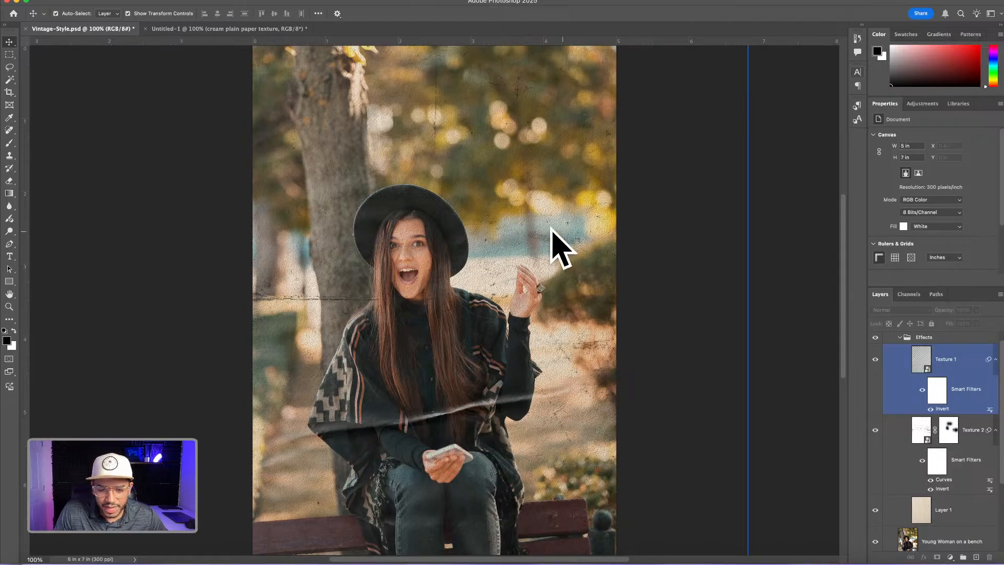
pyautogui.click(785, 276)
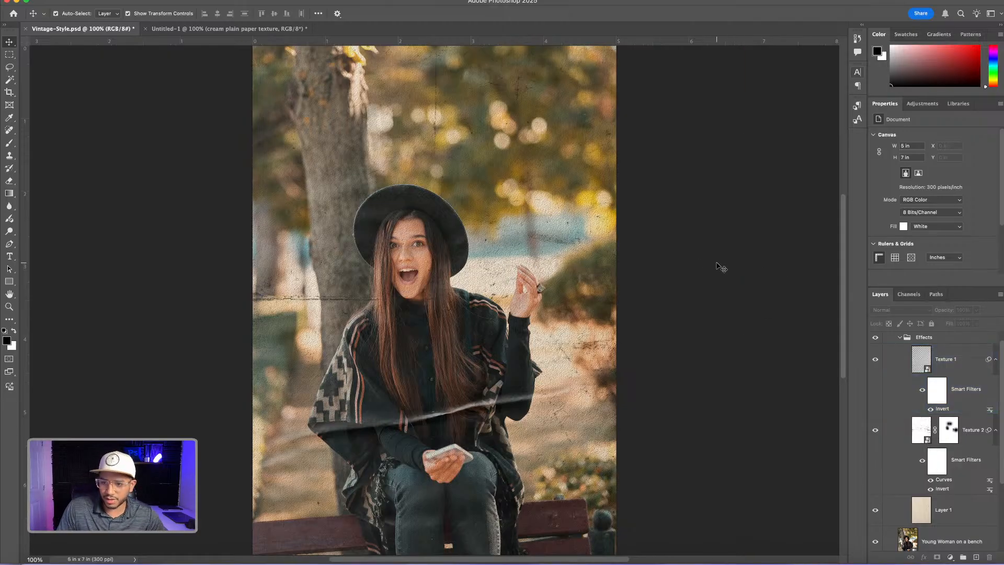
# Collapse the smart filter lists of the Texture 1 and Texture 2 layers
pyautogui.click(939, 360)
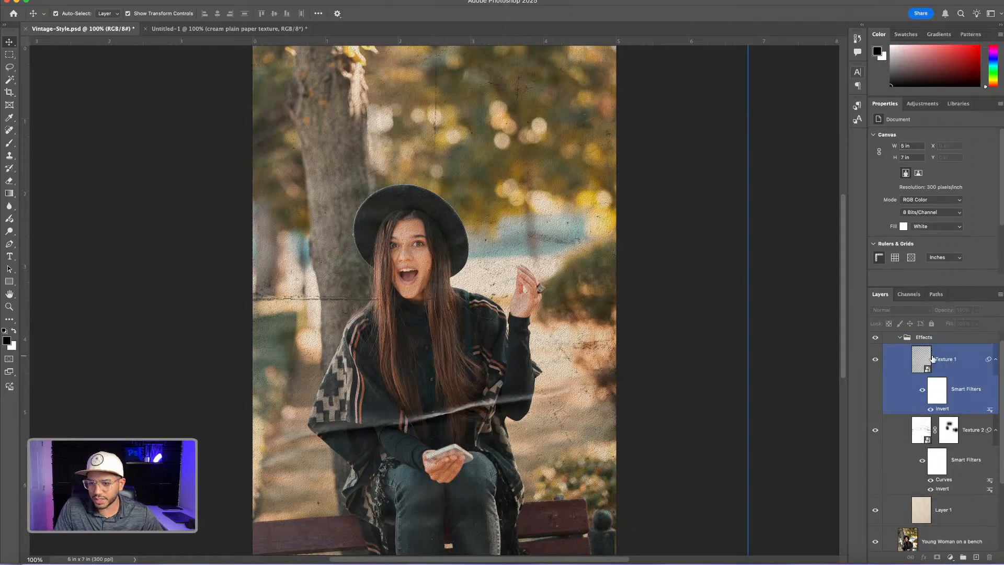
pyautogui.click(995, 359)
pyautogui.click(994, 390)
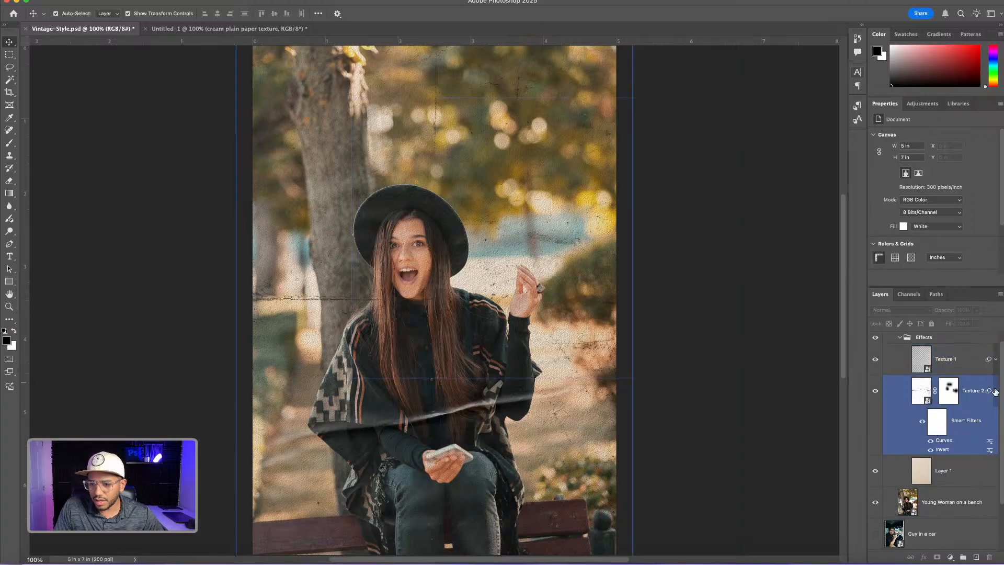
pyautogui.click(996, 391)
pyautogui.click(818, 406)
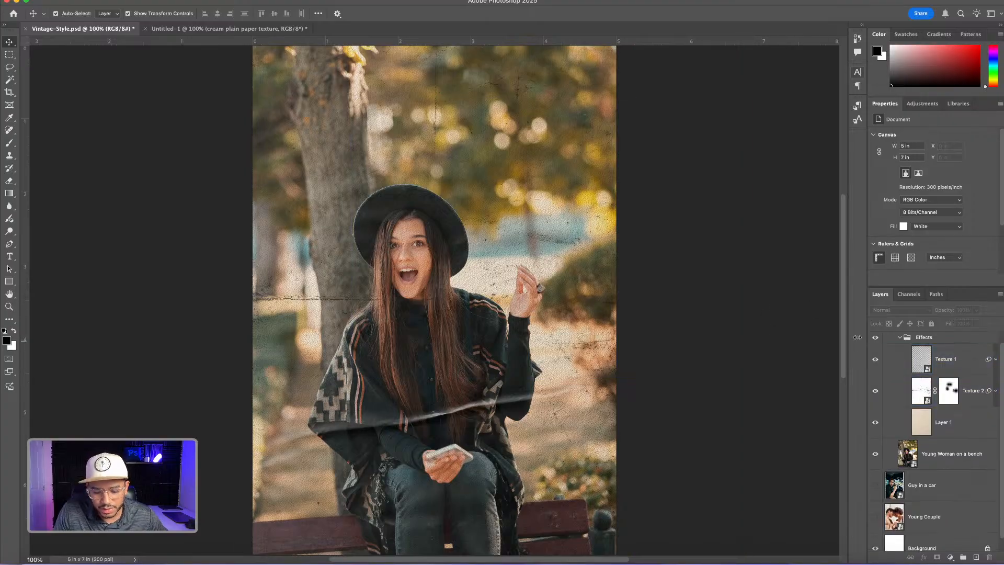
pyautogui.click(730, 320)
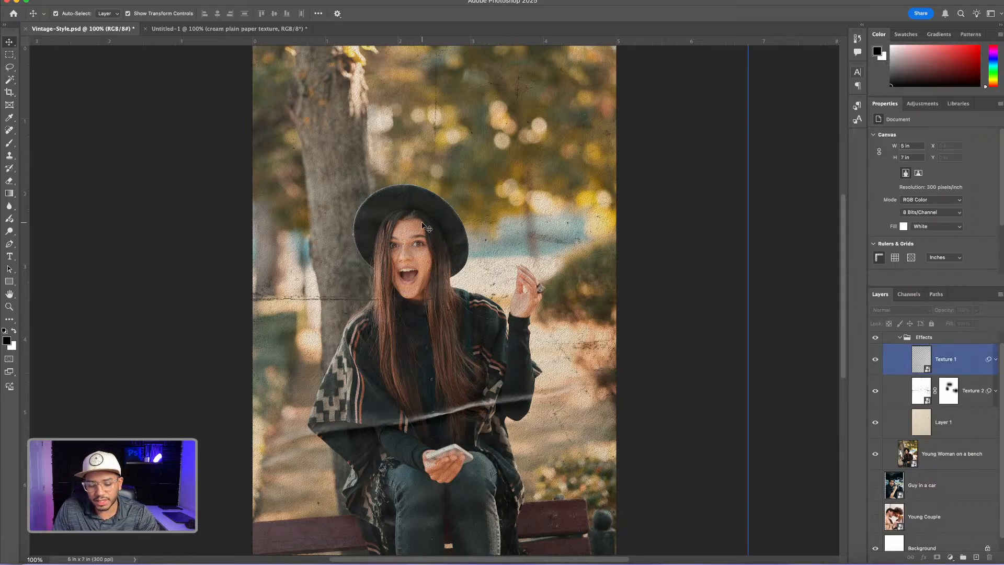
pyautogui.click(669, 276)
pyautogui.click(927, 381)
# Create a new layer named Colors and place it inside the Effects group above Texture 1
pyautogui.click(941, 360)
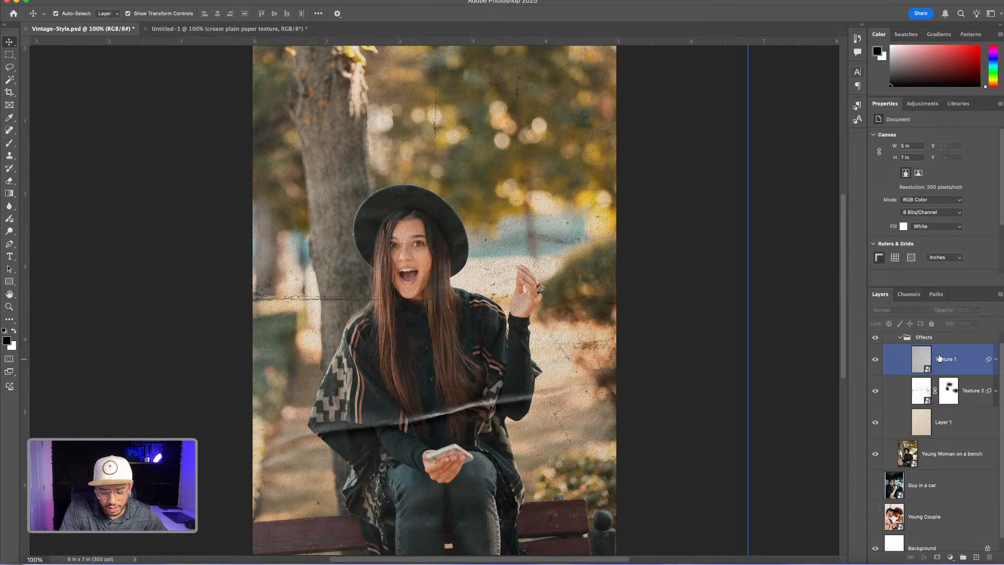
pyautogui.press('super+shift+n')
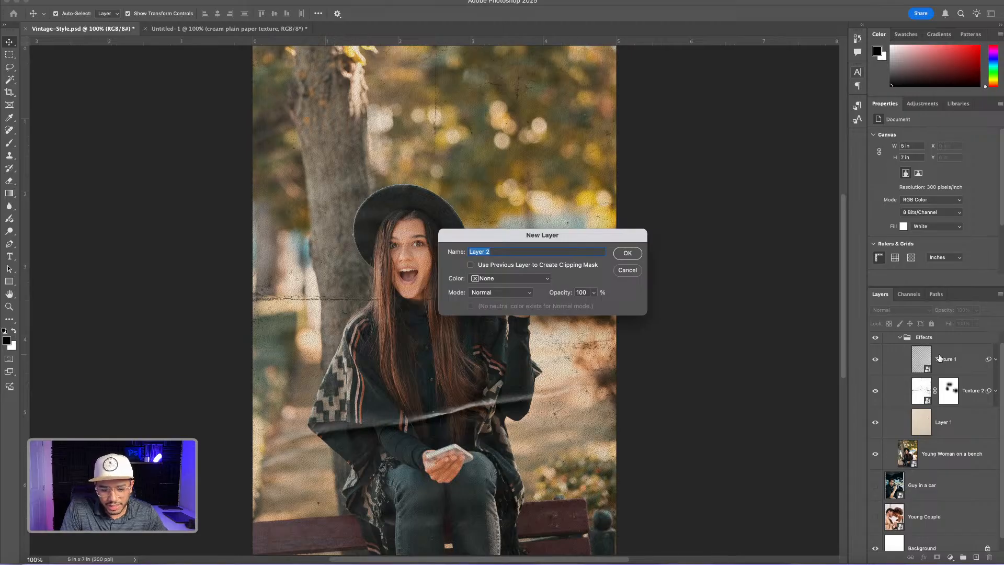
pyautogui.write('Colors')
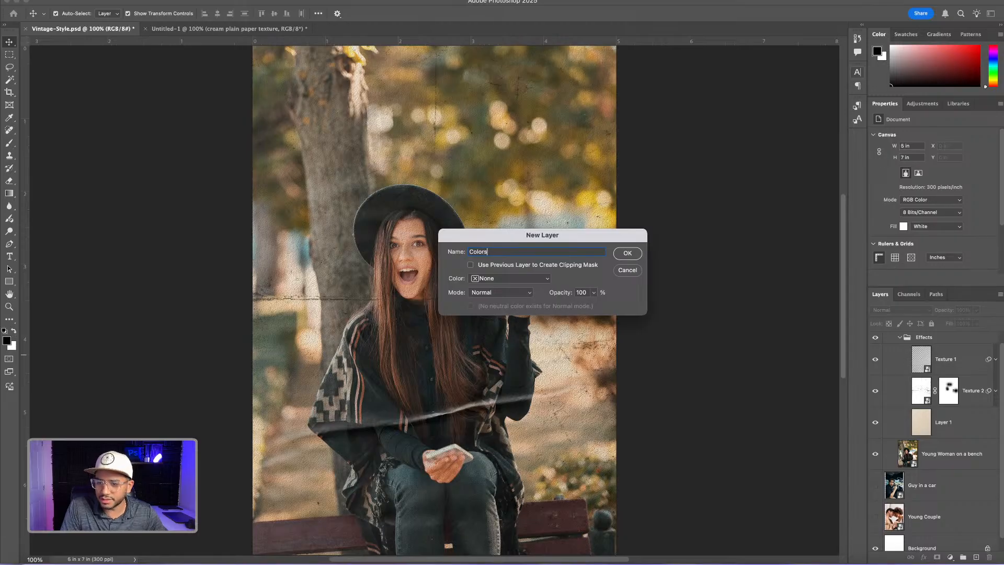
pyautogui.press('Return')
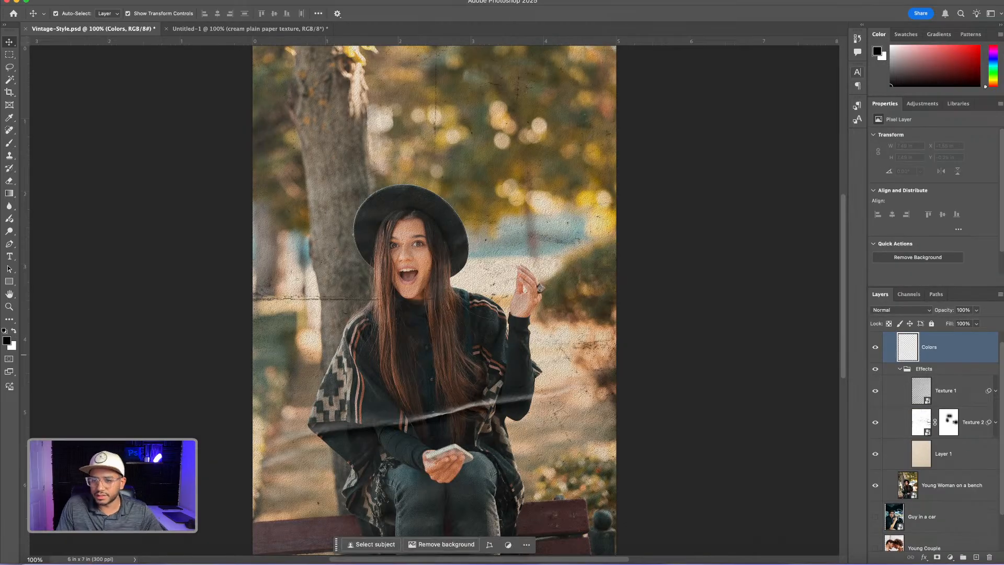
pyautogui.moveTo(908, 346); pyautogui.dragTo(927, 377)
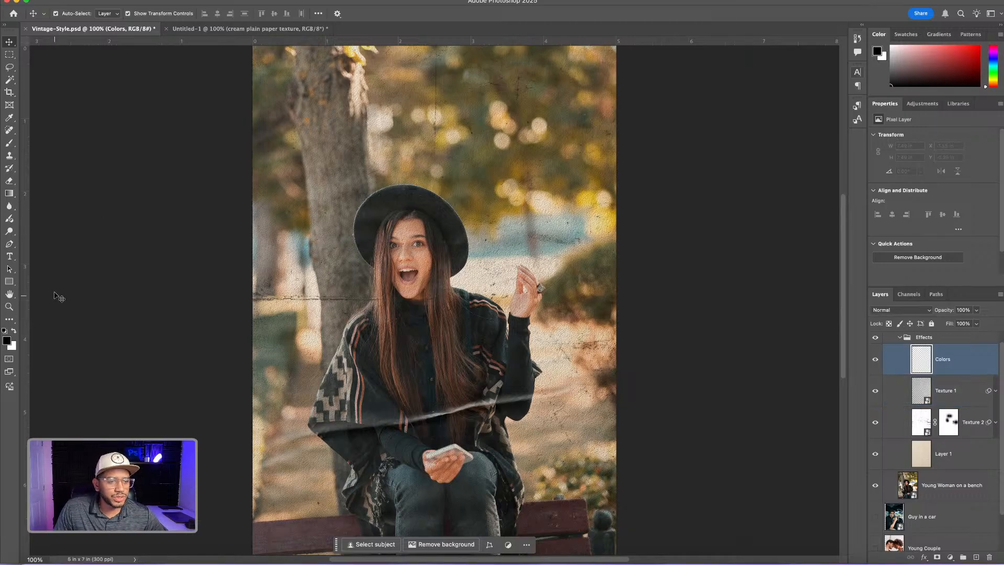
# Activate the Brush tool and enlarge the brush to 900 px for the Colors layer
pyautogui.press('b')
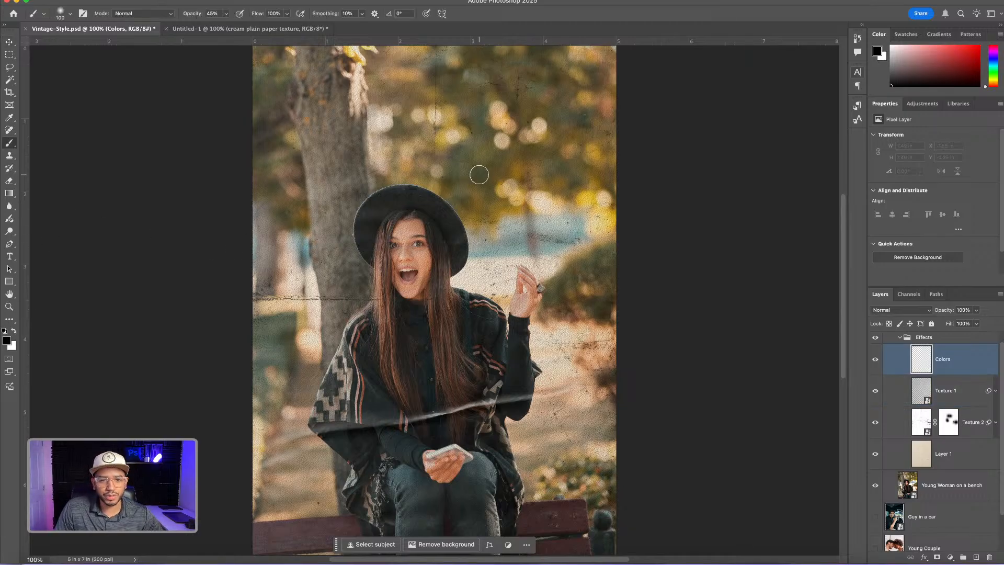
pyautogui.press(']')
pyautogui.press(']')
pyautogui.press(']')
pyautogui.press(']')
pyautogui.press(']')
pyautogui.press(']')
pyautogui.press(']')
pyautogui.press(']')
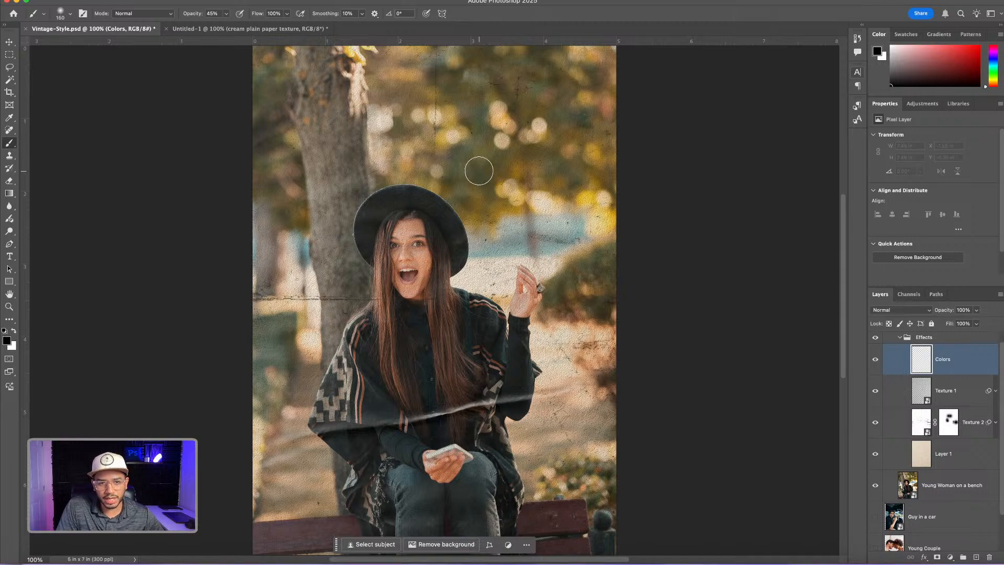
pyautogui.press(']')
pyautogui.press(']')
pyautogui.press(']')
pyautogui.press(']')
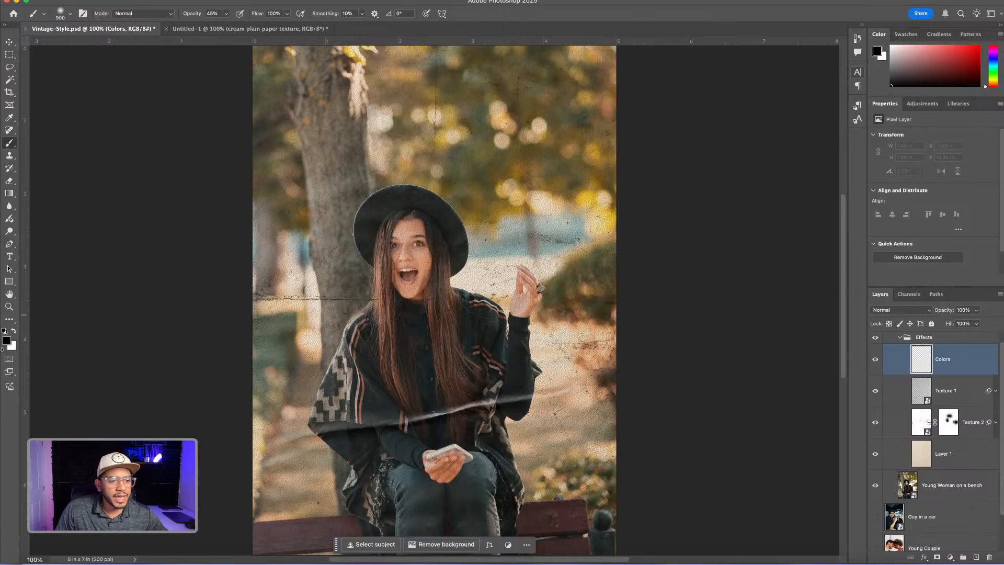
# Set the foreground color to a light, warm yellow with a hue of about 49°
pyautogui.click(8, 344)
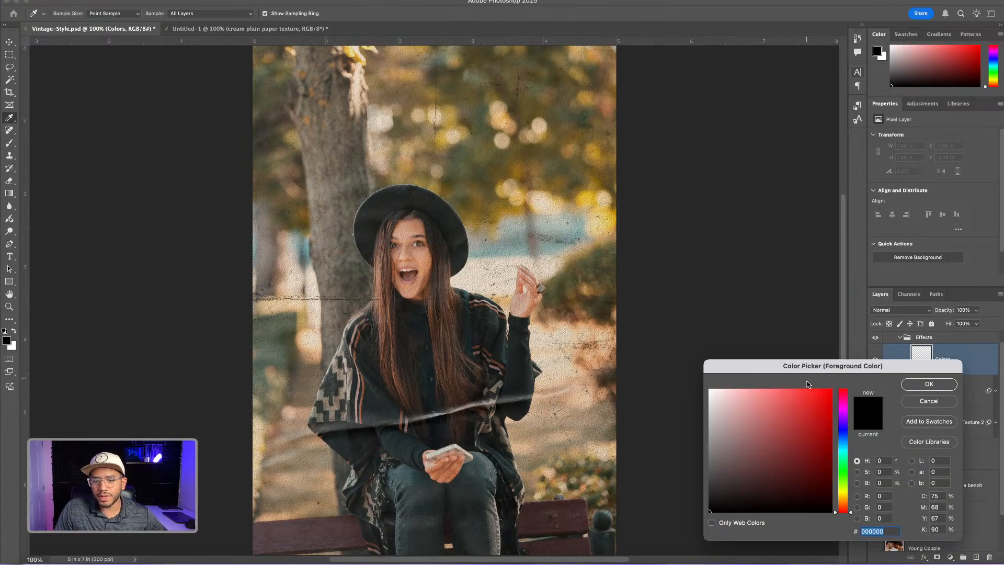
pyautogui.click(843, 490)
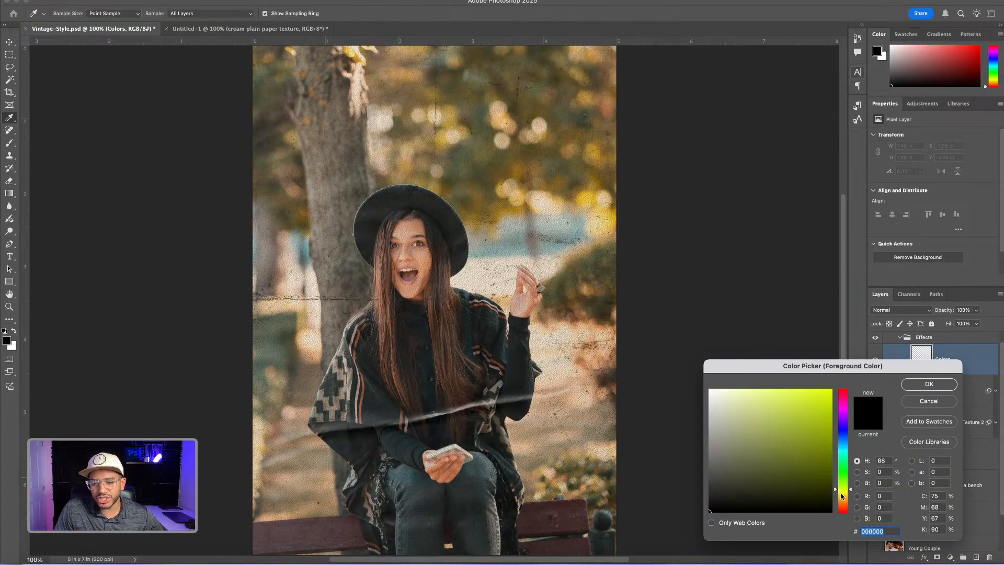
pyautogui.moveTo(841, 493); pyautogui.dragTo(842, 495)
pyautogui.click(796, 393)
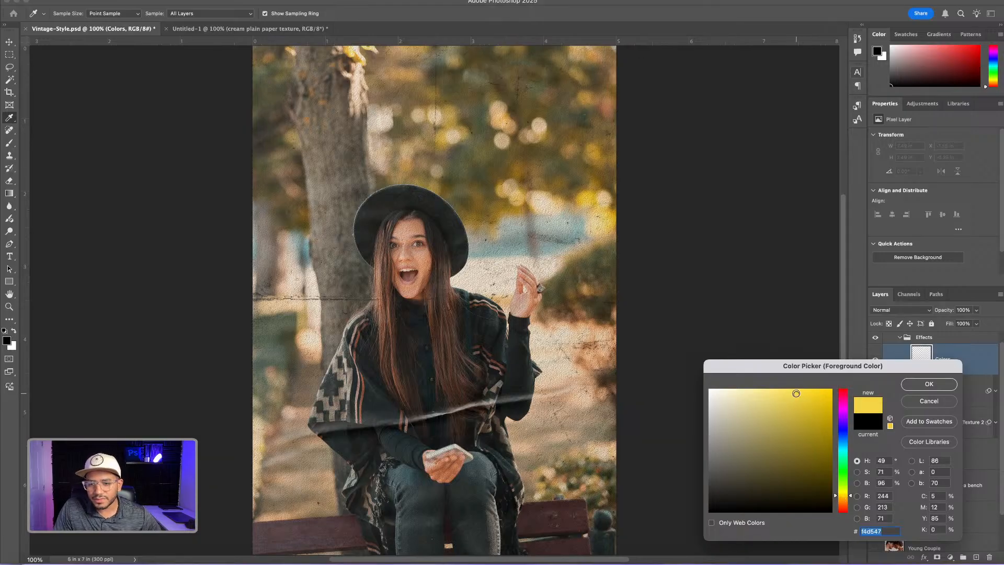
pyautogui.moveTo(798, 395); pyautogui.dragTo(788, 390)
pyautogui.click(930, 384)
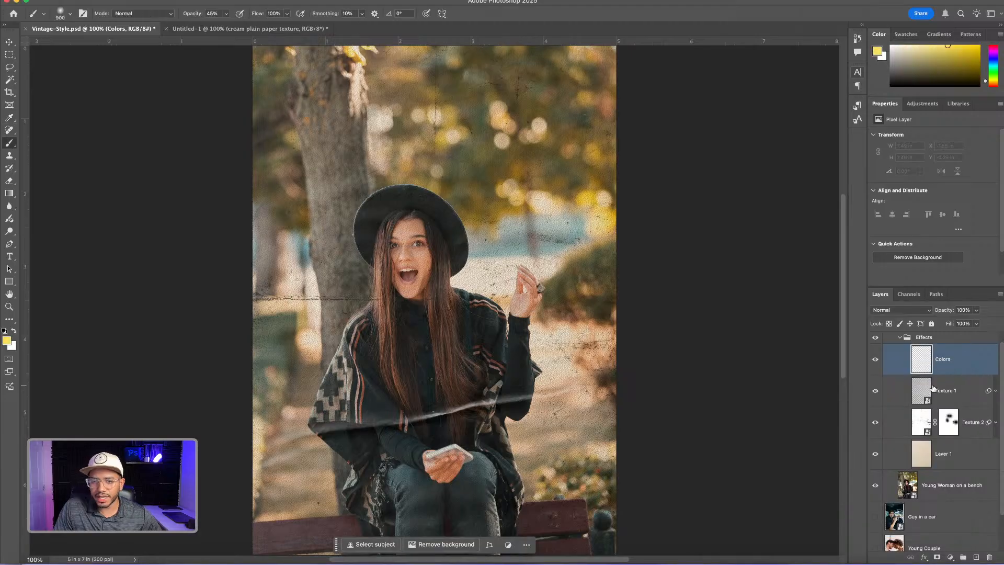
# Set the brush opacity to 100% and its flow to 61%
pyautogui.press('b')
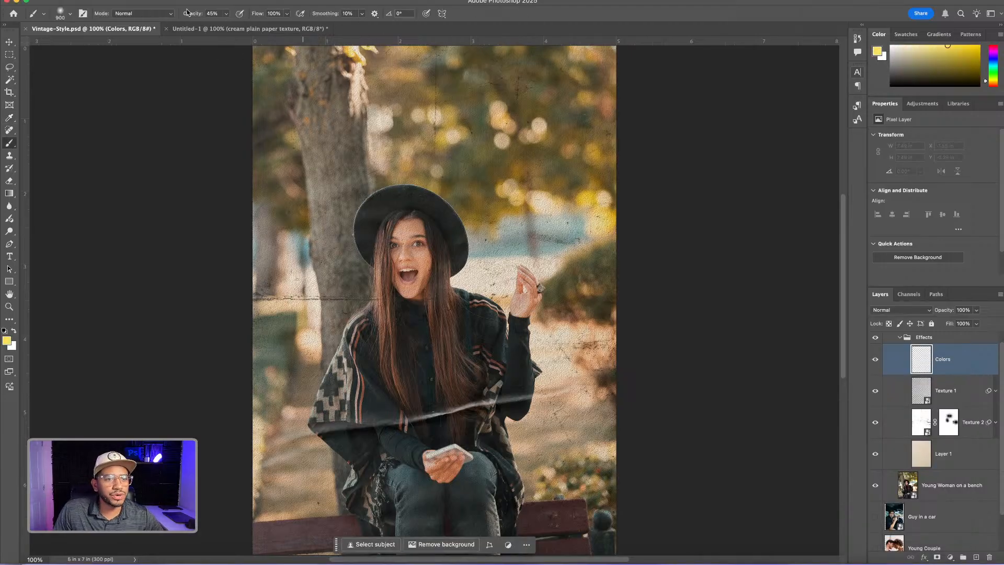
pyautogui.click(227, 17)
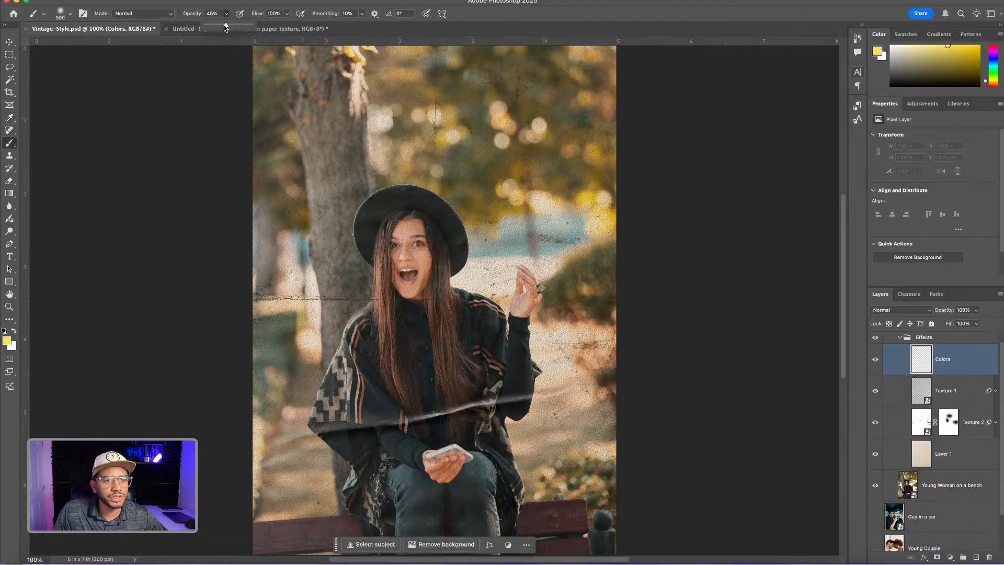
pyautogui.moveTo(224, 27); pyautogui.dragTo(270, 26)
pyautogui.click(286, 14)
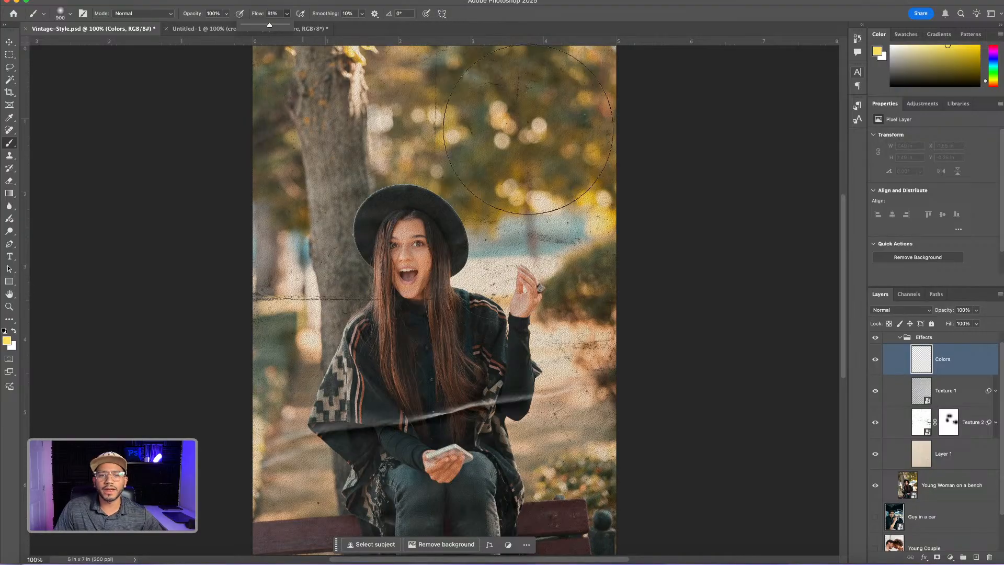
# Paint yellow over the photo's upper-right background and down its right side on the Colors layer, enlarging the brush to 1400 px
pyautogui.moveTo(478, 112)
pyautogui.mouseDown()
pyautogui.moveTo(531, 170)
pyautogui.moveTo(516, 150)
pyautogui.mouseUp()
pyautogui.press(']')
pyautogui.press(']')
pyautogui.press(']')
pyautogui.press(']')
pyautogui.press(']')
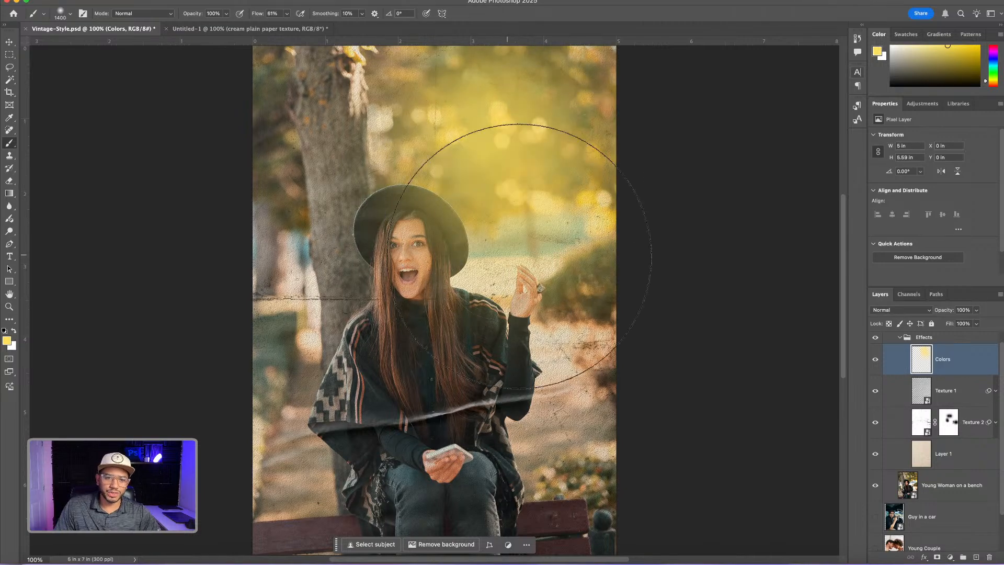
pyautogui.click(525, 257)
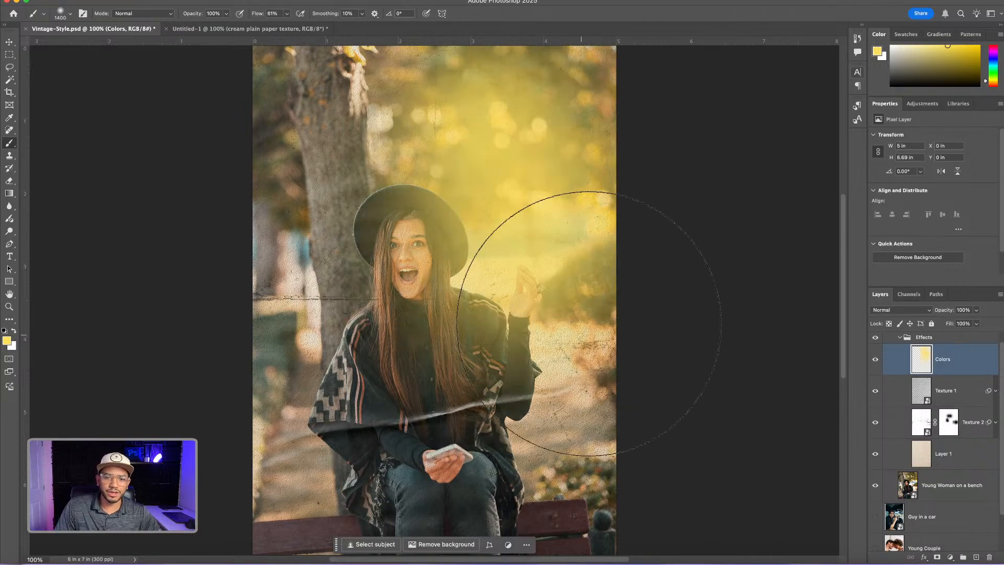
pyautogui.click(593, 312)
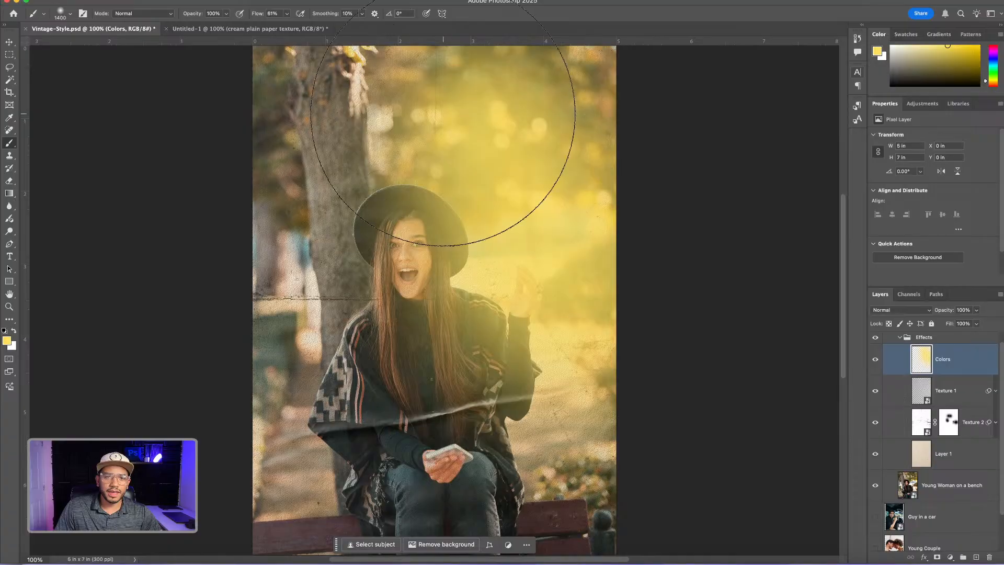
pyautogui.click(389, 183)
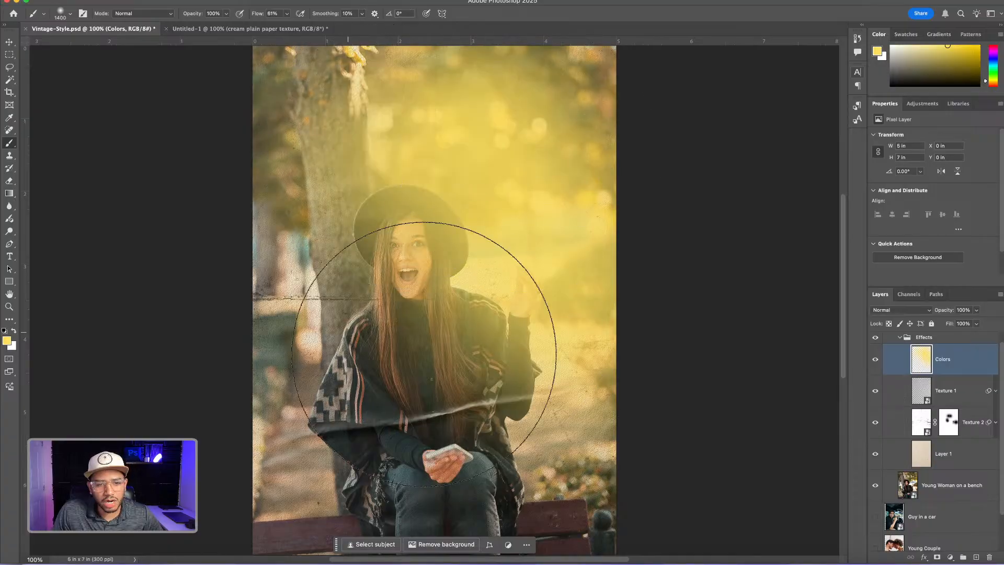
pyautogui.click(593, 301)
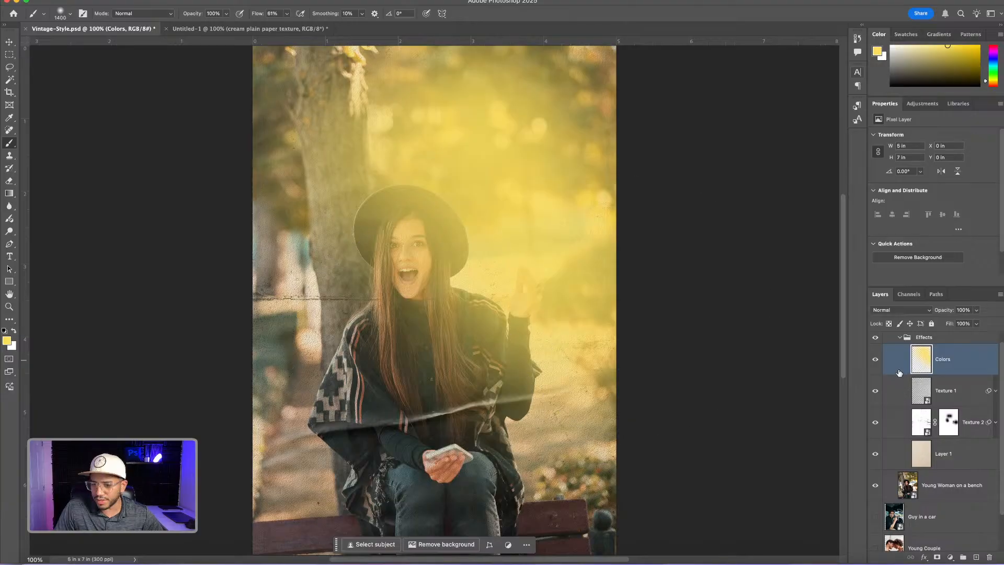
# Set the foreground color to a dark blue, #1e428c
pyautogui.click(6, 341)
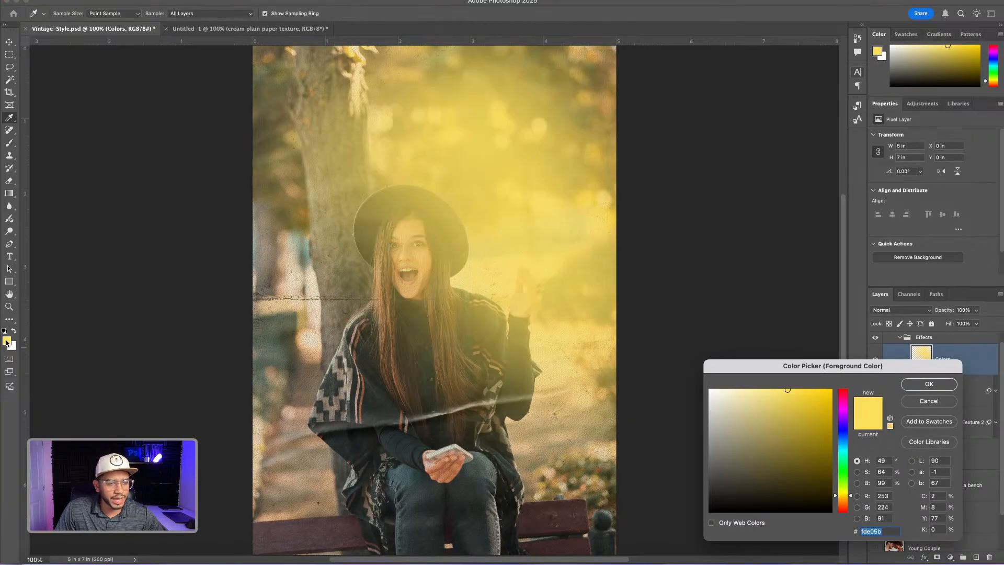
pyautogui.click(844, 437)
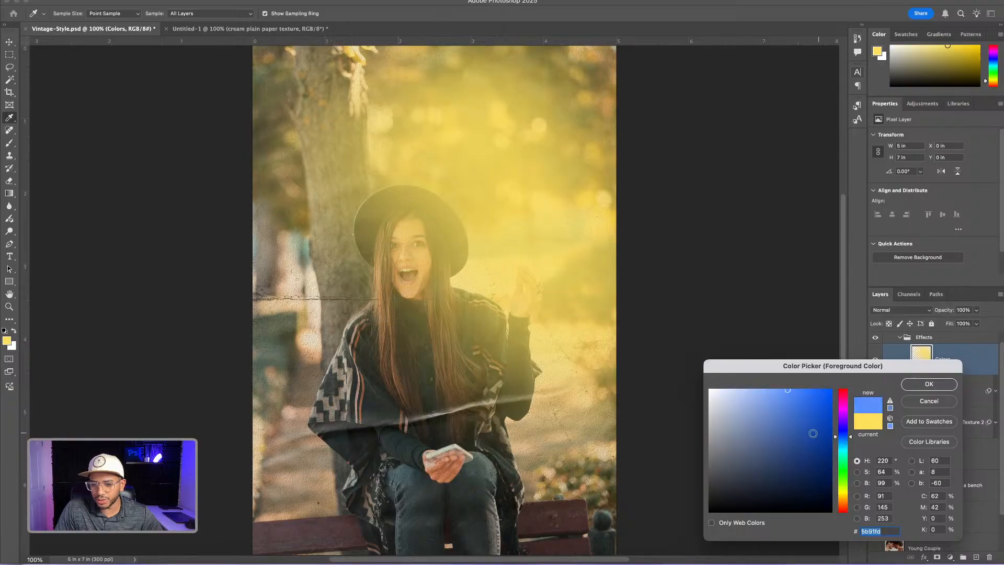
pyautogui.click(796, 454)
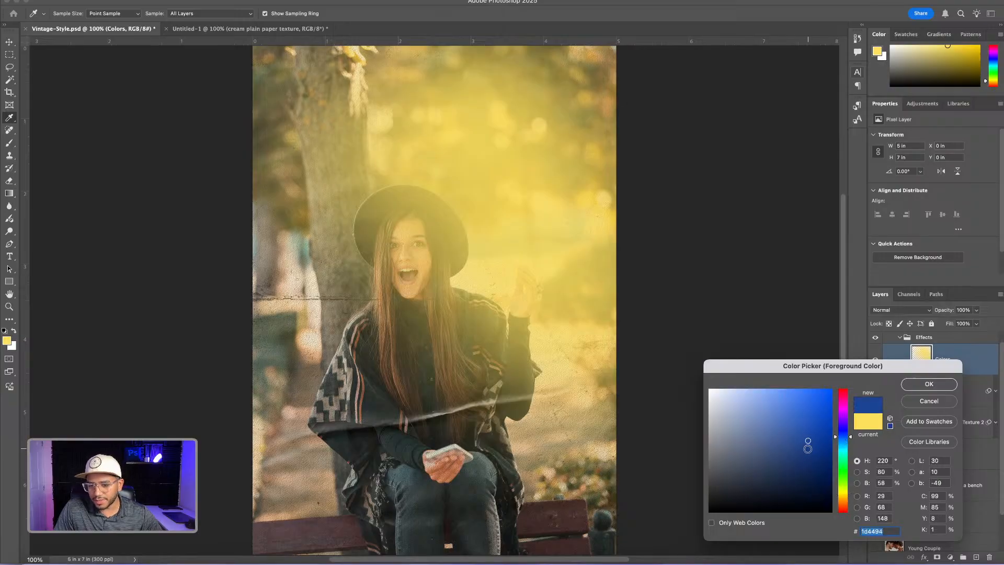
pyautogui.click(809, 450)
pyautogui.click(806, 444)
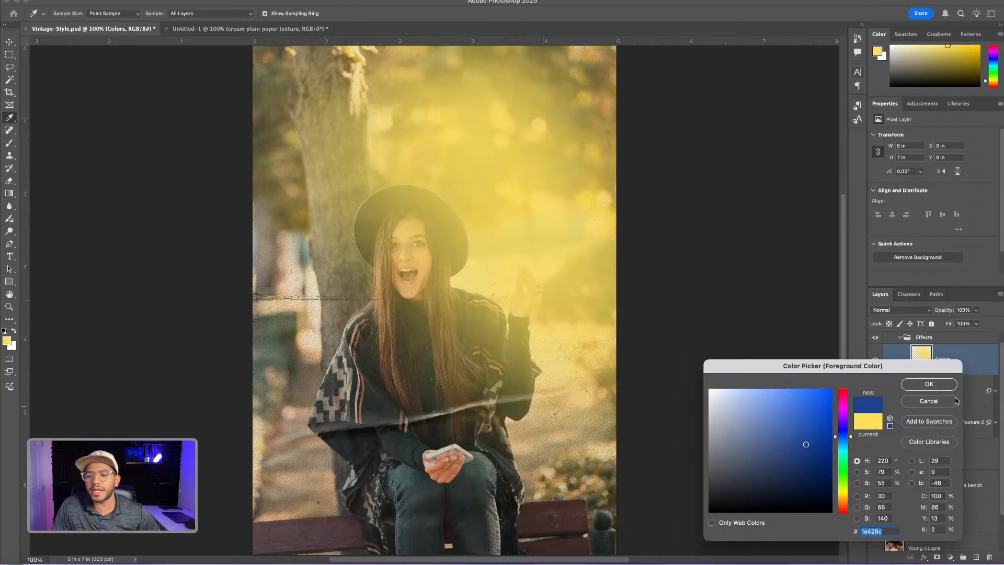
pyautogui.click(936, 386)
# Paint dark blue over the photo's lower-left corner and left side on the Colors layer, varying the brush between 1300 and 1700 px
pyautogui.press('b')
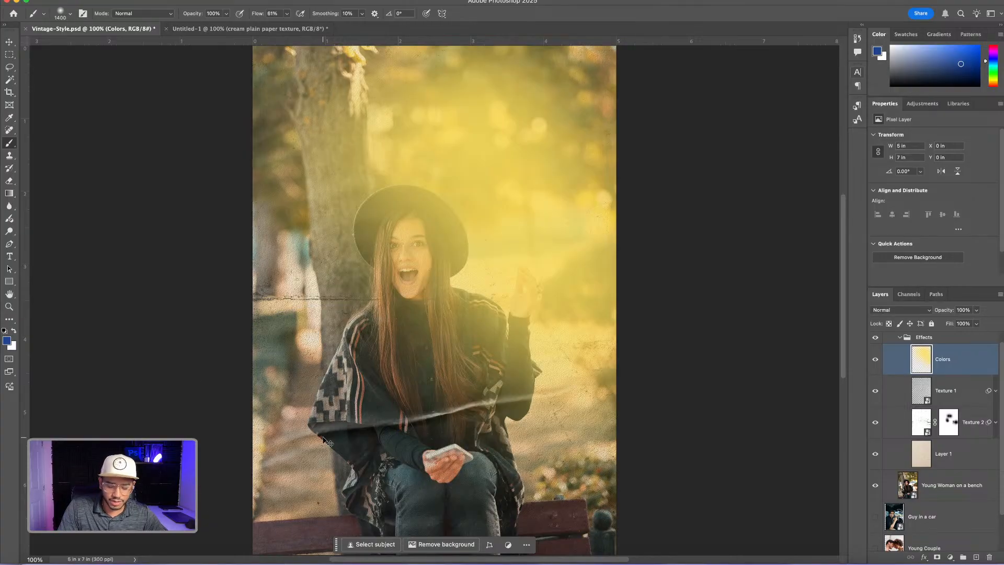
pyautogui.press('super+minus')
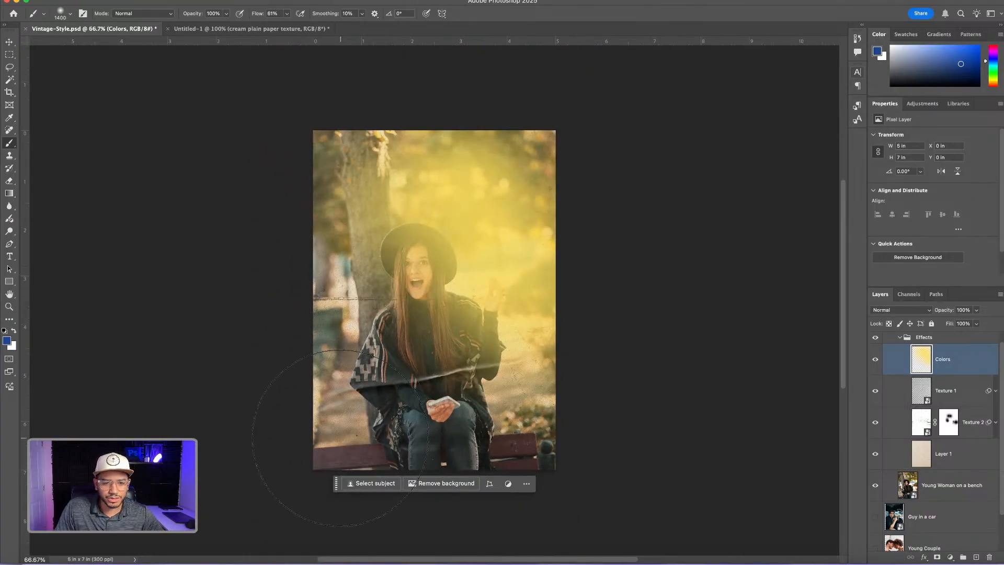
pyautogui.moveTo(368, 441)
pyautogui.mouseDown()
pyautogui.moveTo(359, 448)
pyautogui.moveTo(371, 441)
pyautogui.mouseUp()
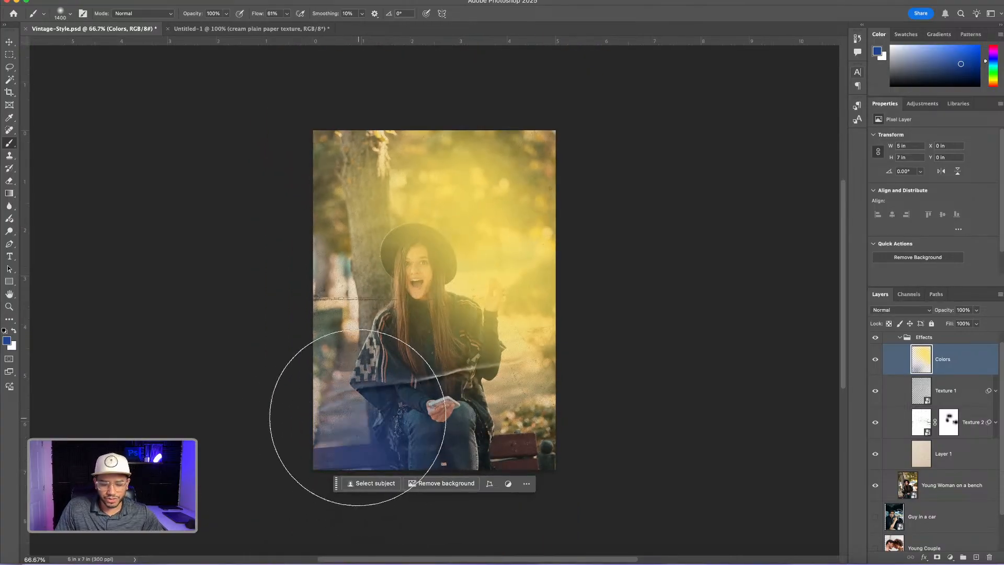
pyautogui.press(']')
pyautogui.moveTo(331, 399)
pyautogui.mouseDown()
pyautogui.moveTo(323, 347)
pyautogui.moveTo(349, 349)
pyautogui.moveTo(300, 329)
pyautogui.mouseUp()
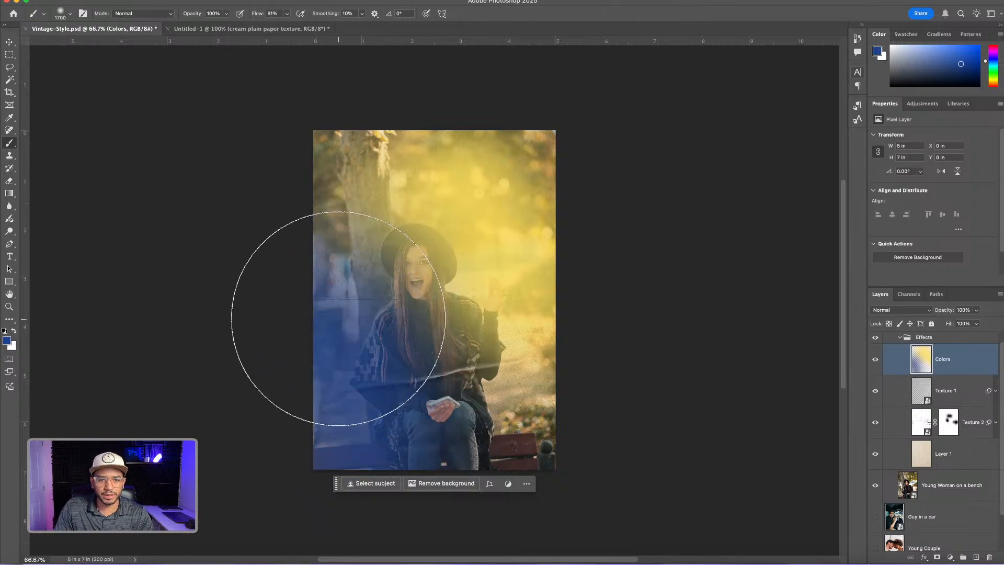
pyautogui.press('[')
pyautogui.press('[')
pyautogui.press('[')
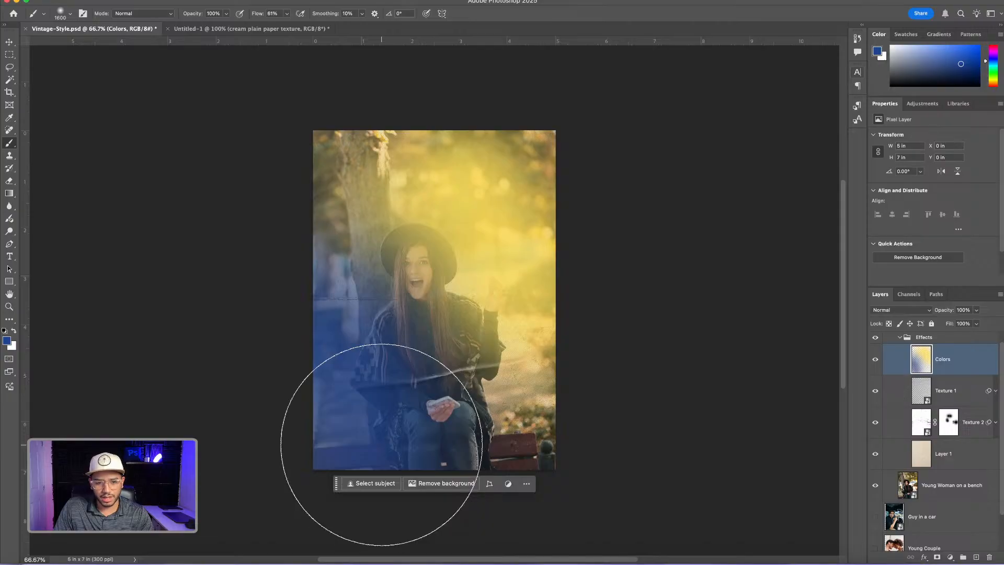
pyautogui.click(370, 432)
pyautogui.press('[')
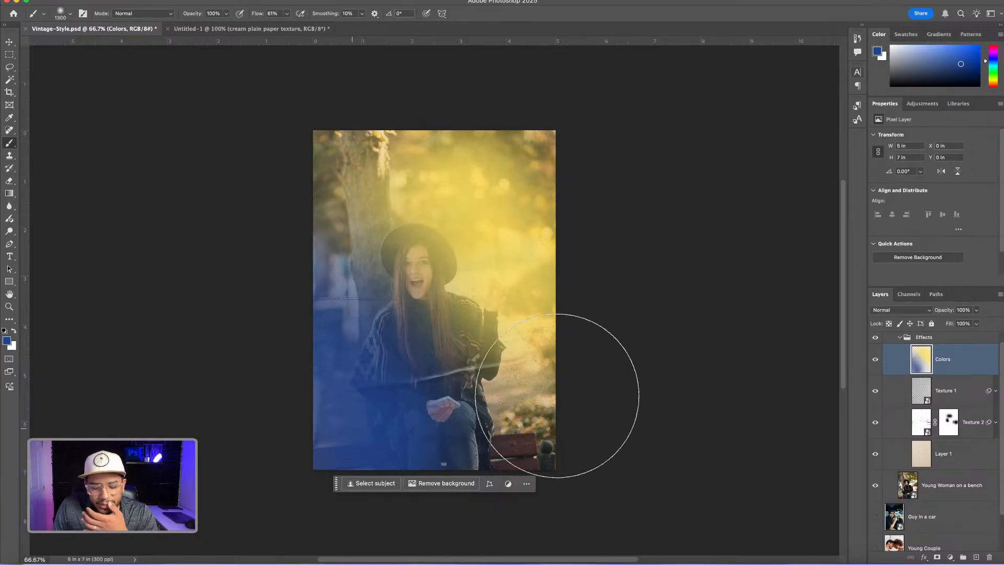
# Set the Colors layer's blend mode to Soft Light
pyautogui.click(906, 313)
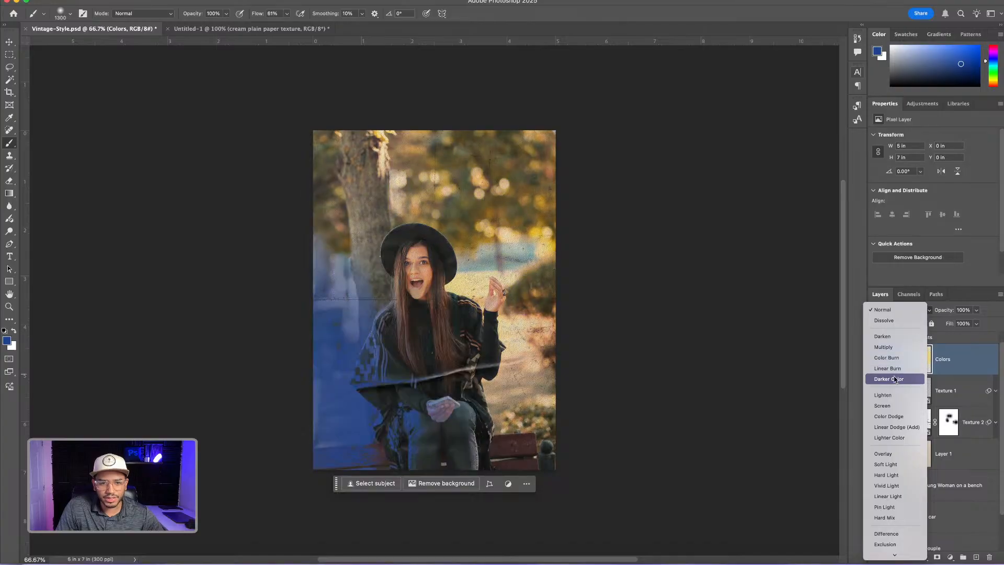
pyautogui.click(892, 465)
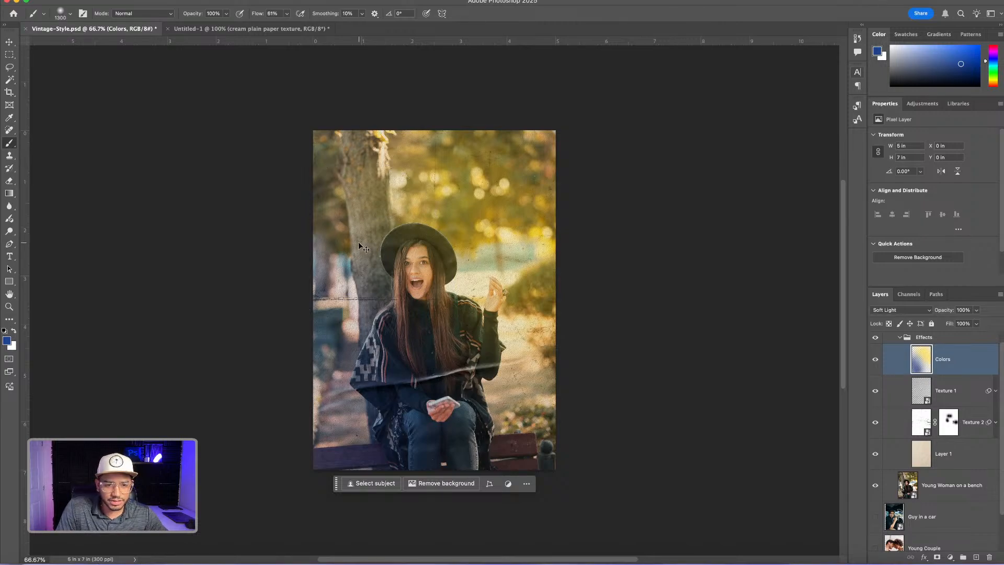
# Examine the color tint on the portrait up close and as a whole, comparing it with the Colors layer hidden and shown
pyautogui.press('super+equal')
pyautogui.press('super+equal')
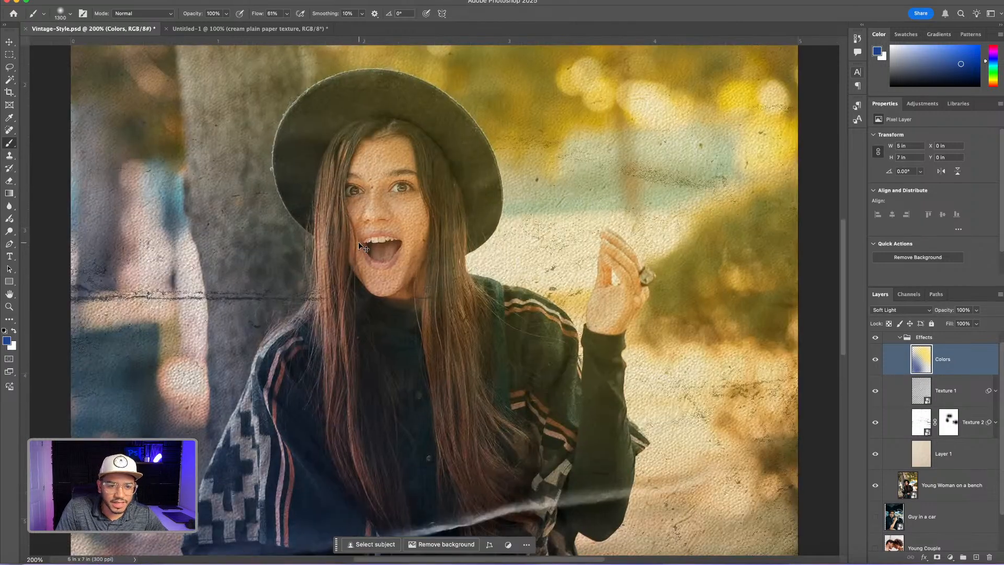
pyautogui.press('super+minus')
pyautogui.press('super+minus')
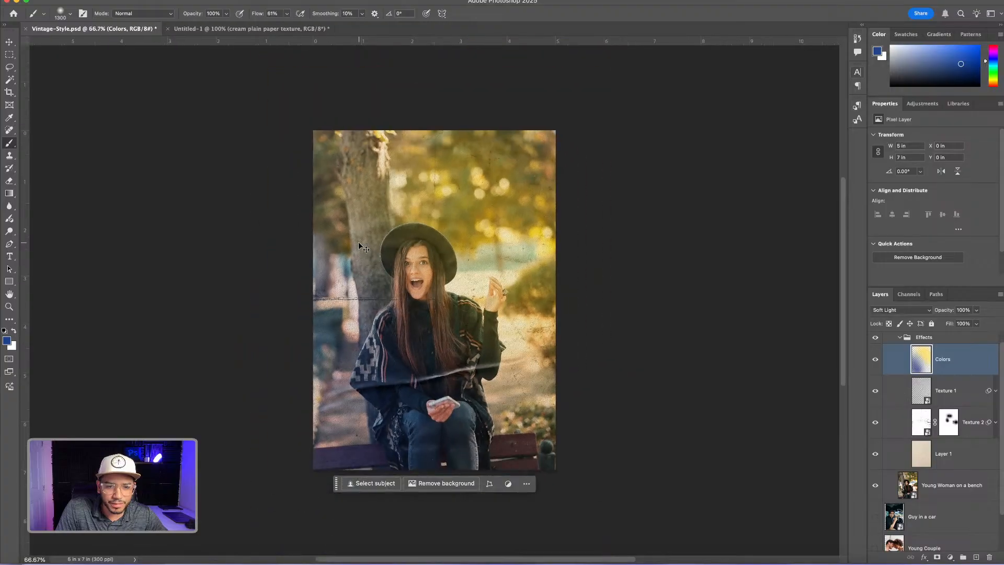
pyautogui.press('super+equal')
pyautogui.press('super+equal')
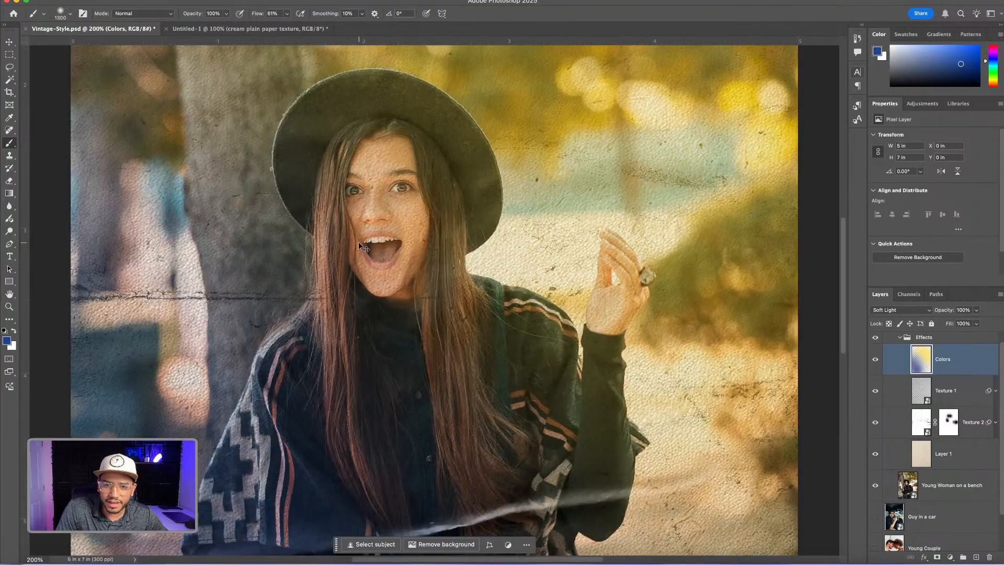
pyautogui.press('super+minus')
pyautogui.press('super+equal')
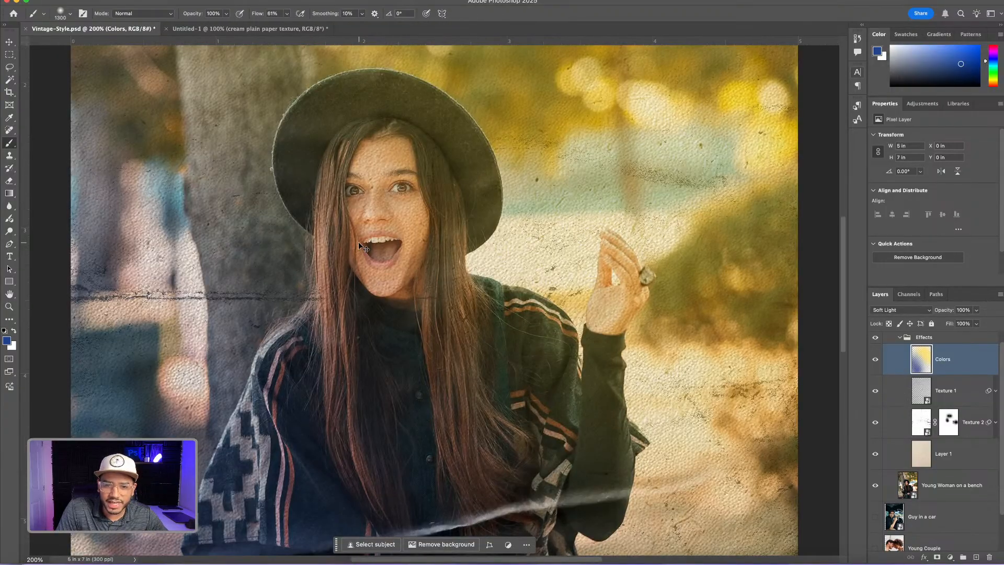
pyautogui.press('super+minus')
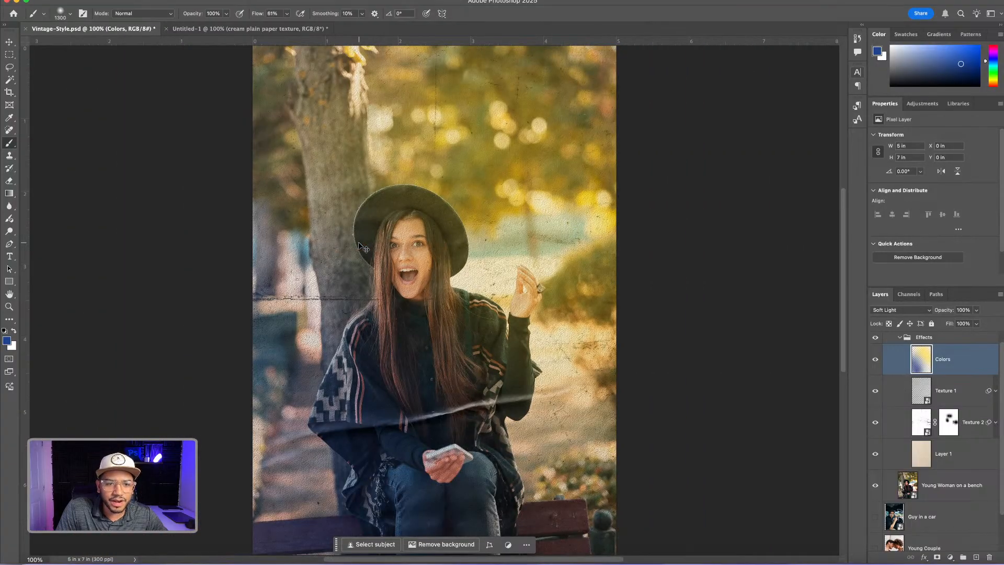
pyautogui.press('super+minus')
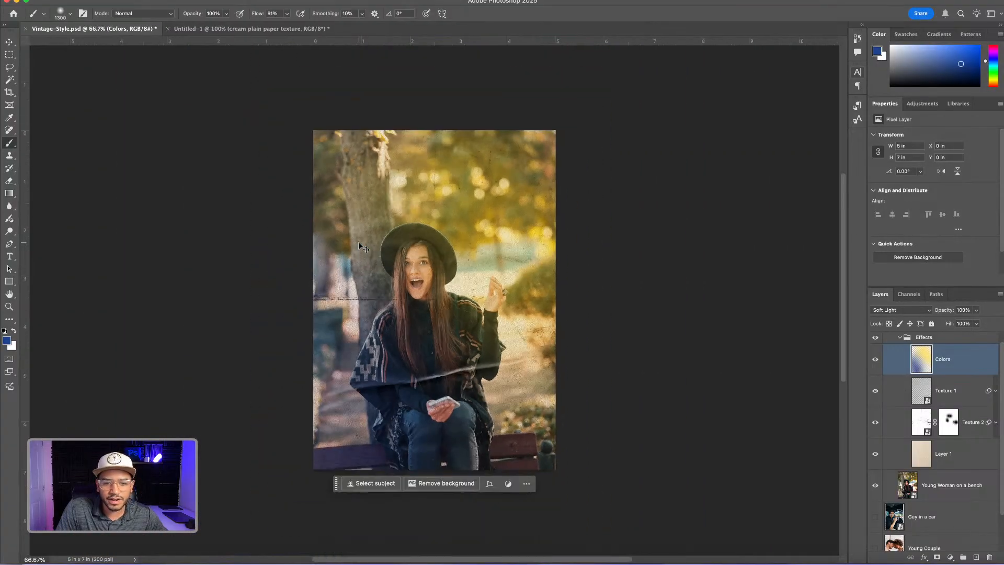
pyautogui.click(876, 361)
pyautogui.click(876, 361)
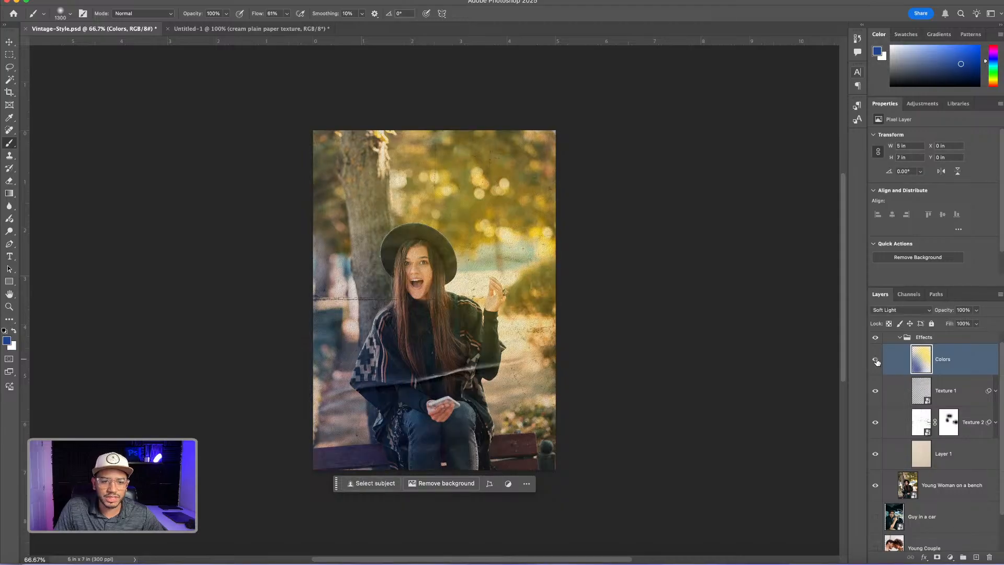
pyautogui.click(875, 361)
pyautogui.click(876, 361)
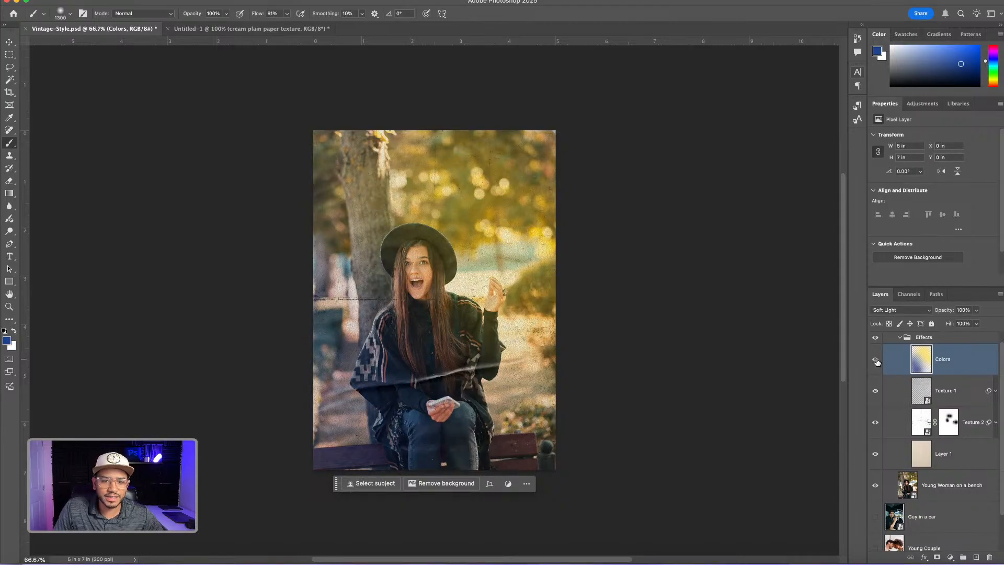
pyautogui.click(876, 361)
pyautogui.click(875, 361)
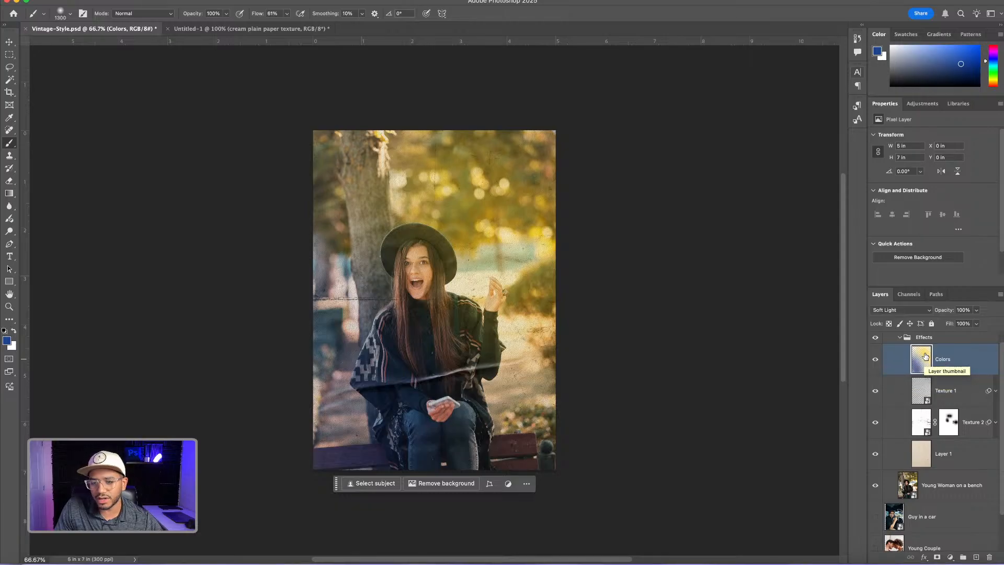
# Add a layer mask to the Colors layer and paint black across the photo's upper-right area to reduce the yellow tint, reselecting the layer's artwork
pyautogui.click(938, 557)
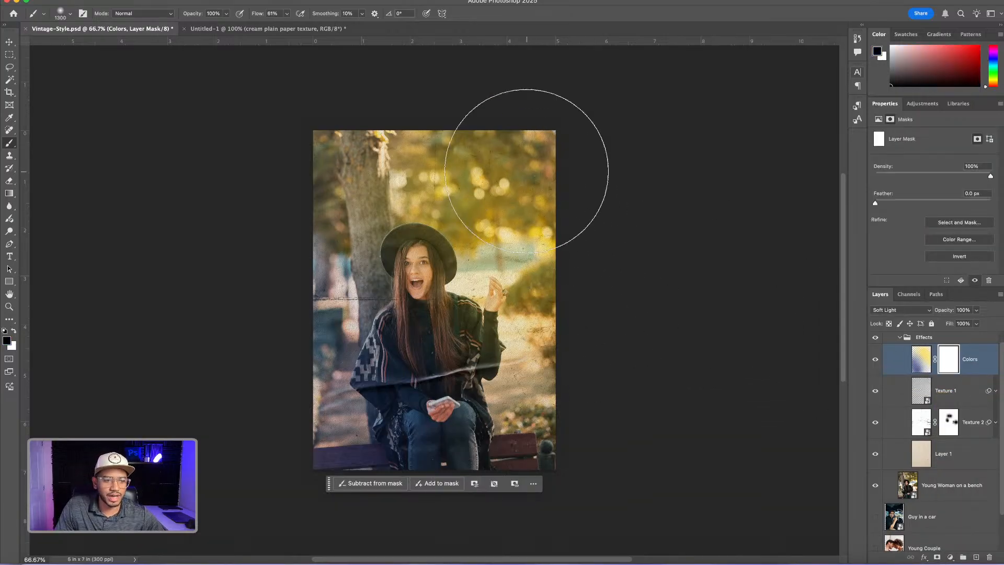
pyautogui.moveTo(545, 133)
pyautogui.mouseDown()
pyautogui.moveTo(468, 106)
pyautogui.moveTo(450, 123)
pyautogui.mouseUp()
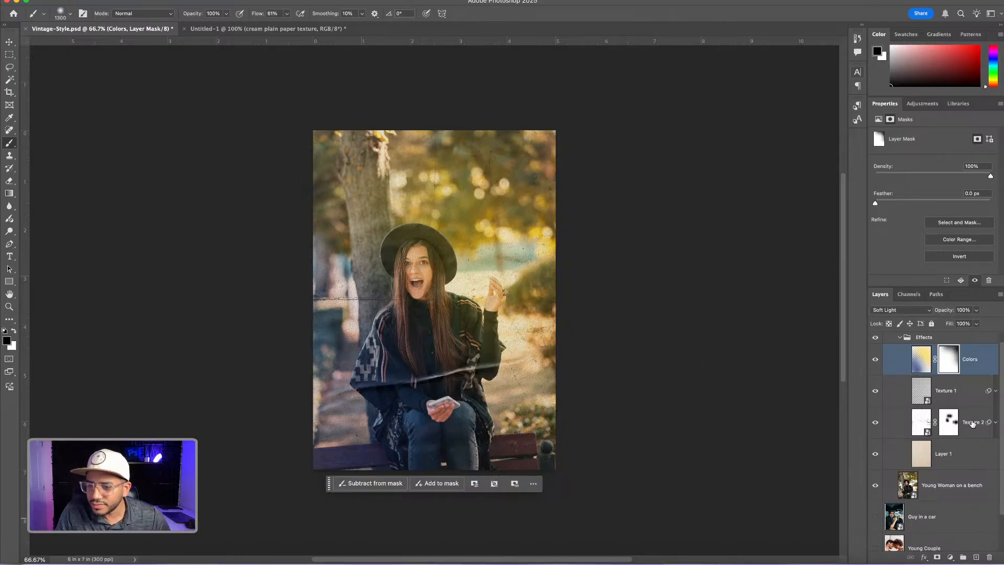
pyautogui.click(921, 359)
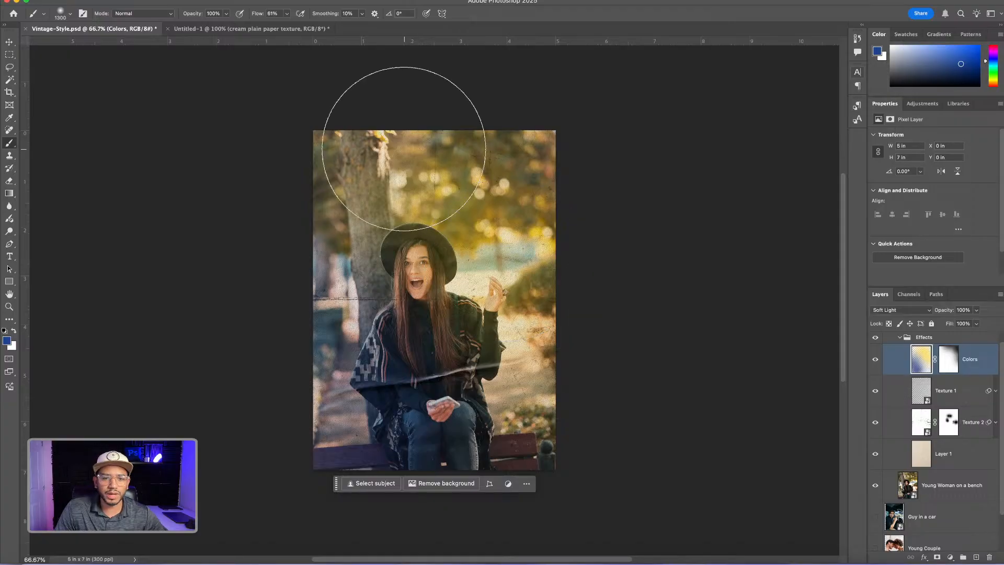
# Add the text VINTAGE above the woman's hat, split into the lines VIN and TAGE, in Poppins ExtraBold at 18 pt
pyautogui.click(10, 257)
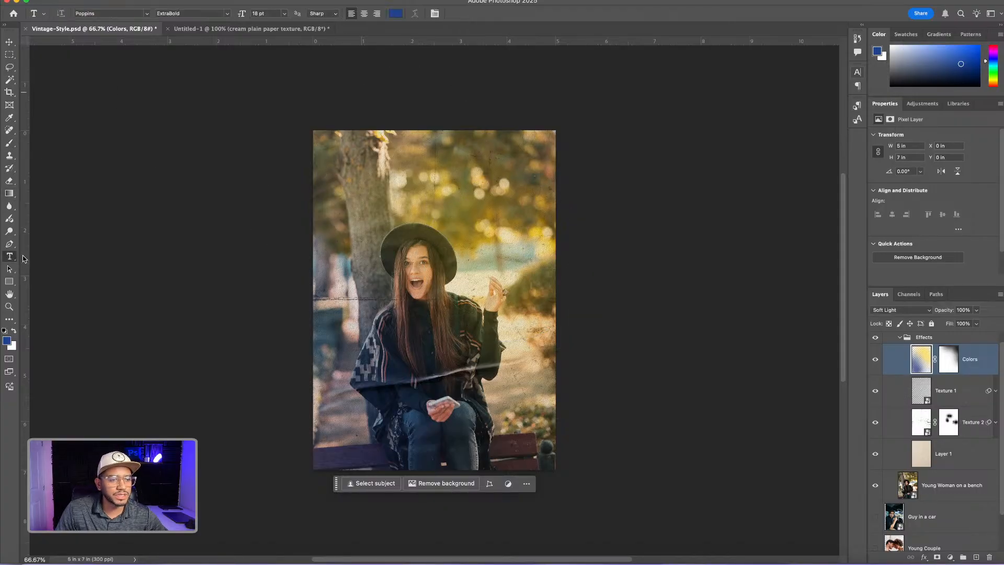
pyautogui.click(414, 187)
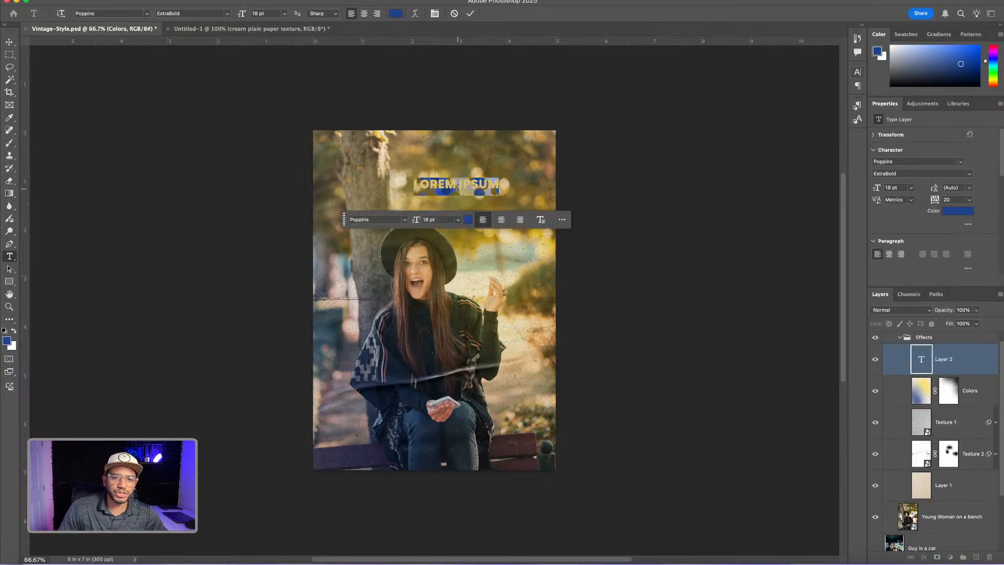
pyautogui.write('VIN')
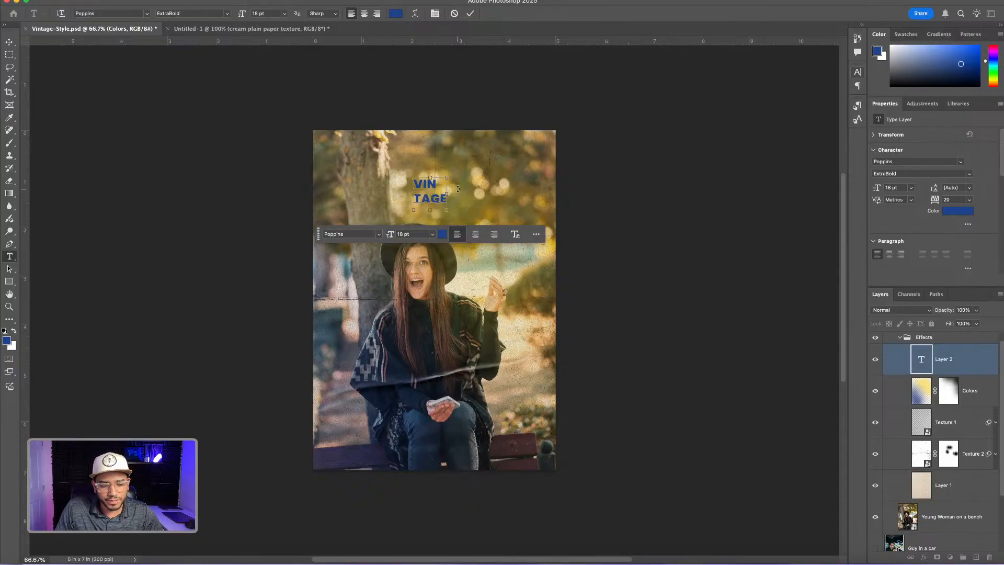
# Set the color of the entire VINTAGE text to white (#ffffff) and keep all of it selected
pyautogui.press('super+a')
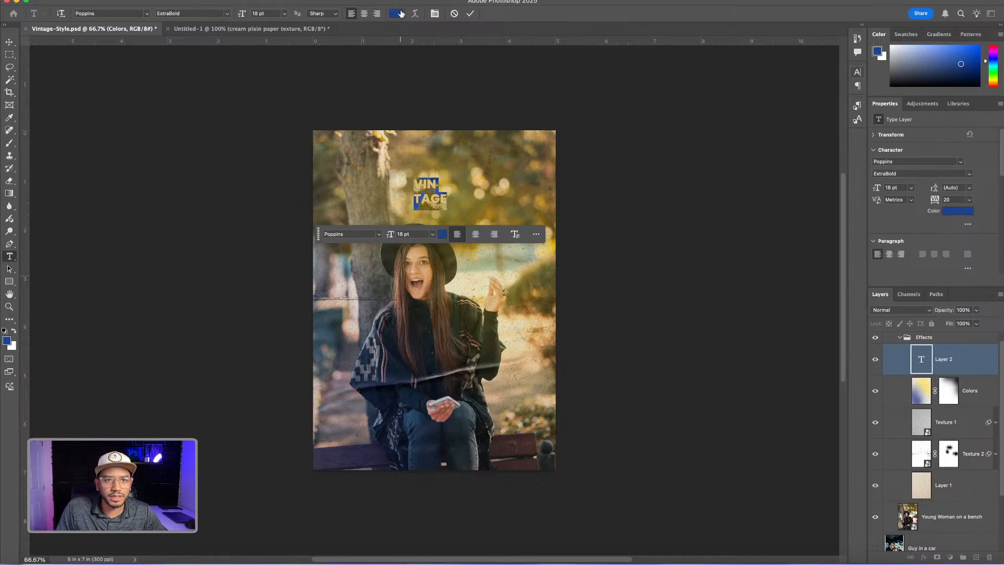
pyautogui.click(442, 233)
pyautogui.write('ffffff')
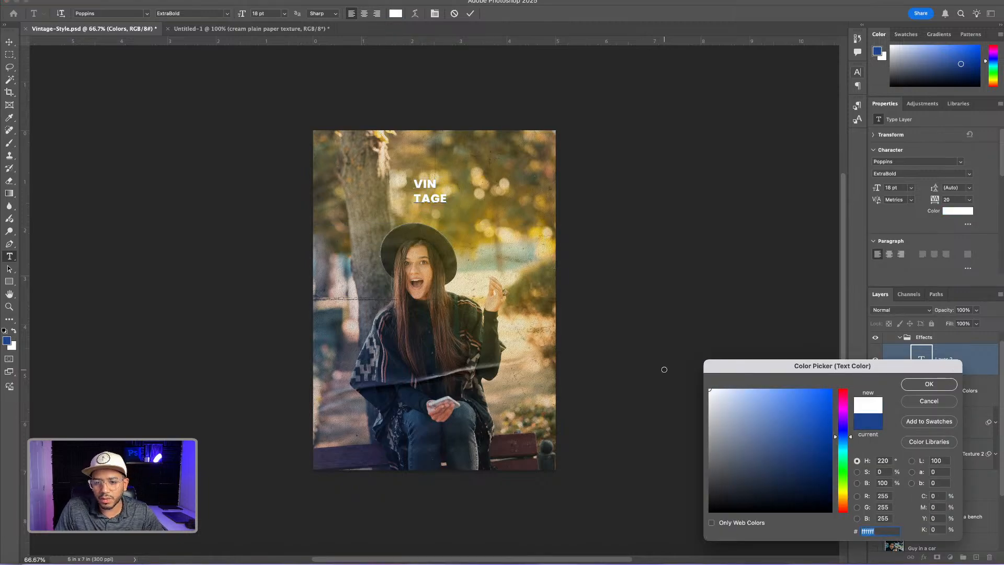
pyautogui.click(433, 180)
pyautogui.press('super+a')
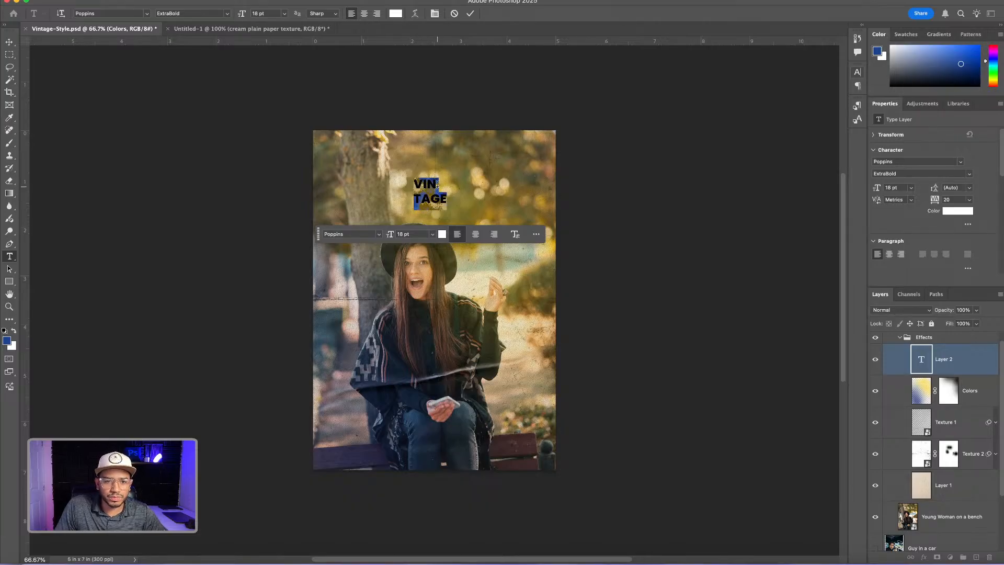
# Tighten the line spacing of the selected VINTAGE text to 15 pt leading
pyautogui.hotkey('alt', 'Up')
pyautogui.hotkey('alt', 'Up')
pyautogui.hotkey('alt', 'Up')
pyautogui.hotkey('alt', 'Up')
pyautogui.hotkey('alt', 'Up')
pyautogui.hotkey('alt', 'Up')
pyautogui.hotkey('alt', 'Up')
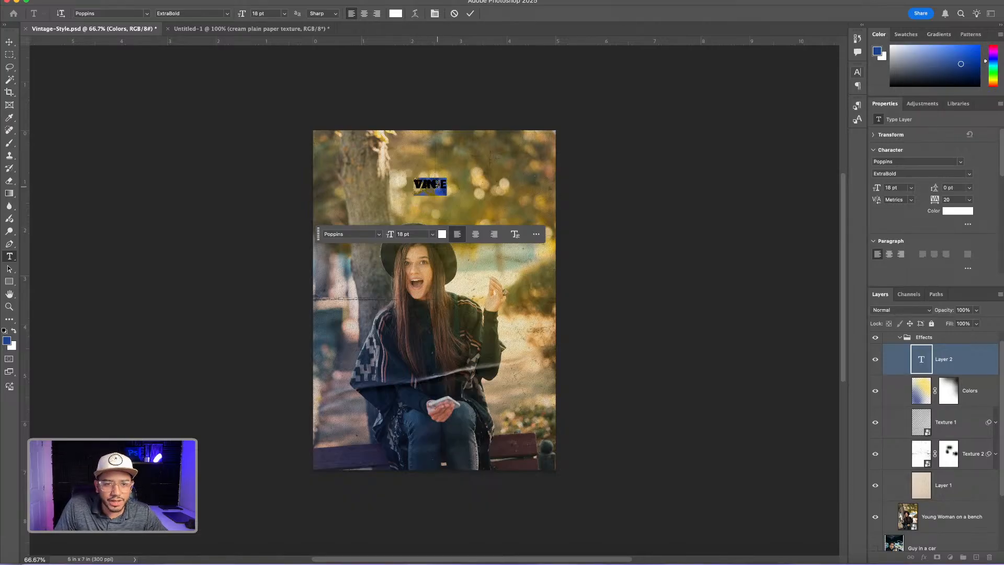
pyautogui.hotkey('alt', 'Down')
pyautogui.hotkey('alt', 'Down')
pyautogui.hotkey('alt', 'Down')
pyautogui.hotkey('alt', 'Down')
pyautogui.hotkey('alt', 'Down')
pyautogui.hotkey('alt', 'Down')
pyautogui.hotkey('alt', 'Down')
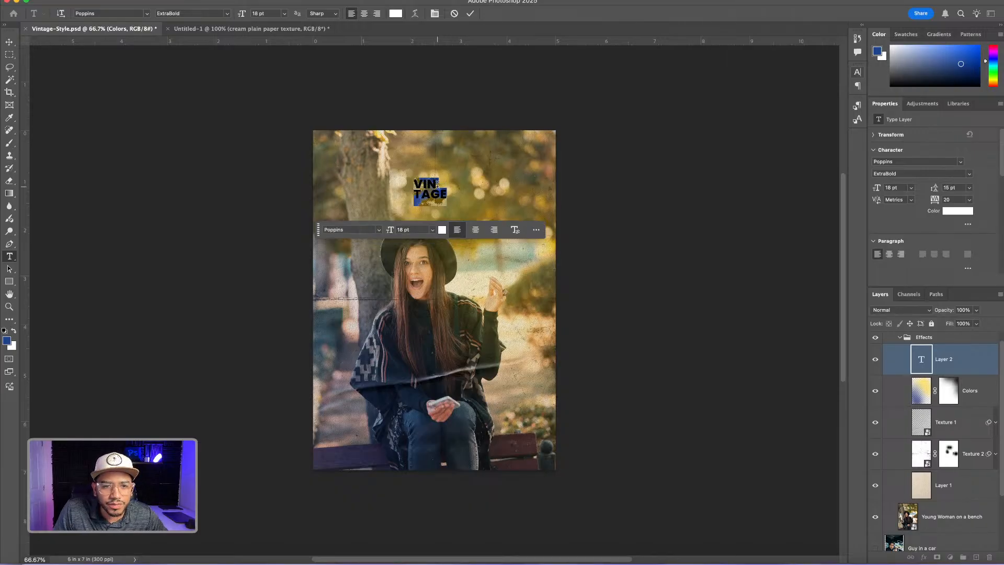
# Tighten the letter spacing of the whole VINTAGE text to a tracking of -40
pyautogui.hotkey('shift', 'Left')
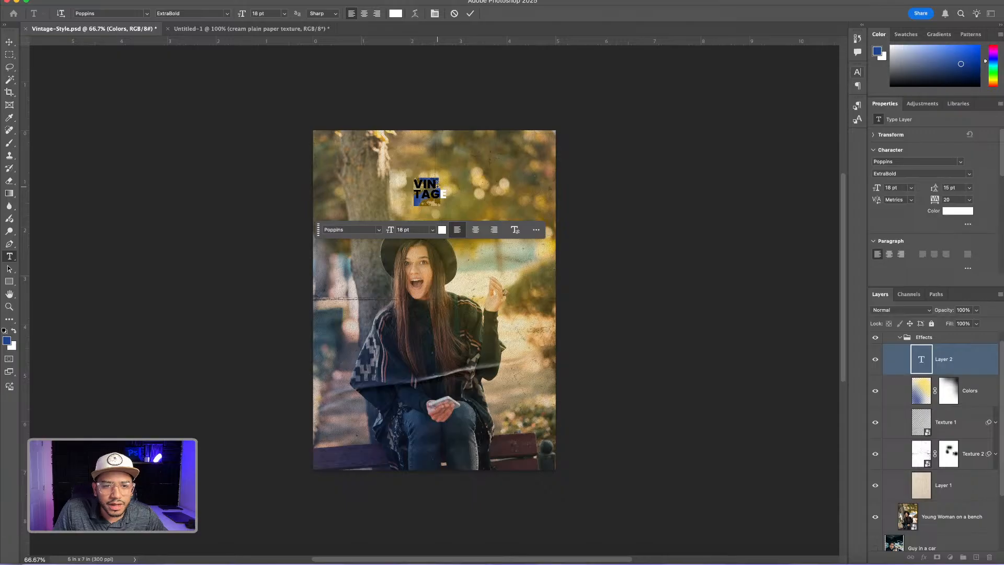
pyautogui.hotkey('shift', 'Right')
pyautogui.hotkey('alt', 'Left')
pyautogui.hotkey('alt', 'Left')
pyautogui.hotkey('alt', 'Left')
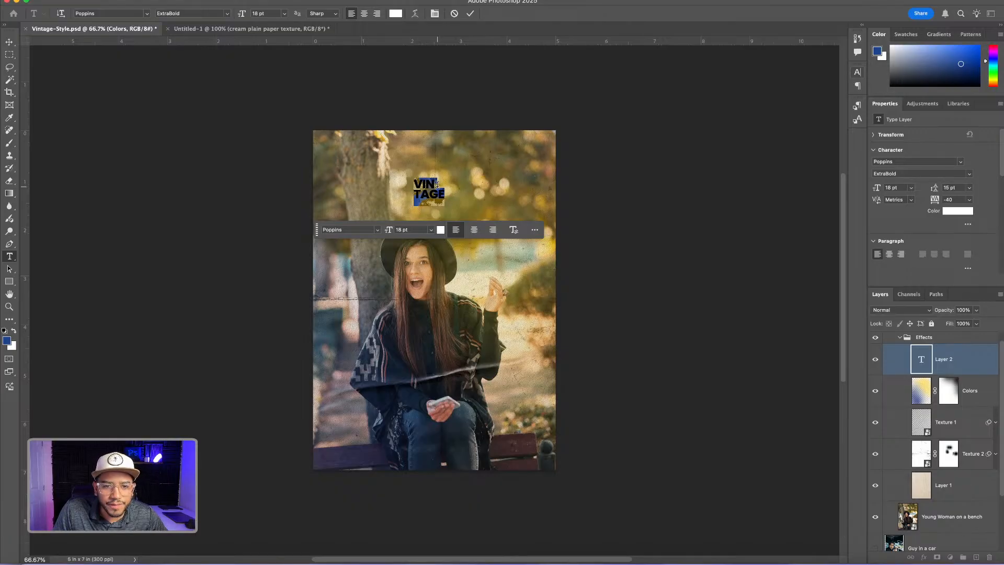
# Scale the VINTAGE text up to about 80 pt and place it in the photo's upper-right area, just overlapping the woman's hat
pyautogui.click(9, 44)
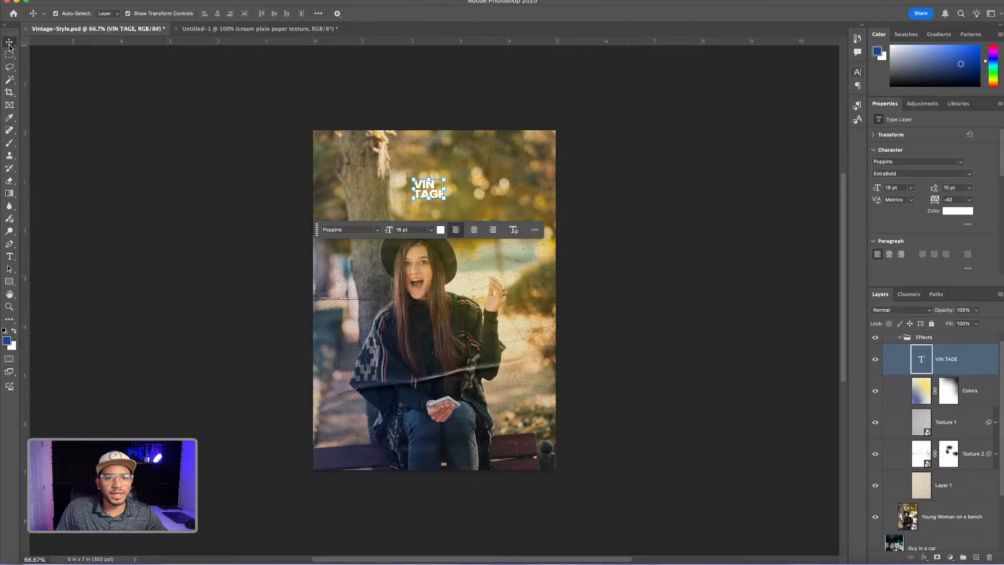
pyautogui.moveTo(444, 197); pyautogui.dragTo(549, 272)
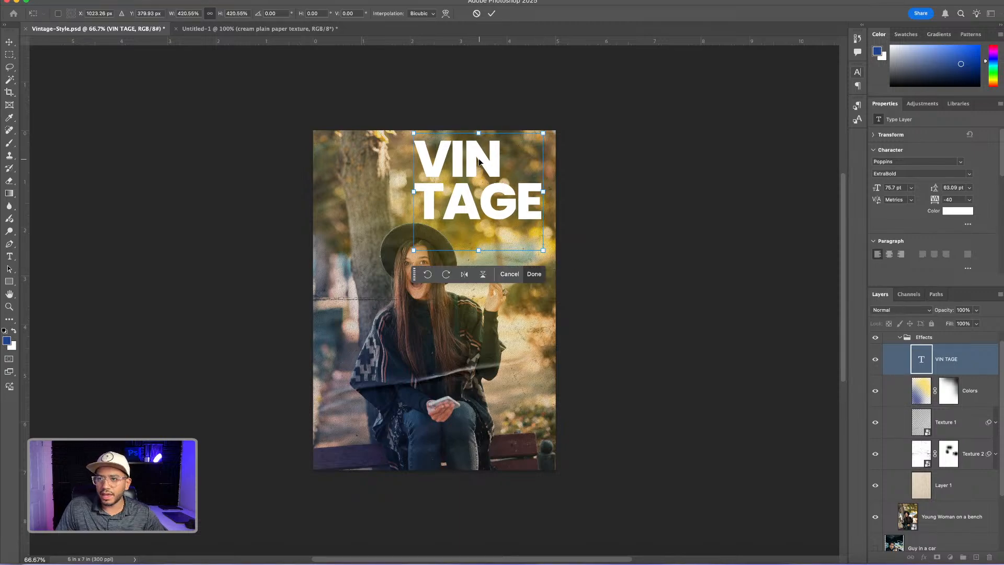
pyautogui.moveTo(480, 161); pyautogui.dragTo(476, 185)
pyautogui.moveTo(540, 155); pyautogui.dragTo(547, 149)
pyautogui.moveTo(486, 180); pyautogui.dragTo(480, 178)
pyautogui.press('Return')
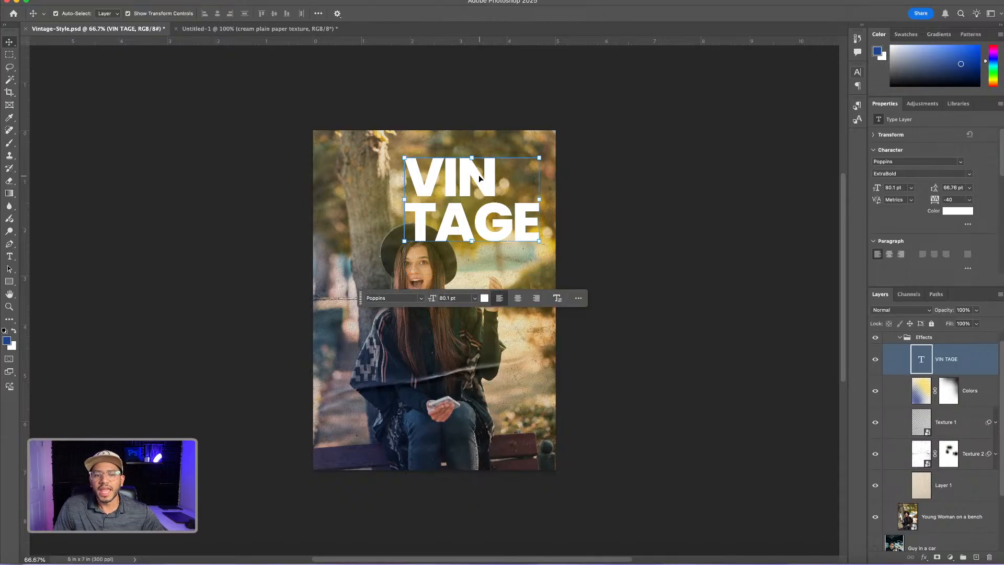
# Move the VIN TAGE text layer below Layer 1, directly above the Young Woman on a bench layer
pyautogui.scroll(-3, 921, 371)
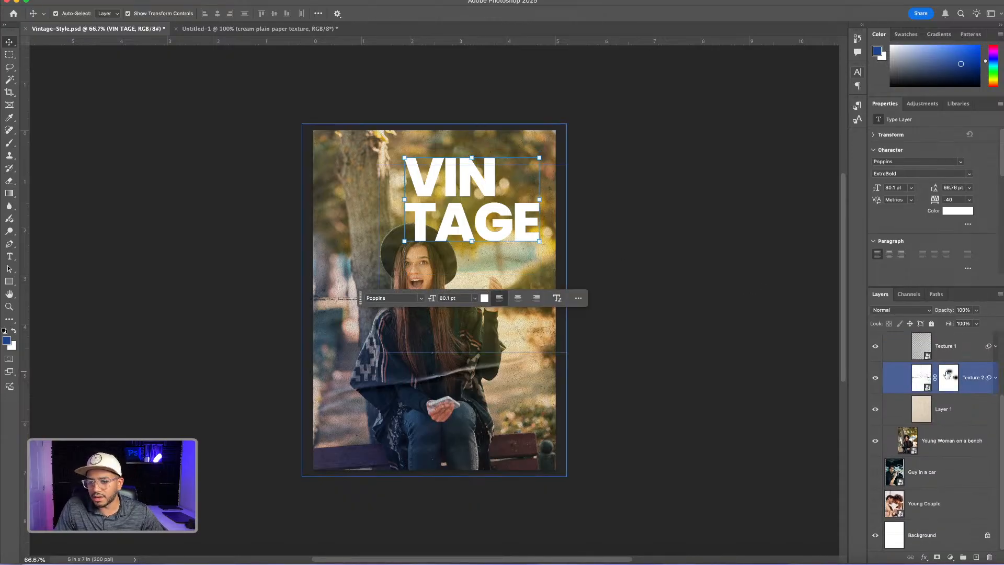
pyautogui.click(947, 373)
pyautogui.scroll(3, 941, 371)
pyautogui.click(928, 356)
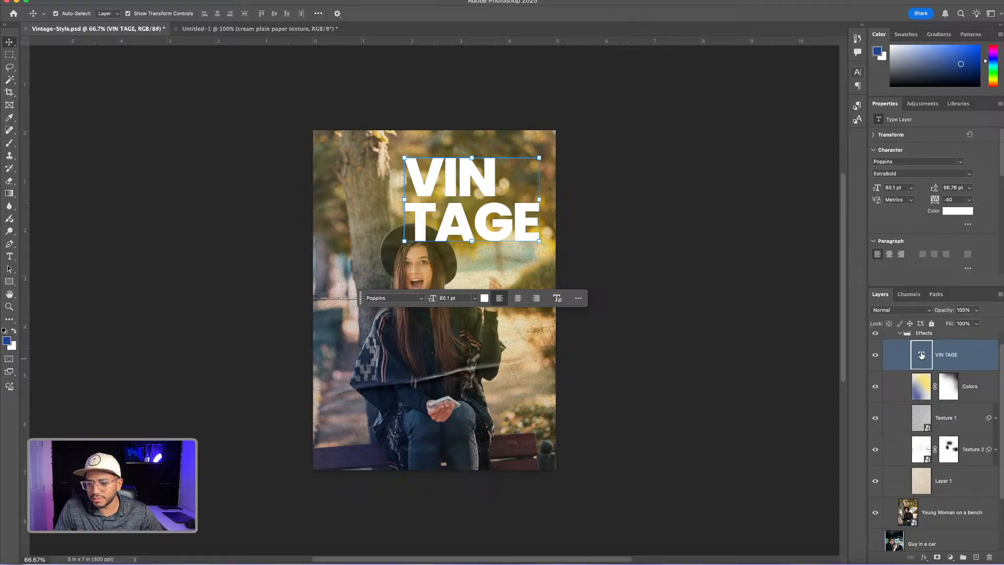
pyautogui.moveTo(922, 355); pyautogui.dragTo(921, 488)
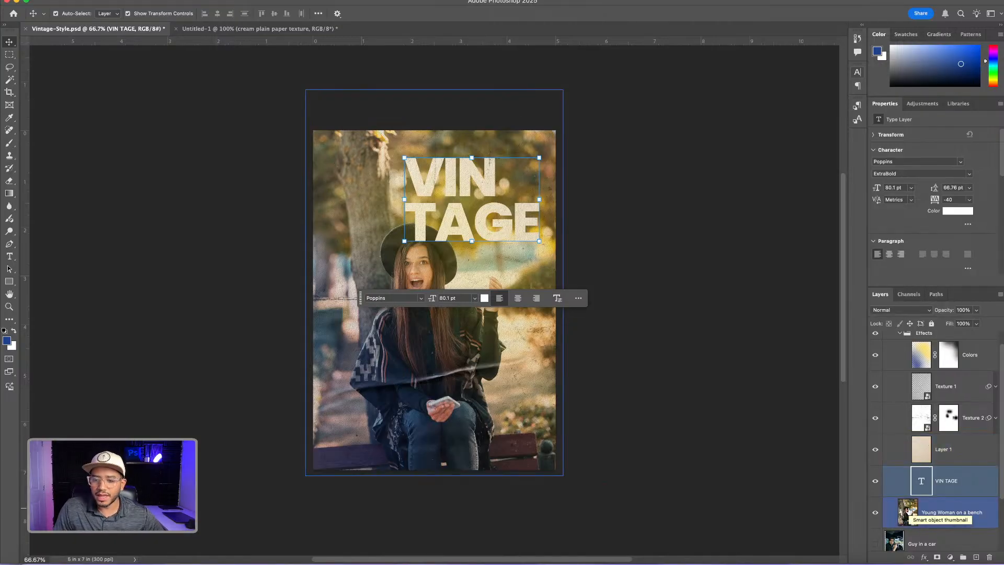
# Select the Young Woman on a bench layer, then collapse and hide the Effects group
pyautogui.click(953, 514)
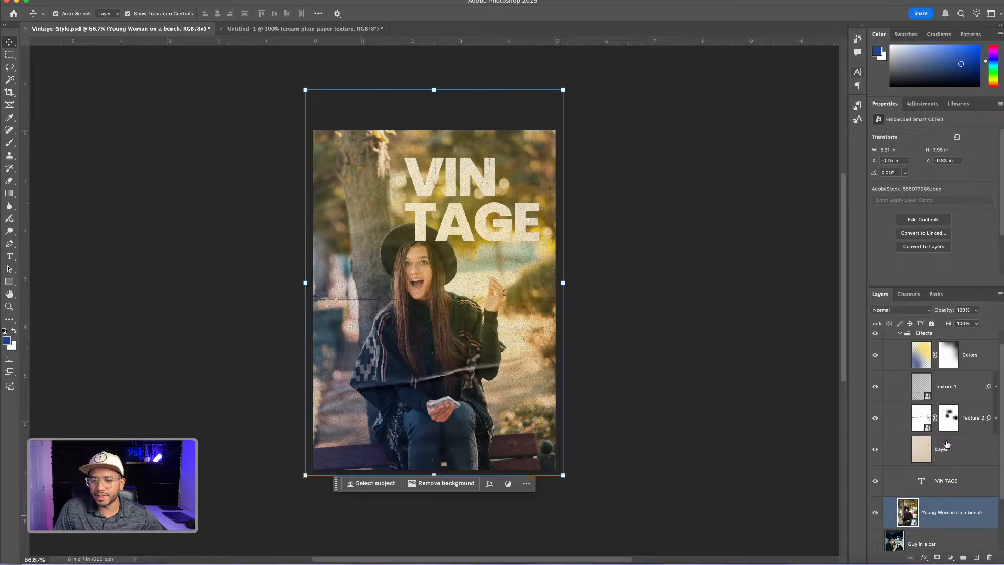
pyautogui.scroll(1, 937, 455)
pyautogui.keyDown('super'); pyautogui.click(913, 361); pyautogui.keyUp('super')
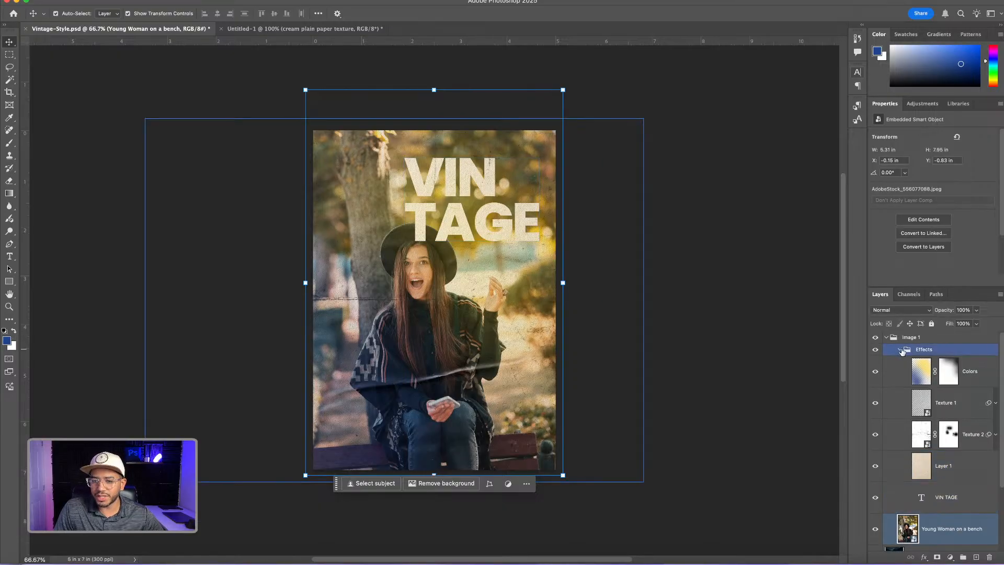
pyautogui.click(900, 350)
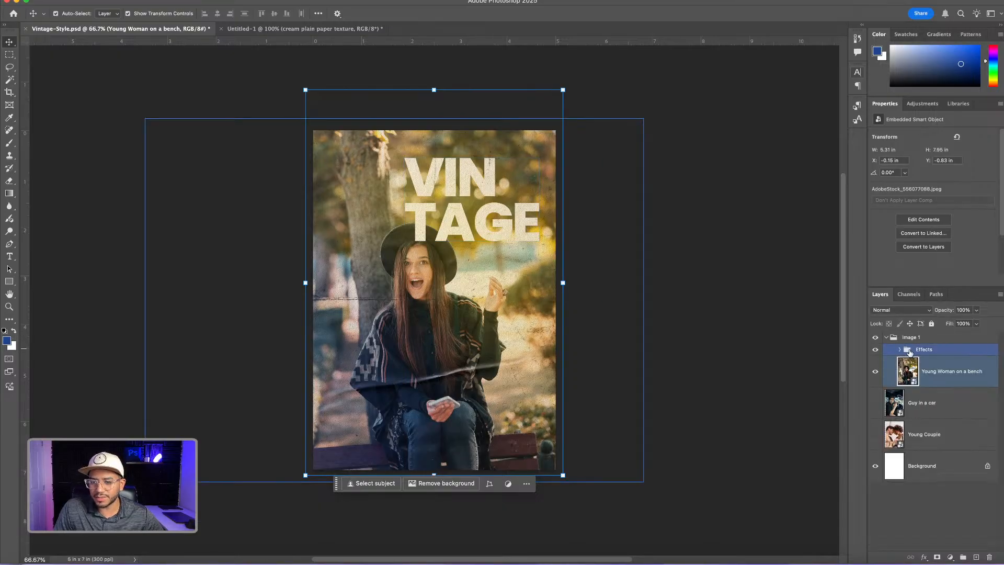
pyautogui.click(876, 350)
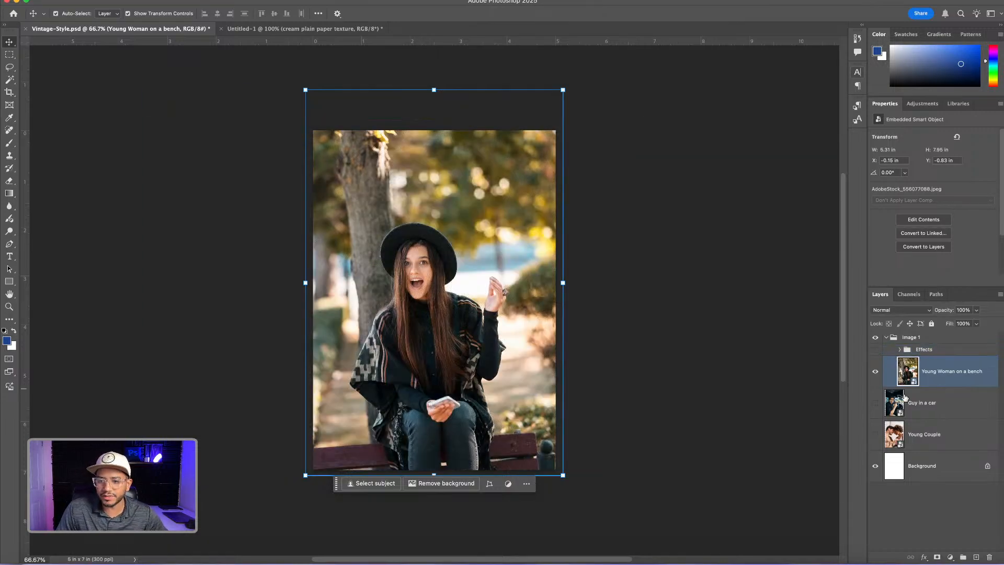
# Select the woman with the Object Selection tool and add her hat to the selection
pyautogui.click(10, 81)
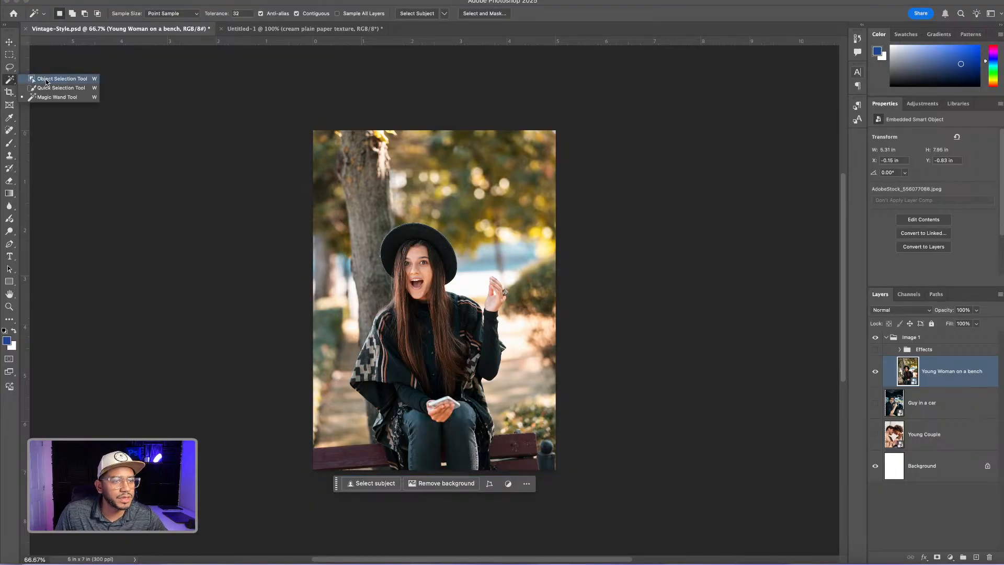
pyautogui.click(46, 80)
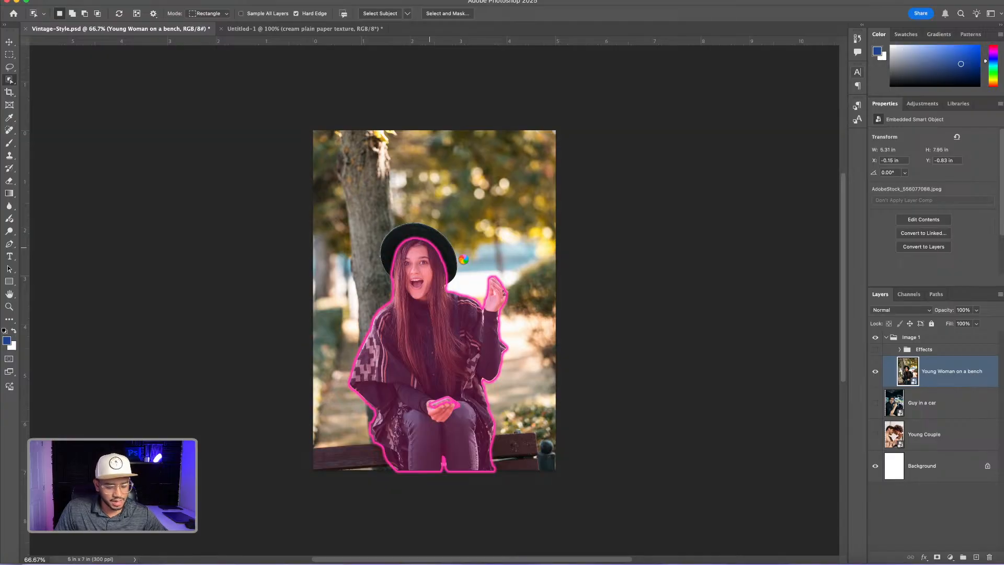
pyautogui.click(450, 250)
pyautogui.press('shift')
pyautogui.keyDown('shift'); pyautogui.click(432, 236); pyautogui.keyUp('shift')
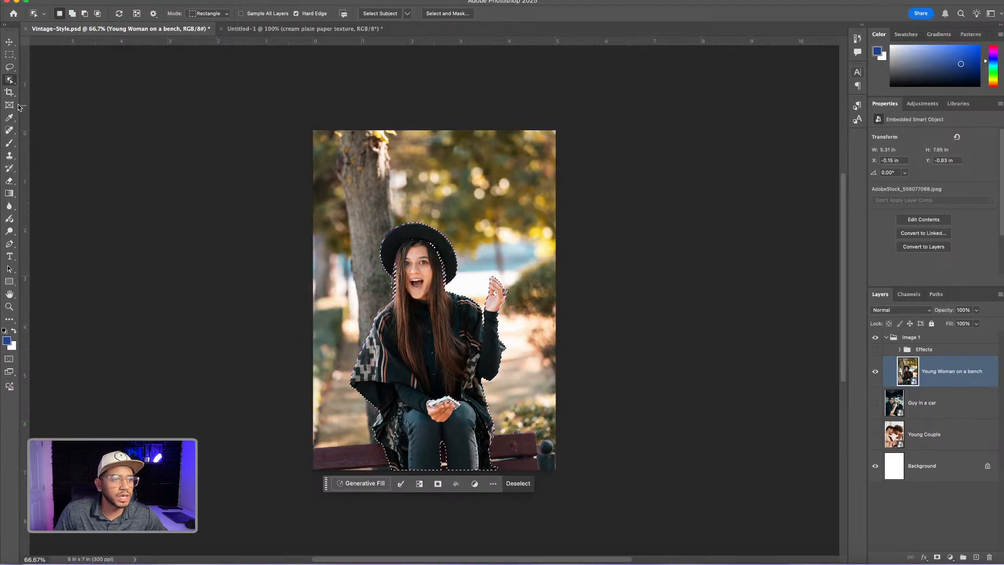
# Add the missed area between the woman's hat and hair to the selection with the Lasso tool
pyautogui.click(10, 67)
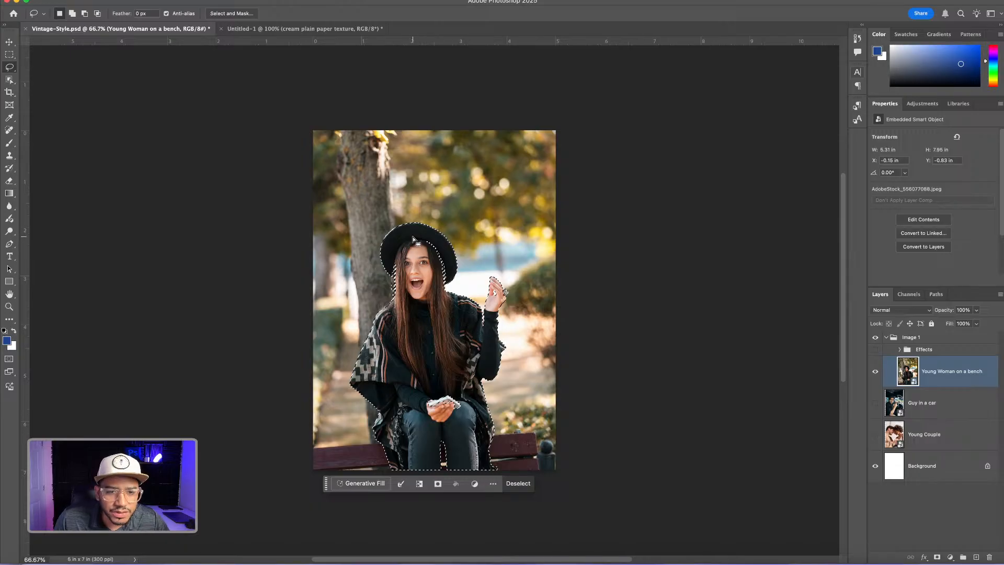
pyautogui.moveTo(406, 235)
pyautogui.mouseDown()
pyautogui.moveTo(453, 250)
pyautogui.moveTo(450, 291)
pyautogui.moveTo(427, 302)
pyautogui.moveTo(397, 284)
pyautogui.moveTo(393, 266)
pyautogui.moveTo(395, 242)
pyautogui.moveTo(417, 242)
pyautogui.mouseUp()
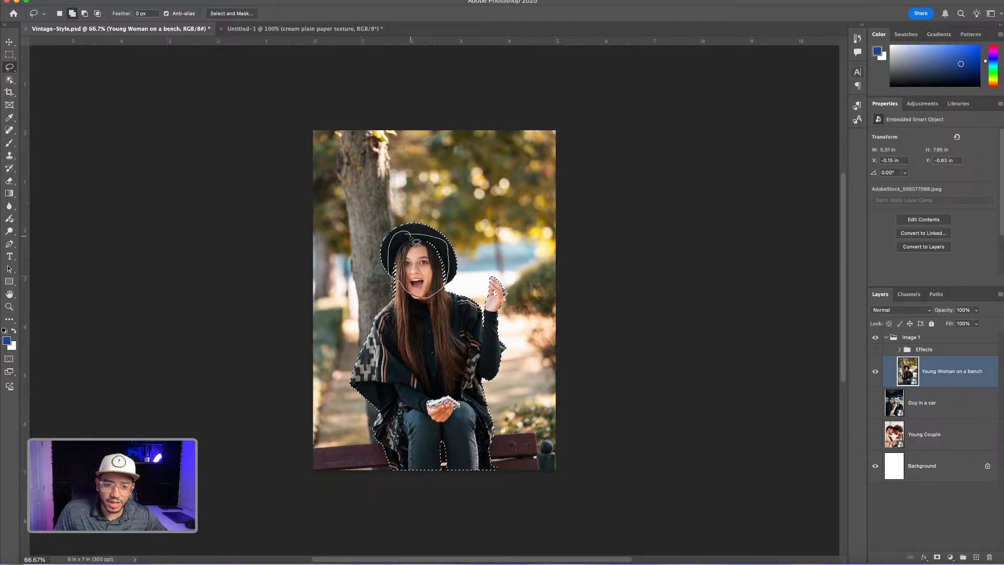
pyautogui.moveTo(417, 242); pyautogui.dragTo(411, 241)
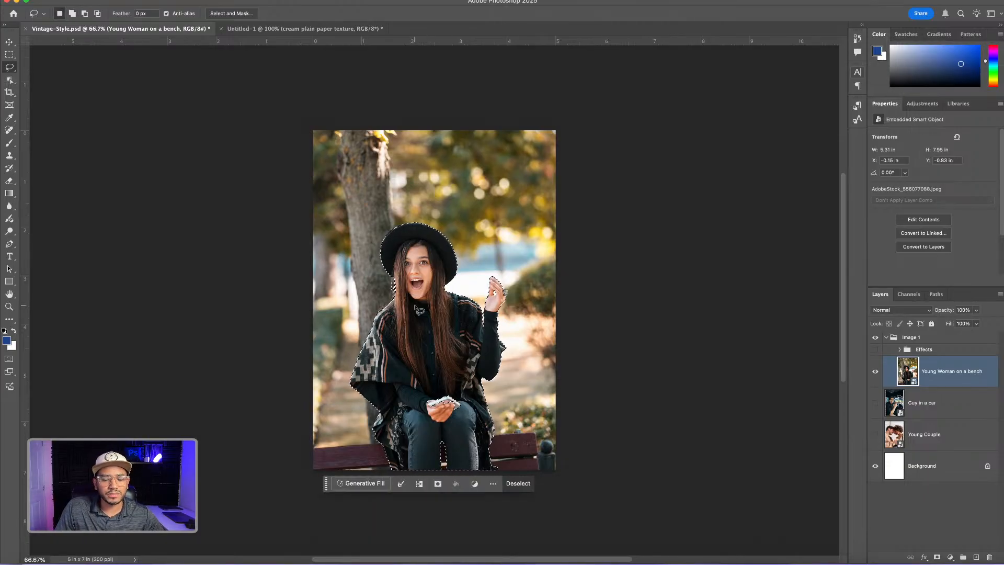
# Output the woman's selection through Select and Mask as a New Layer with Layer Mask
pyautogui.click(236, 18)
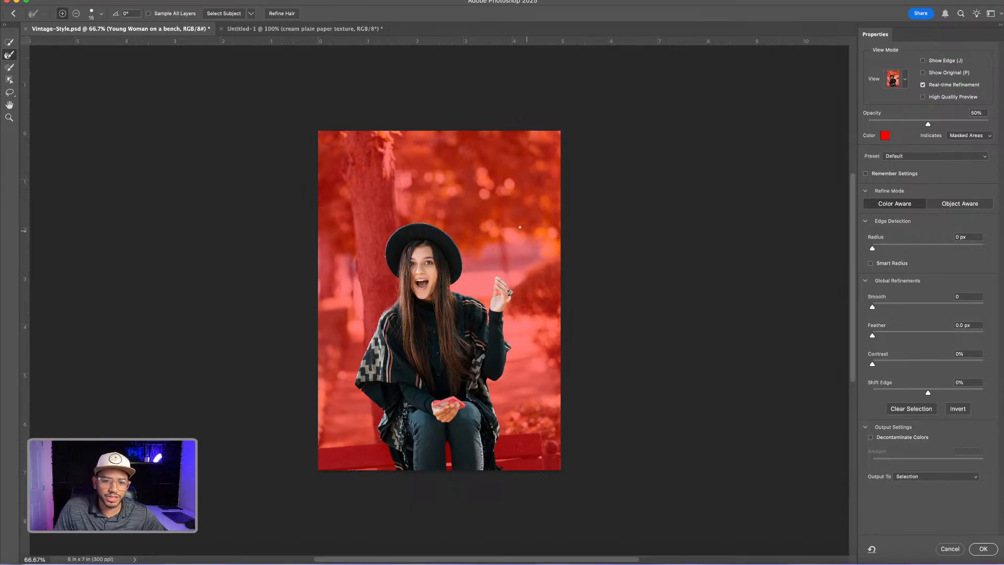
pyautogui.click(928, 479)
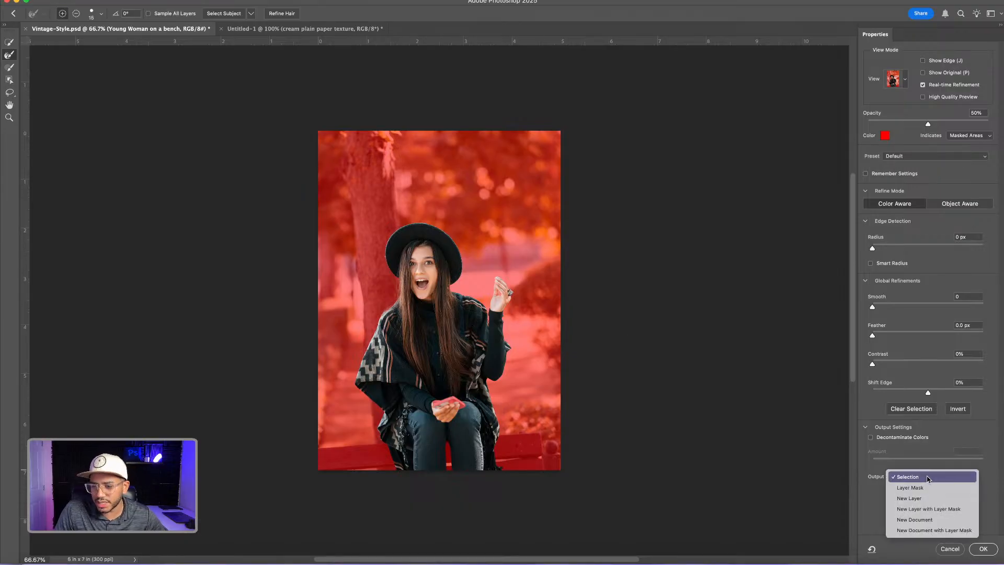
pyautogui.click(932, 508)
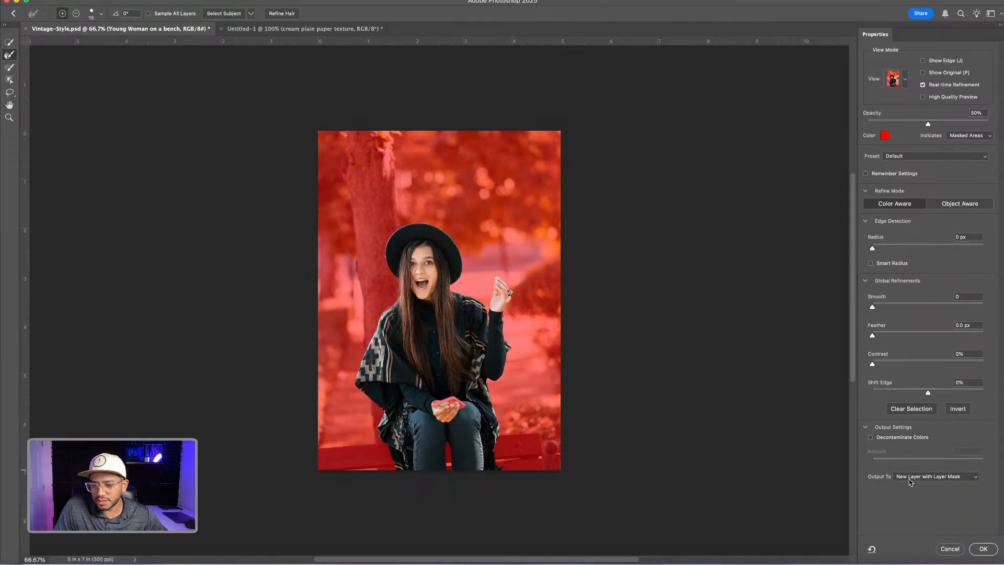
pyautogui.click(983, 550)
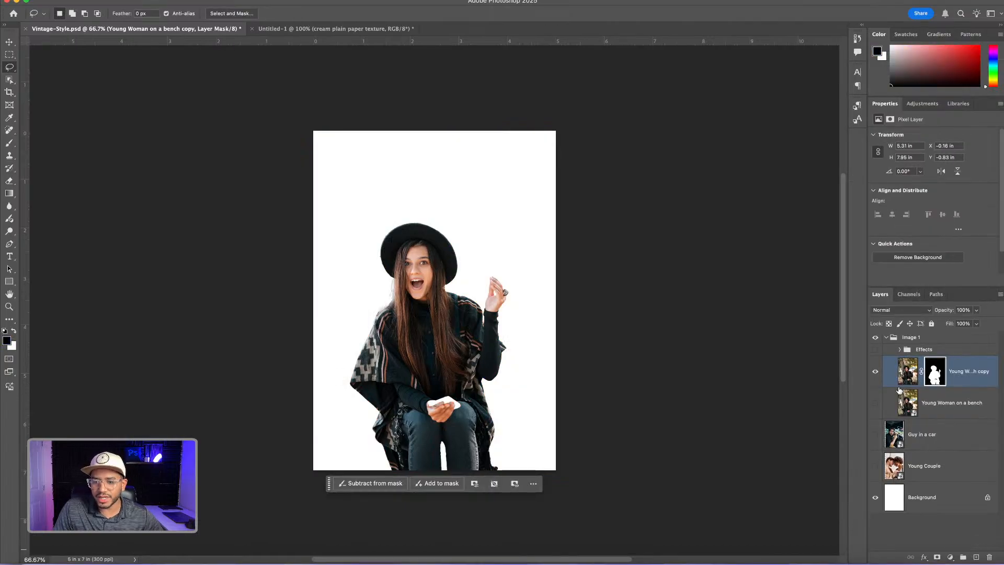
# Show the original Young Woman on a bench layer and the Effects group, and expand the group
pyautogui.click(875, 404)
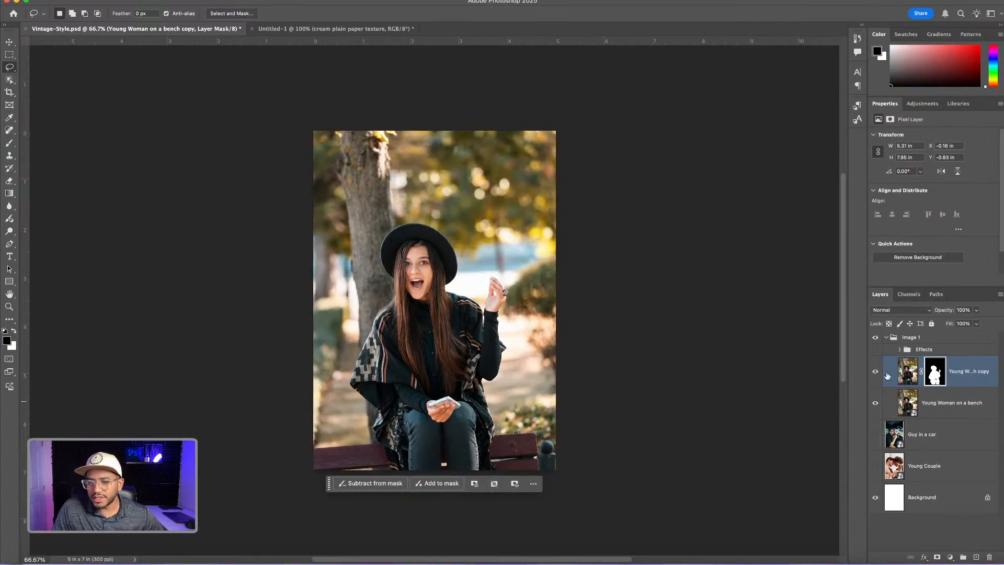
pyautogui.click(875, 350)
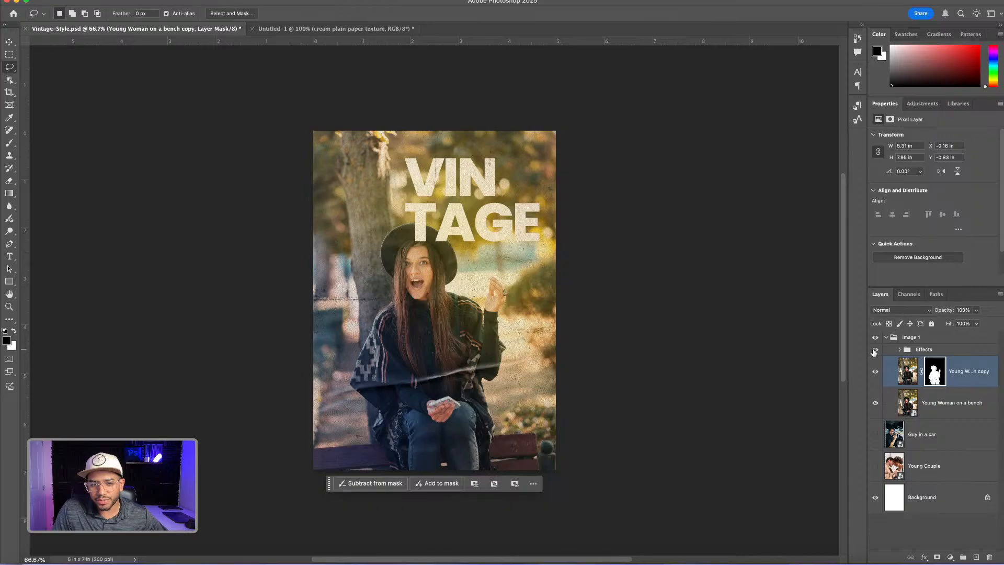
pyautogui.click(900, 350)
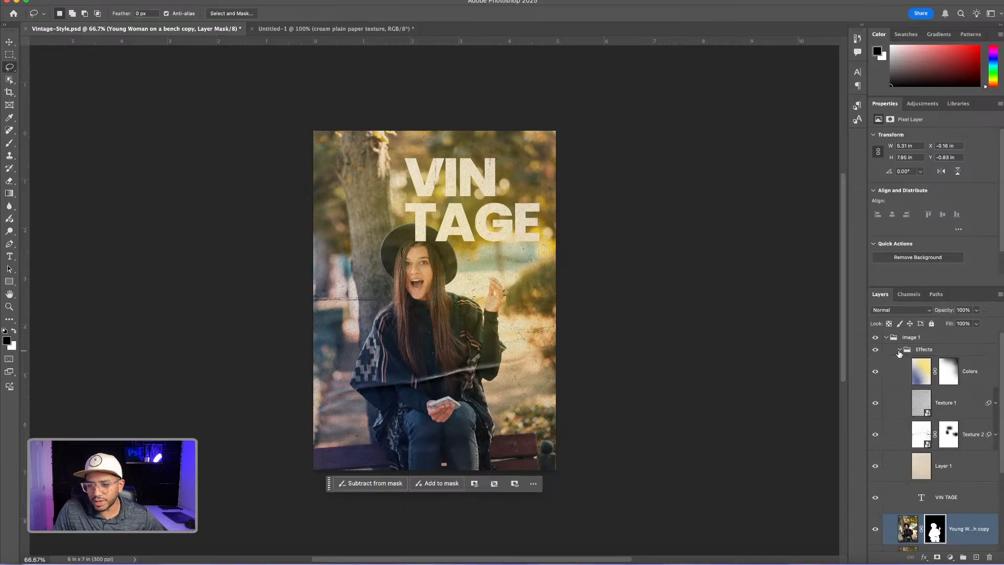
# Move the masked copy of the woman above the VIN TAGE text layer so her hat overlaps the lettering
pyautogui.scroll(-3, 913, 469)
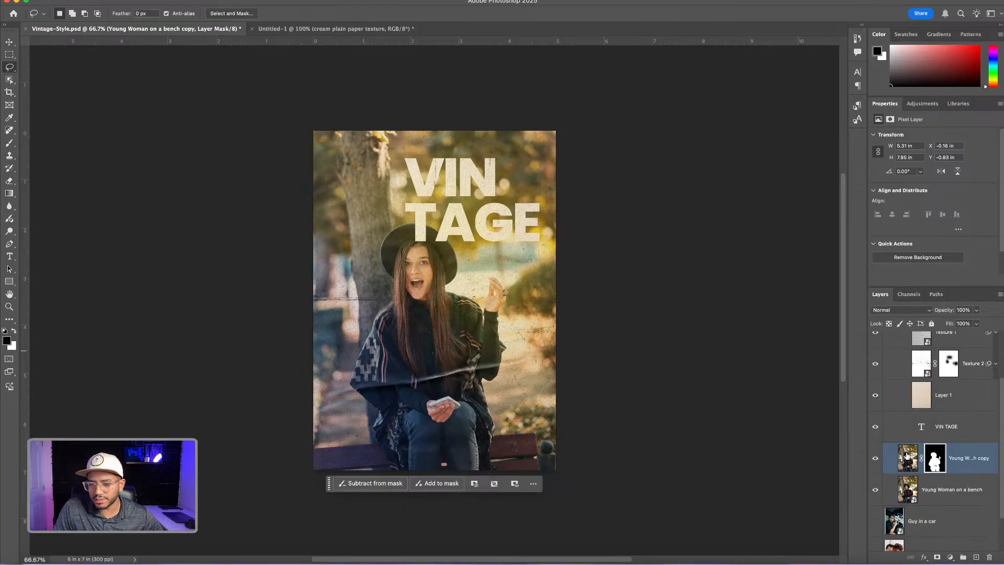
pyautogui.click(910, 456)
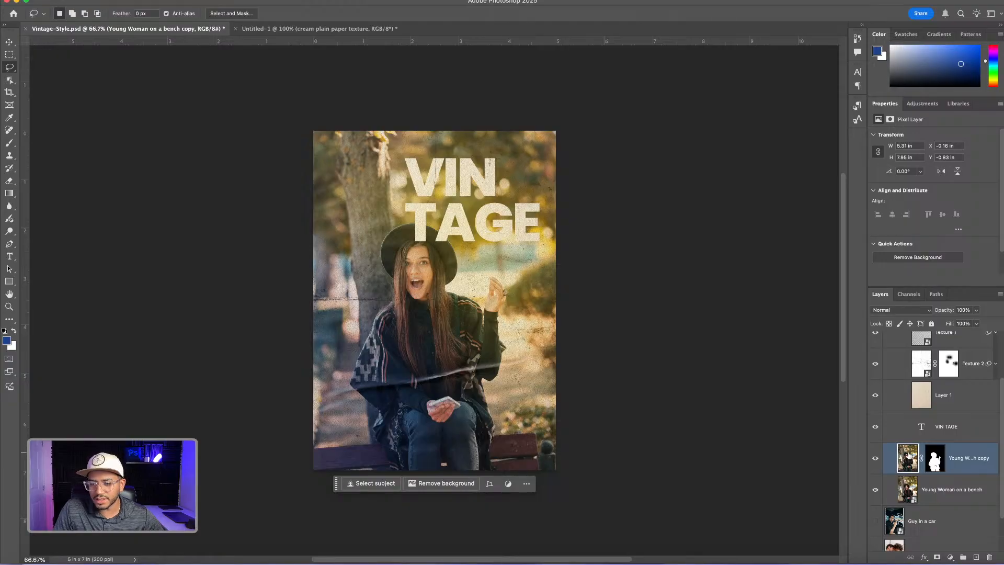
pyautogui.moveTo(908, 456); pyautogui.dragTo(912, 422)
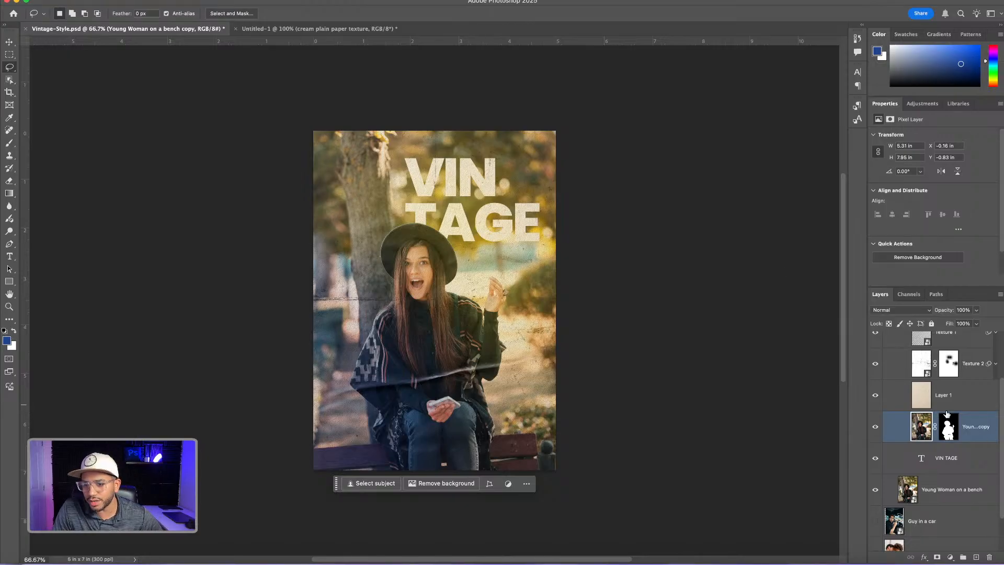
# Add a Curves adjustment layer above the Colors layer and choose its Red channel
pyautogui.scroll(3, 940, 390)
pyautogui.click(978, 367)
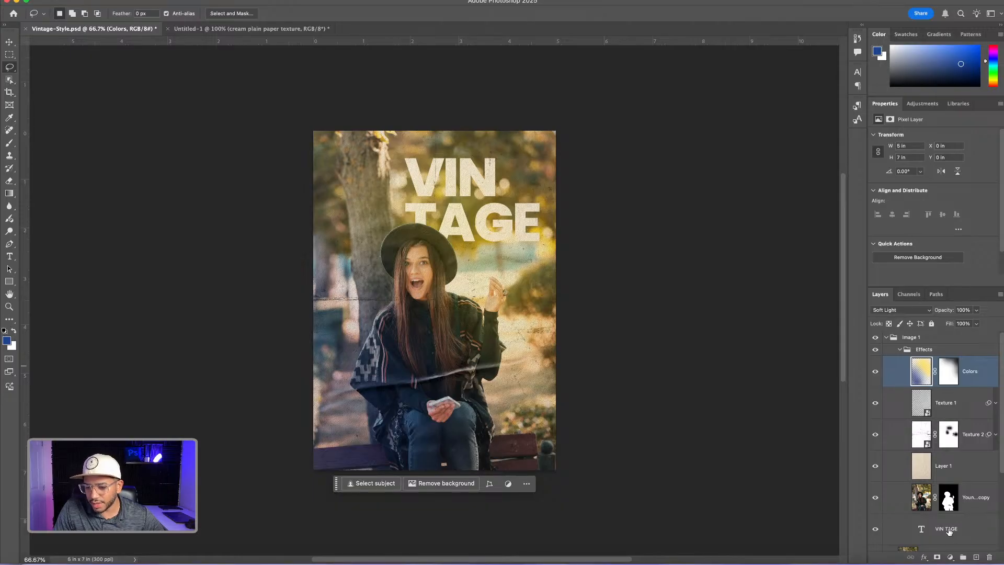
pyautogui.click(951, 558)
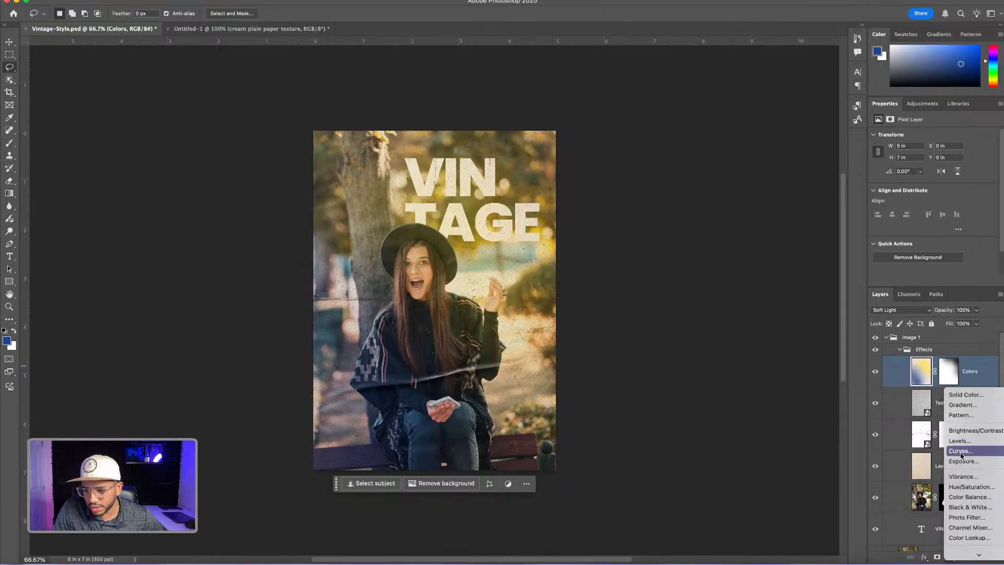
pyautogui.click(961, 454)
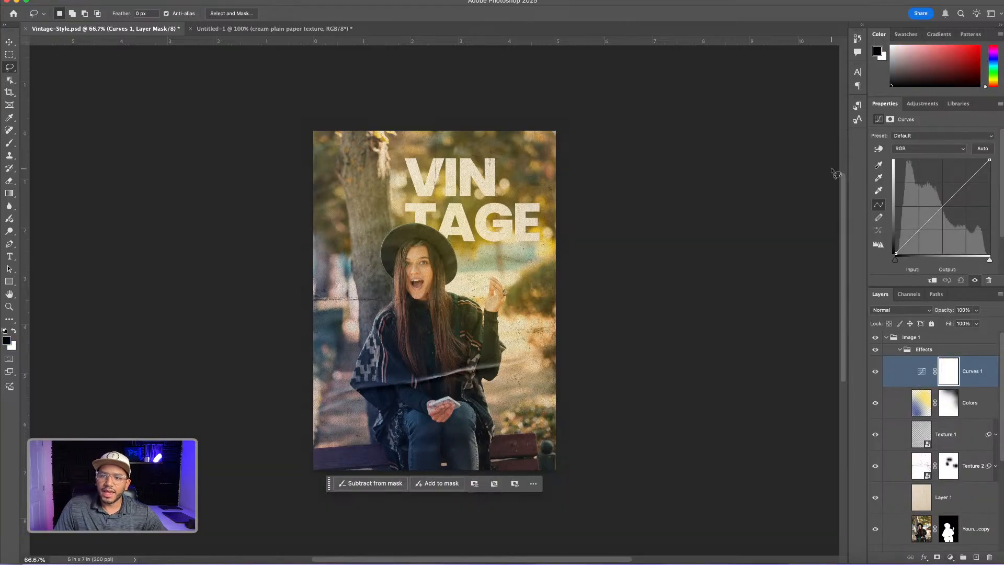
pyautogui.click(915, 149)
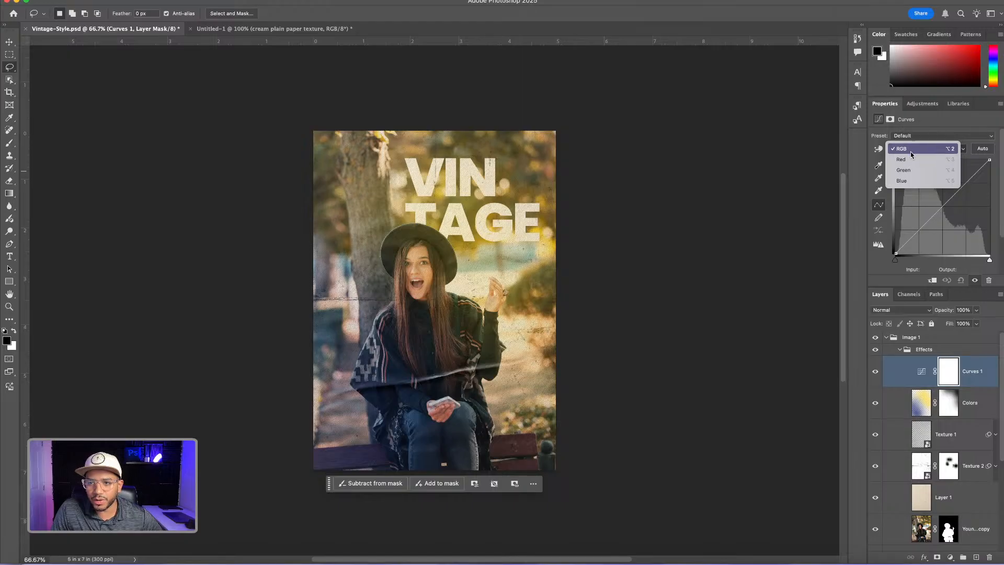
pyautogui.click(907, 159)
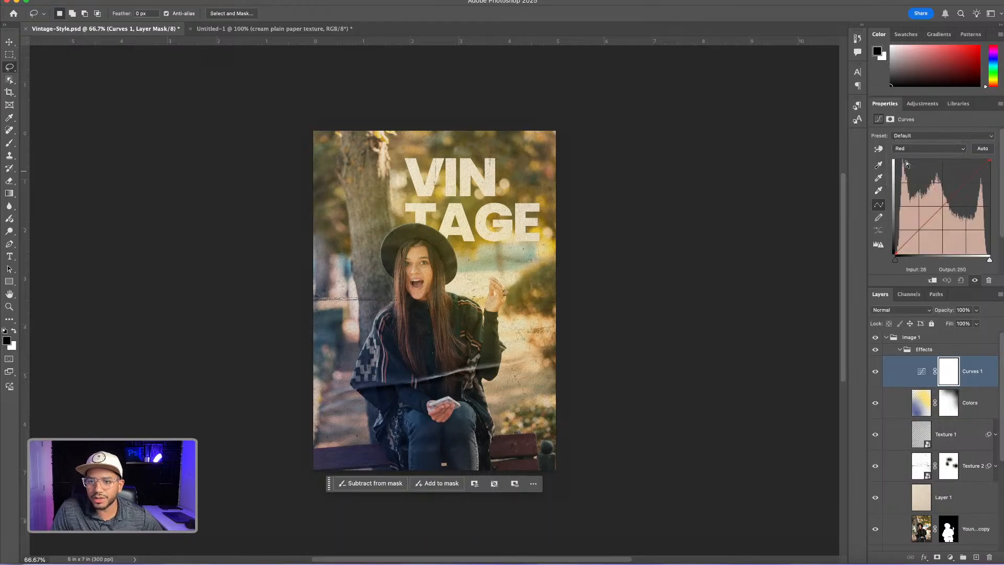
# Raise the Red curve's highlights with a lower anchor near 90/96, and pull the Green curve down at input 170, output 164
pyautogui.moveTo(957, 200); pyautogui.dragTo(929, 217)
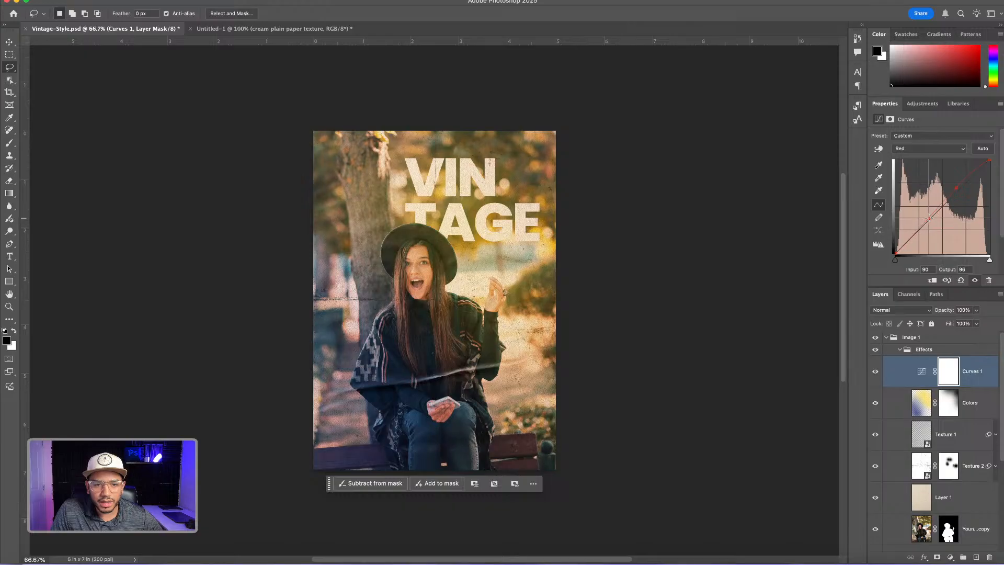
pyautogui.click(938, 149)
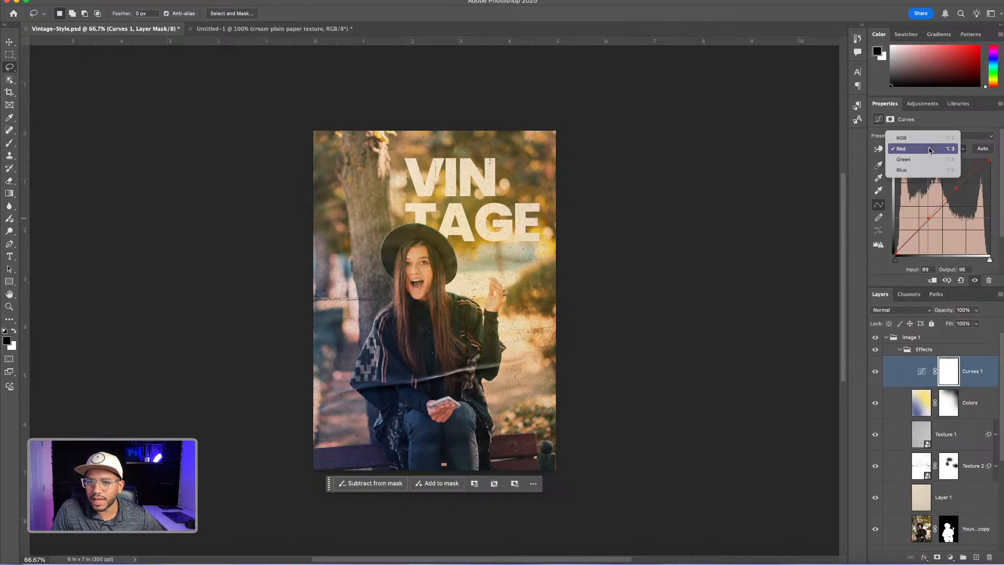
pyautogui.click(924, 159)
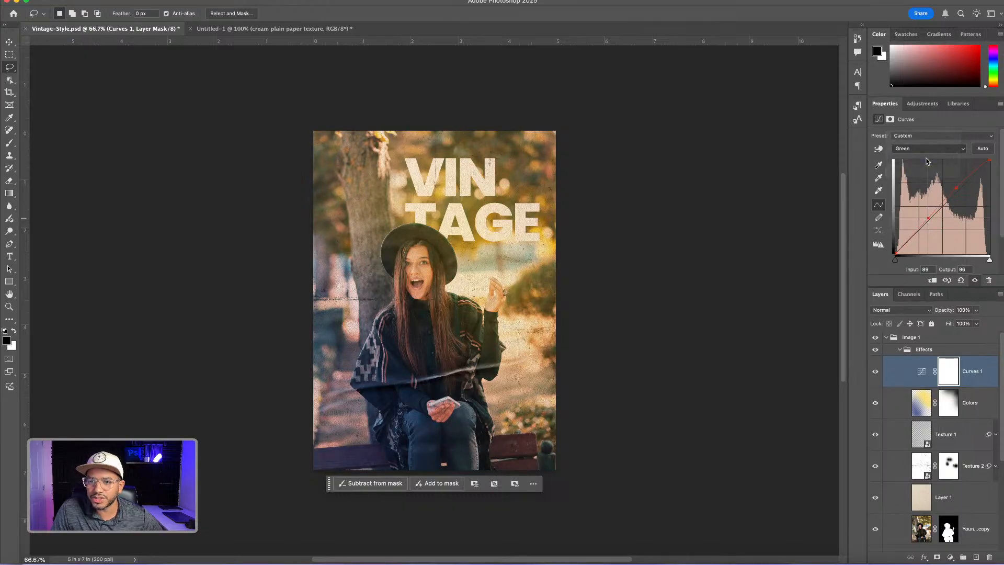
pyautogui.click(956, 192)
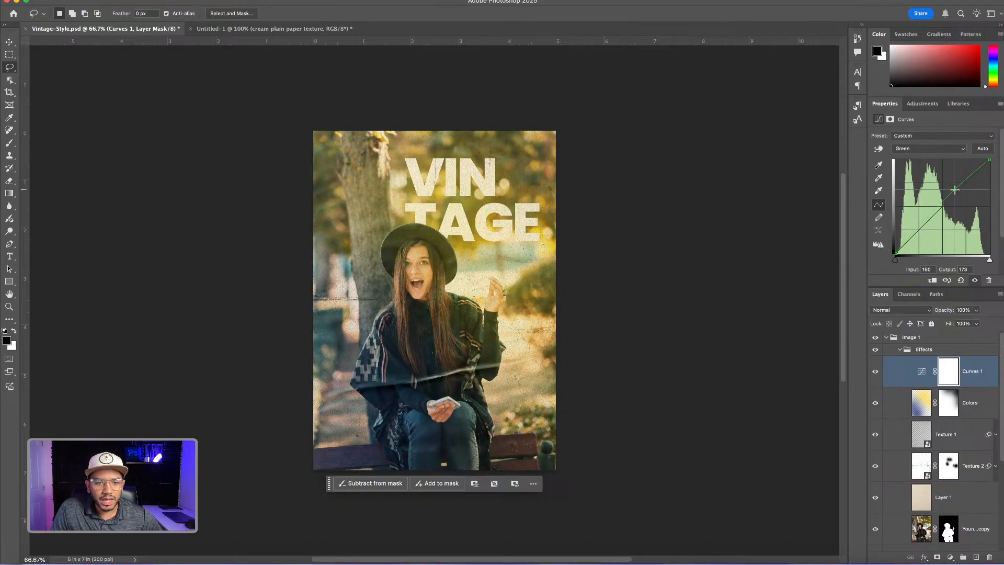
pyautogui.moveTo(956, 192); pyautogui.dragTo(959, 194)
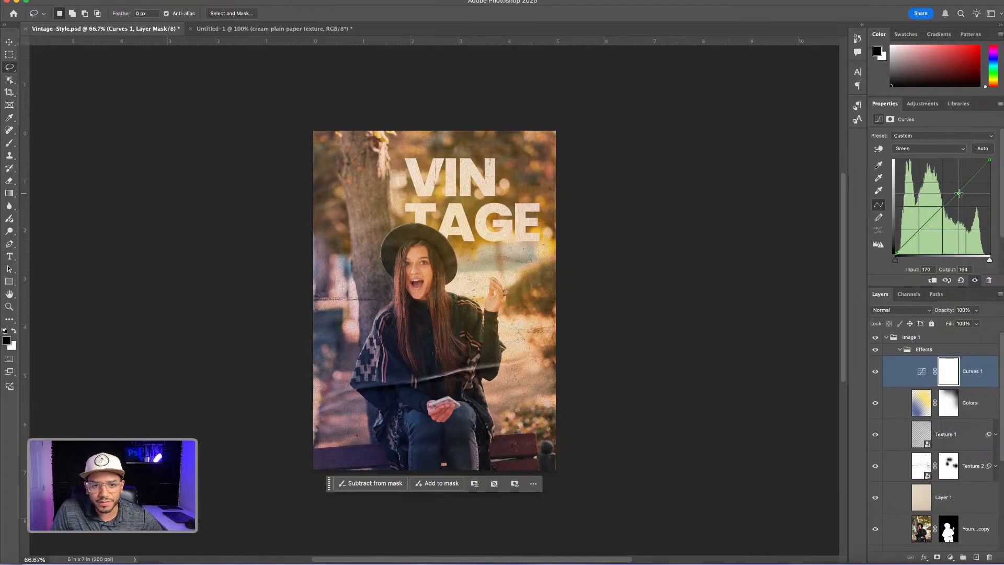
# Switch Curves 1 to the Blue channel and add a midpoint at about input 126, output 128
pyautogui.click(924, 149)
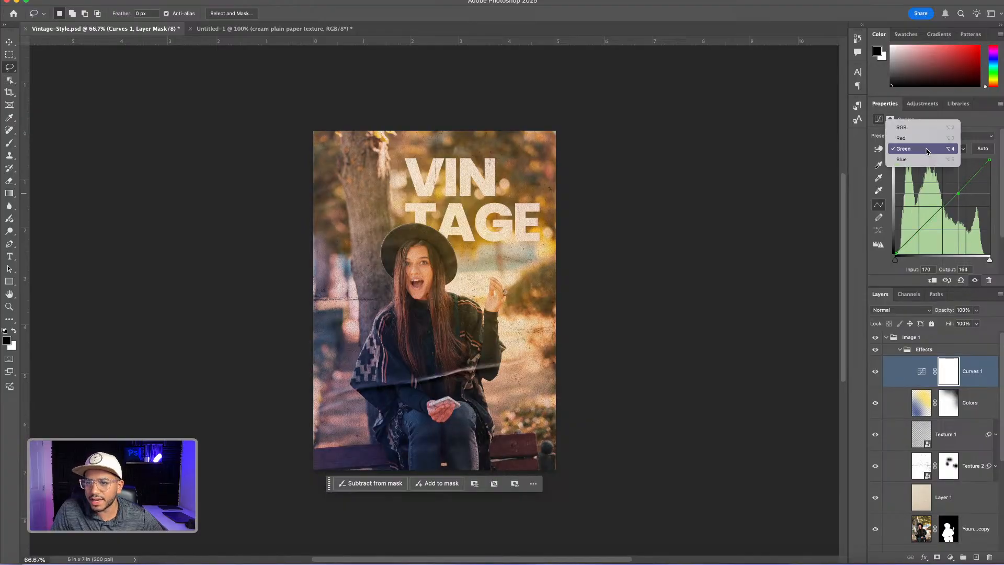
pyautogui.click(908, 160)
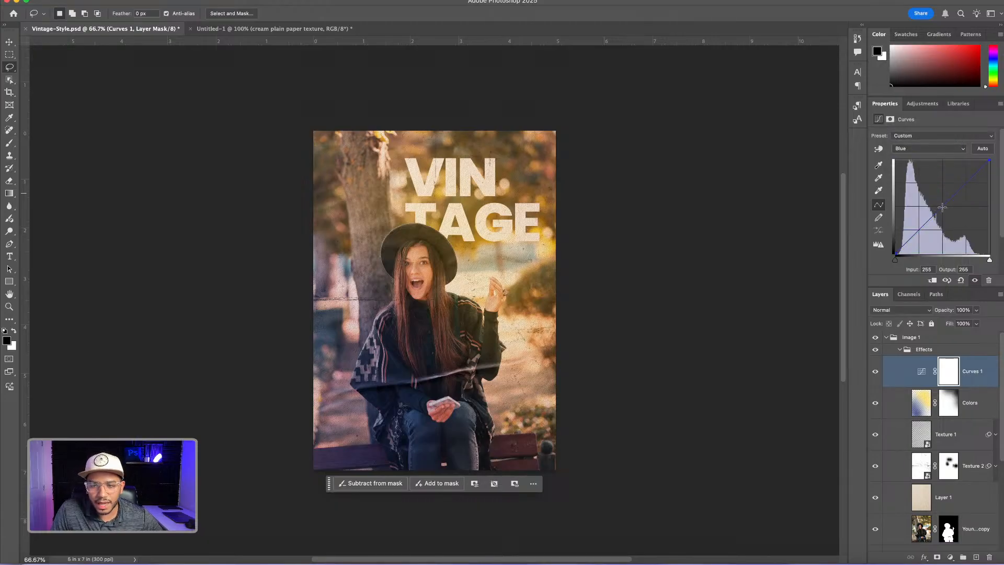
pyautogui.moveTo(944, 208); pyautogui.dragTo(942, 206)
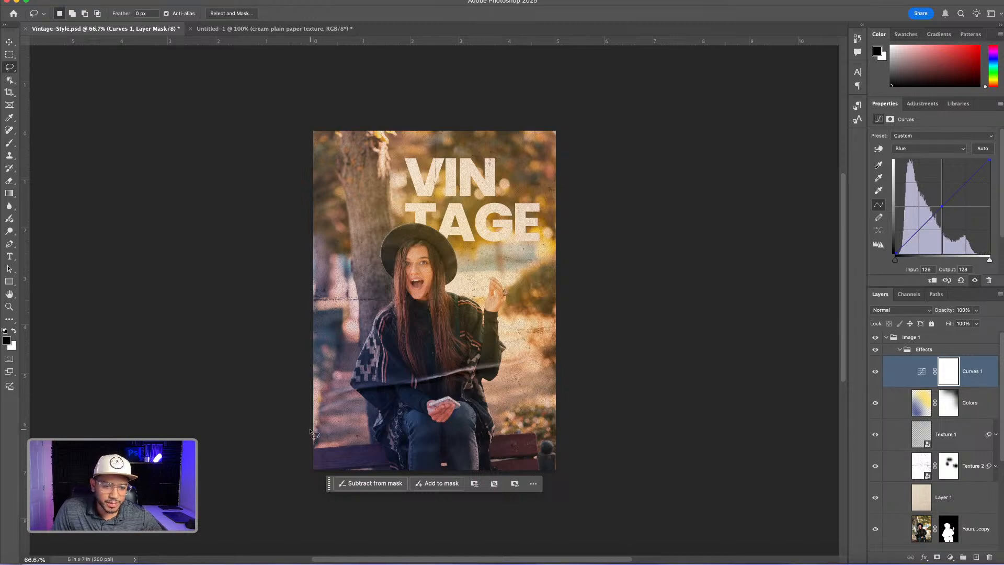
# Toggle the visibility of Curves 1 to compare the image with and without the color grading
pyautogui.click(922, 371)
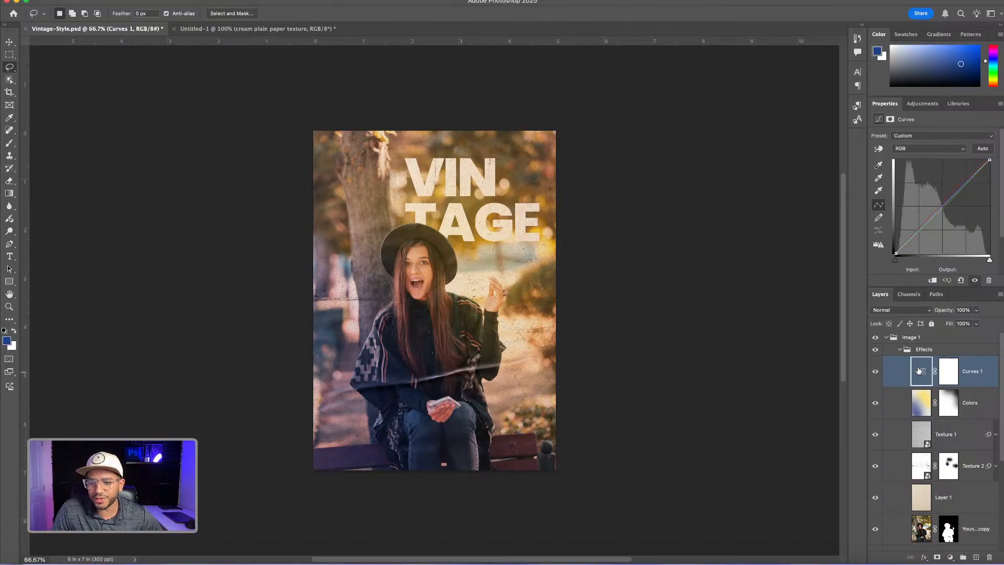
pyautogui.click(876, 371)
pyautogui.click(876, 372)
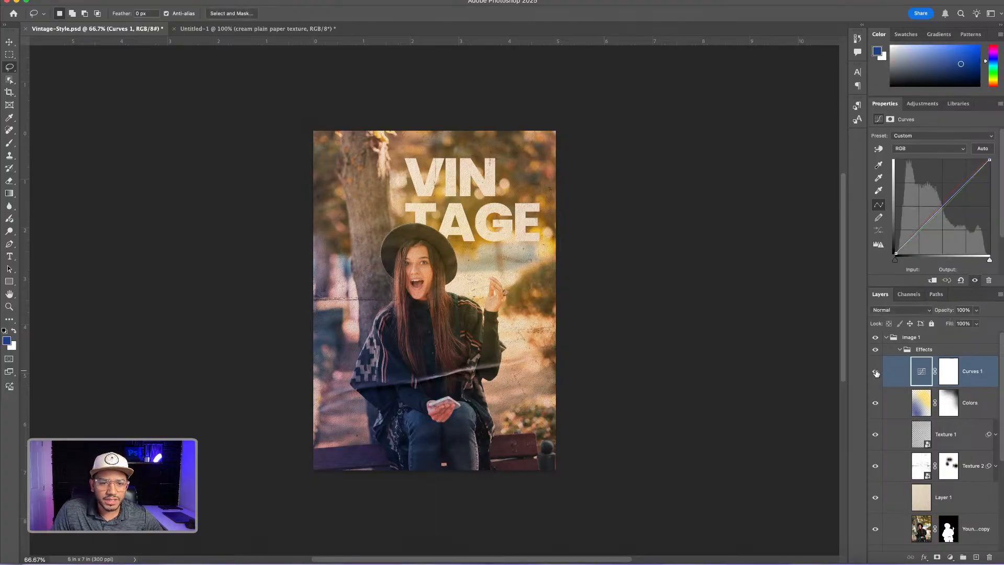
pyautogui.click(877, 373)
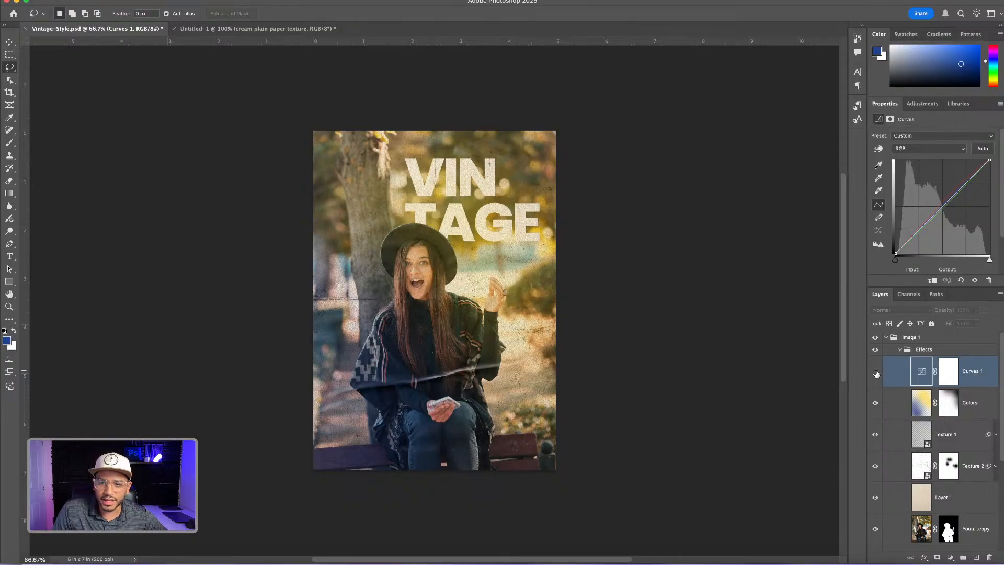
pyautogui.click(876, 372)
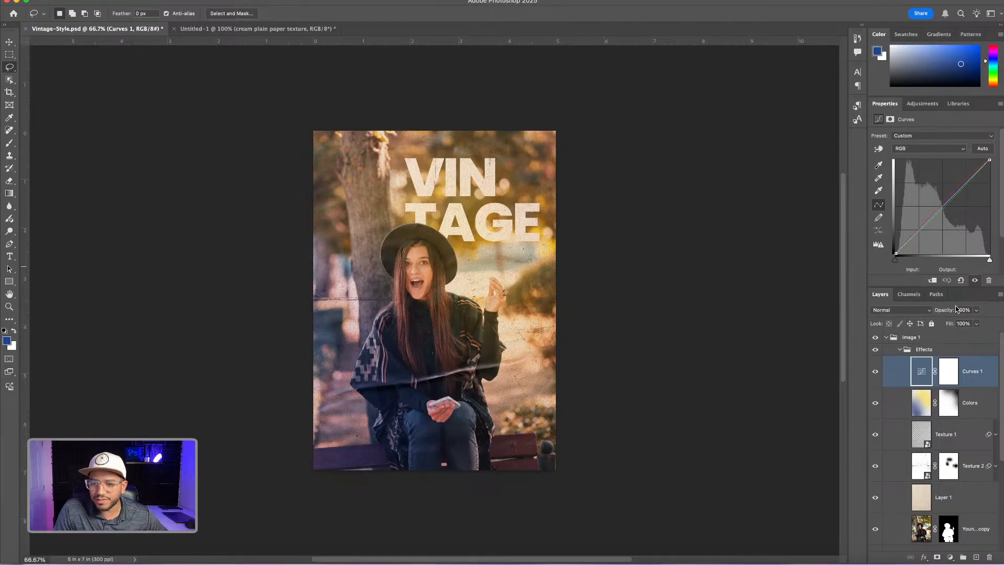
# Collapse the Effects and Image 1 groups, duplicate the Image 1 group, and hide the original group
pyautogui.click(900, 350)
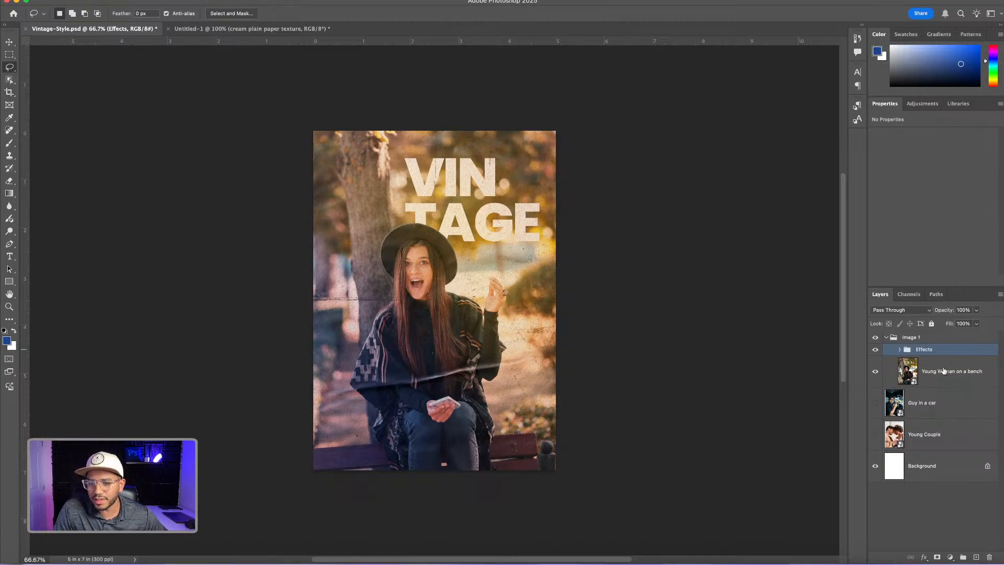
pyautogui.click(888, 339)
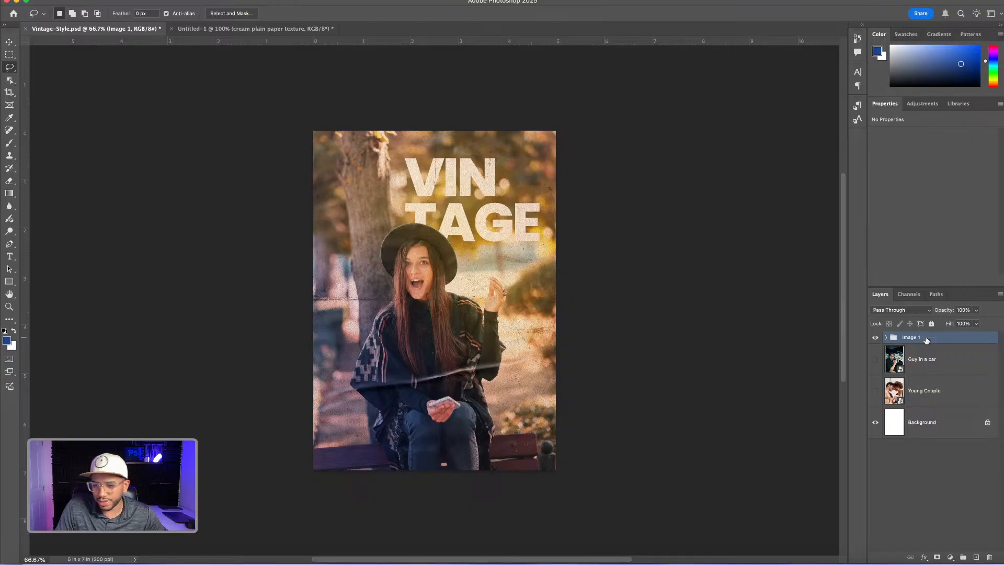
pyautogui.moveTo(936, 339); pyautogui.dragTo(976, 557)
pyautogui.click(875, 350)
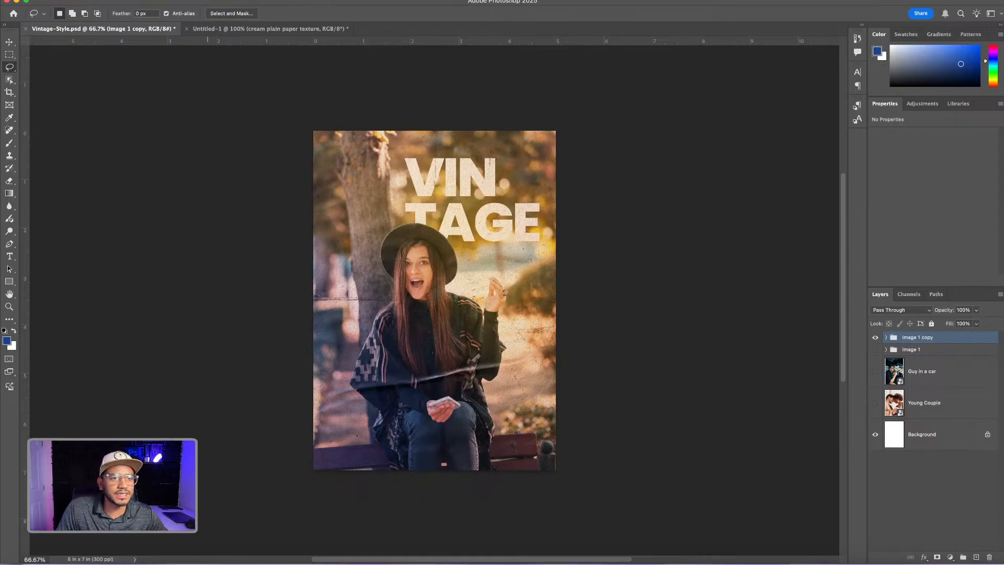
# Convert the Image 1 copy group for Smart Filters and accept its conversion into a smart object
pyautogui.click(190, 0)
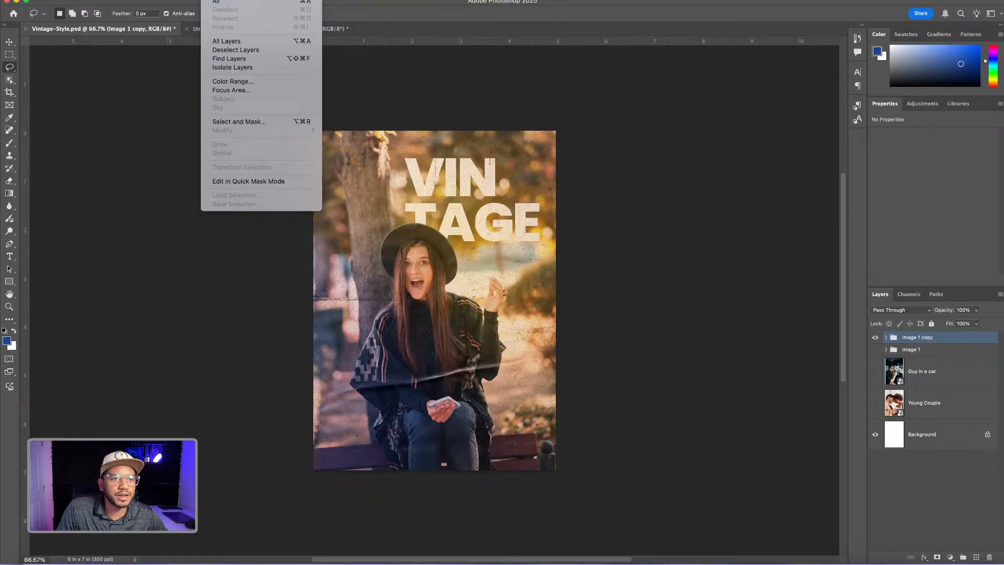
pyautogui.moveTo(243, 0)
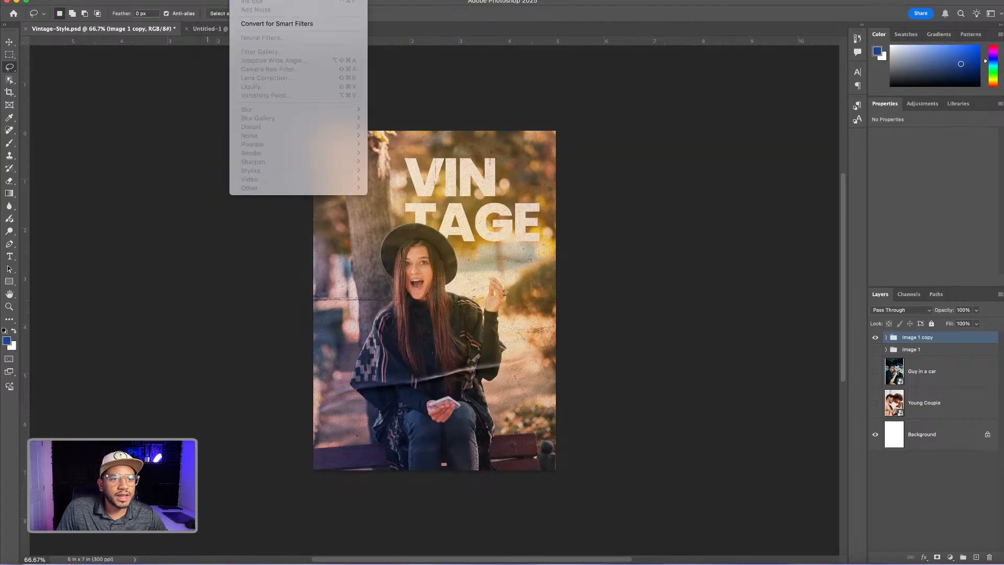
pyautogui.click(266, 24)
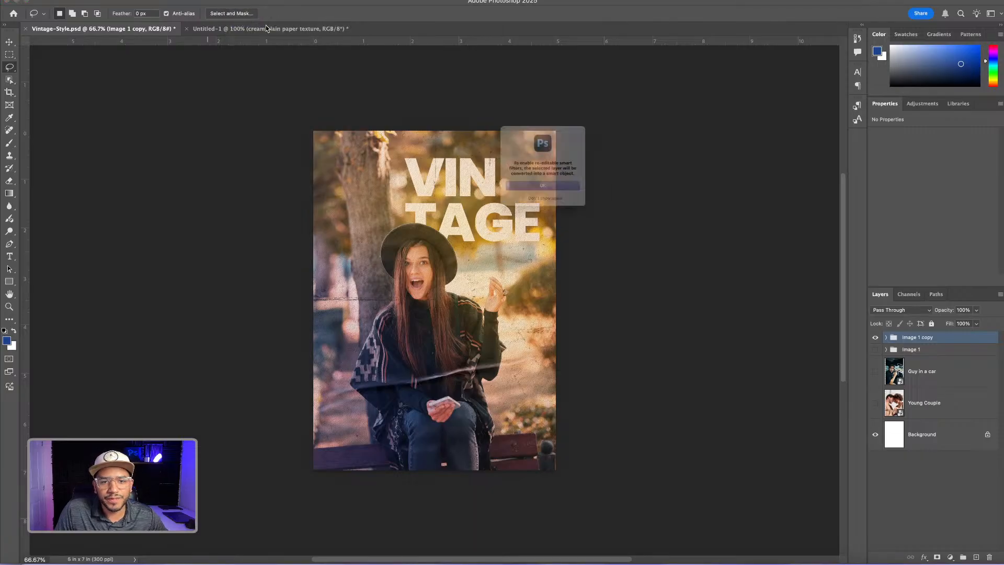
pyautogui.click(547, 197)
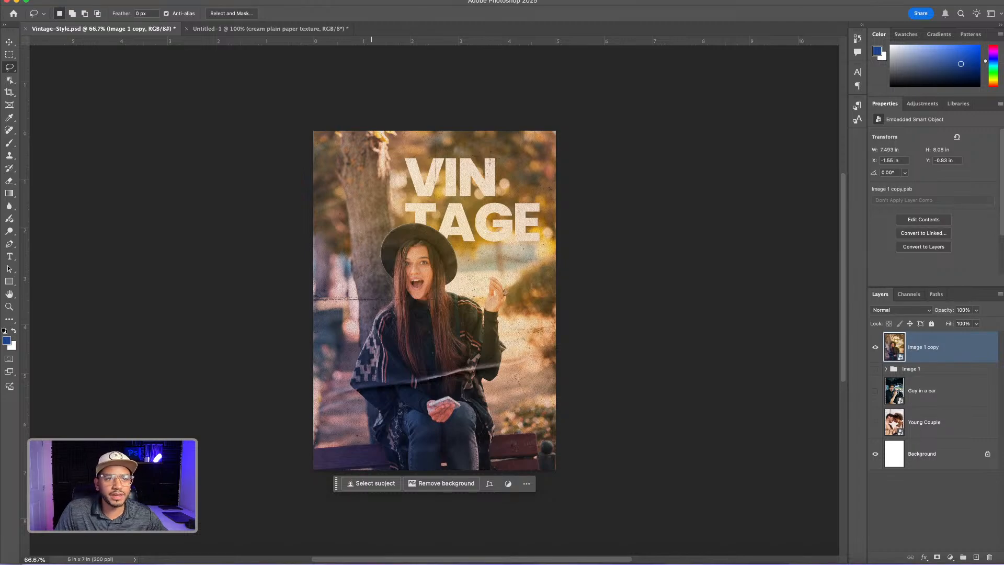
# Start an Iris Blur on Image 1 copy and enlarge its ellipse to nearly the photo's width and slightly beyond its upper and lower edges
pyautogui.click(246, 1)
pyautogui.moveTo(352, 118)
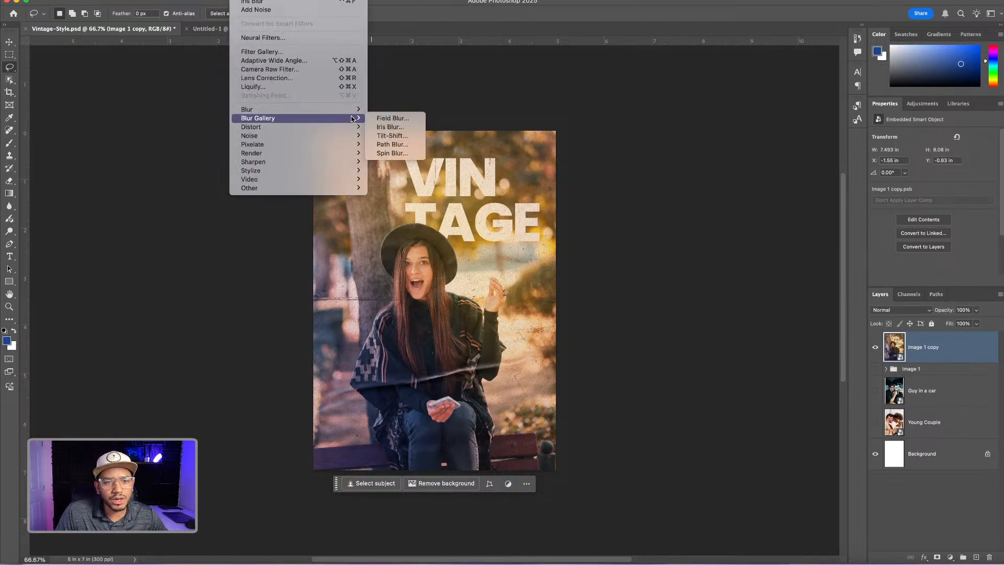
pyautogui.click(396, 128)
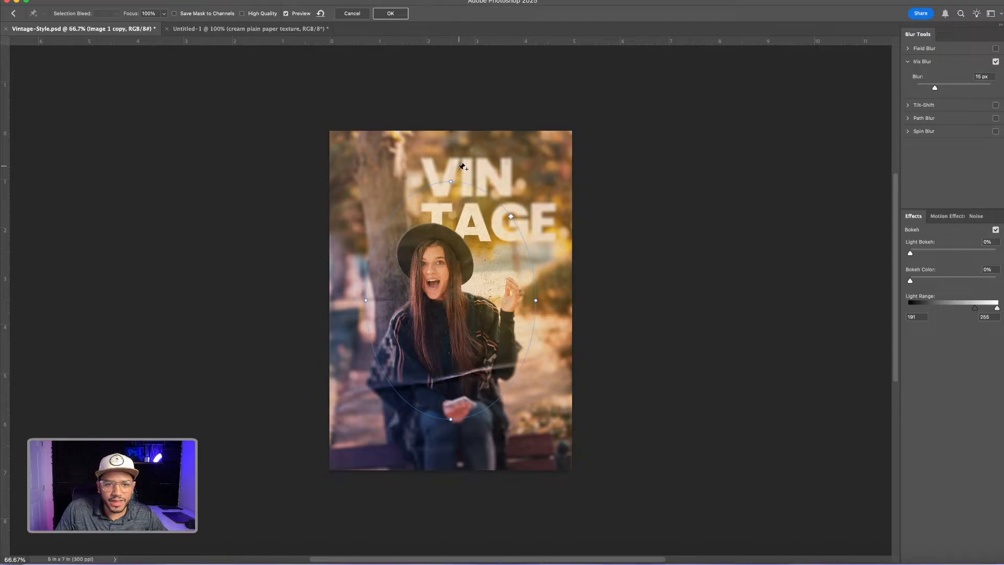
pyautogui.moveTo(451, 181); pyautogui.dragTo(450, 155)
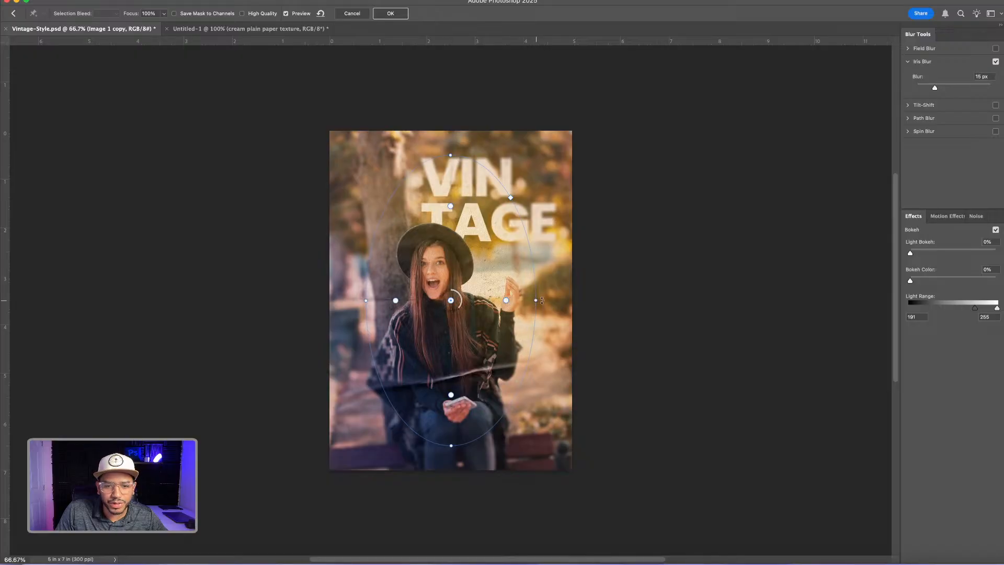
pyautogui.moveTo(542, 301); pyautogui.dragTo(559, 301)
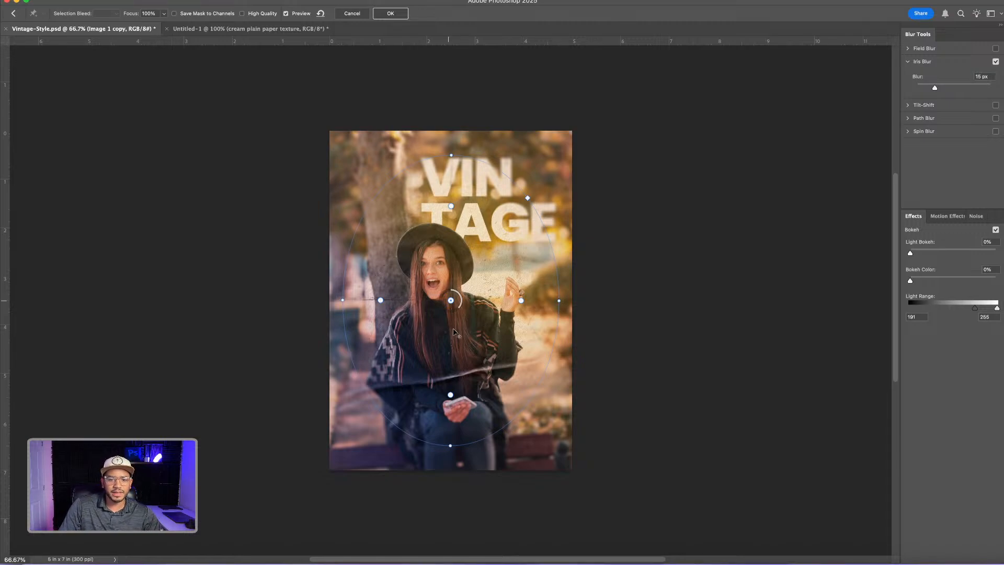
pyautogui.moveTo(449, 446); pyautogui.dragTo(450, 474)
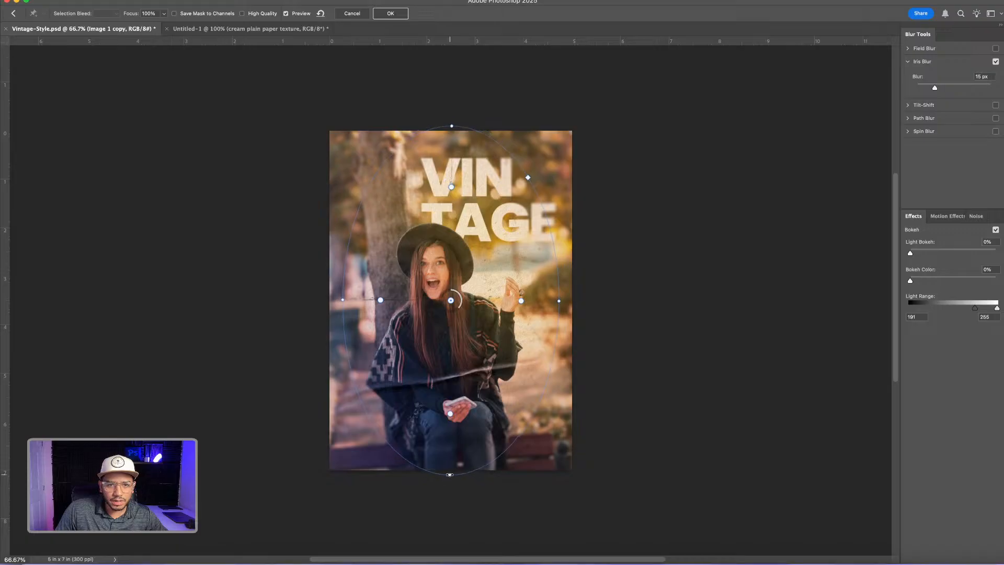
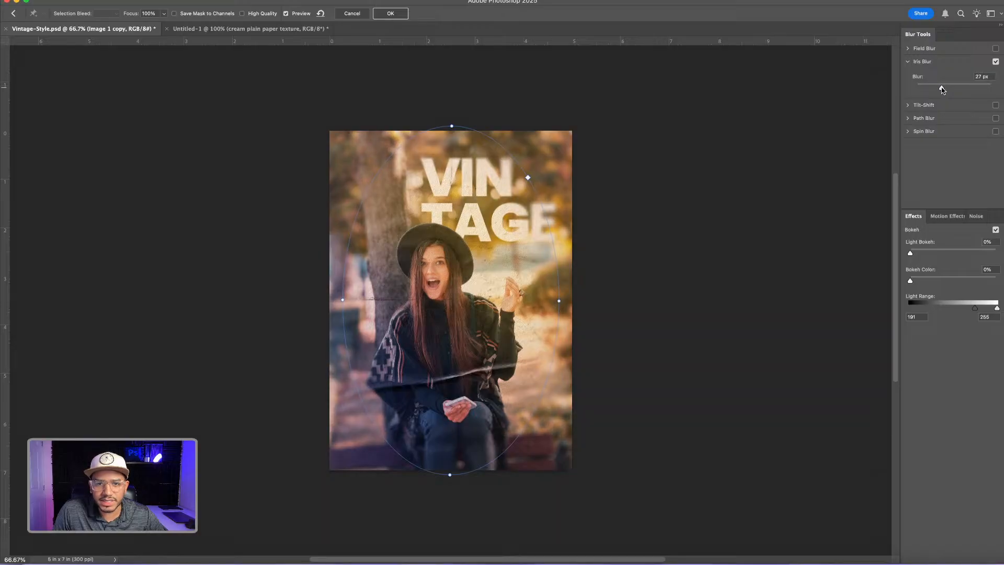
# Reduce the Iris Blur amount to 15 px and apply the filter to Image 1 copy
pyautogui.moveTo(936, 87); pyautogui.dragTo(935, 90)
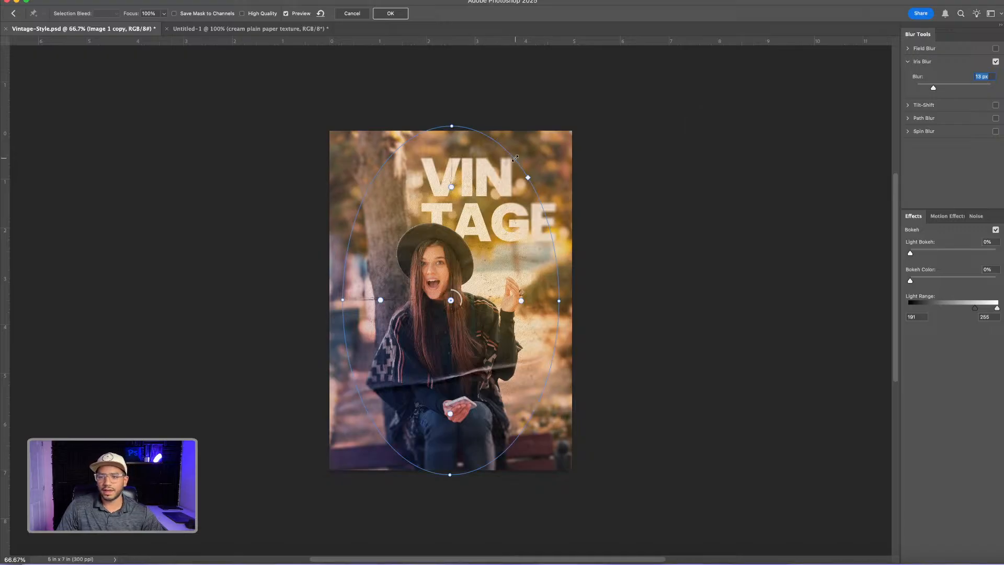
pyautogui.click(400, 17)
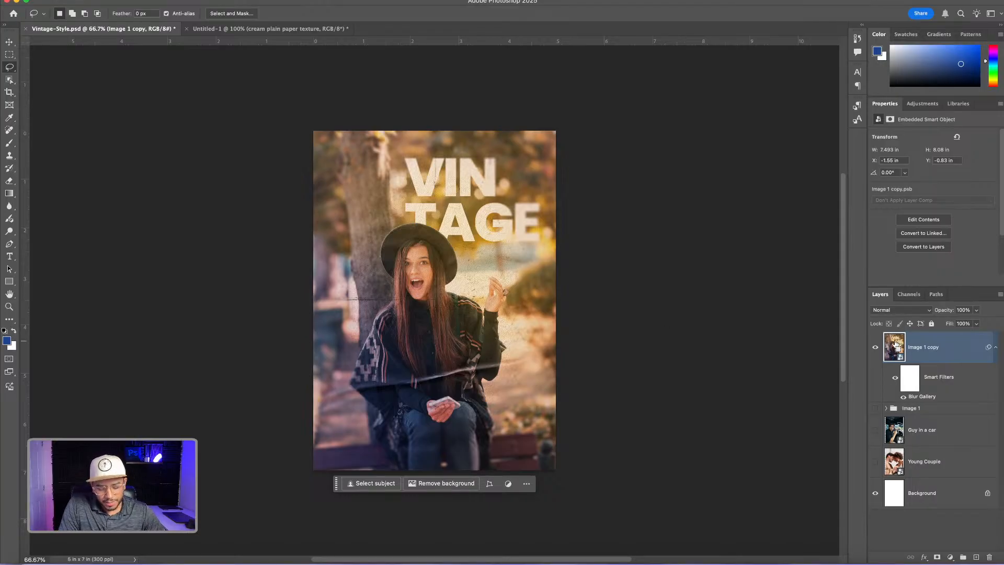
# Create a new layer named Grain above Image 1 copy
pyautogui.press('super+shift+n')
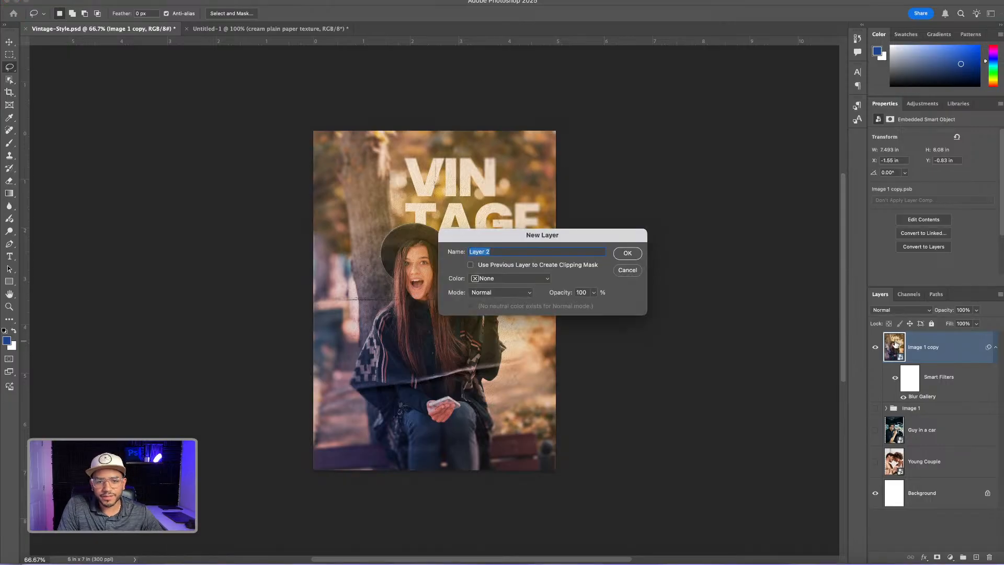
pyautogui.write('Grain')
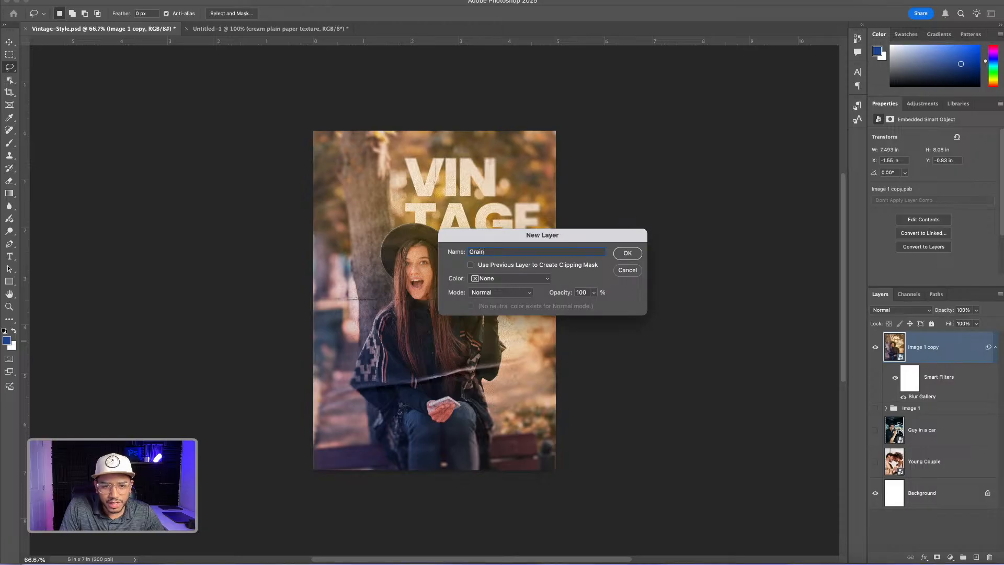
pyautogui.press('Return')
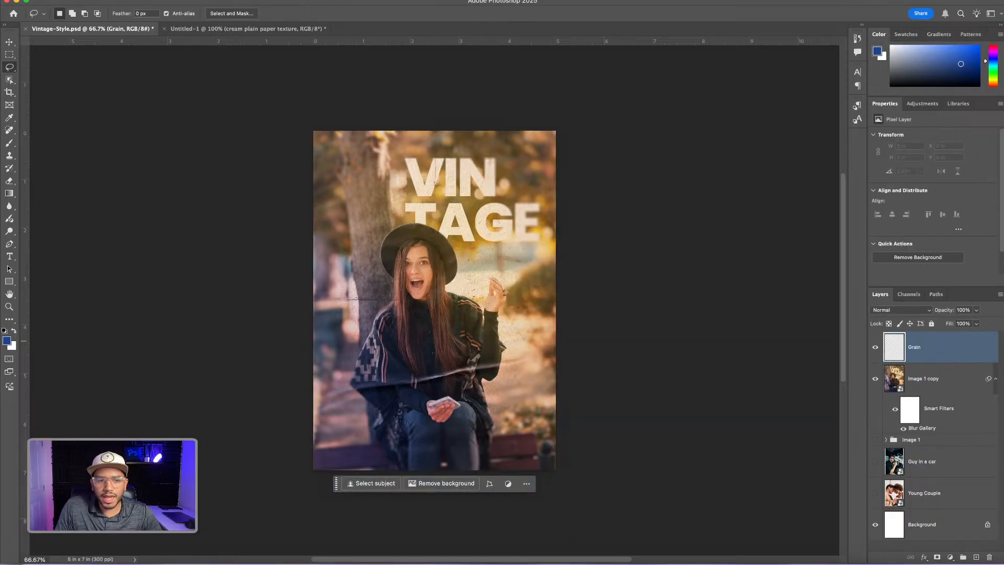
# Set the foreground color to a neutral medium gray and fill the Grain layer with it
pyautogui.click(7, 341)
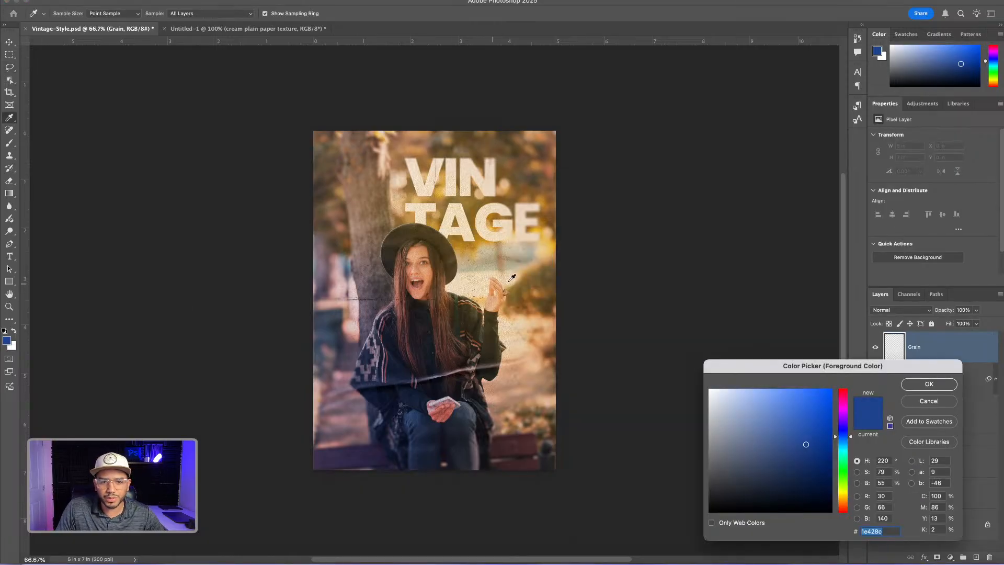
pyautogui.moveTo(732, 449); pyautogui.dragTo(680, 451)
pyautogui.moveTo(886, 366); pyautogui.dragTo(841, 325)
pyautogui.click(883, 343)
pyautogui.press('l')
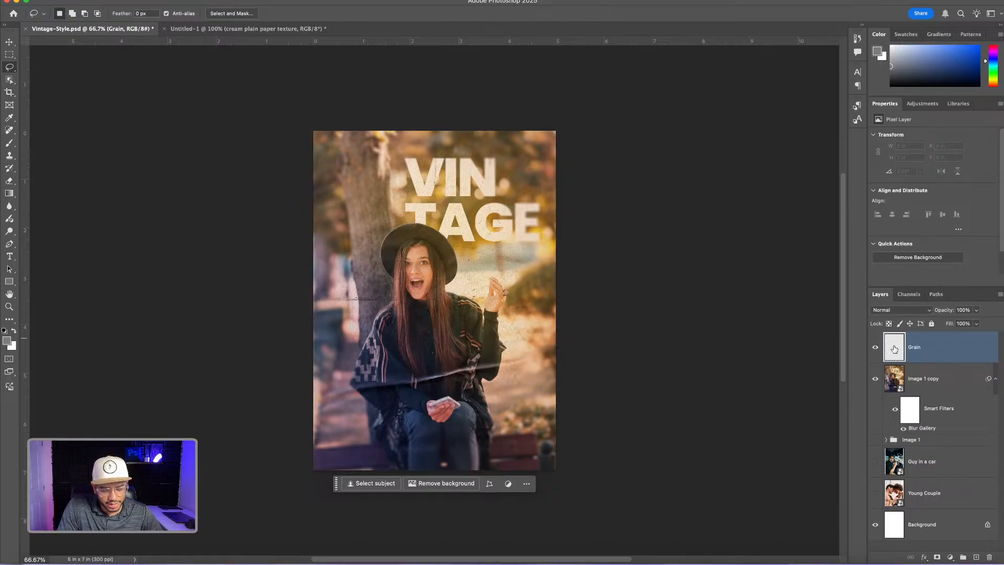
pyautogui.hotkey('alt', 'BackSpace')
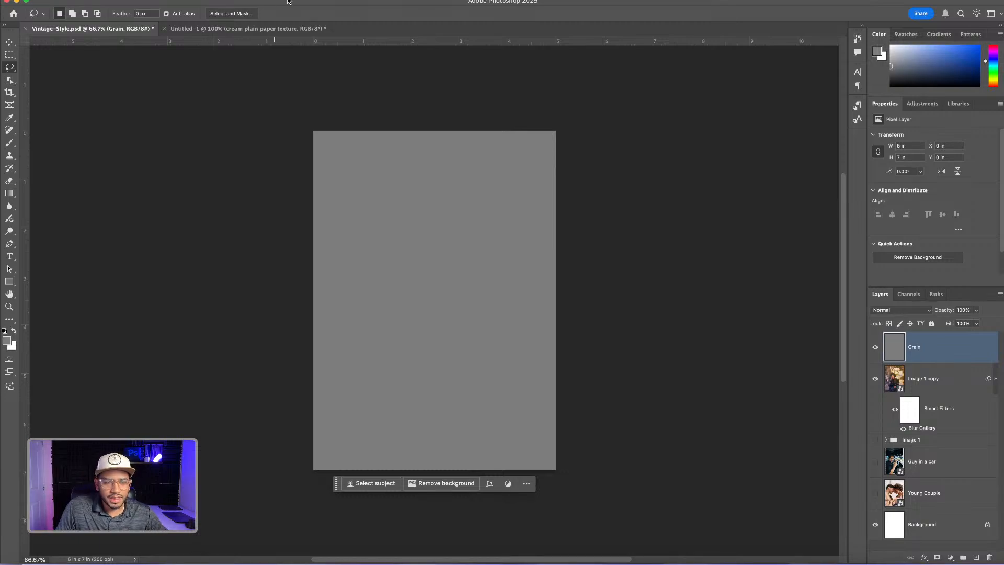
# Apply Add Noise to the Grain layer with an amount of 12%, Gaussian distribution, and Monochromatic enabled
pyautogui.click(243, 1)
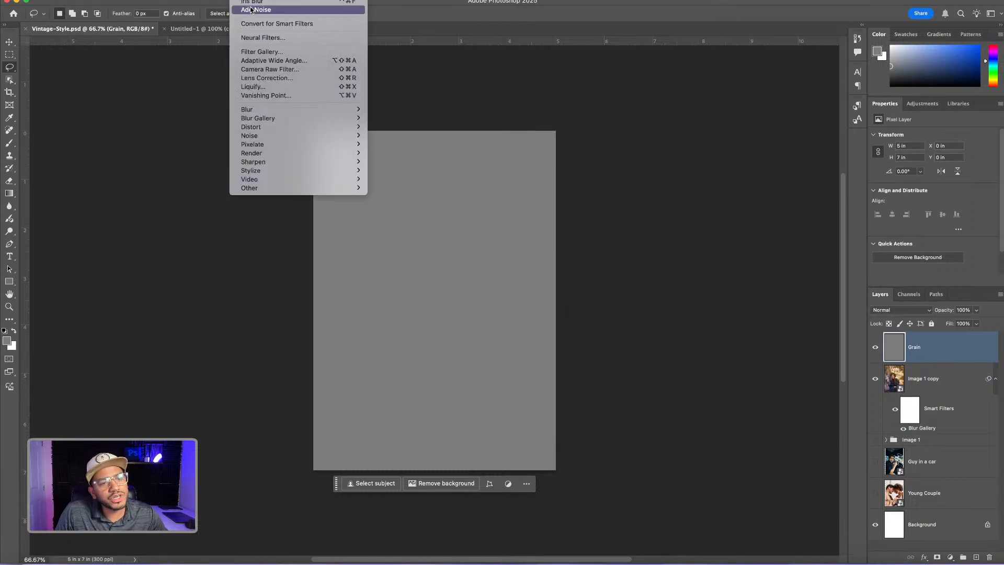
pyautogui.moveTo(338, 129)
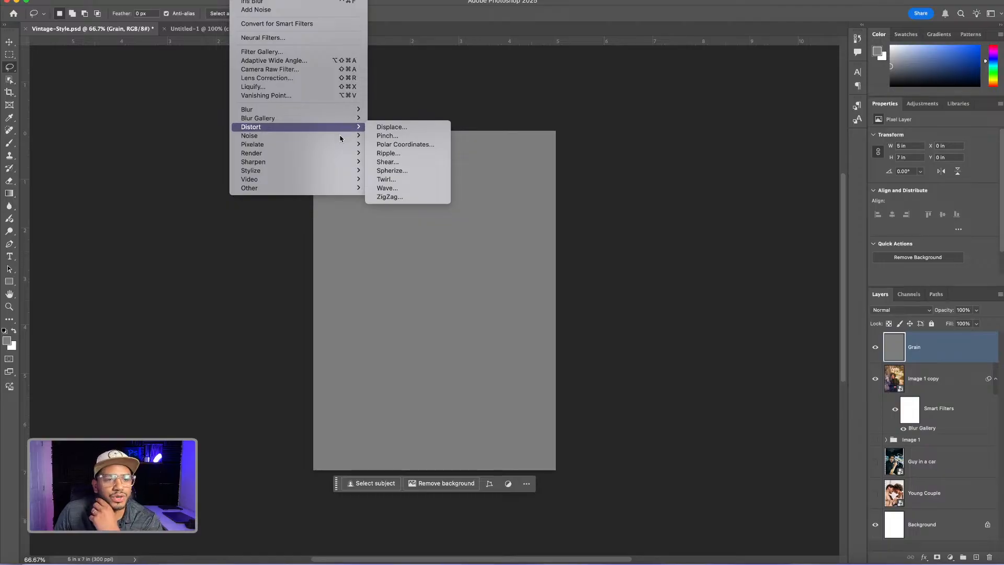
pyautogui.click(386, 136)
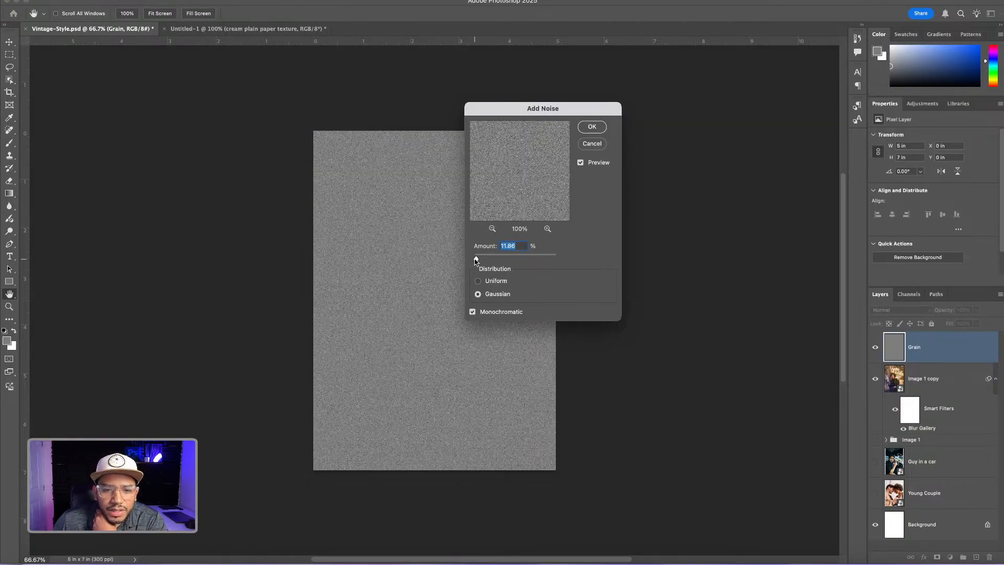
pyautogui.moveTo(476, 259); pyautogui.dragTo(477, 261)
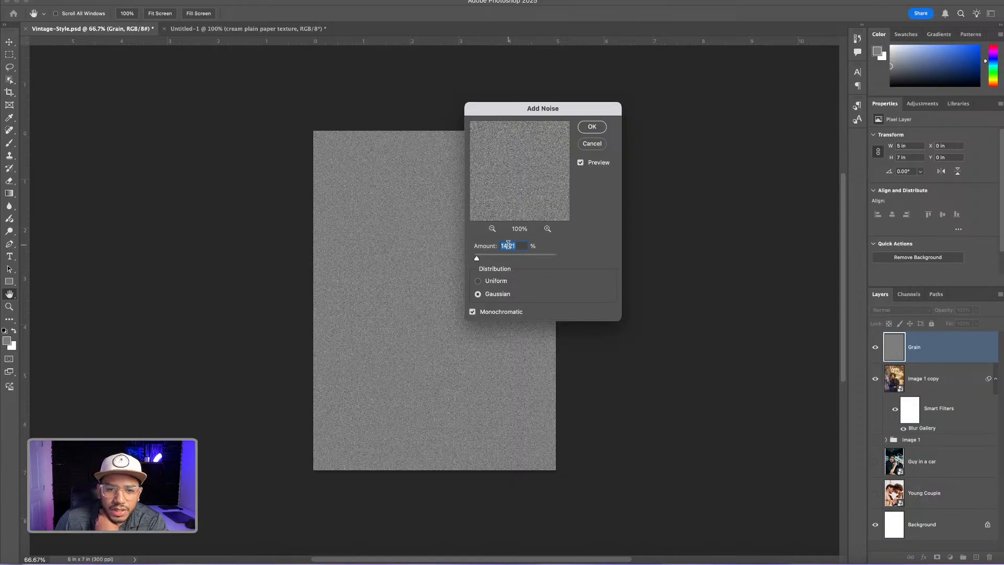
pyautogui.write('12')
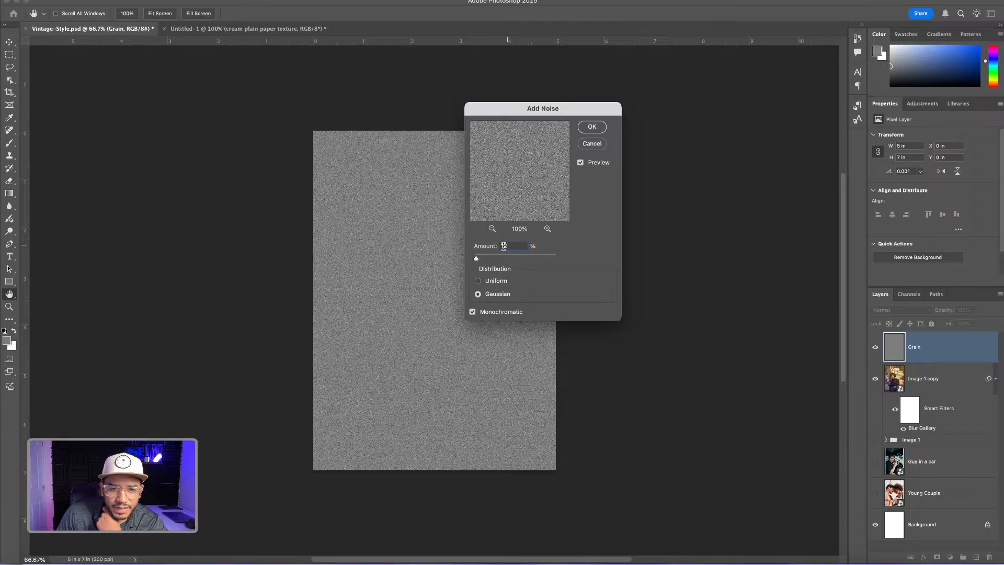
pyautogui.click(479, 282)
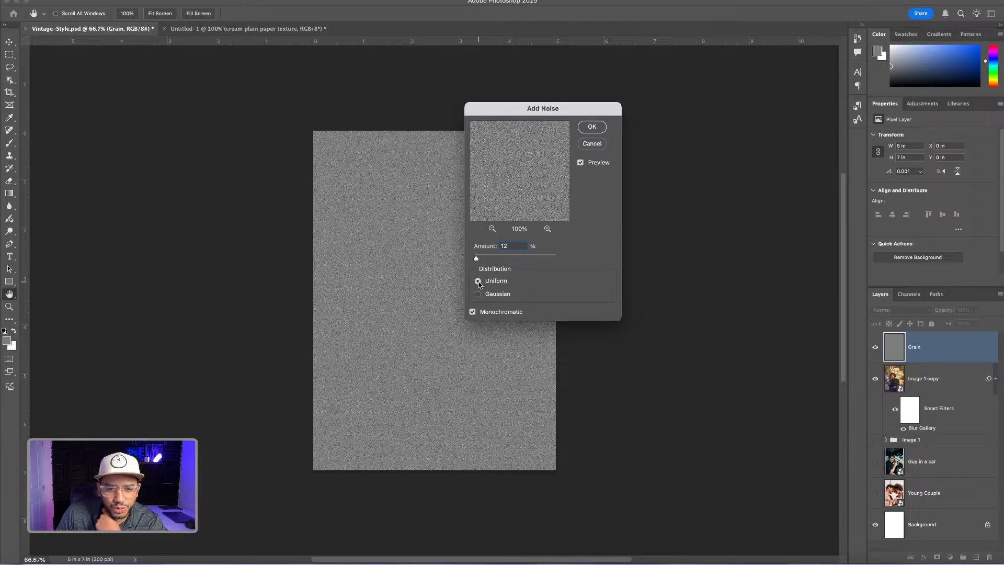
pyautogui.click(477, 295)
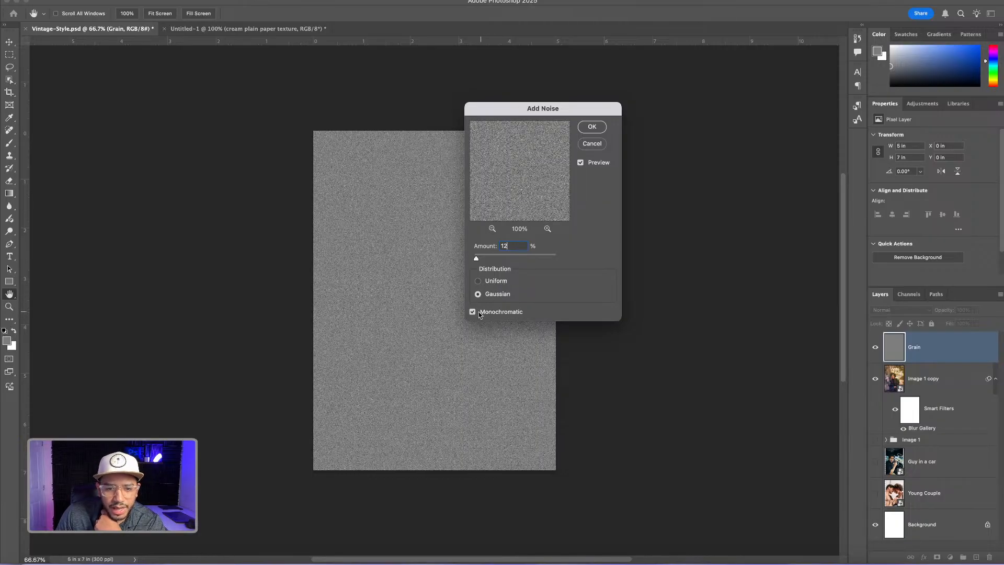
pyautogui.click(594, 128)
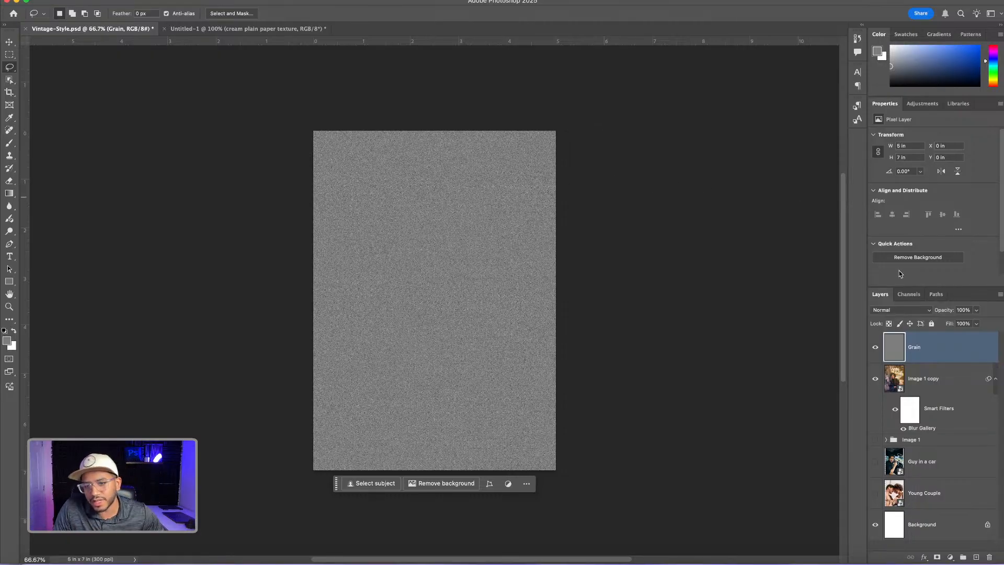
# Set the Grain layer's blend mode to Soft Light and toggle its visibility to compare the image with and without grain
pyautogui.click(899, 310)
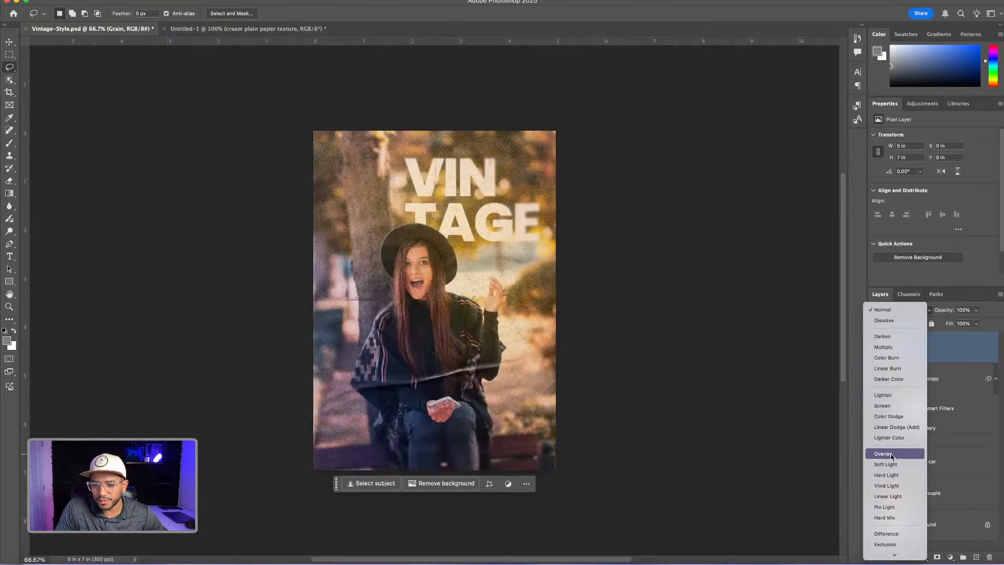
pyautogui.click(890, 464)
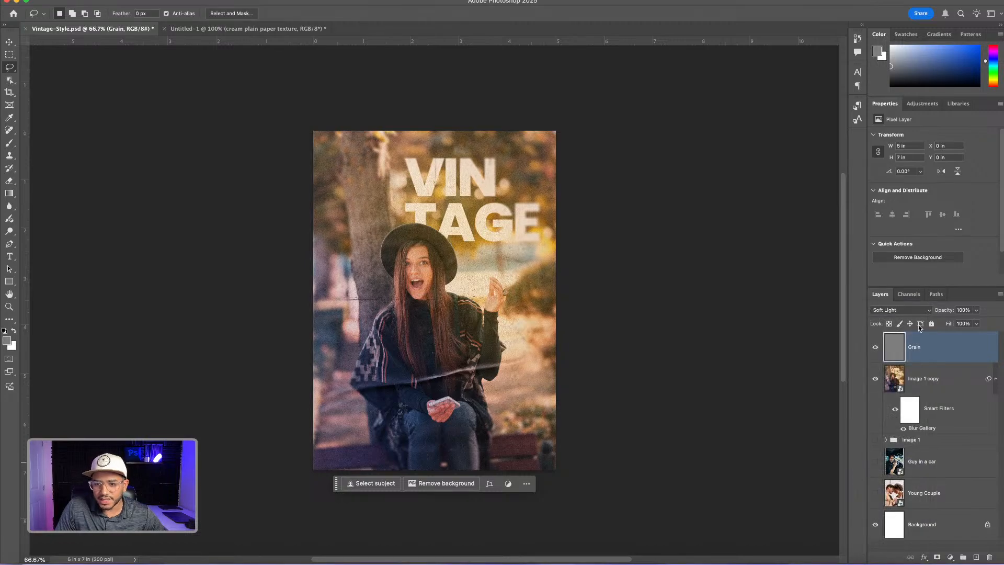
pyautogui.click(876, 349)
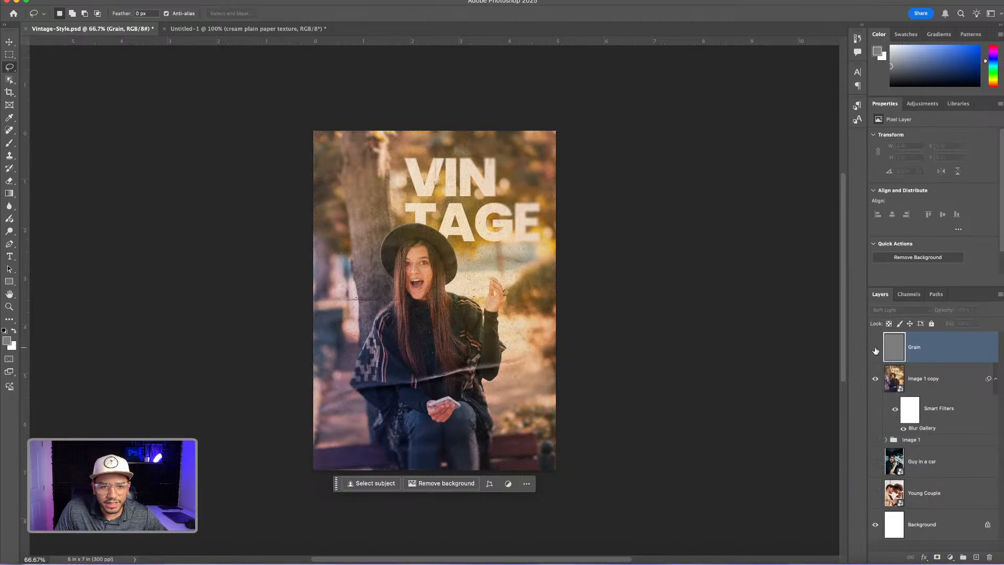
pyautogui.click(875, 349)
pyautogui.click(876, 350)
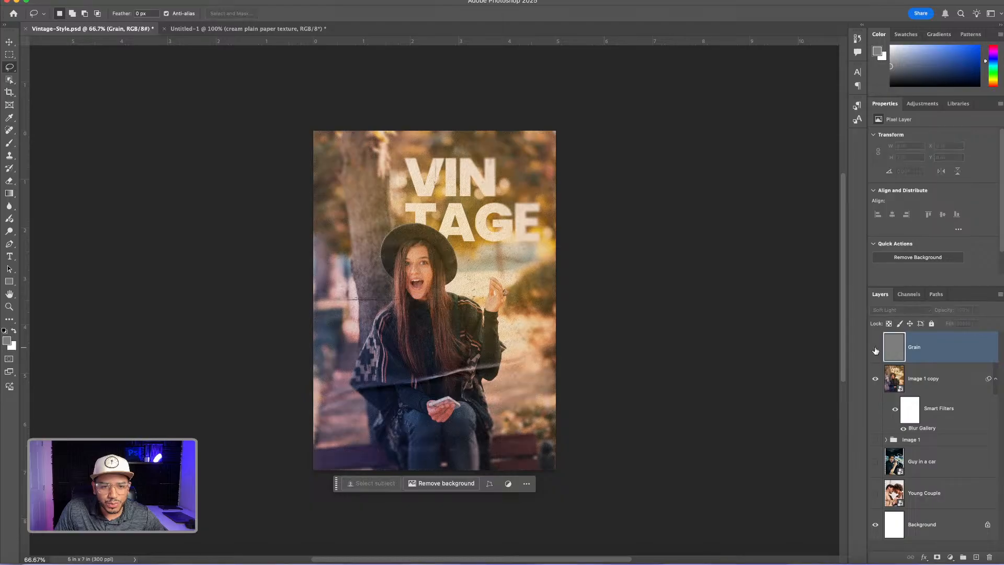
pyautogui.click(876, 349)
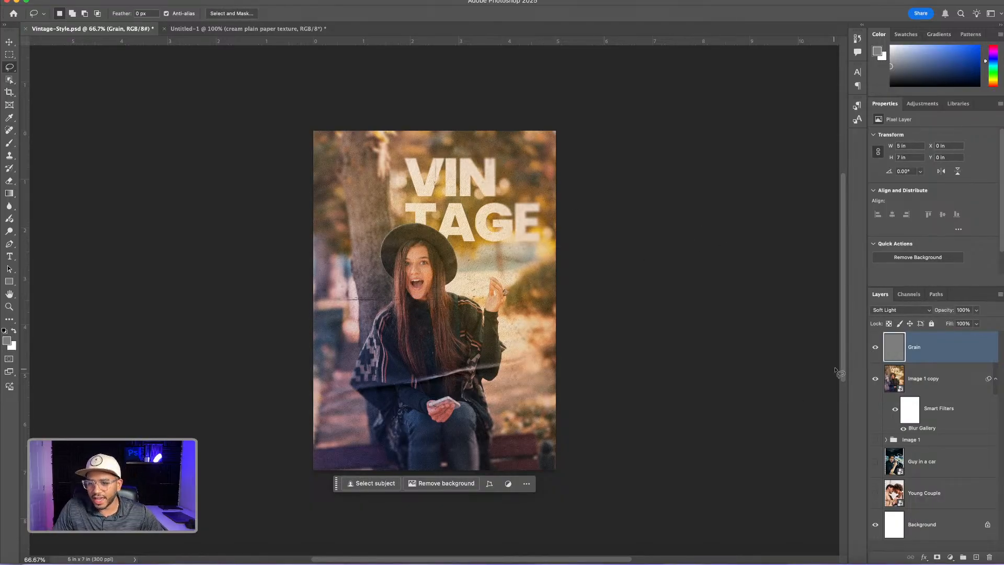
# Group the Grain layer with Image 1 copy and name the group Final
pyautogui.keyDown('shift'); pyautogui.click(951, 386); pyautogui.keyUp('shift')
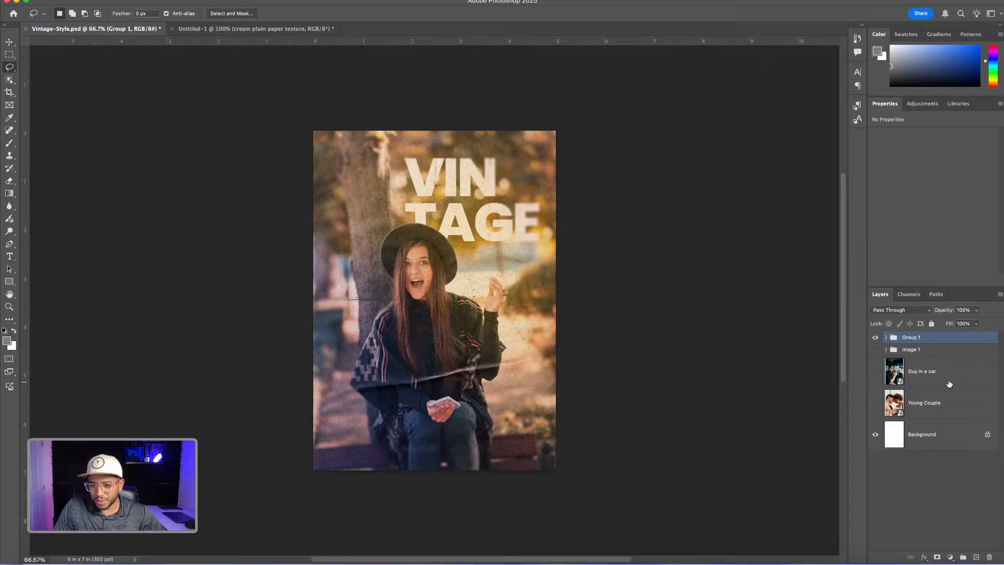
pyautogui.doubleClick(911, 337)
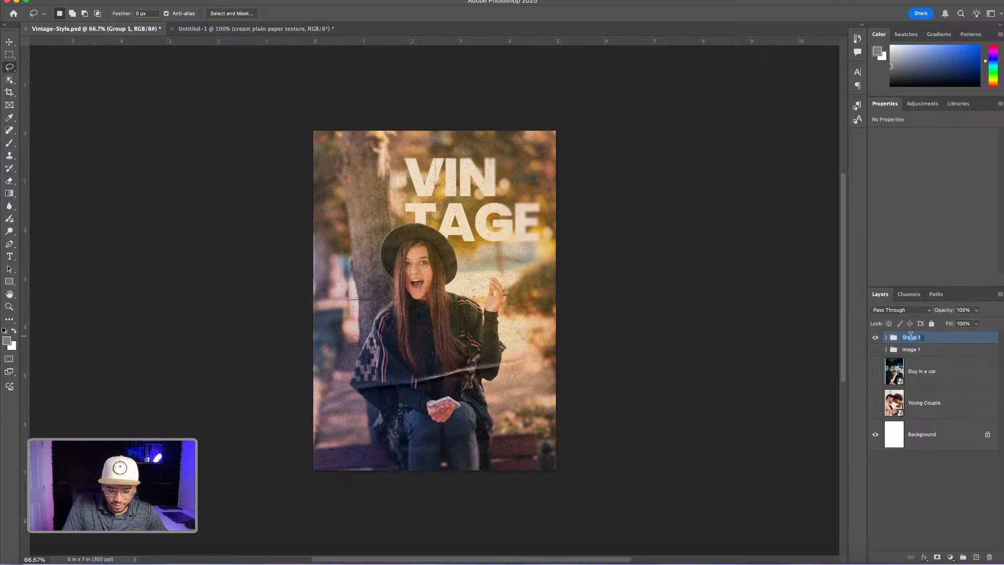
pyautogui.write('Final')
pyautogui.press('Return')
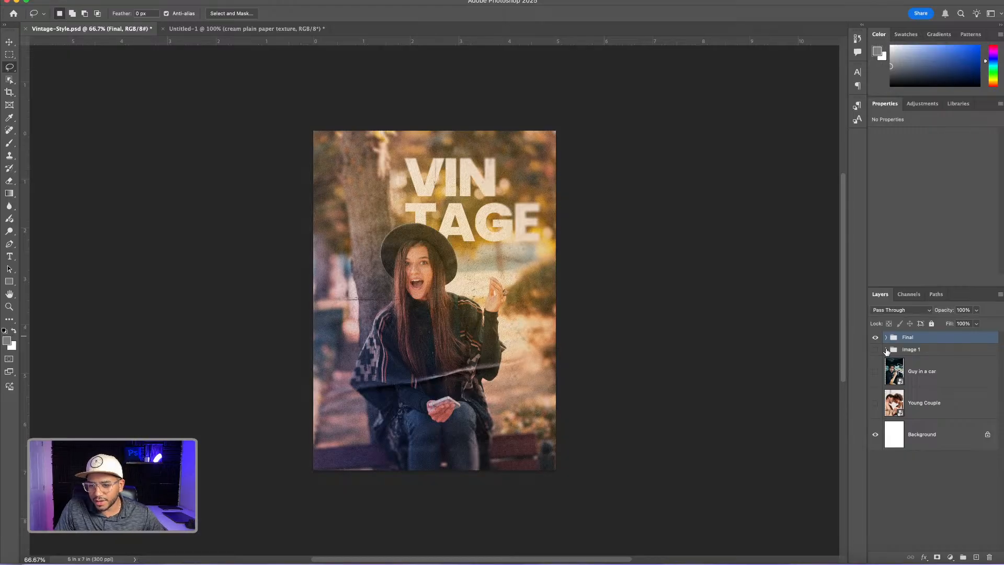
# Show the original Image 1 group, hide the Effects group inside it, and collapse Image 1
pyautogui.click(887, 349)
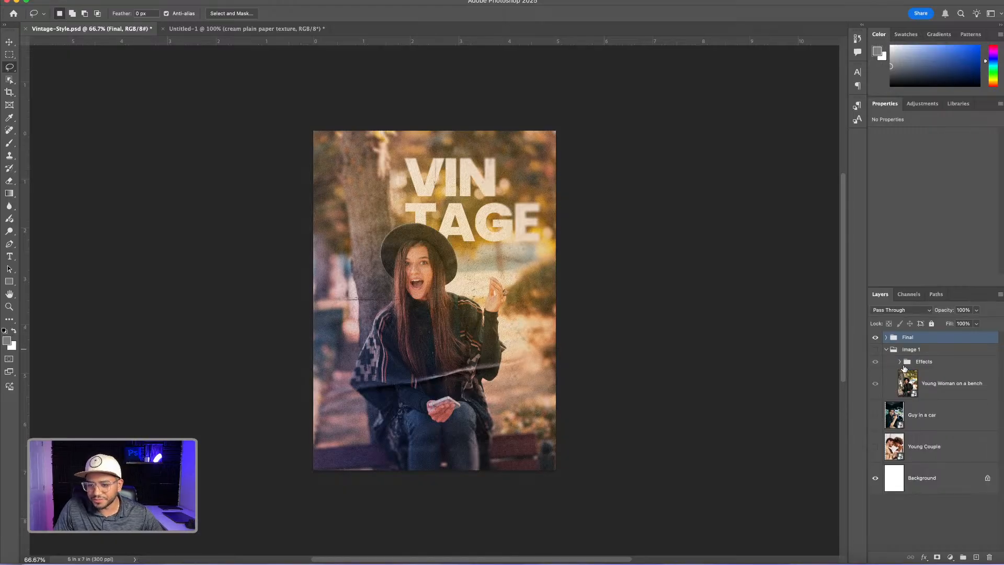
pyautogui.click(875, 350)
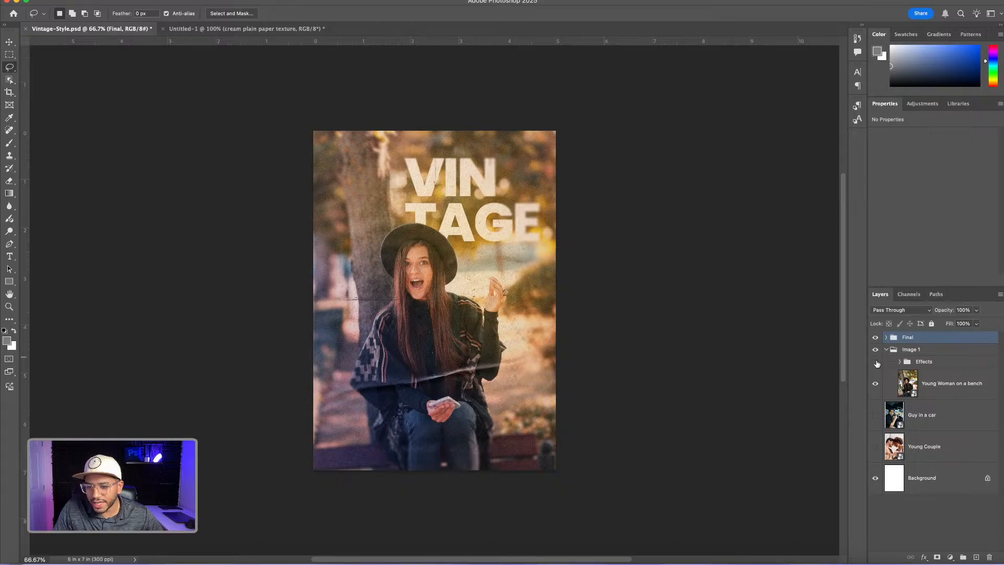
pyautogui.click(885, 348)
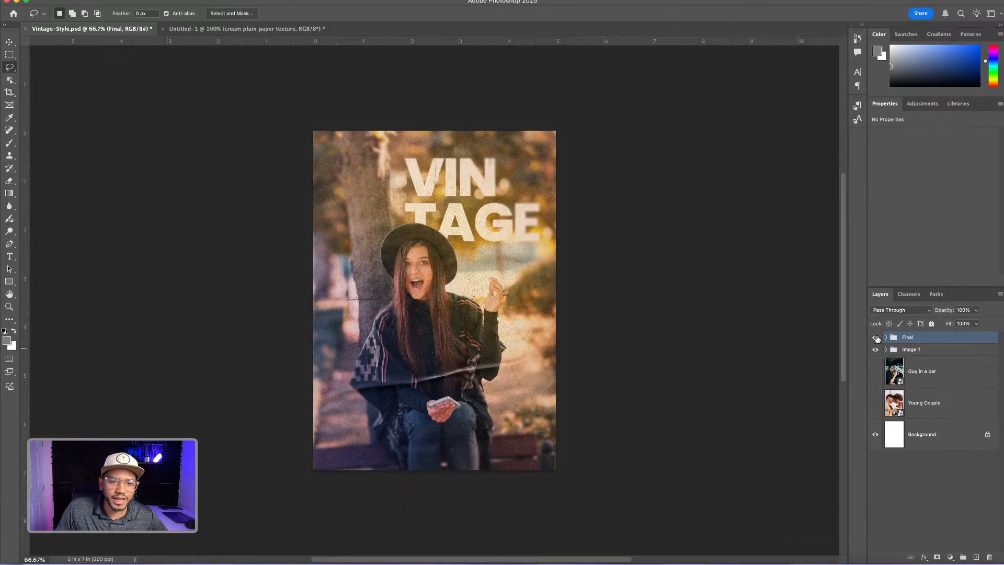
# Toggle the Final group's visibility to compare the finished vintage design with the original photo
pyautogui.press('super+plus')
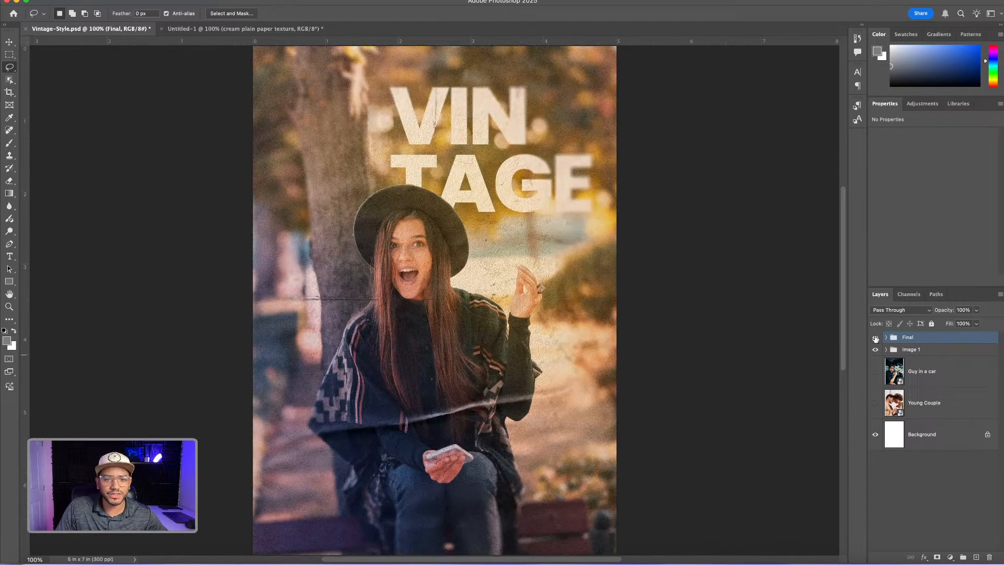
pyautogui.click(875, 337)
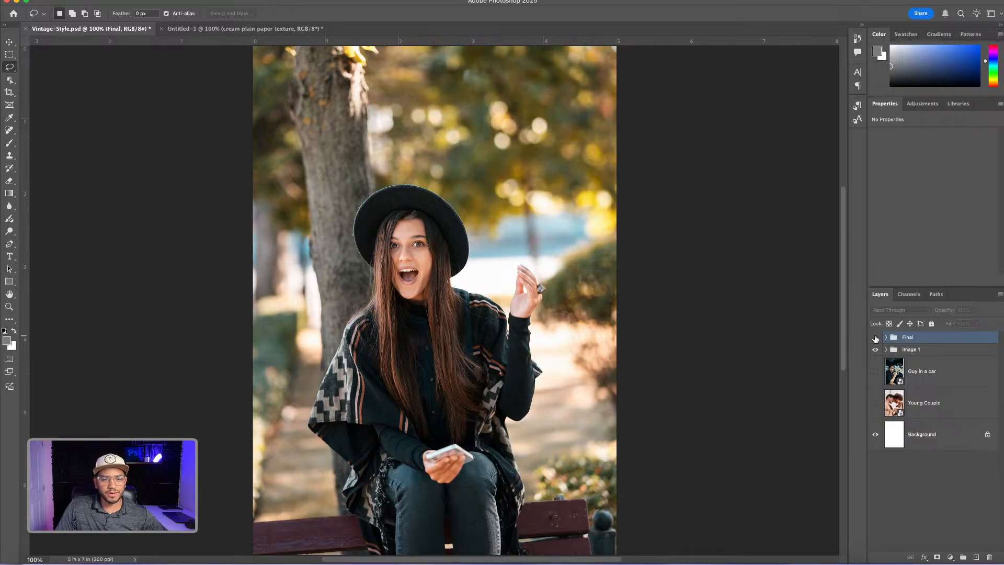
pyautogui.click(875, 338)
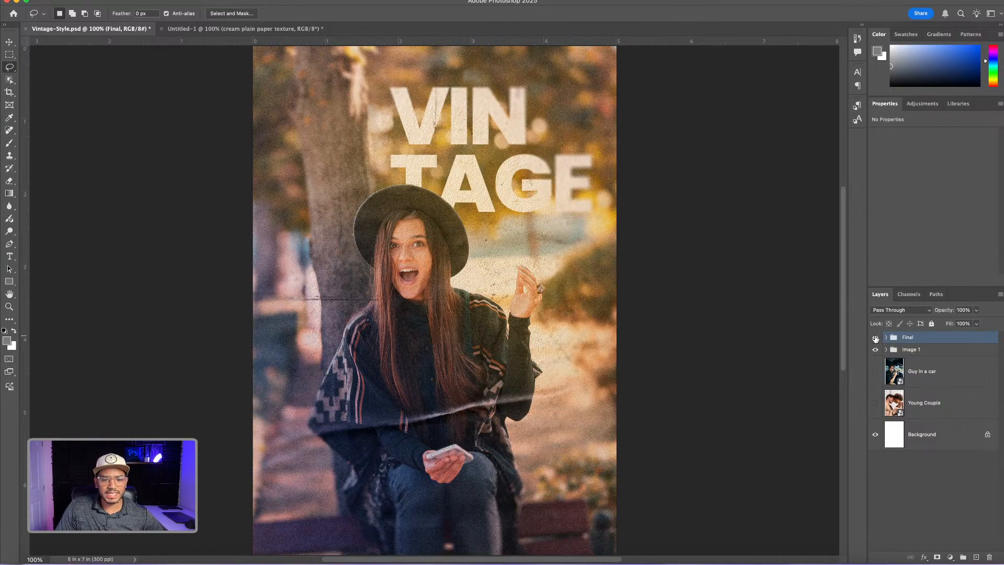
pyautogui.click(876, 338)
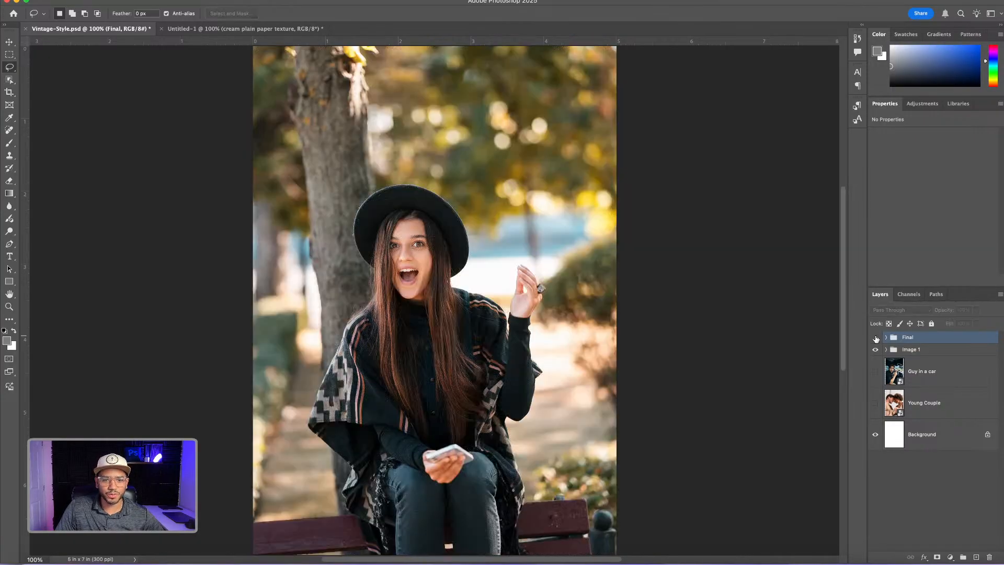
pyautogui.click(876, 338)
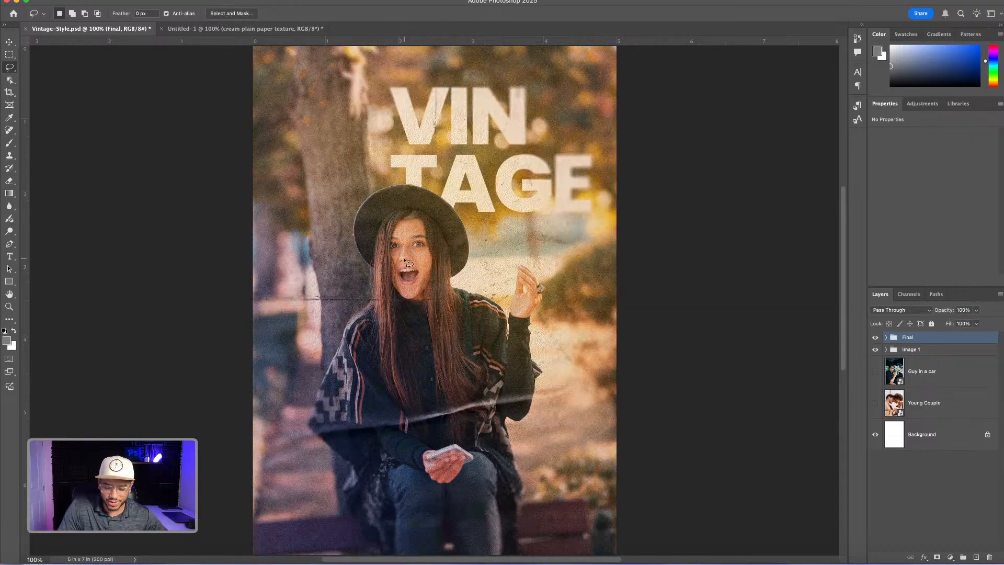
# Examine the grain and paper texture on the woman's face and the VINTAGE title at 200%
pyautogui.press('super+plus')
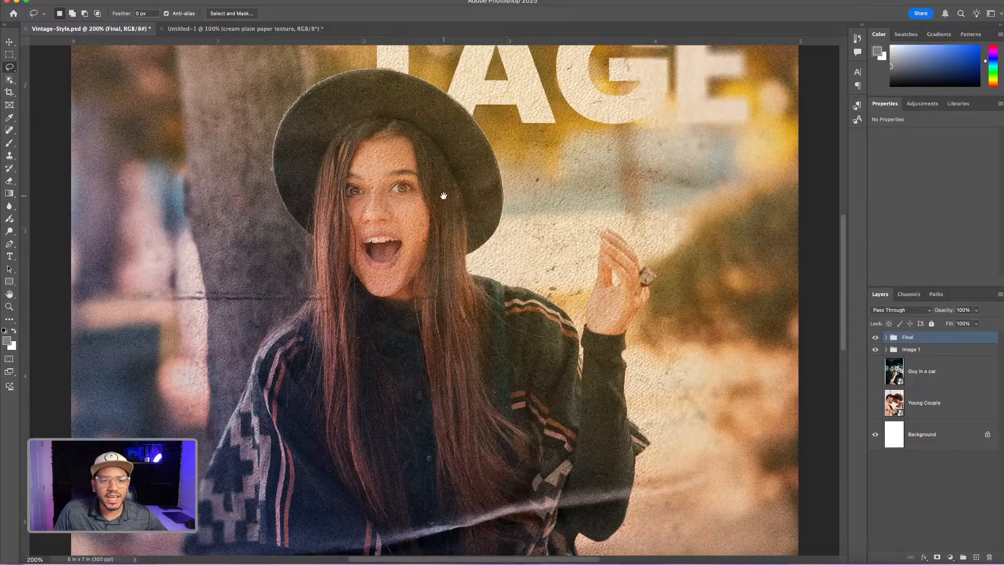
pyautogui.moveTo(427, 173); pyautogui.dragTo(552, 282)
pyautogui.scroll(5, 552, 281)
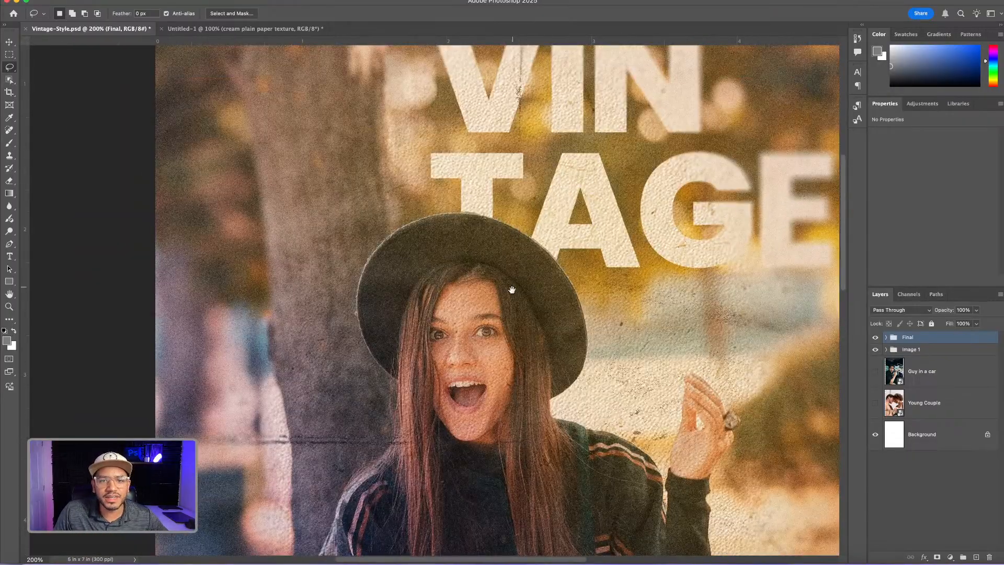
pyautogui.hscroll(5, 545, 288)
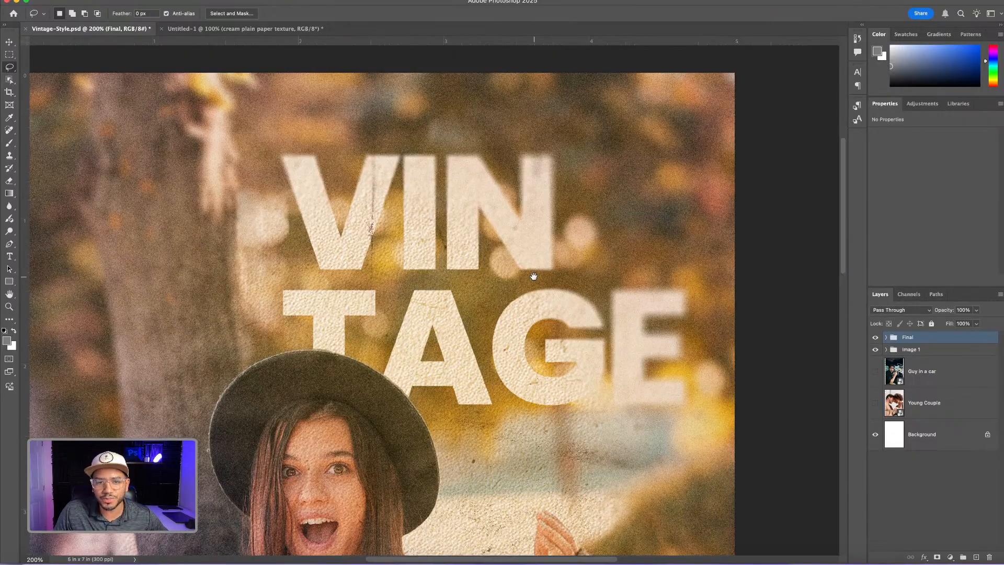
# Examine the textures and fold creases across the woman's clothing, hands and the lower part of the design at 200%
pyautogui.scroll(-1, 532, 276)
pyautogui.scroll(-3, 538, 313)
pyautogui.hscroll(-2, 545, 209)
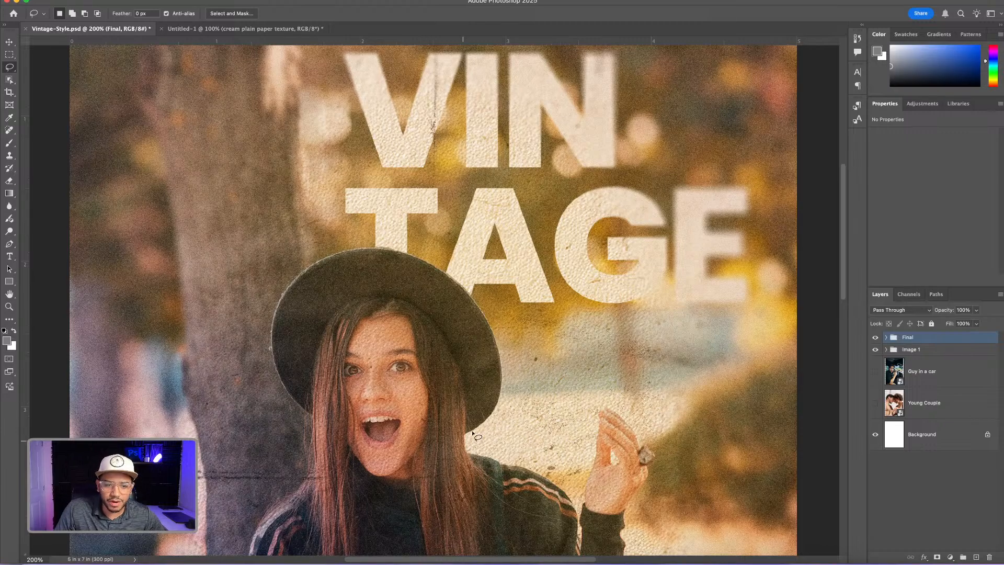
pyautogui.moveTo(529, 423); pyautogui.dragTo(566, 278)
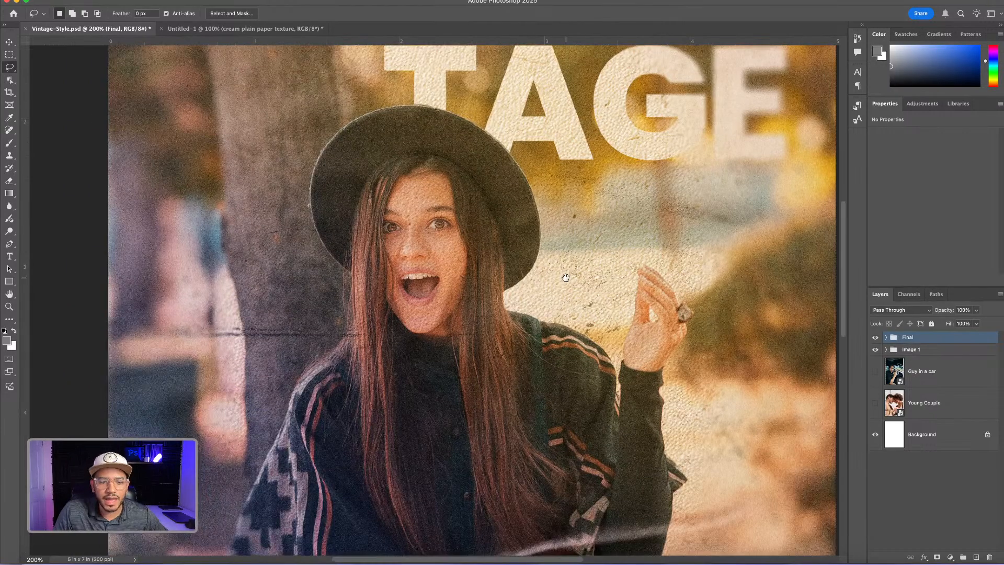
pyautogui.scroll(-4, 562, 288)
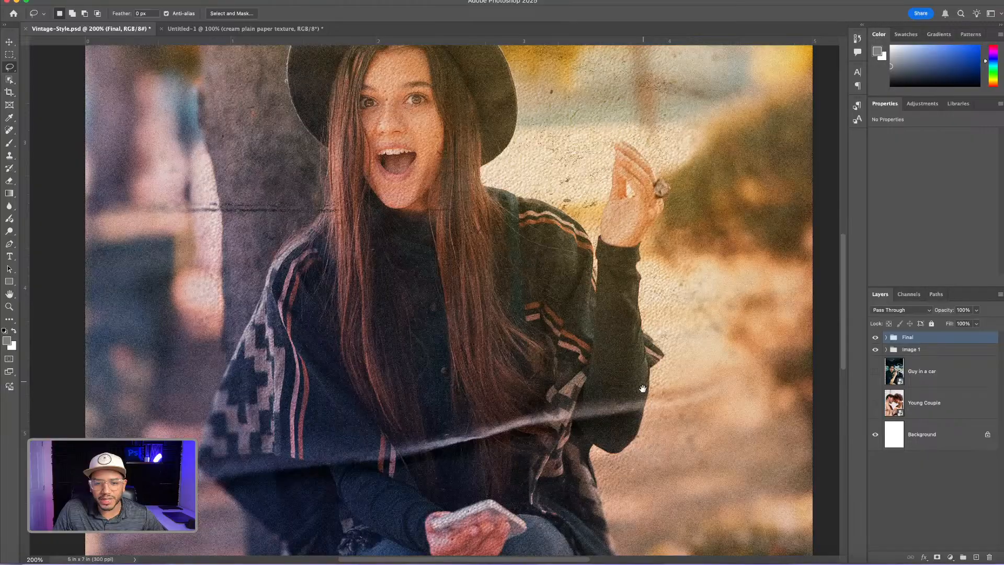
pyautogui.scroll(-6, 643, 388)
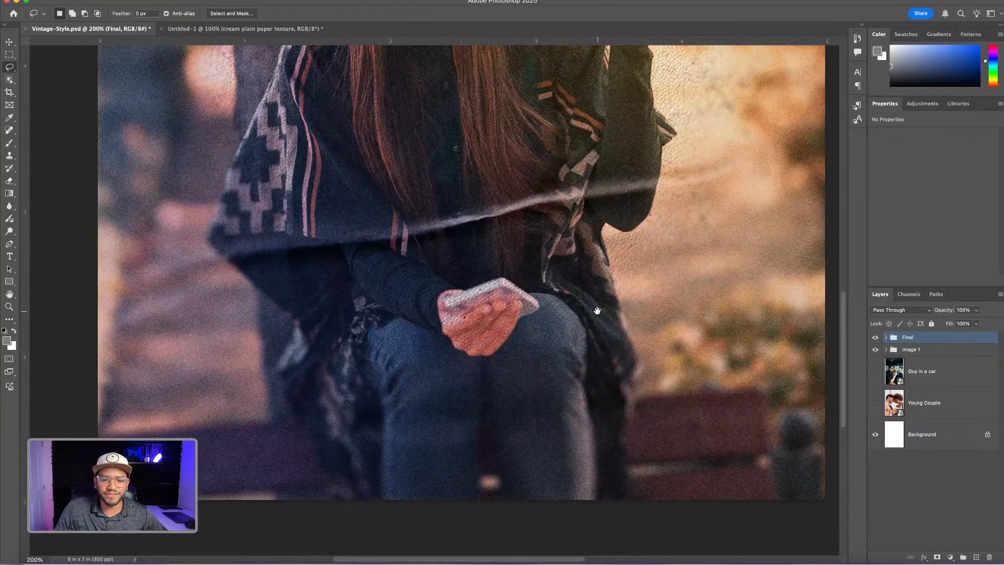
pyautogui.moveTo(597, 310); pyautogui.dragTo(605, 417)
pyautogui.moveTo(620, 272); pyautogui.dragTo(610, 327)
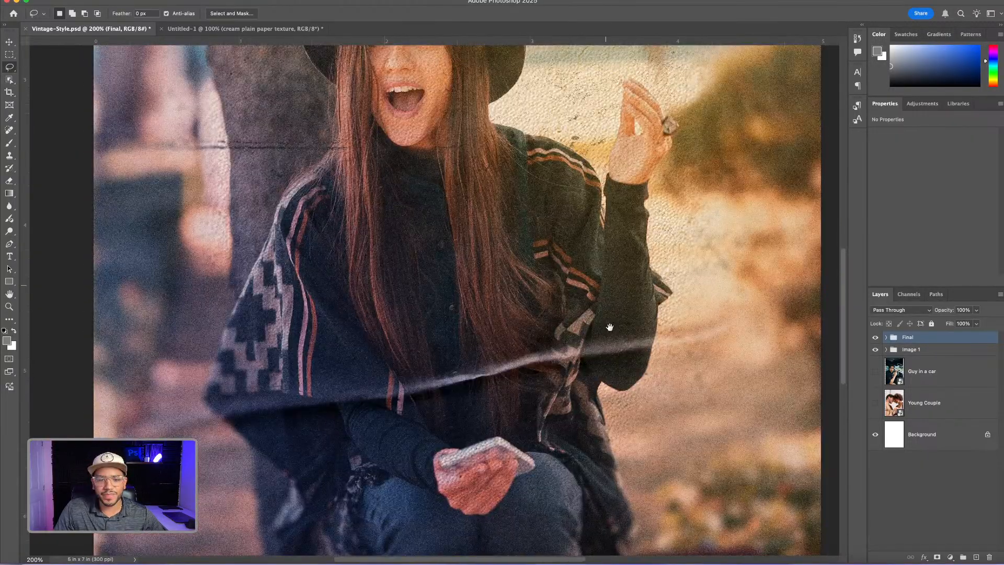
pyautogui.scroll(10, 610, 327)
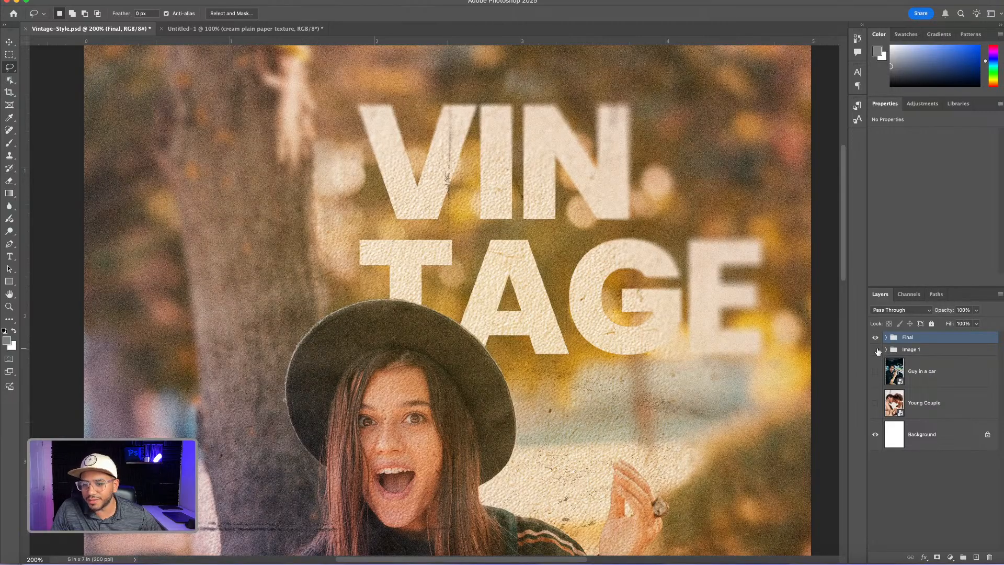
# Hide the Final and Image 1 groups, then show and select the Guy in a car layer
pyautogui.click(875, 338)
pyautogui.click(875, 371)
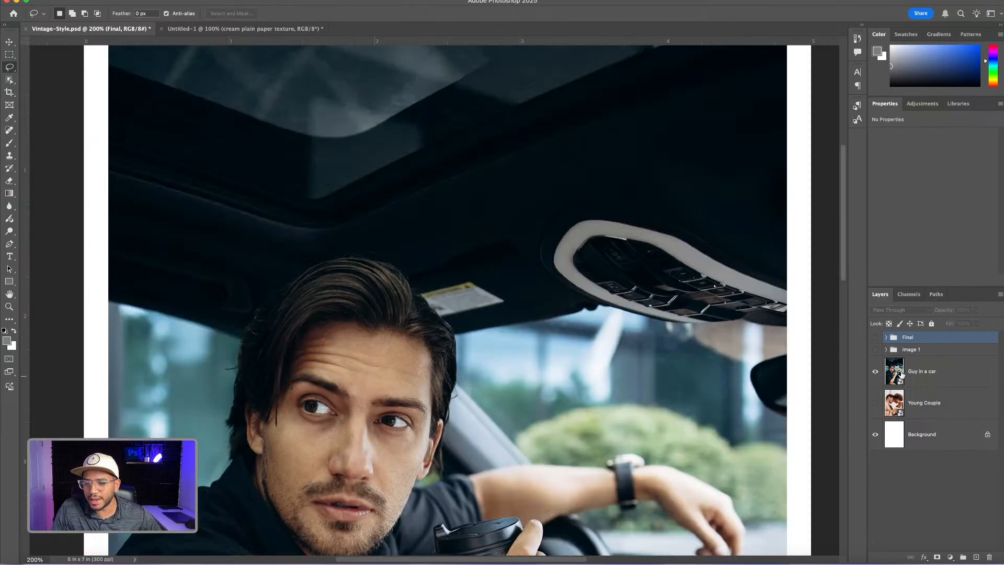
pyautogui.click(896, 372)
# Scale the Guy in a car photo to about 5.18 by 7.77 in so it fills the whole canvas
pyautogui.press('super+minus')
pyautogui.press('super+minus')
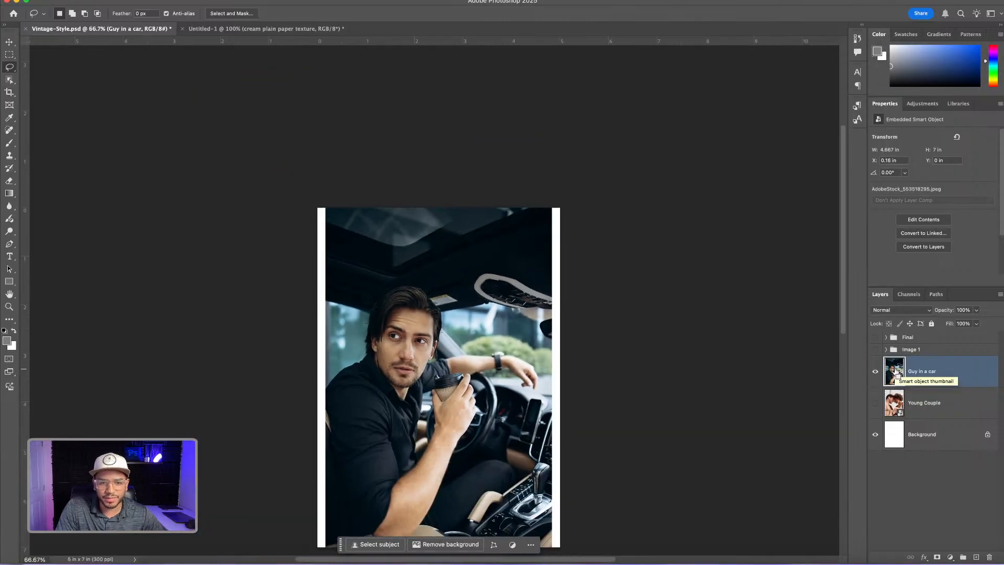
pyautogui.press('super+minus')
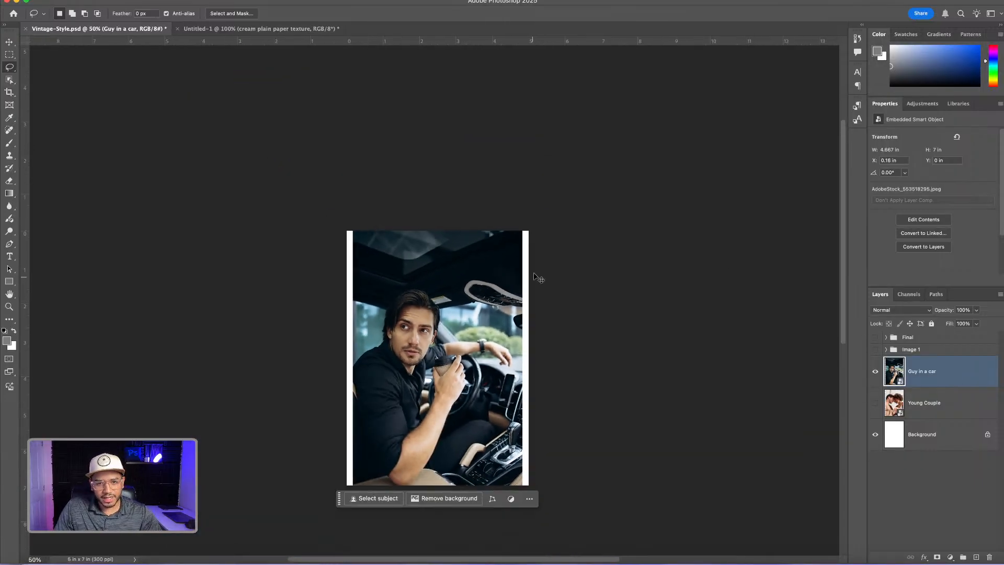
pyautogui.click(9, 43)
pyautogui.moveTo(523, 231); pyautogui.dragTo(533, 219)
pyautogui.press('Return')
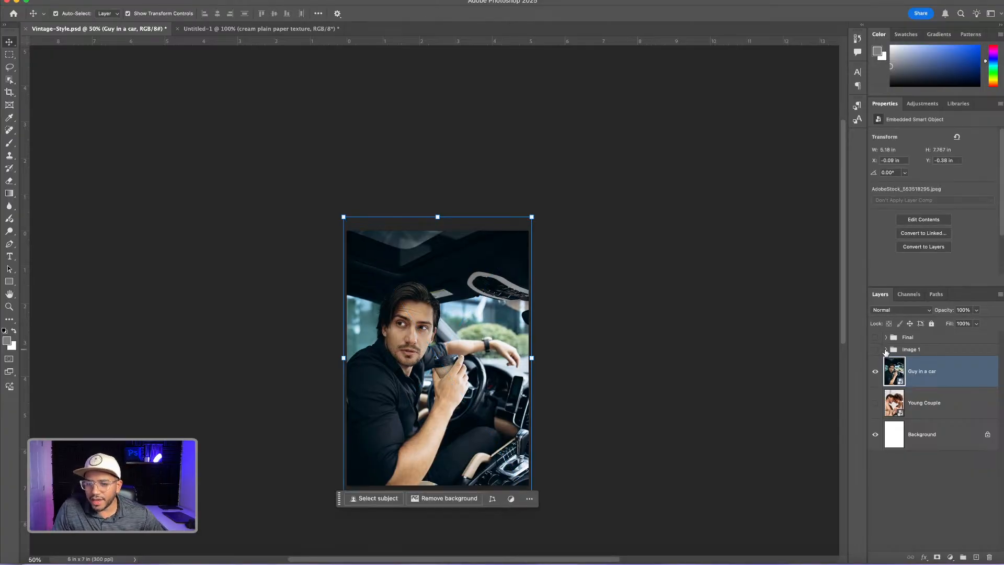
# Duplicate the Effects group from Image 1 to directly above the Guy in a car layer, and collapse Image 1
pyautogui.click(885, 350)
pyautogui.click(908, 362)
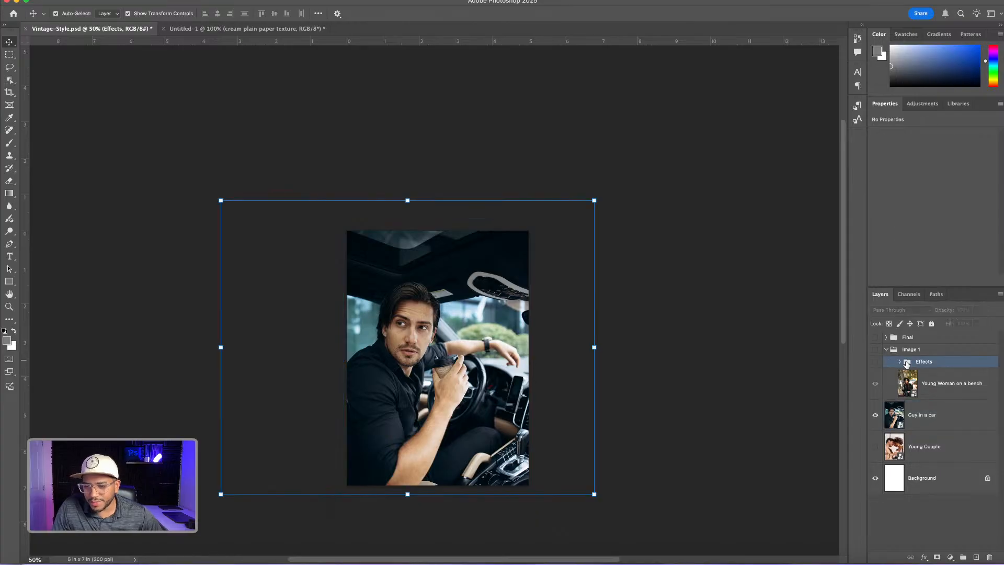
pyautogui.moveTo(907, 362); pyautogui.dragTo(916, 402)
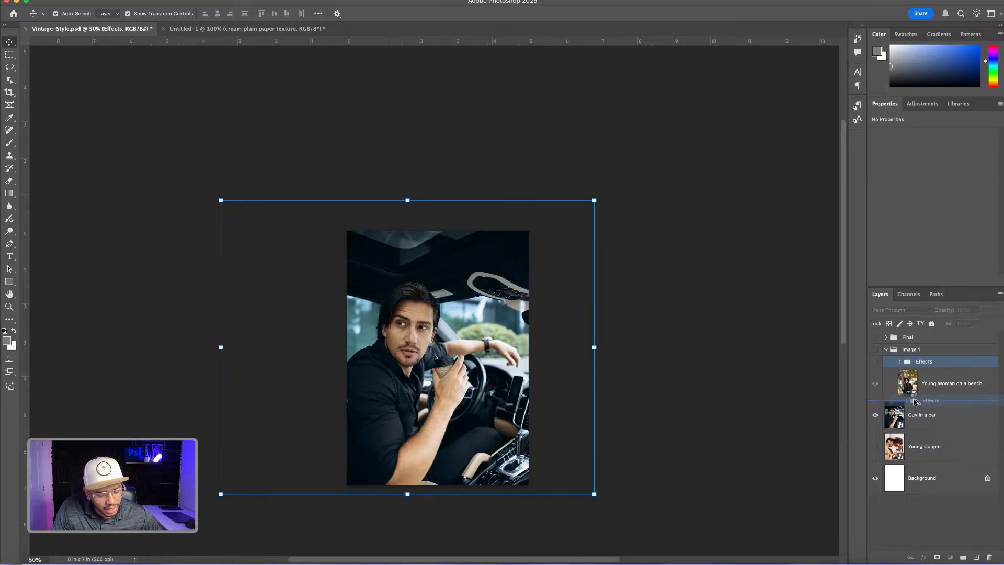
pyautogui.moveTo(916, 401); pyautogui.dragTo(874, 418)
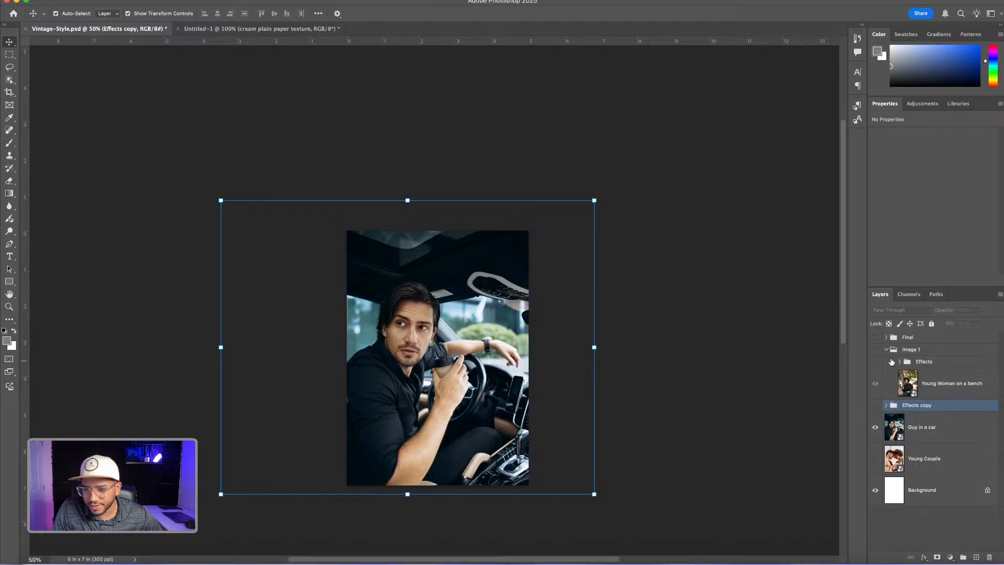
pyautogui.click(886, 350)
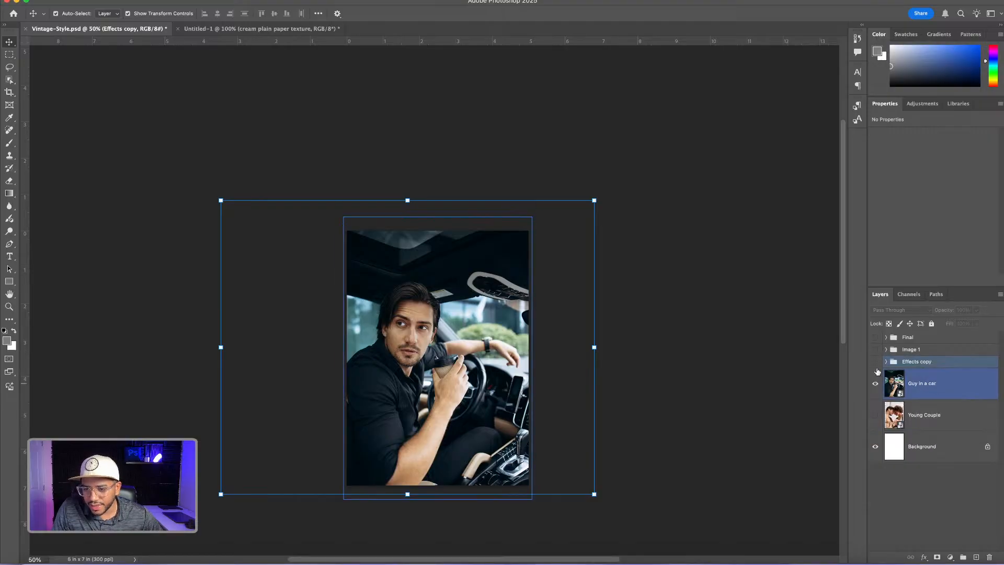
# Group the Effects copy group with the Guy in a car layer and name the new group Image 2
pyautogui.keyDown('shift'); pyautogui.click(925, 383); pyautogui.keyUp('shift')
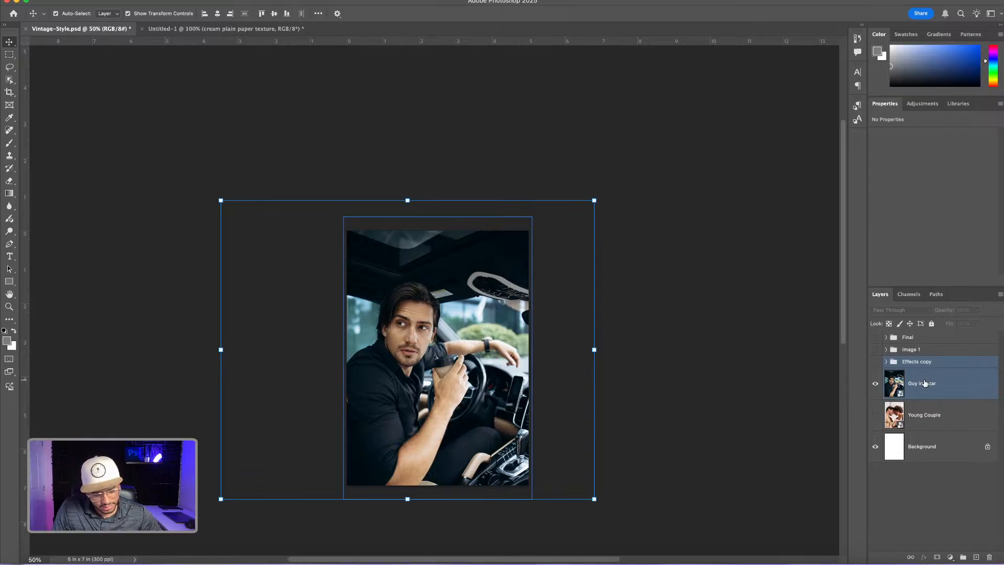
pyautogui.press('super+g')
pyautogui.doubleClick(912, 362)
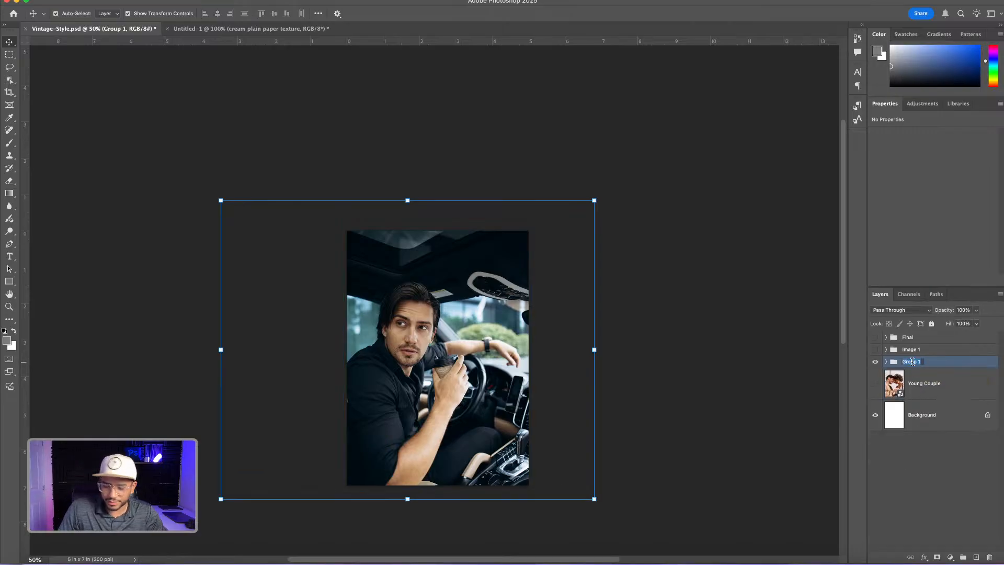
pyautogui.write('Image 2')
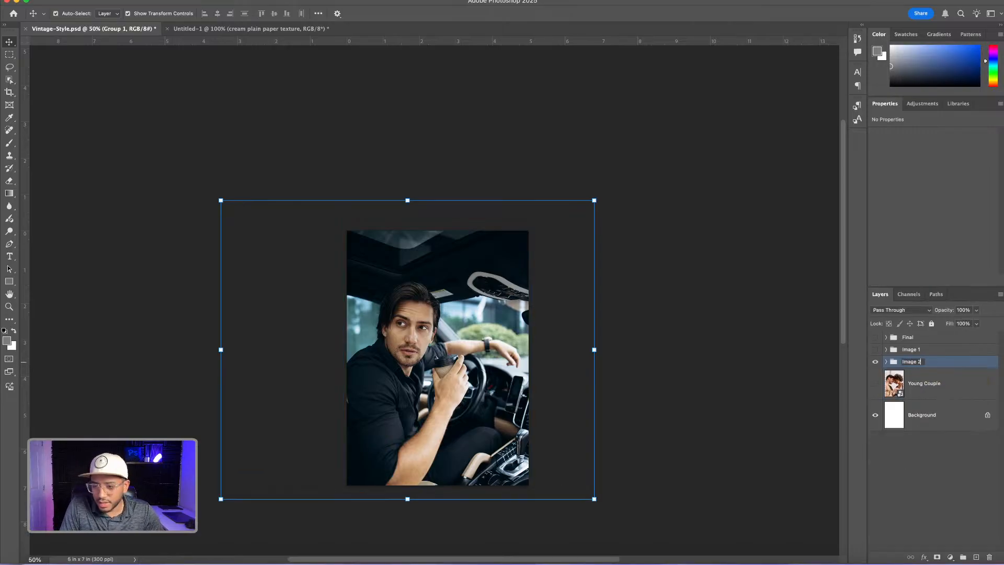
pyautogui.press('Return')
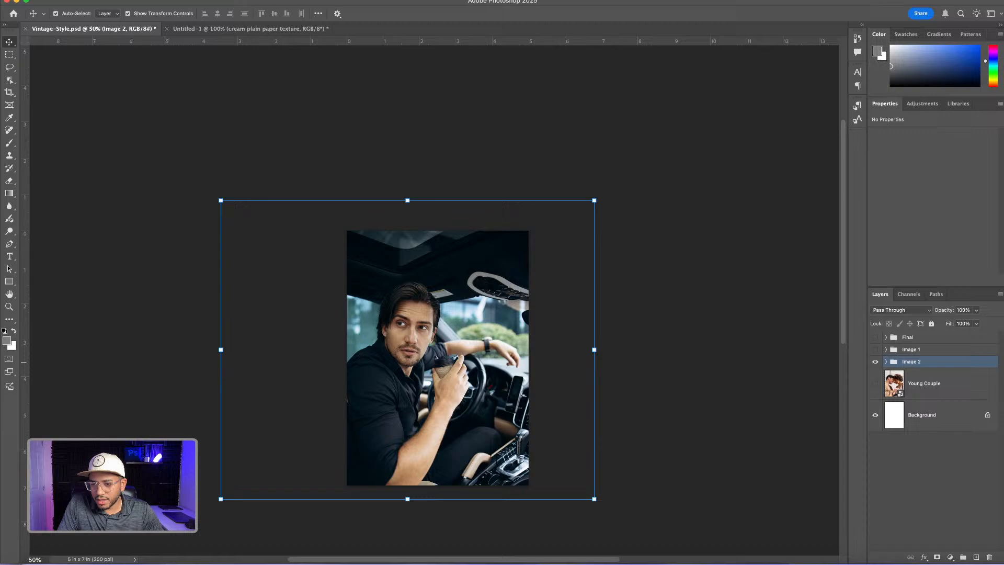
# Show the Effects copy group inside Image 2 and delete its masked Young Woman on a bench copy layer
pyautogui.click(887, 363)
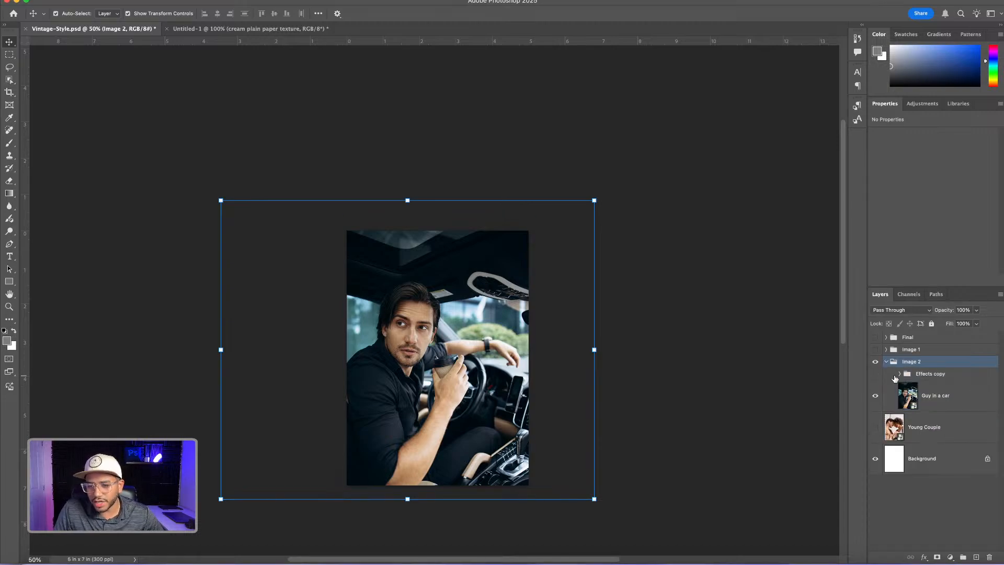
pyautogui.click(876, 375)
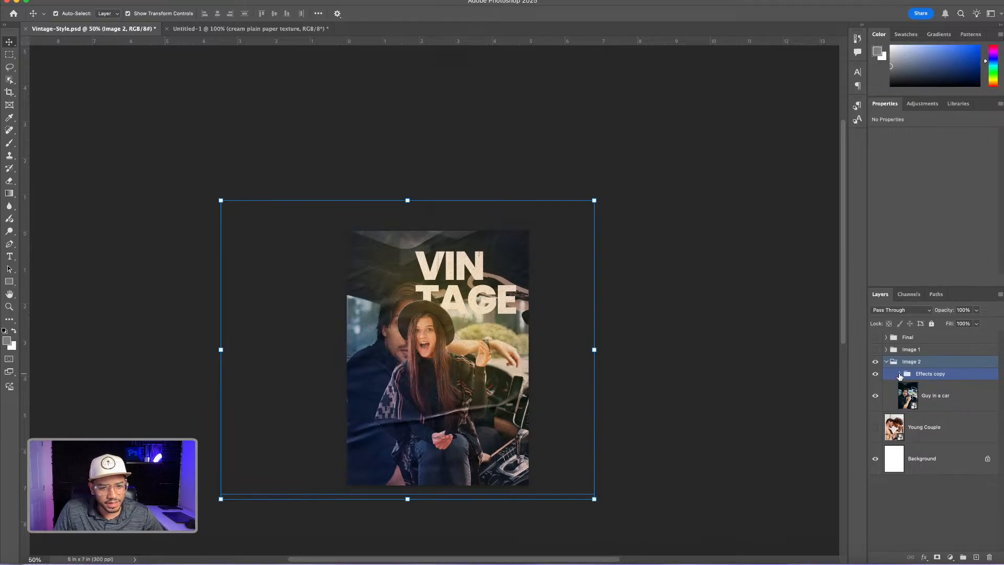
pyautogui.click(900, 374)
pyautogui.scroll(-3, 921, 408)
pyautogui.click(910, 417)
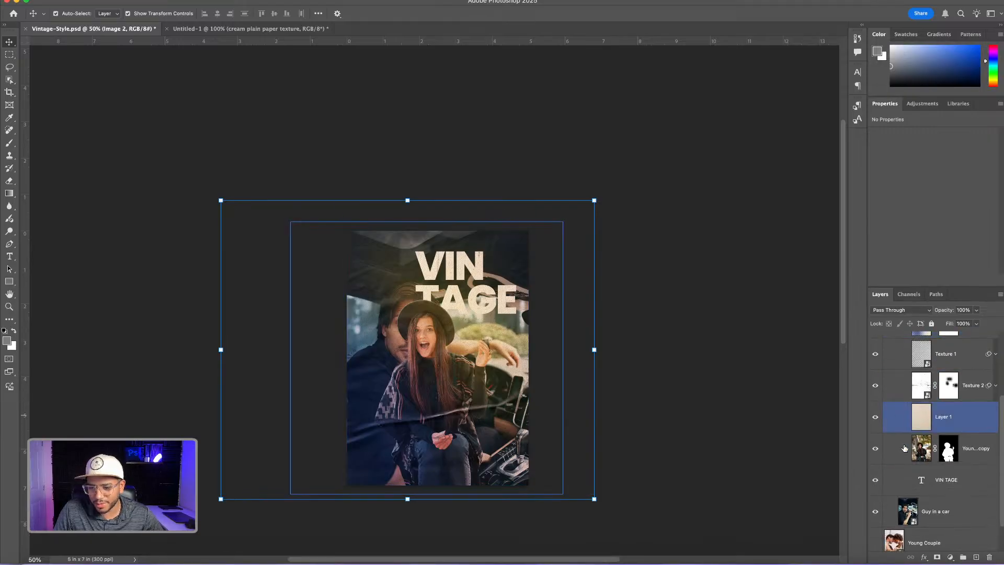
pyautogui.click(905, 448)
pyautogui.click(876, 449)
pyautogui.scroll(-1, 921, 418)
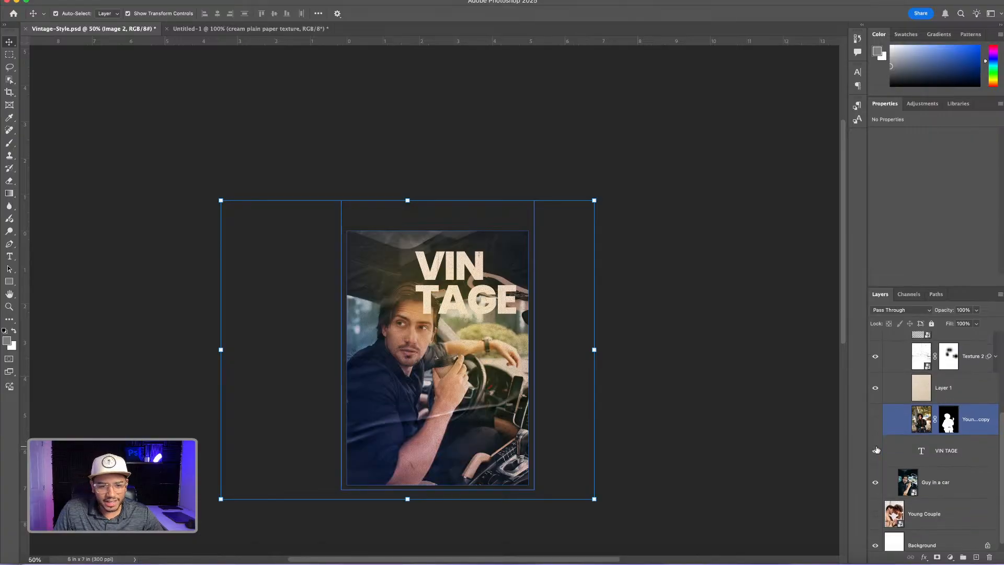
pyautogui.click(905, 419)
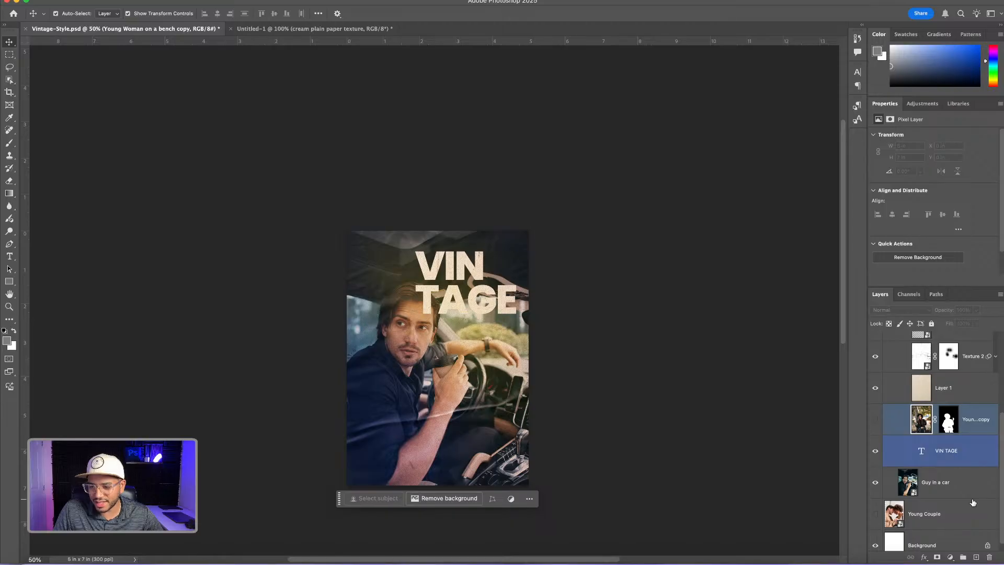
pyautogui.click(990, 557)
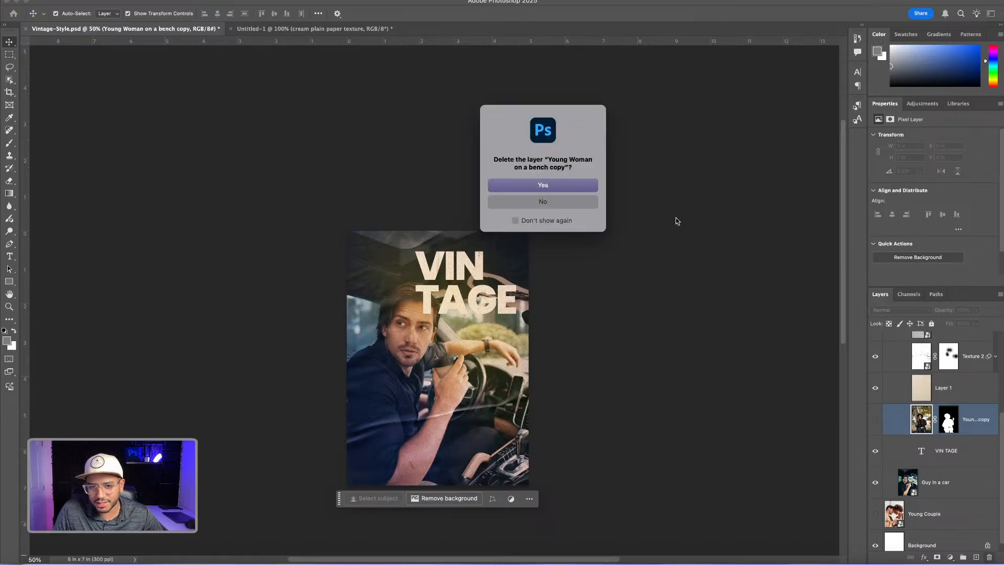
pyautogui.click(549, 183)
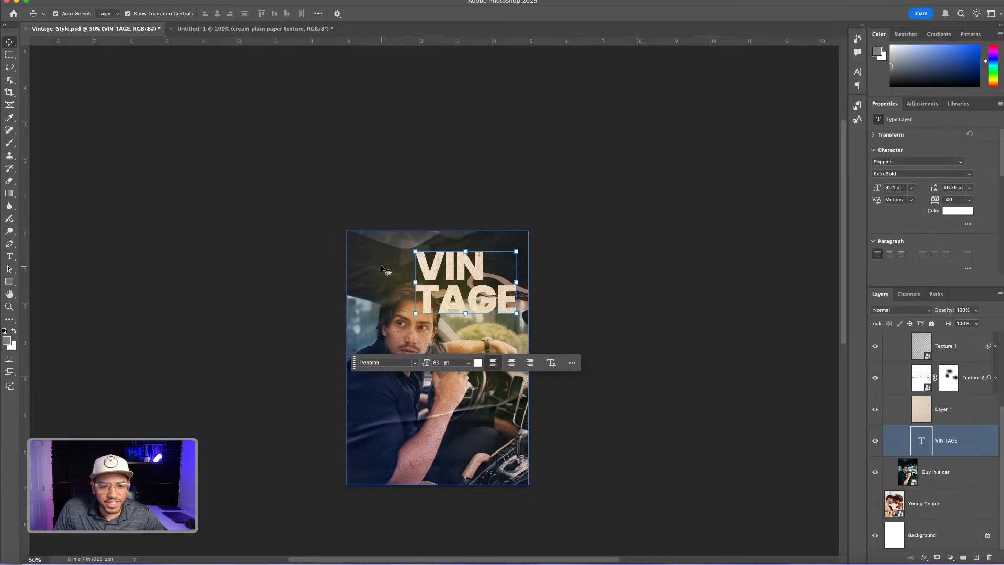
# Collapse the Effects copy group and toggle its visibility to compare the vintage effects with the original car photo
pyautogui.scroll(4, 901, 377)
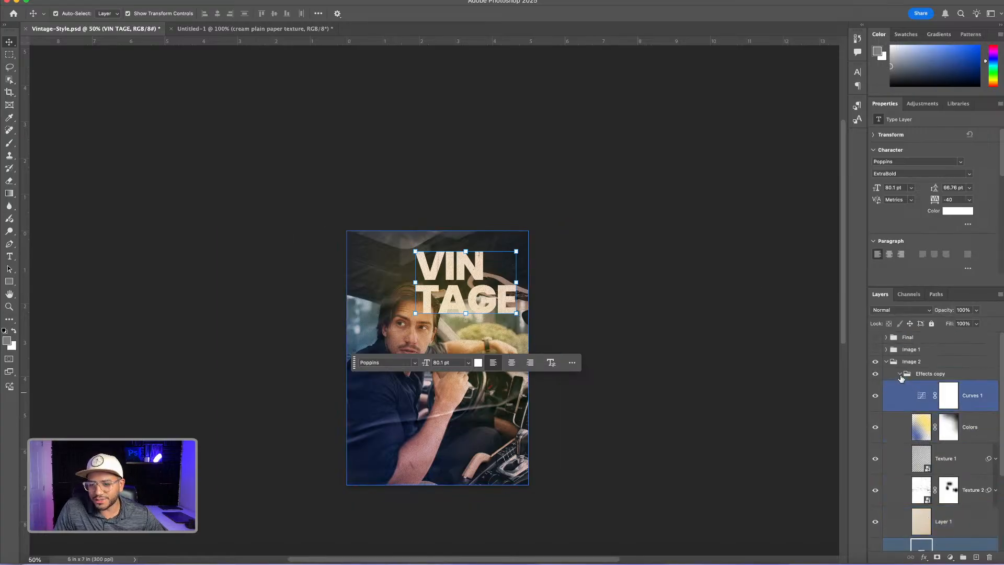
pyautogui.click(902, 377)
pyautogui.click(900, 373)
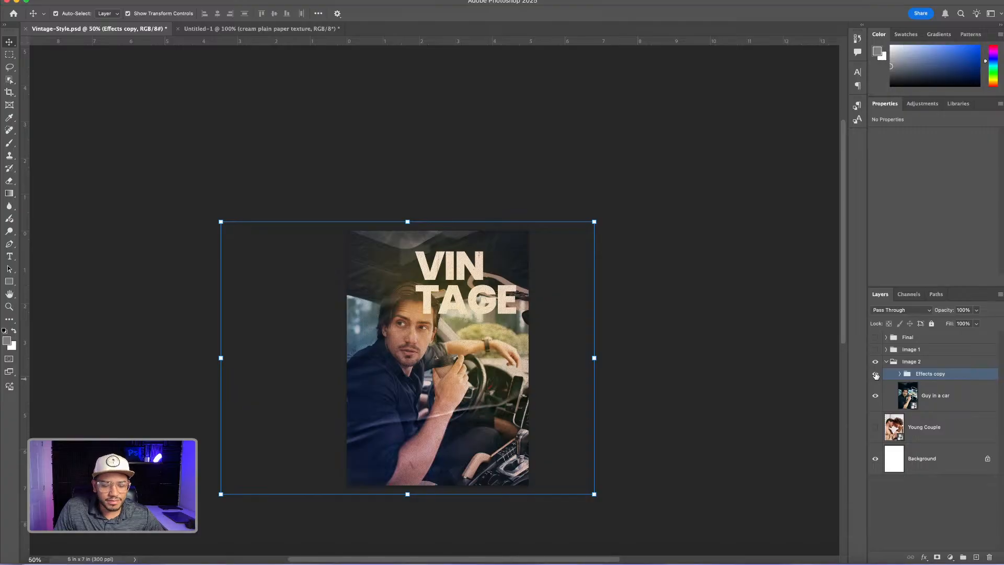
pyautogui.click(876, 375)
pyautogui.click(876, 375)
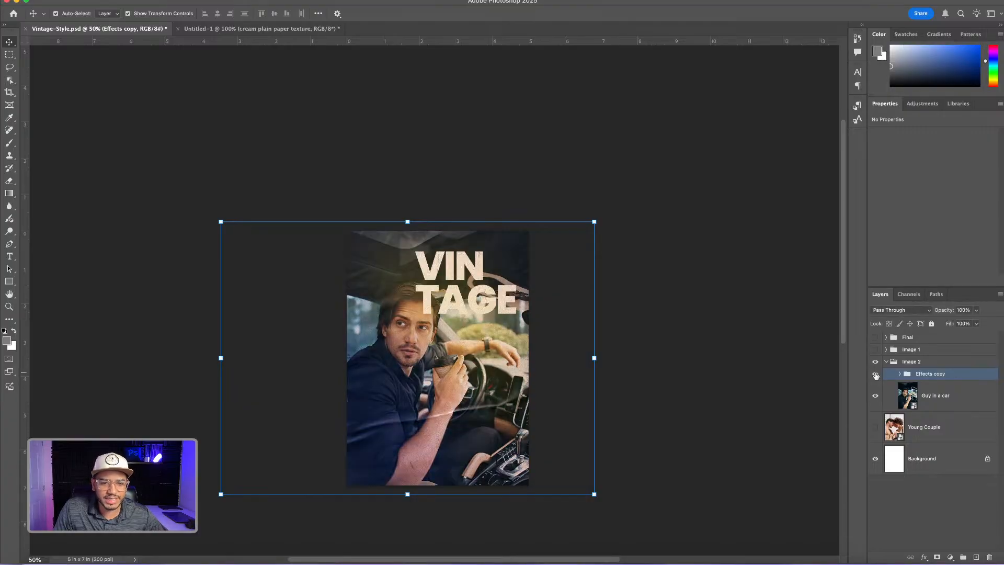
pyautogui.click(877, 375)
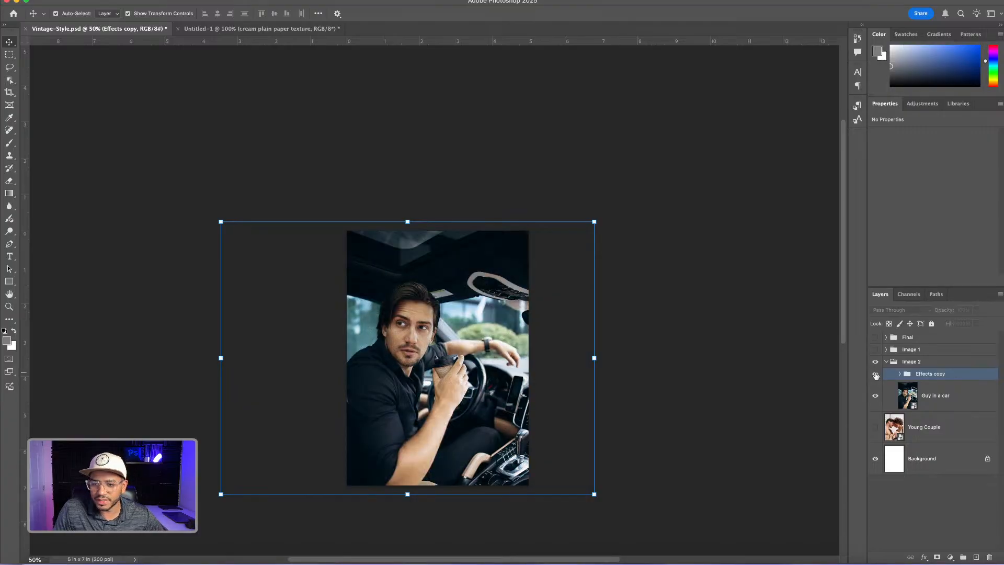
pyautogui.click(876, 374)
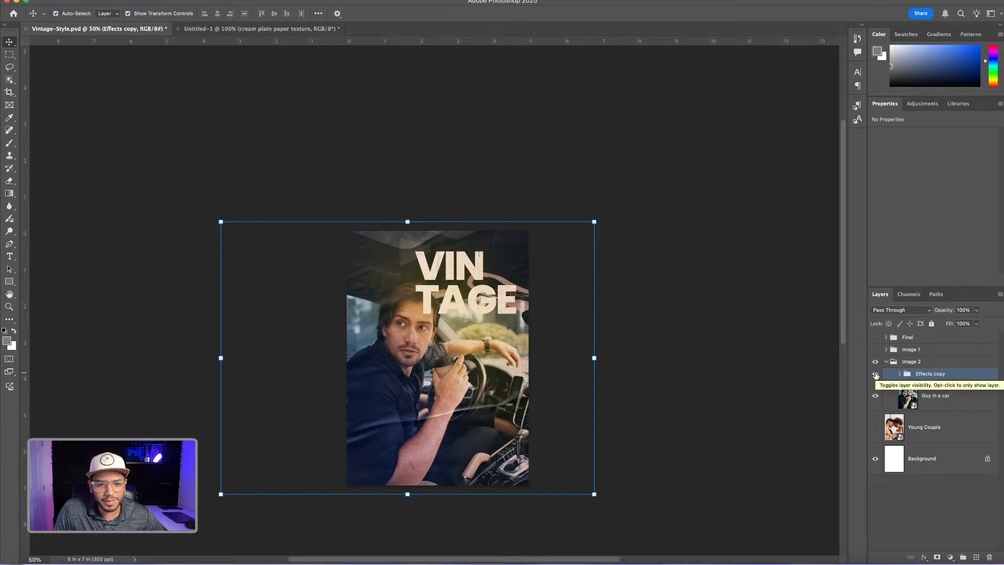
pyautogui.click(876, 375)
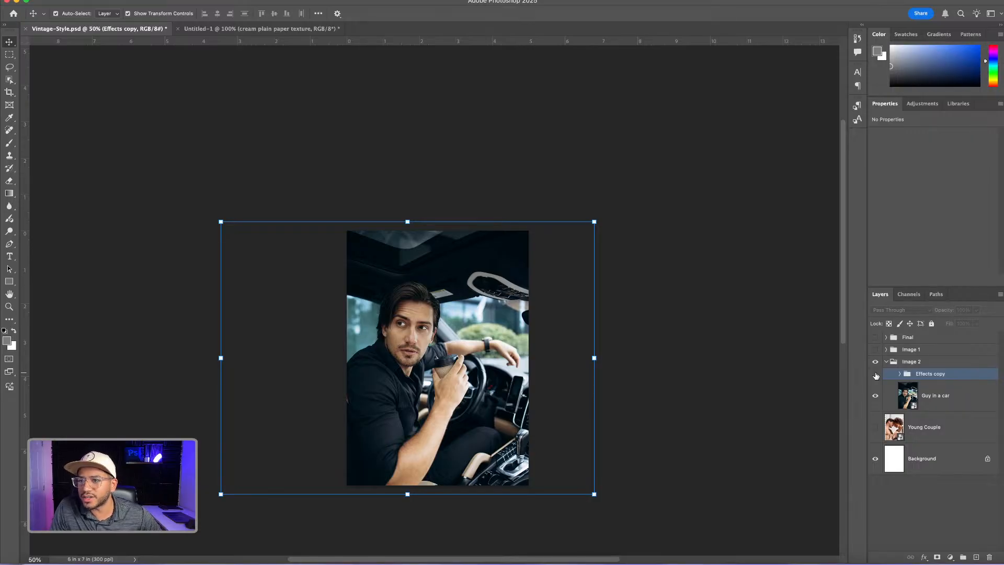
pyautogui.click(876, 374)
pyautogui.click(876, 375)
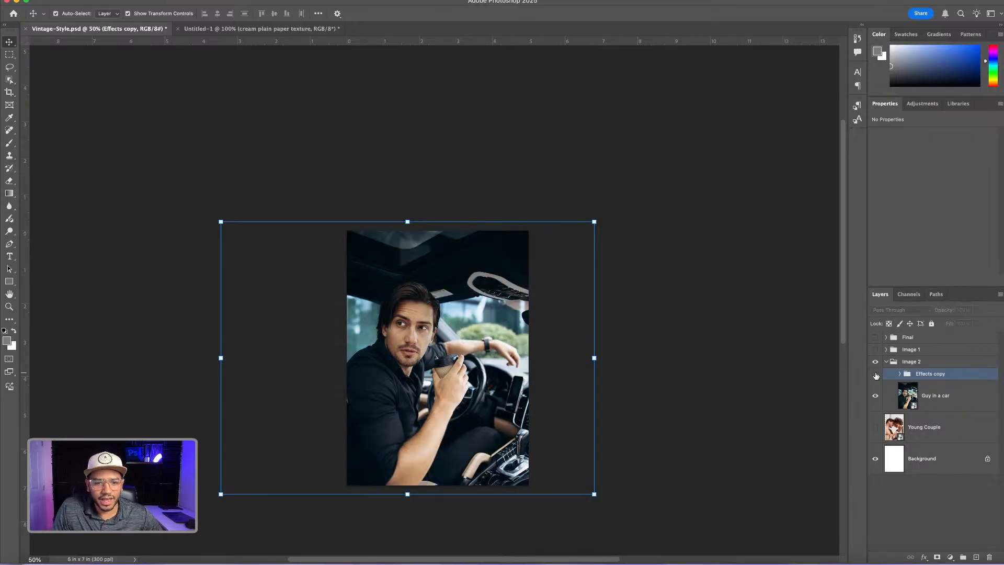
pyautogui.click(877, 375)
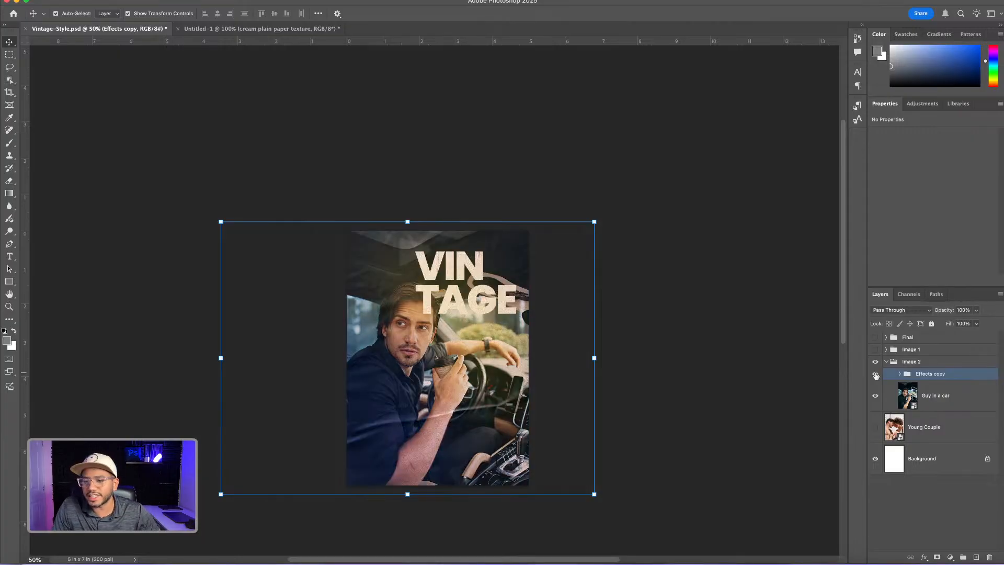
# Hide the Effects copy group, select the man on the Guy in a car layer by object selection, and copy him to a new layer
pyautogui.click(876, 374)
pyautogui.click(913, 390)
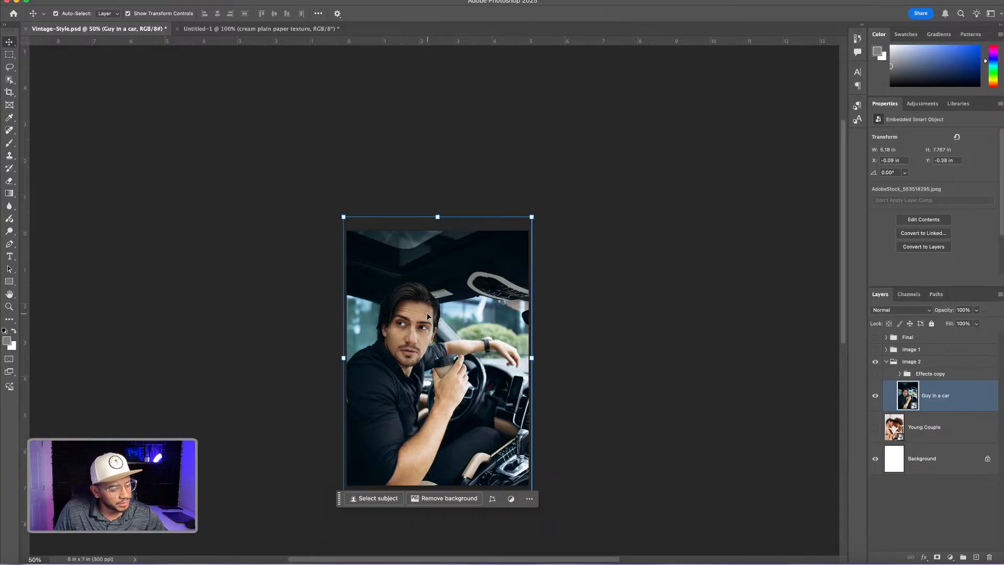
pyautogui.click(9, 80)
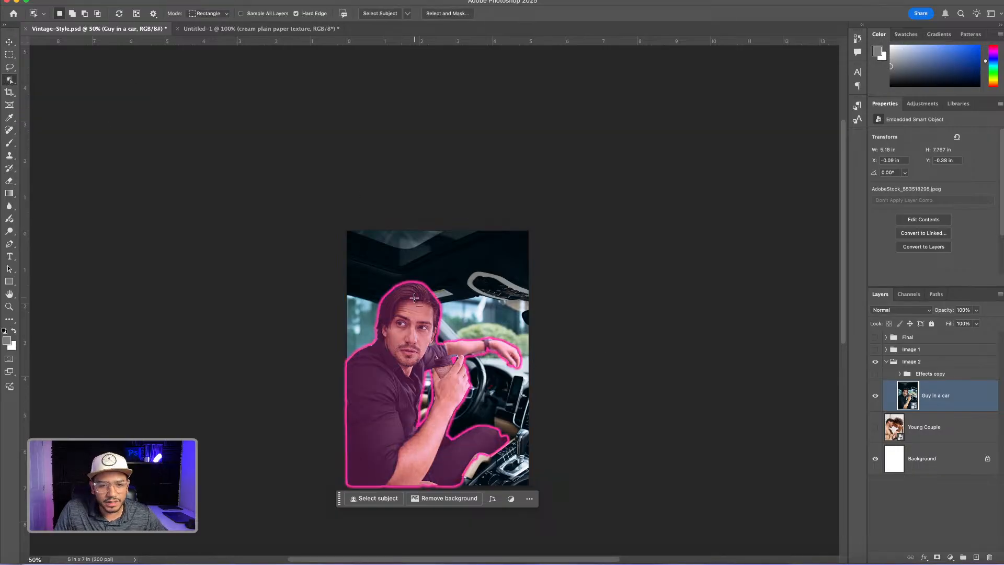
pyautogui.click(414, 298)
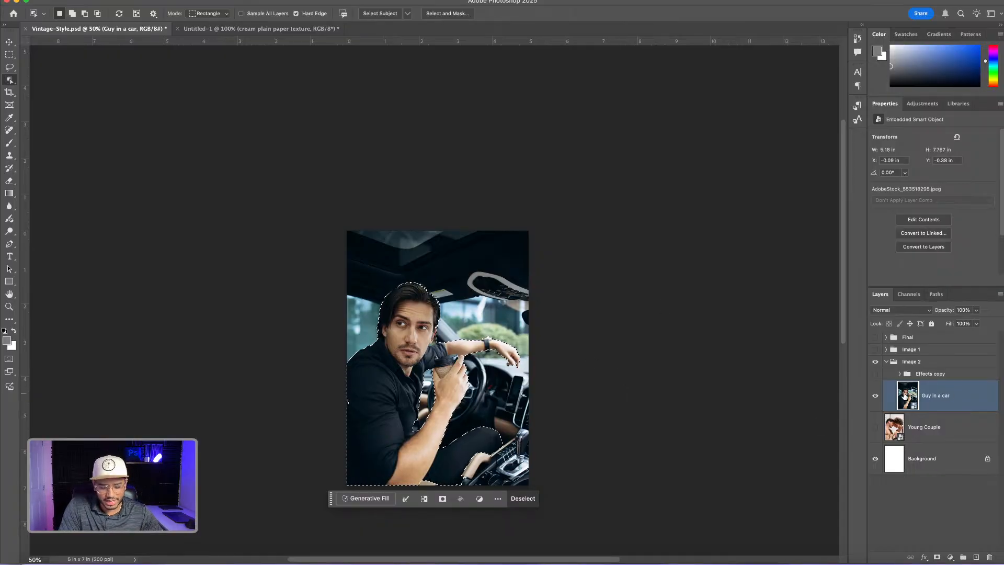
pyautogui.hotkey('ctrl', 'j')
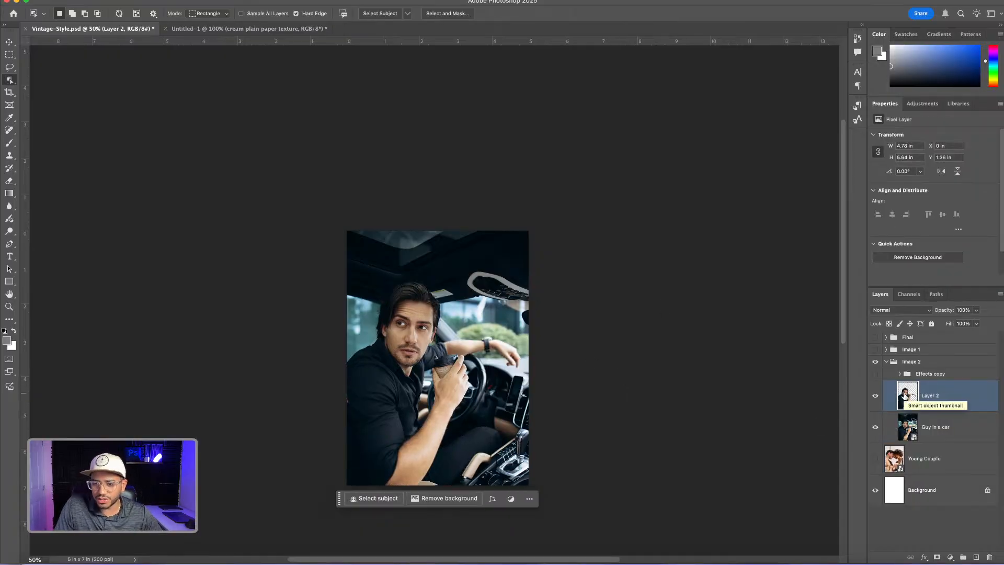
# Show the Effects copy group and move the man's cutout layer inside it, directly above the VIN TAGE text layer
pyautogui.click(875, 374)
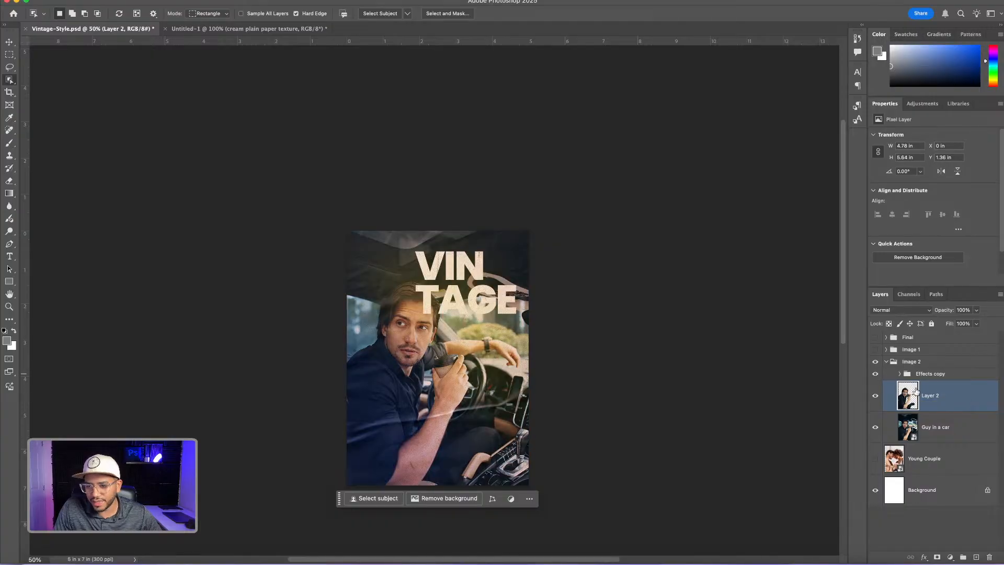
pyautogui.click(901, 374)
pyautogui.scroll(-3, 942, 467)
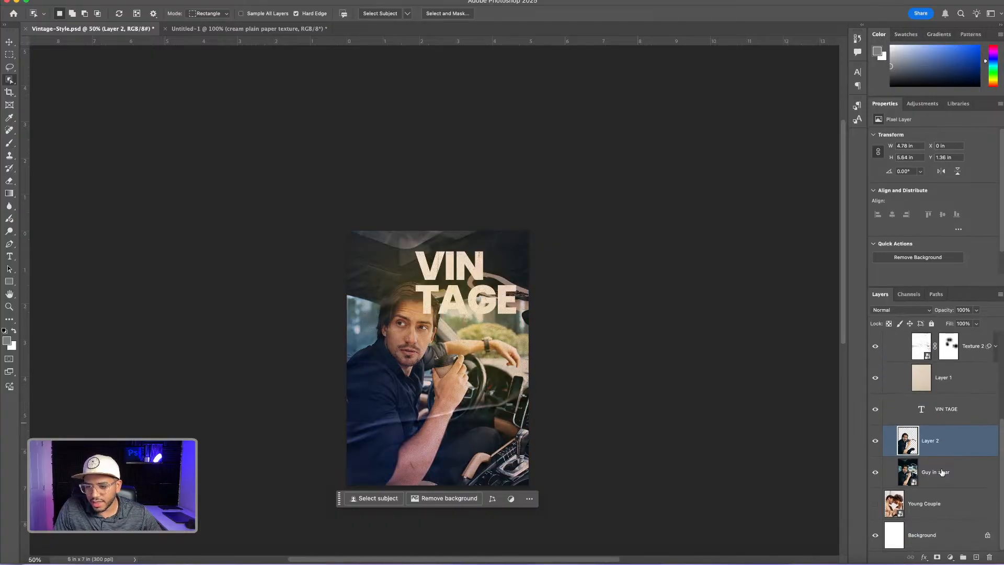
pyautogui.scroll(1, 940, 458)
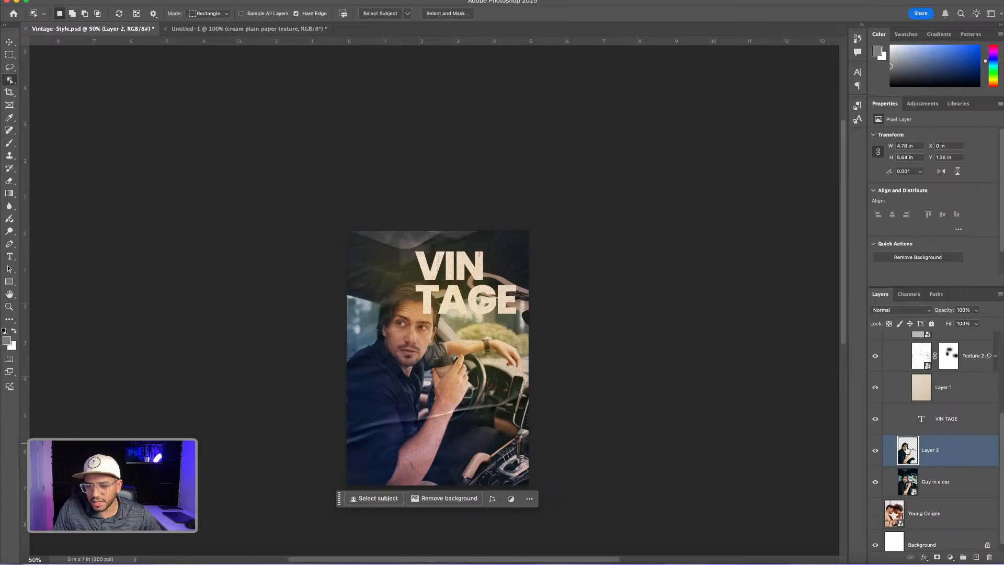
pyautogui.moveTo(908, 451); pyautogui.dragTo(911, 414)
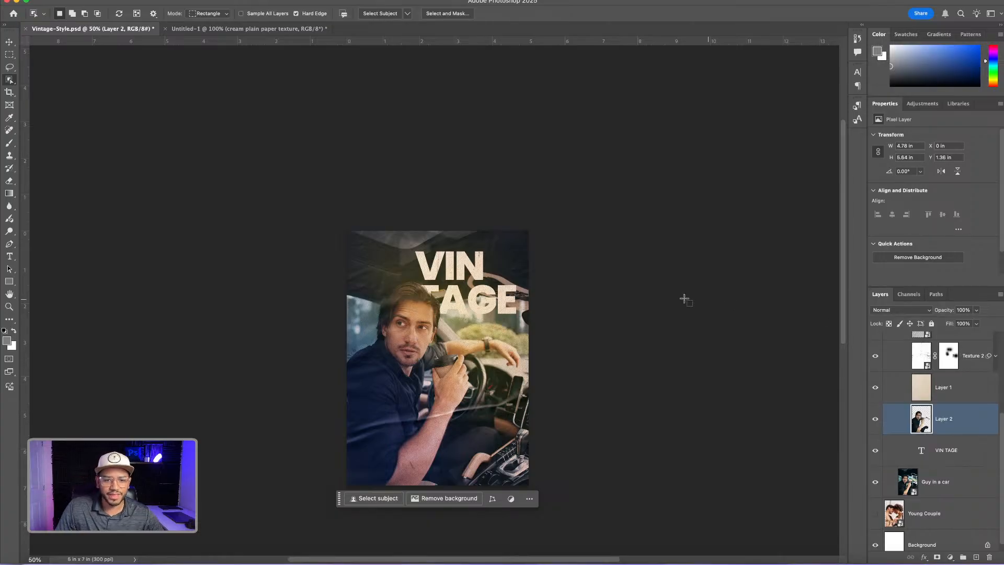
pyautogui.press('super+equal')
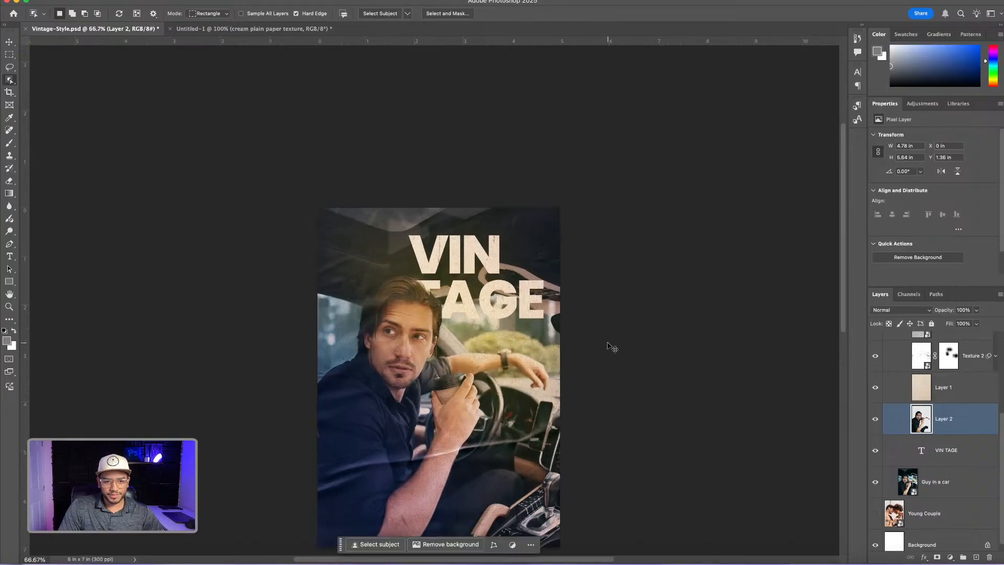
pyautogui.moveTo(519, 353); pyautogui.dragTo(565, 271)
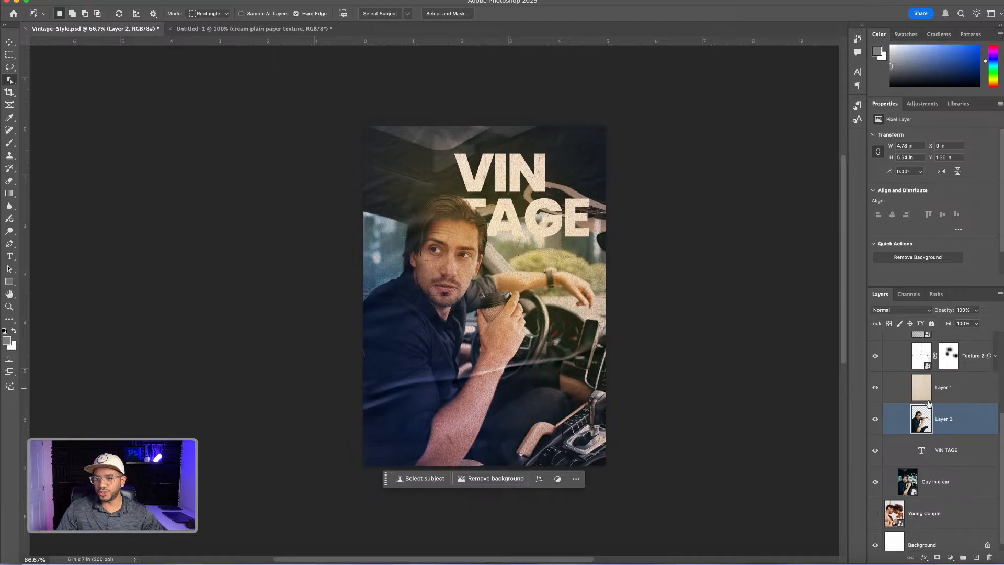
# Collapse the Effects copy and Image 2 groups and toggle the Final group's visibility to compare the two designs
pyautogui.scroll(5, 926, 404)
pyautogui.click(900, 374)
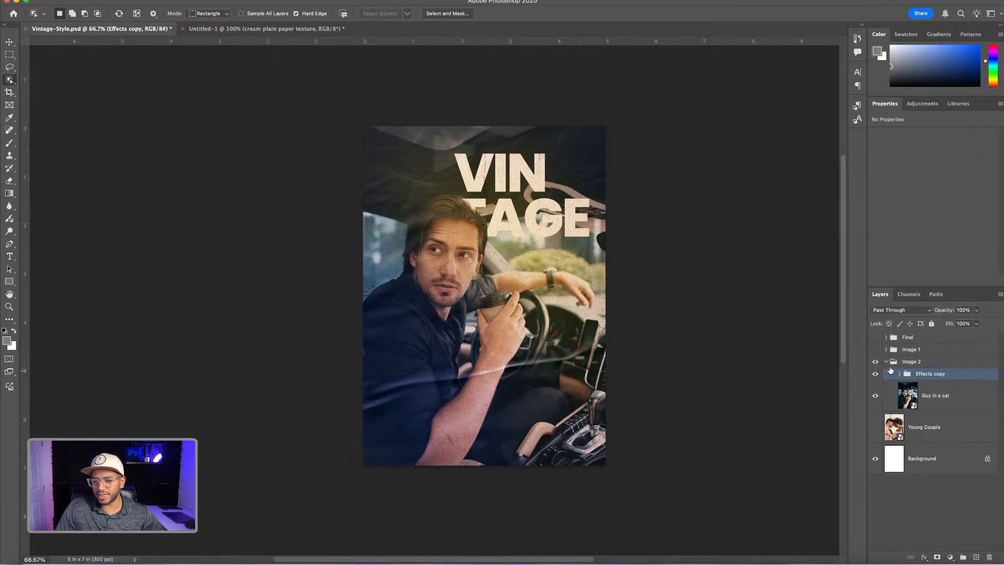
pyautogui.click(887, 361)
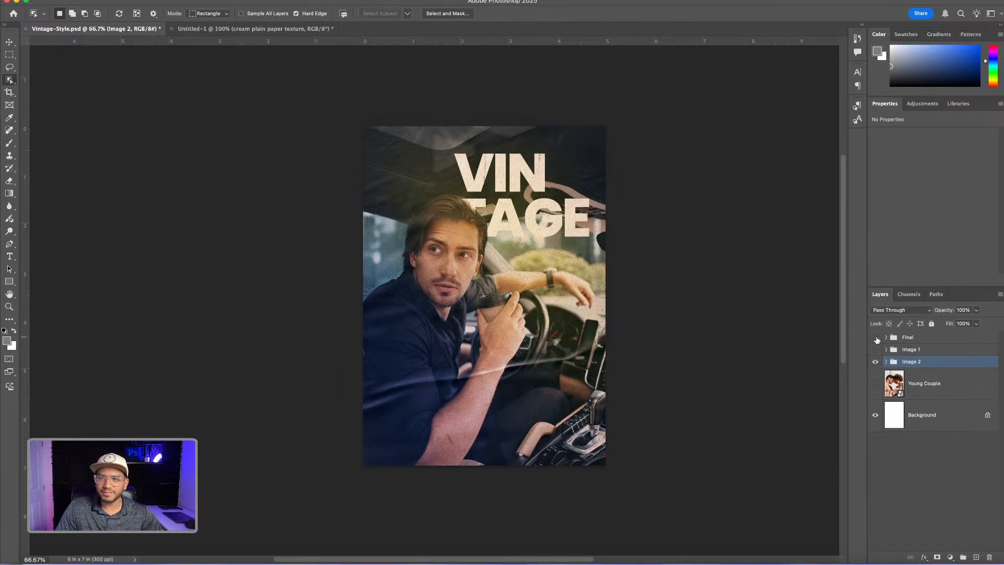
pyautogui.click(877, 338)
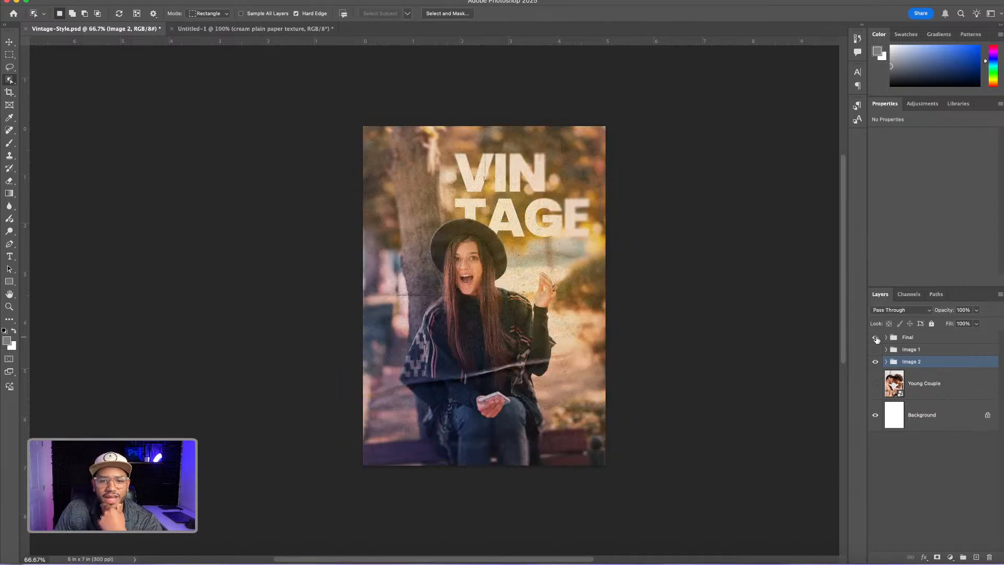
pyautogui.click(877, 339)
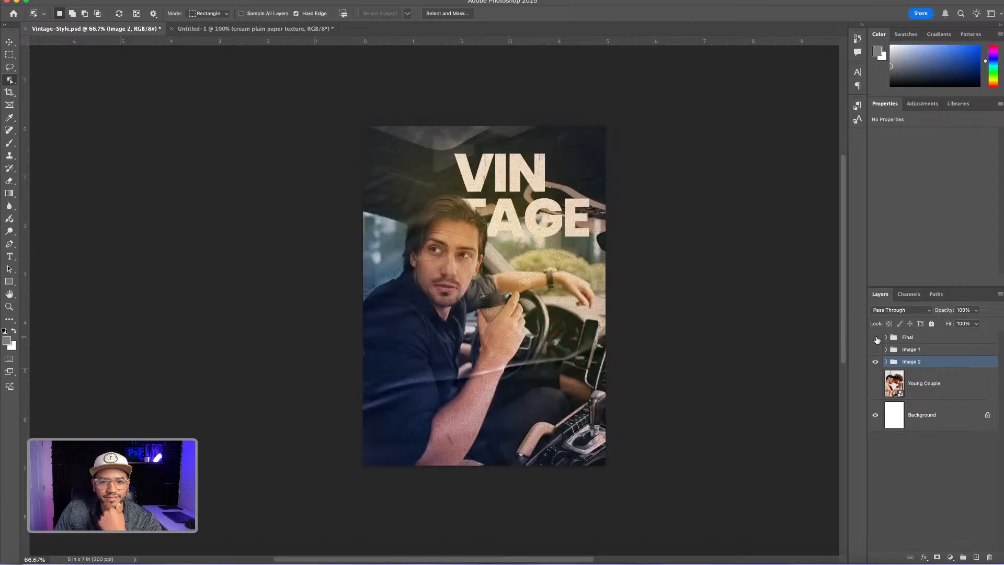
pyautogui.click(877, 339)
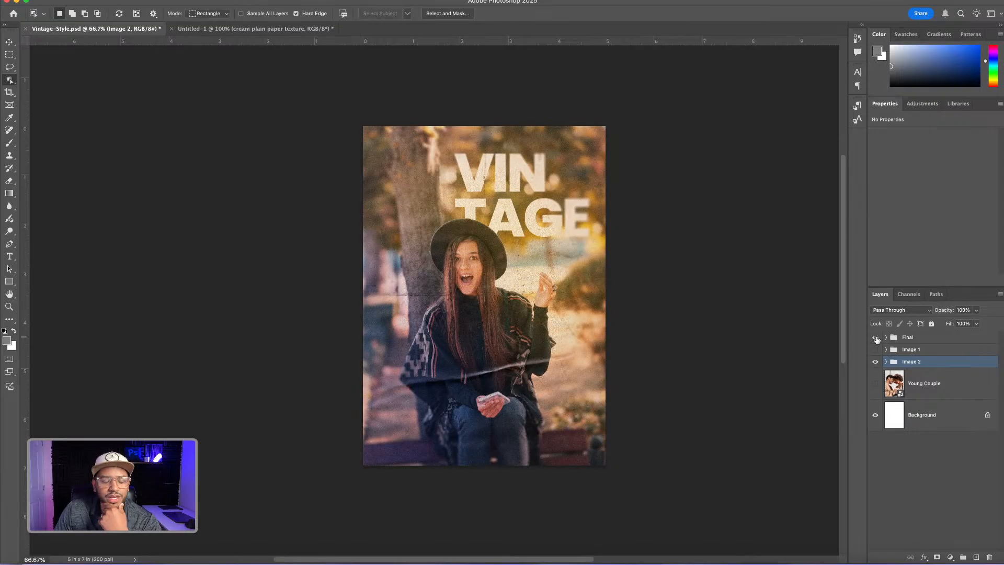
pyautogui.click(876, 339)
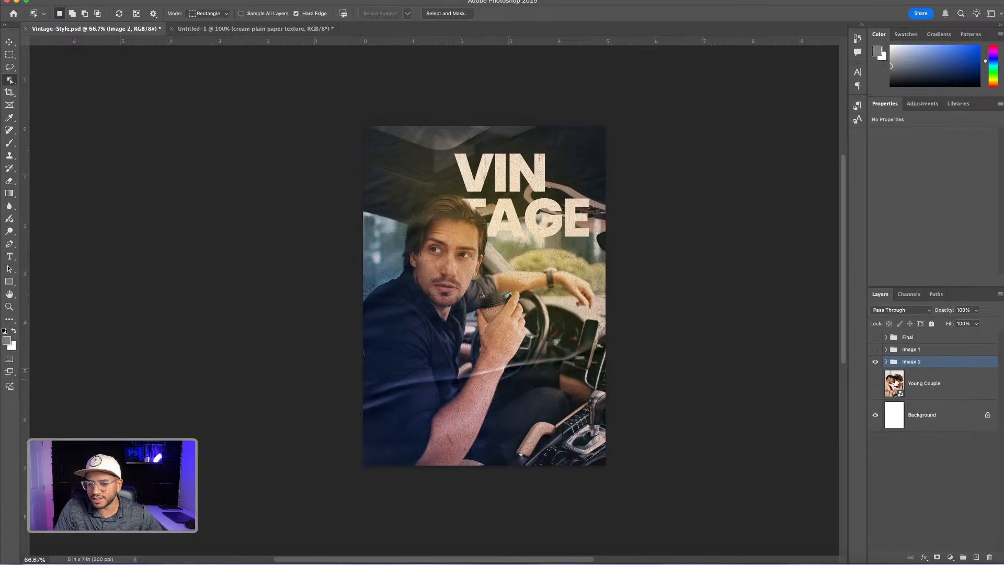
# Duplicate the Effects copy group from Image 2 to directly above the Young Couple layer
pyautogui.click(896, 382)
pyautogui.click(886, 362)
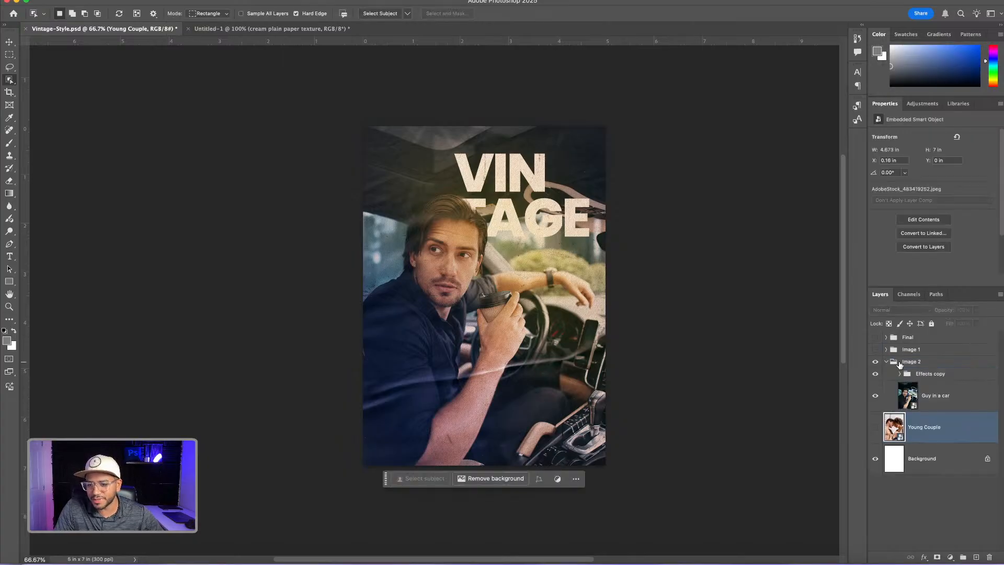
pyautogui.click(907, 374)
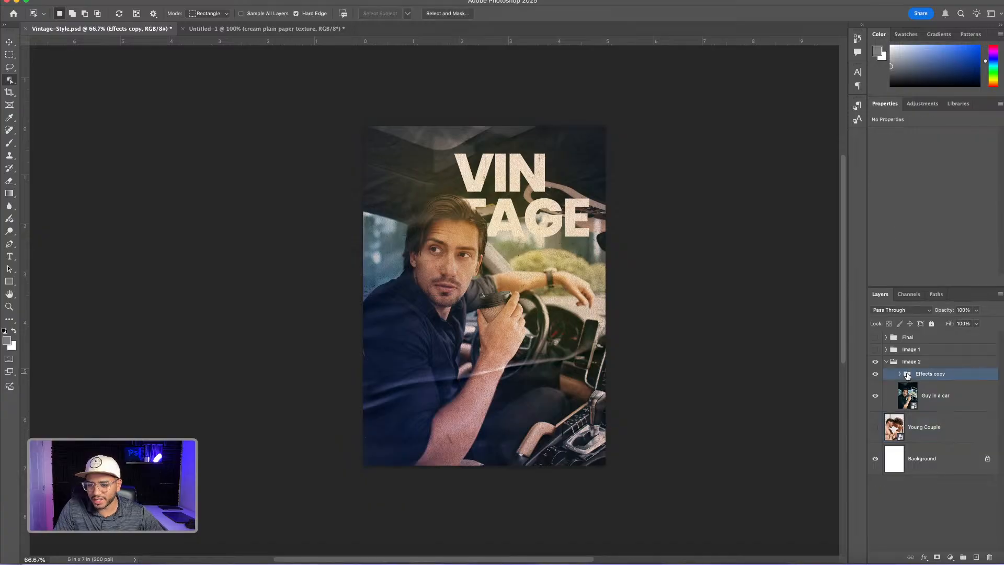
pyautogui.moveTo(907, 375); pyautogui.dragTo(909, 417)
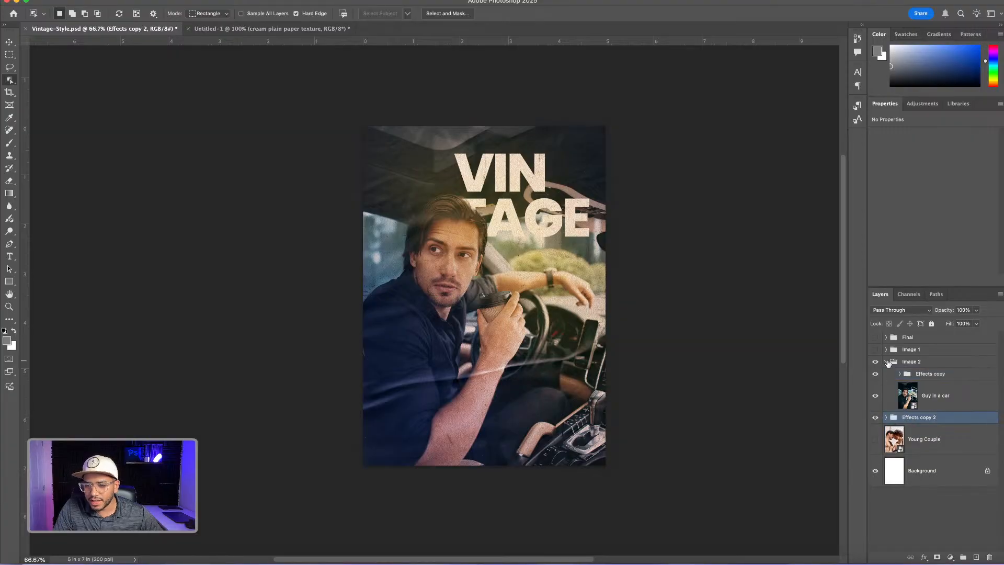
# Collapse and hide the Image 2 group, and show the Young Couple layer
pyautogui.click(888, 362)
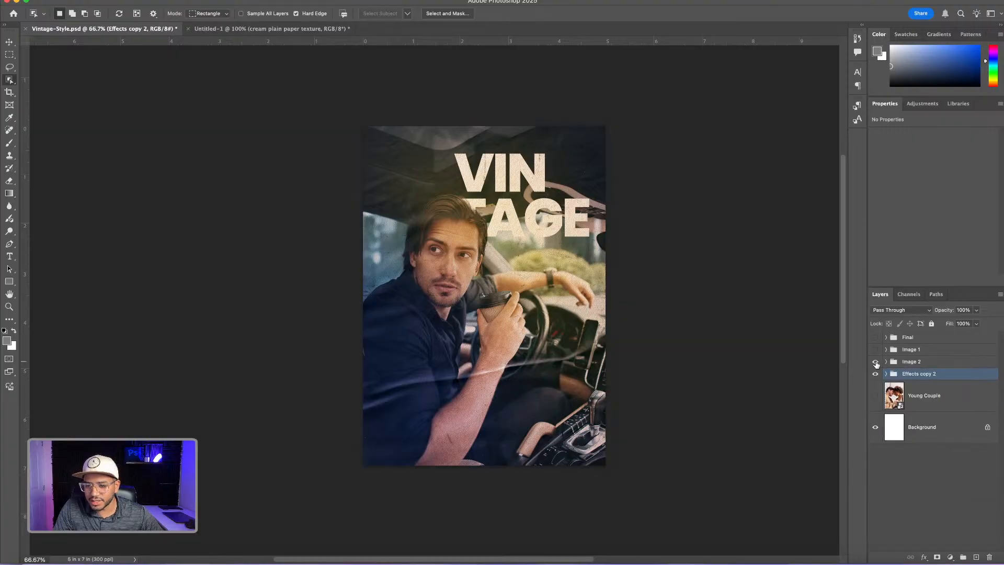
pyautogui.click(877, 363)
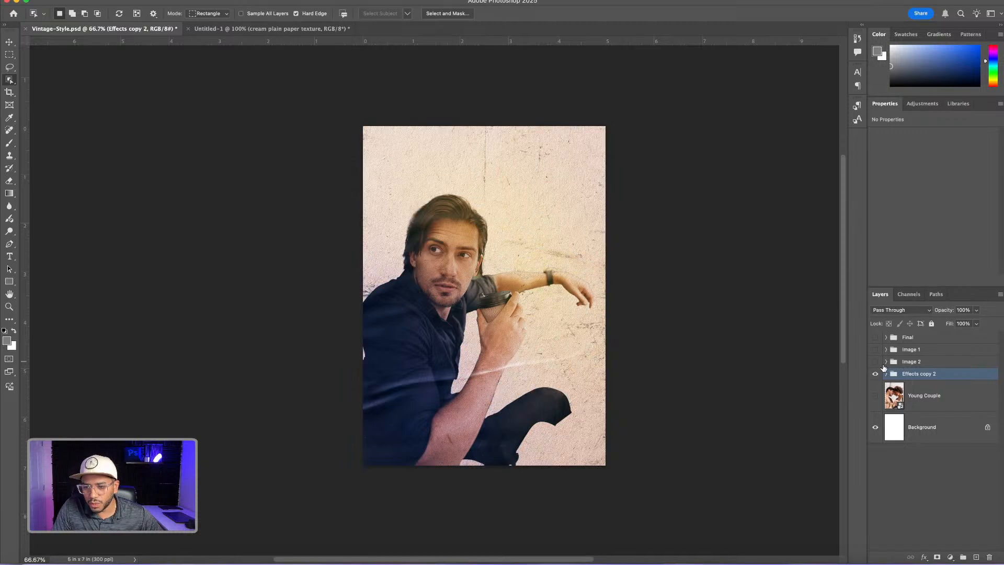
pyautogui.click(876, 396)
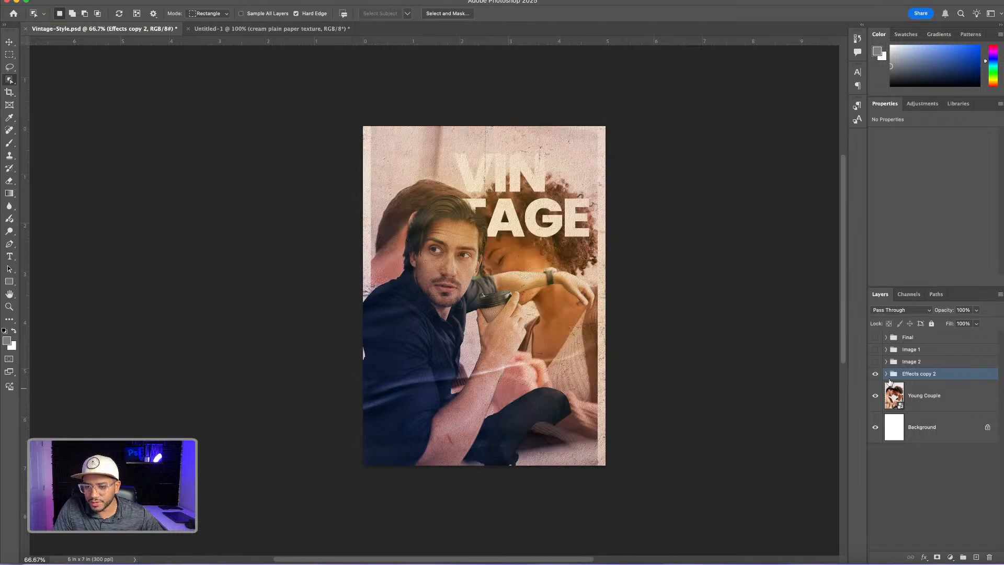
# Expand the Effects copy 2 group and hide the cutout of the man inside it
pyautogui.click(887, 374)
pyautogui.scroll(-3, 874, 446)
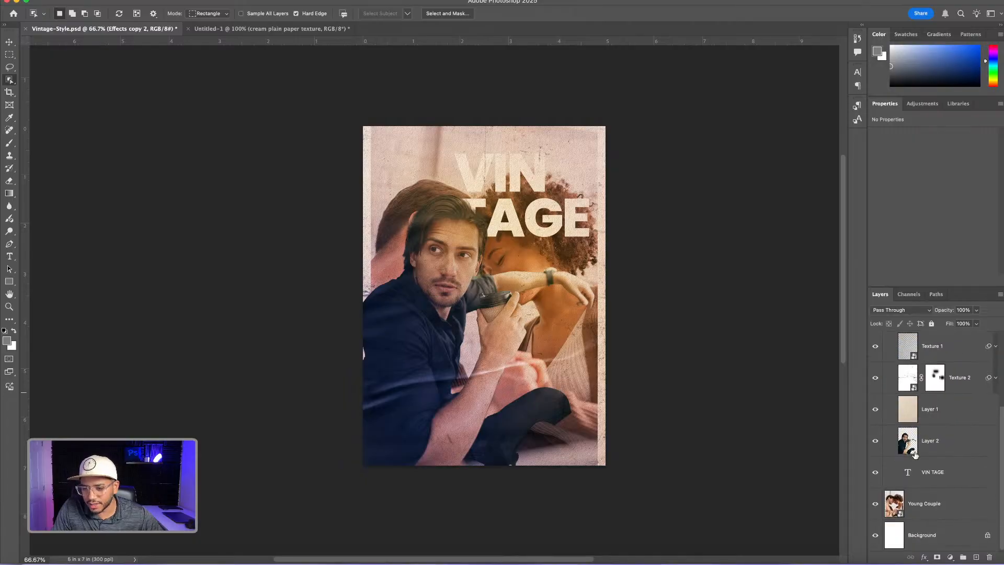
pyautogui.click(876, 442)
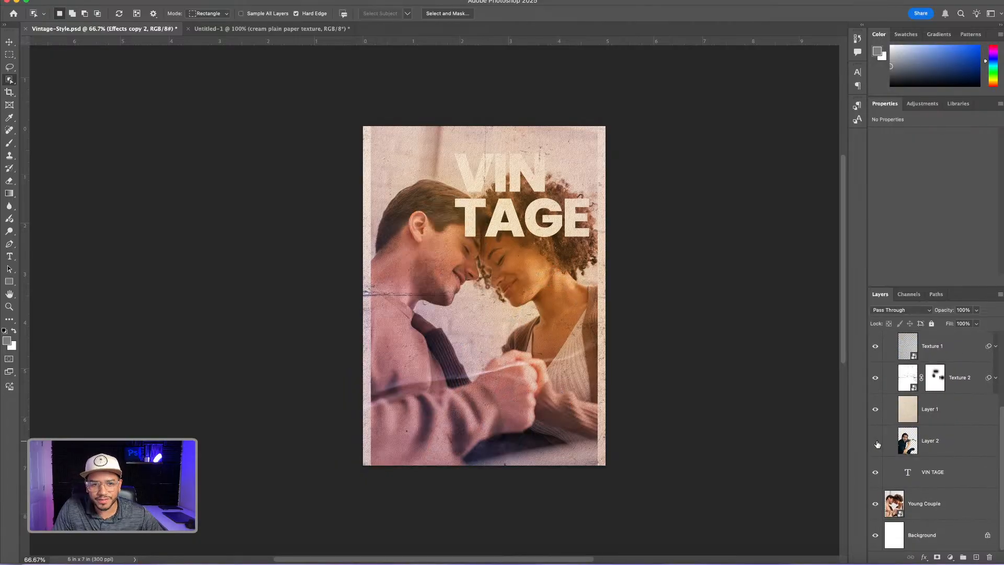
# Scale the Young Couple photo up to about 5.02 by 7.52 in so it fills the canvas width
pyautogui.click(912, 504)
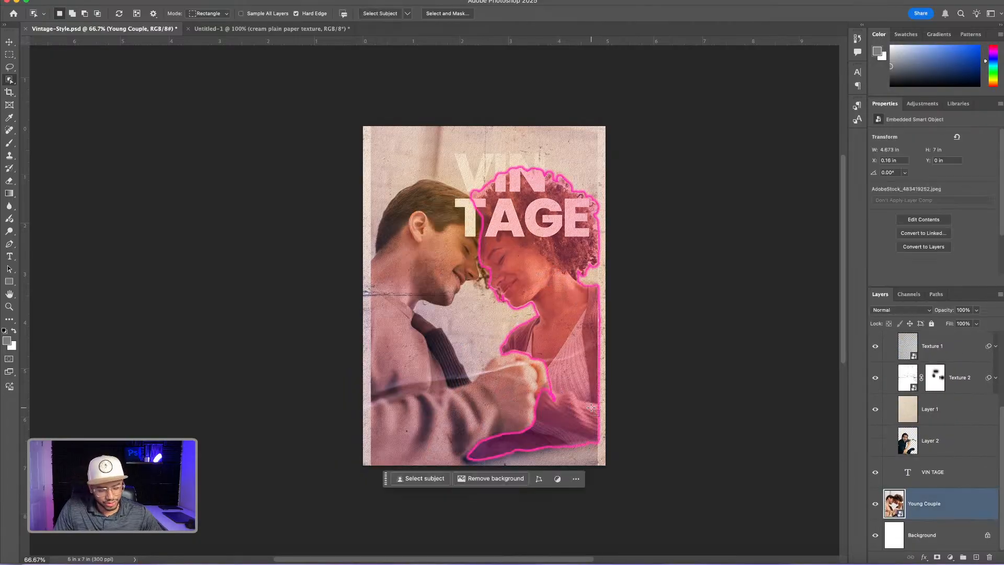
pyautogui.press('super+t')
pyautogui.press('super+y')
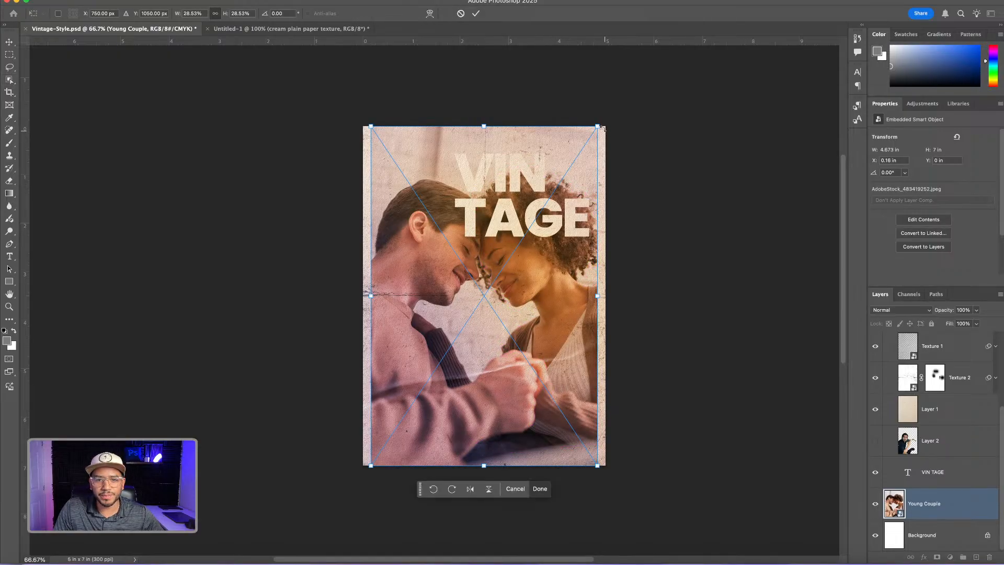
pyautogui.moveTo(598, 126); pyautogui.dragTo(606, 113)
pyautogui.press('Return')
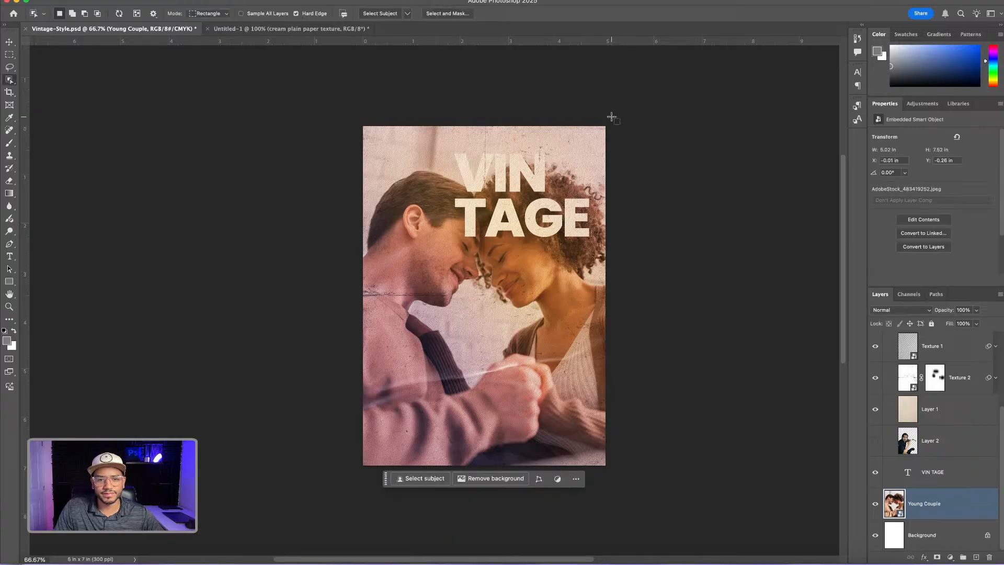
# Collapse the Effects copy 2 group and toggle its visibility to compare the vintage effects with the original couple photo
pyautogui.scroll(3, 909, 465)
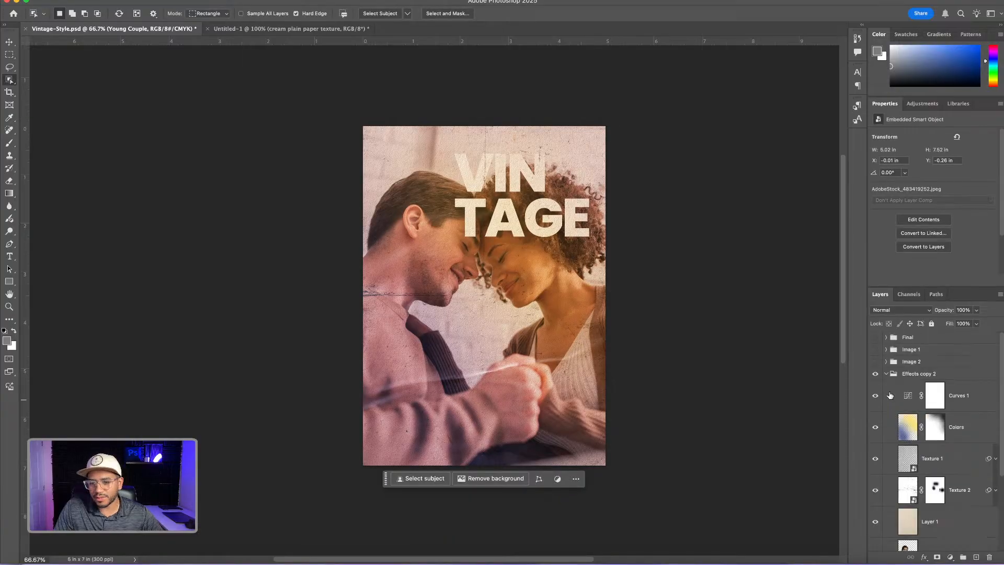
pyautogui.click(887, 375)
pyautogui.click(876, 374)
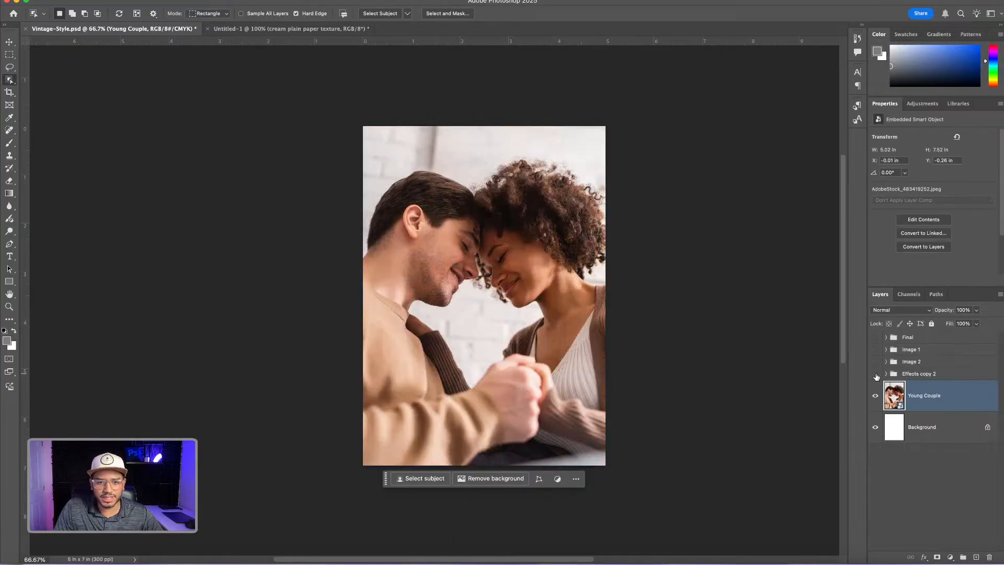
pyautogui.click(877, 375)
pyautogui.click(876, 374)
pyautogui.click(877, 375)
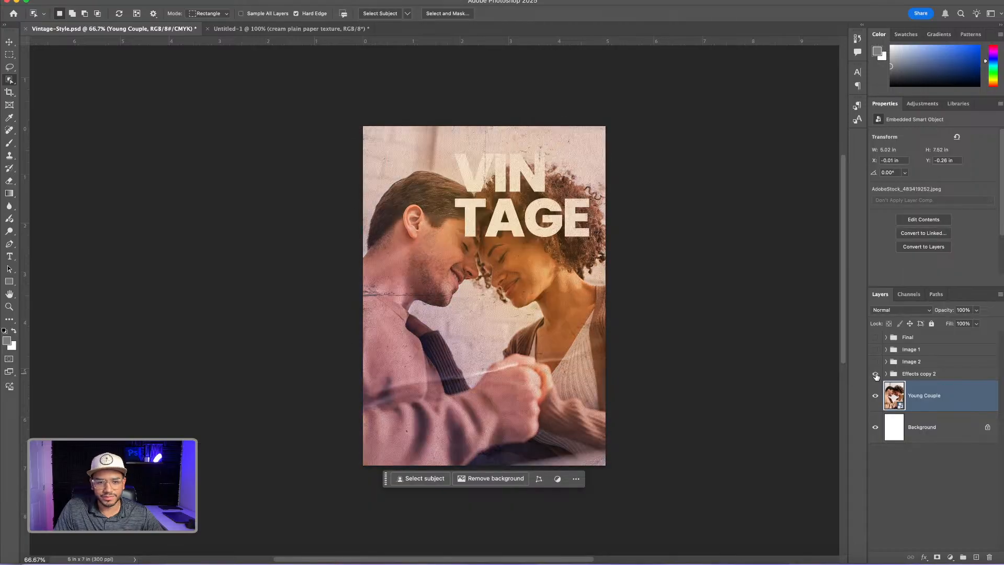
pyautogui.click(876, 375)
pyautogui.click(876, 375)
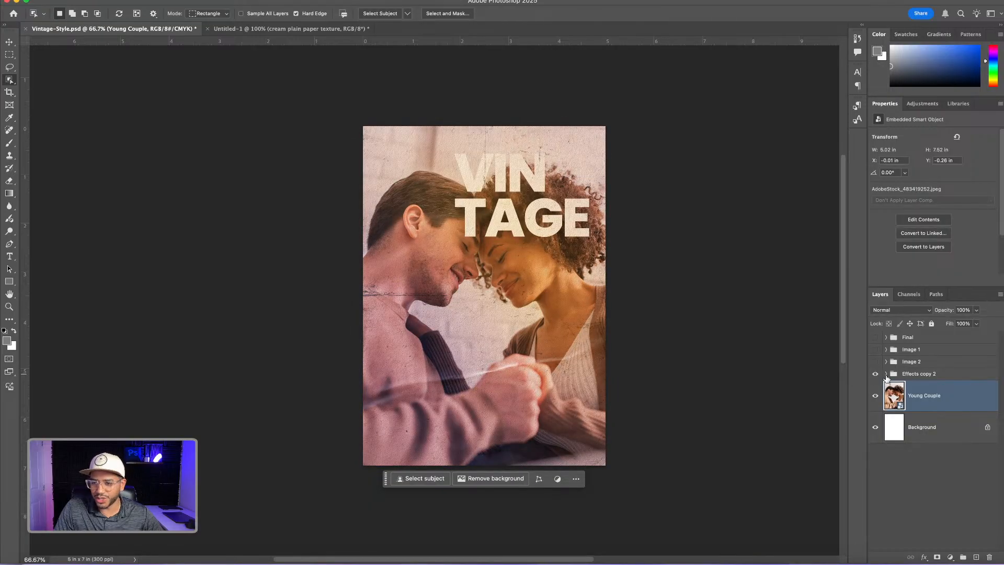
# Expand the Effects copy 2 group, then scale its Texture 2 layer to about 118% and rotate it about 12° clockwise
pyautogui.click(886, 375)
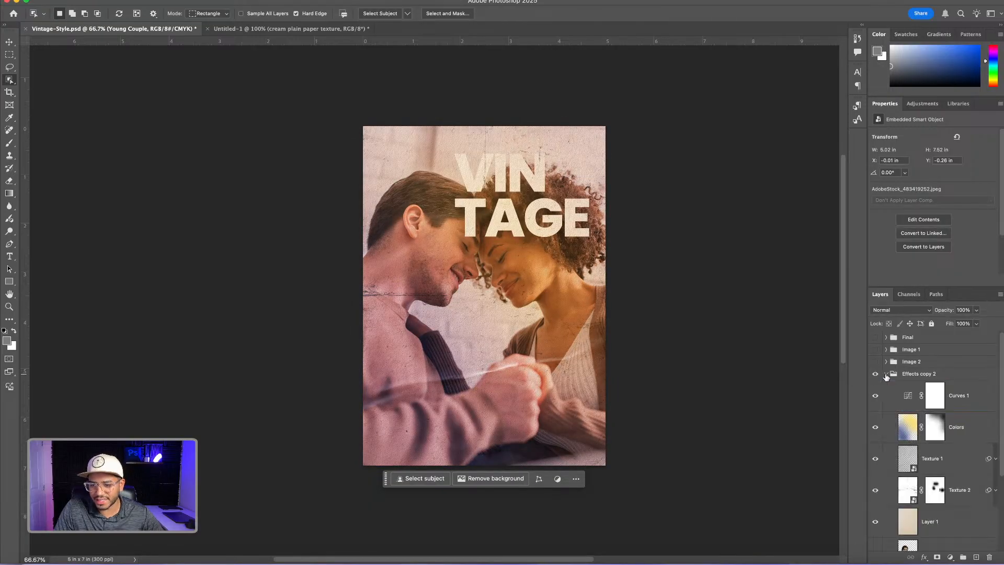
pyautogui.click(909, 490)
pyautogui.press('super+t')
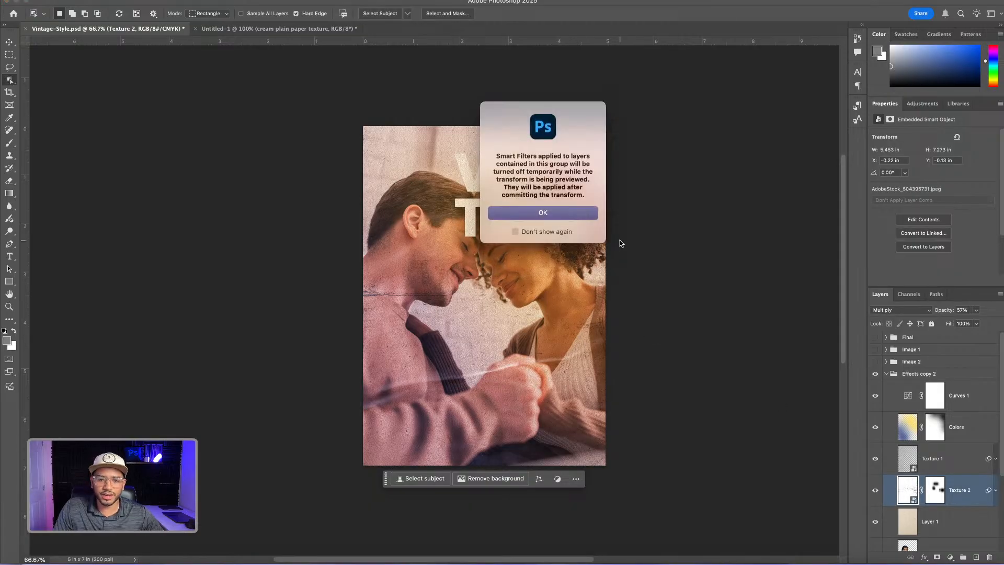
pyautogui.press('Return')
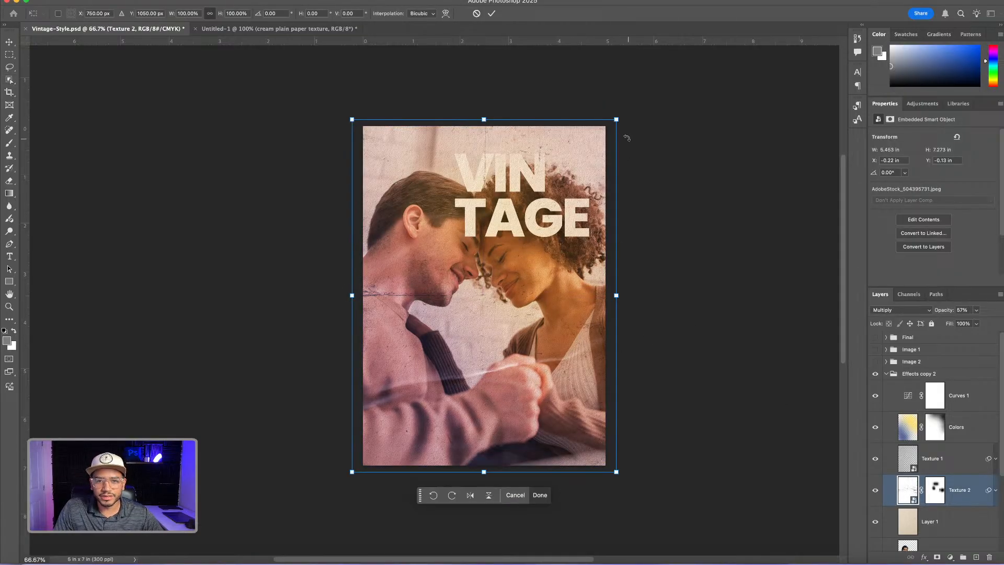
pyautogui.moveTo(627, 114); pyautogui.dragTo(687, 135)
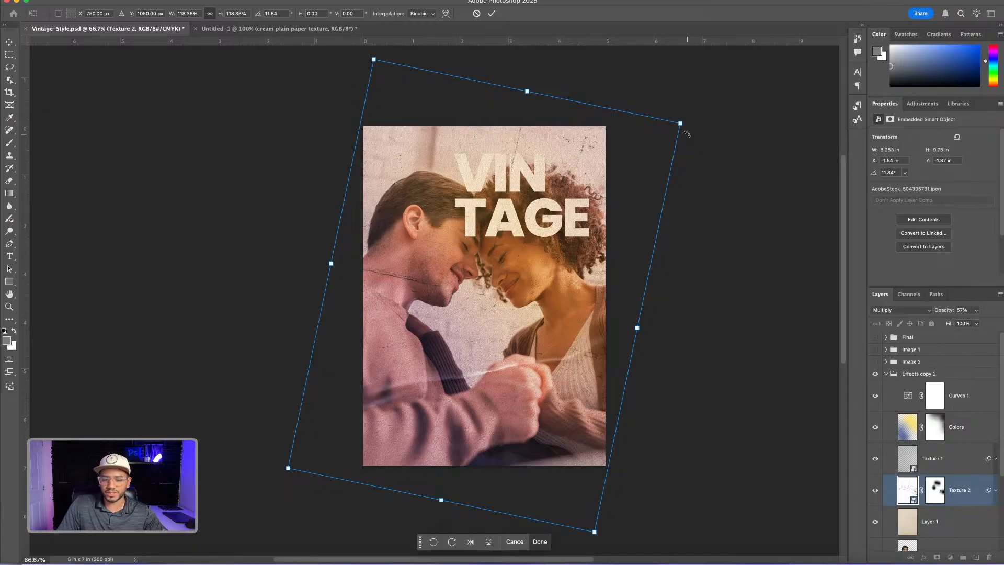
pyautogui.press('Return')
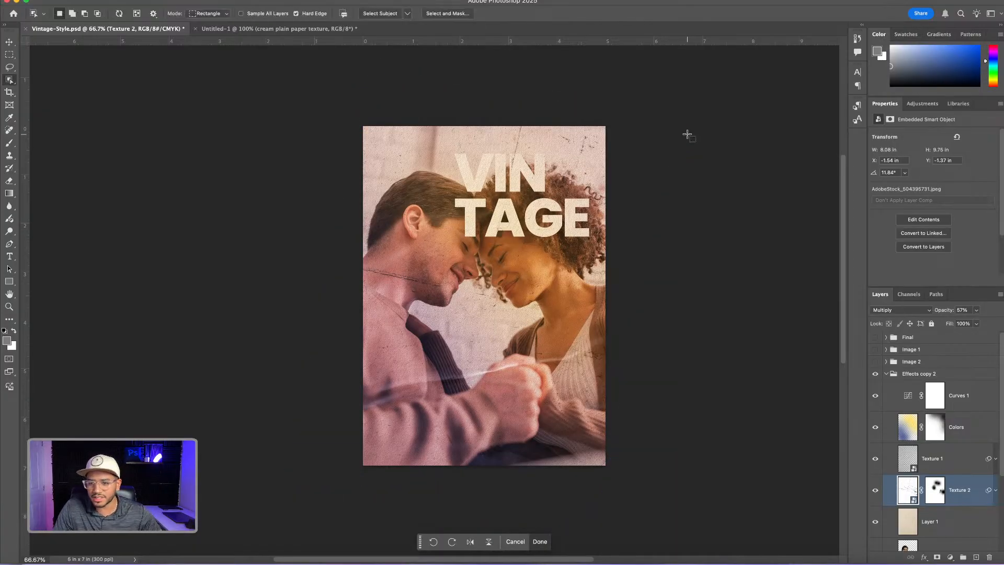
# Shift the Texture 1 layer slightly up and across the couple photo and rotate it to about 172°
pyautogui.click(909, 460)
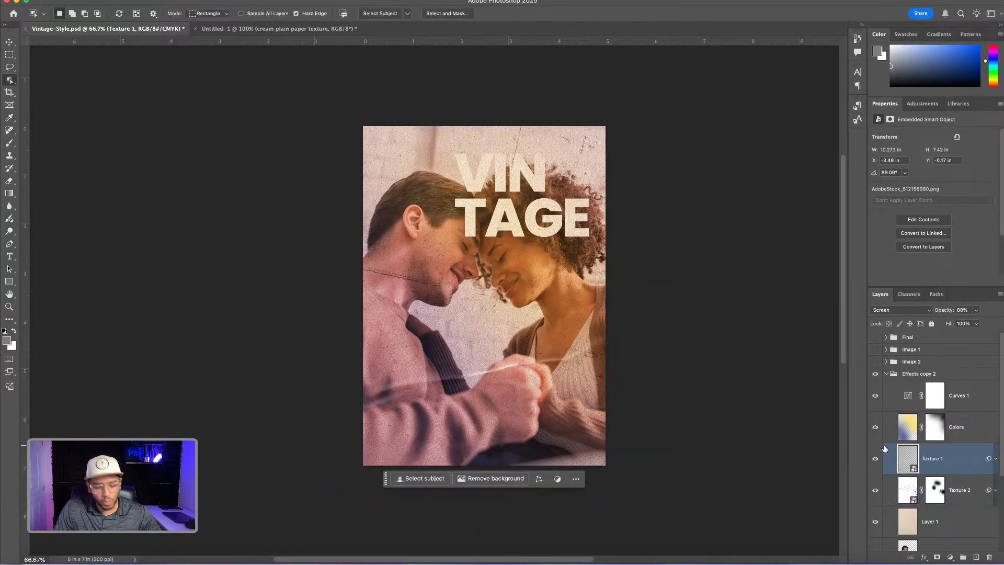
pyautogui.press('super+t')
pyautogui.click(579, 211)
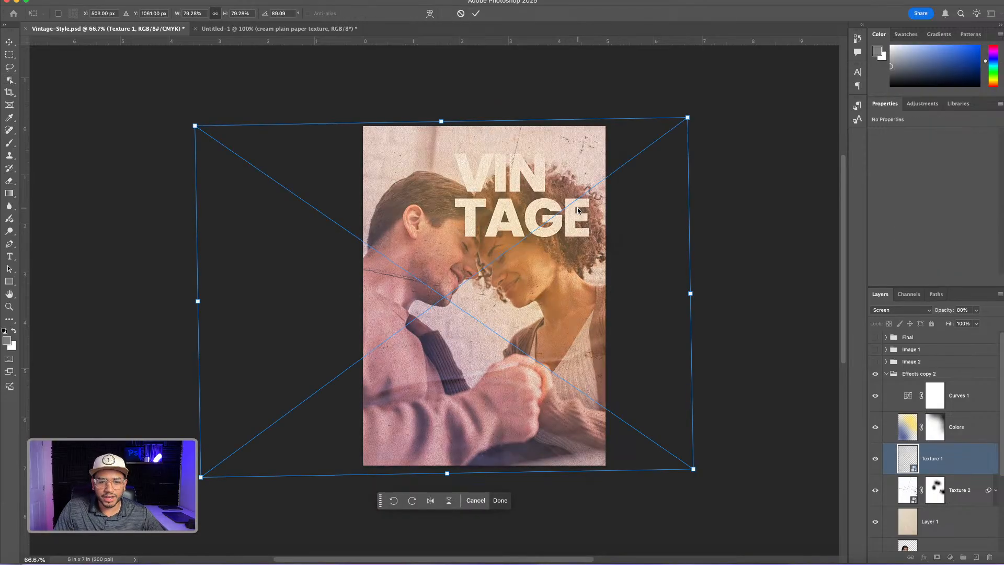
pyautogui.moveTo(515, 319); pyautogui.dragTo(545, 306)
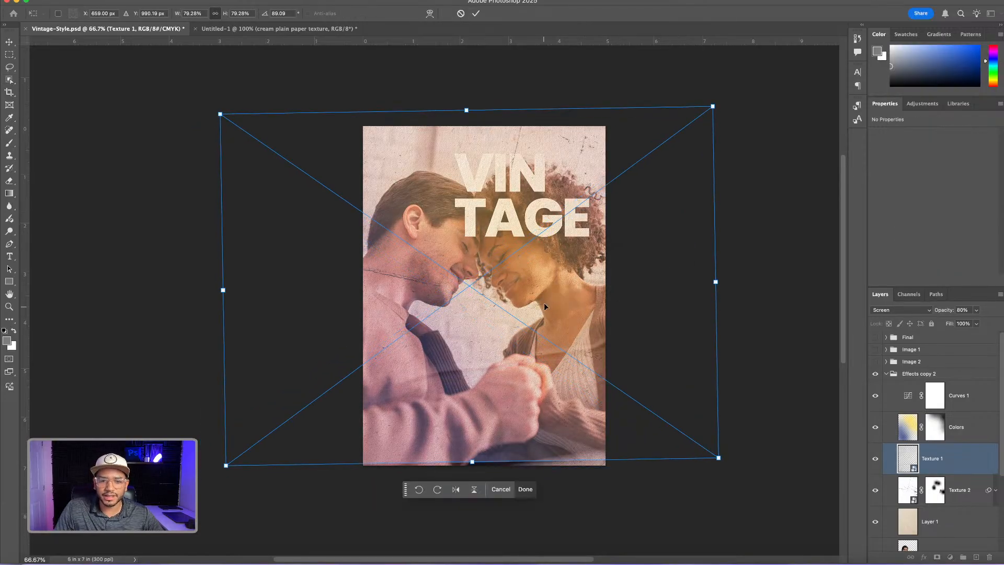
pyautogui.moveTo(785, 139); pyautogui.dragTo(673, 496)
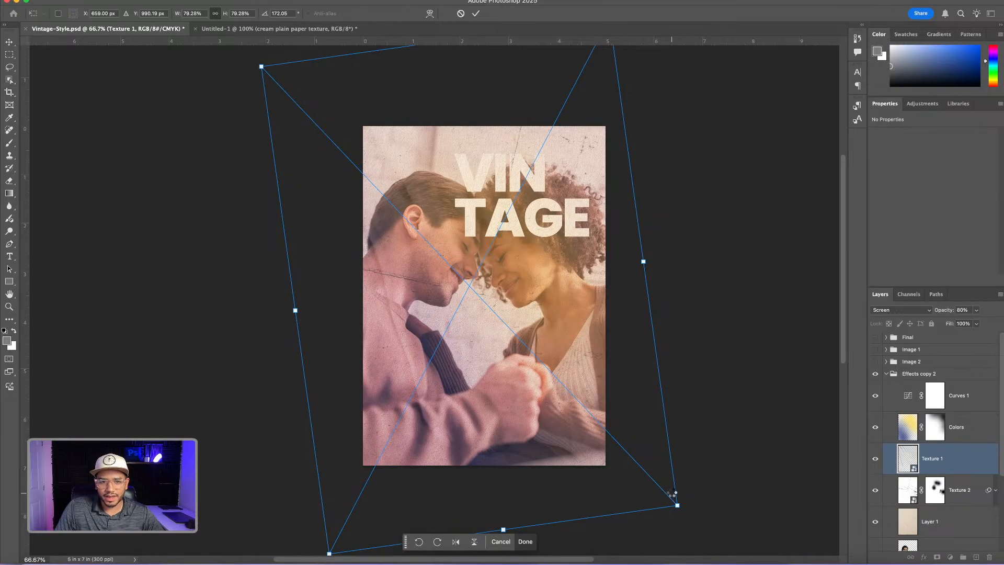
pyautogui.press('Return')
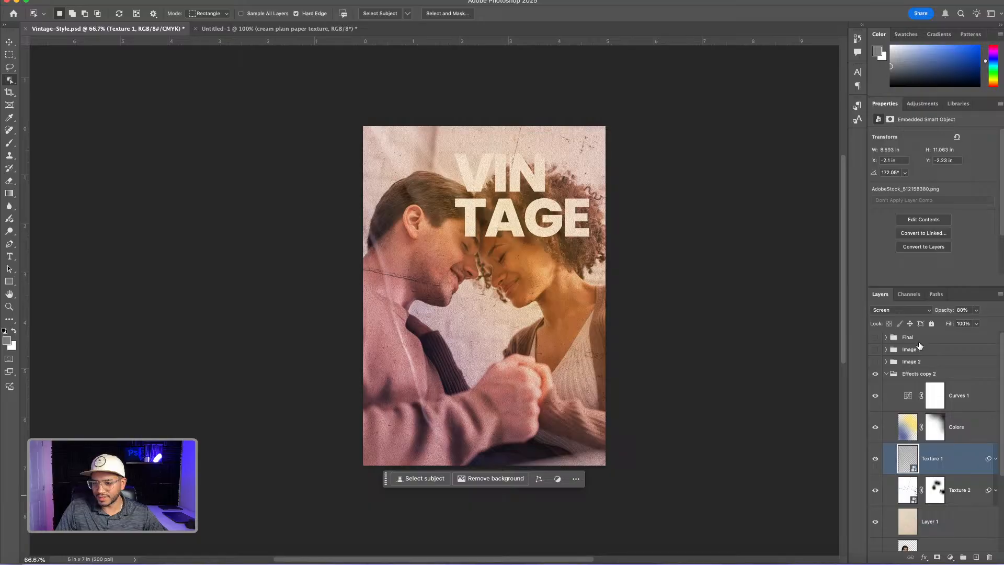
# Collapse the Effects copy 2 group, show the Final group and deselect all layers with the Move tool
pyautogui.click(886, 373)
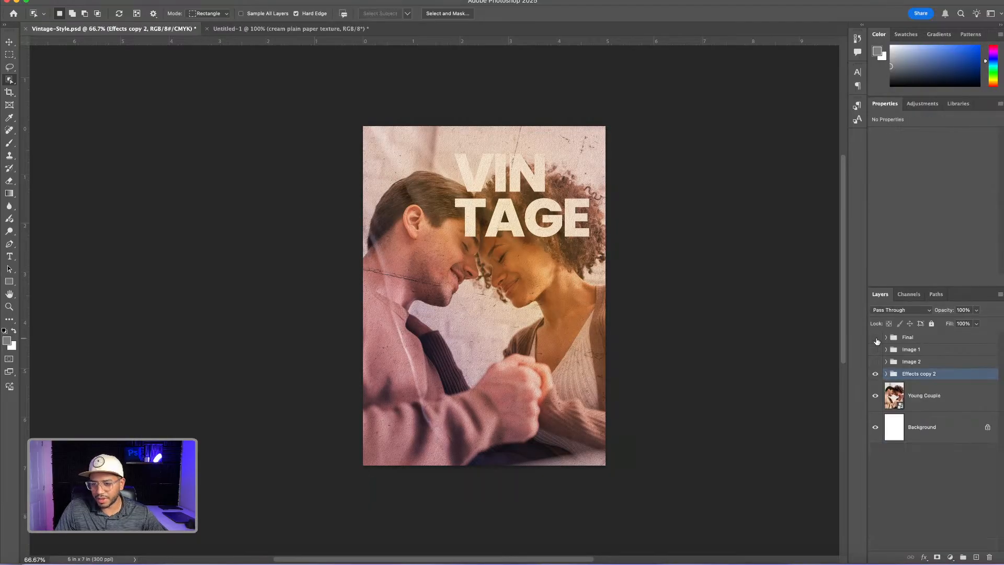
pyautogui.click(876, 338)
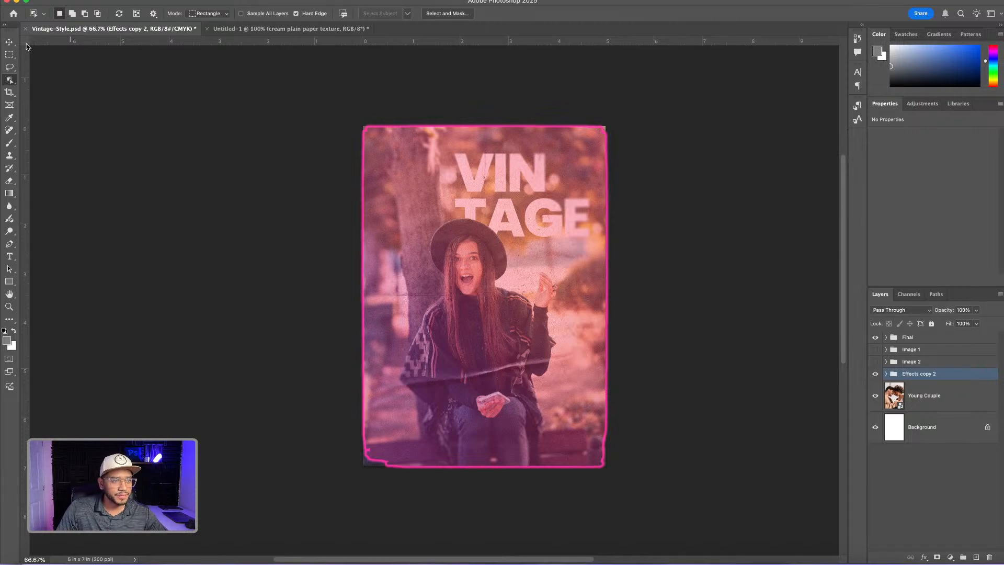
pyautogui.click(9, 42)
pyautogui.click(737, 164)
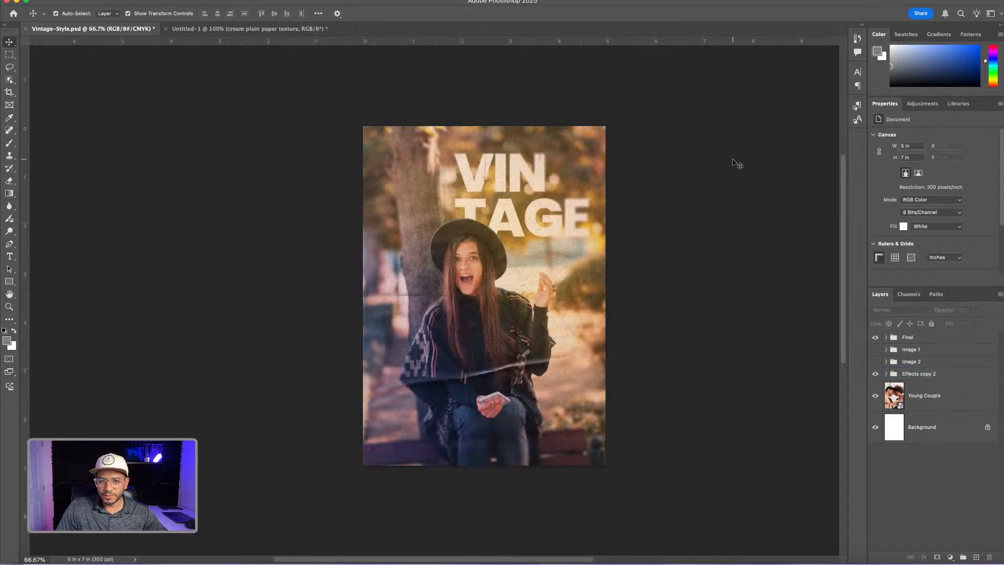
pyautogui.press('super+1')
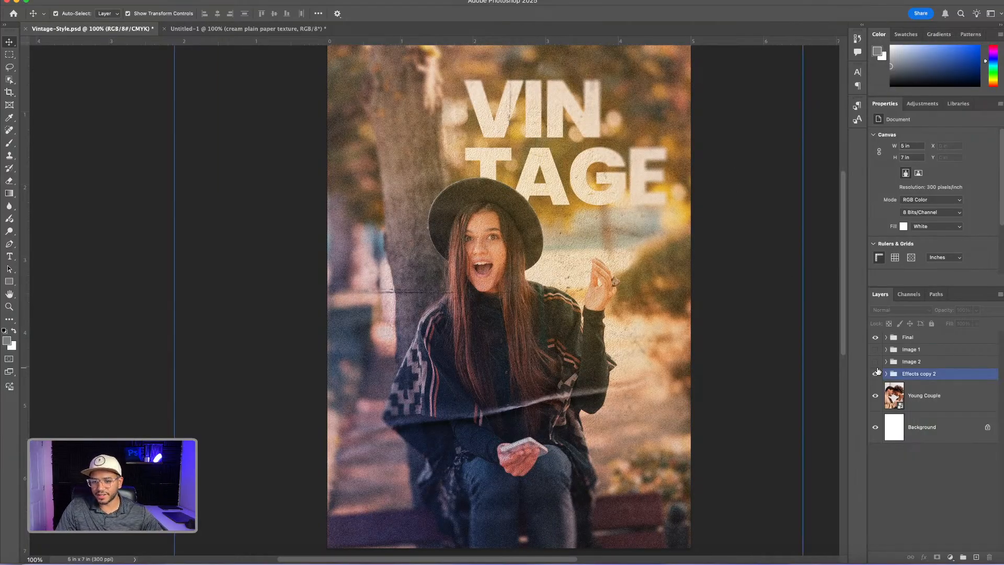
# Hide the Effects copy 2 group and Young Couple layer, and toggle the Final group to compare it with the original Image 1 photo
pyautogui.moveTo(876, 373); pyautogui.dragTo(876, 396)
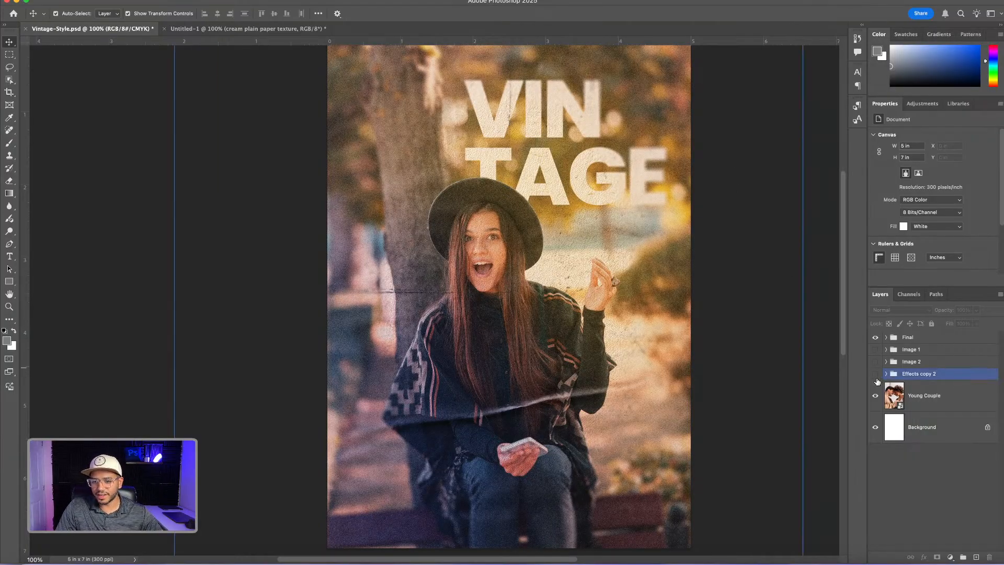
pyautogui.click(875, 338)
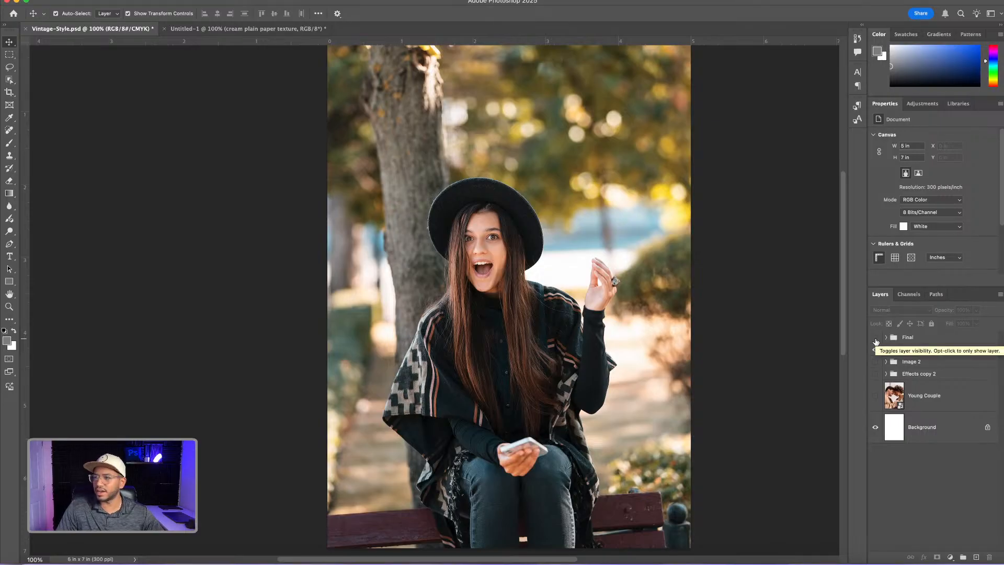
pyautogui.click(876, 340)
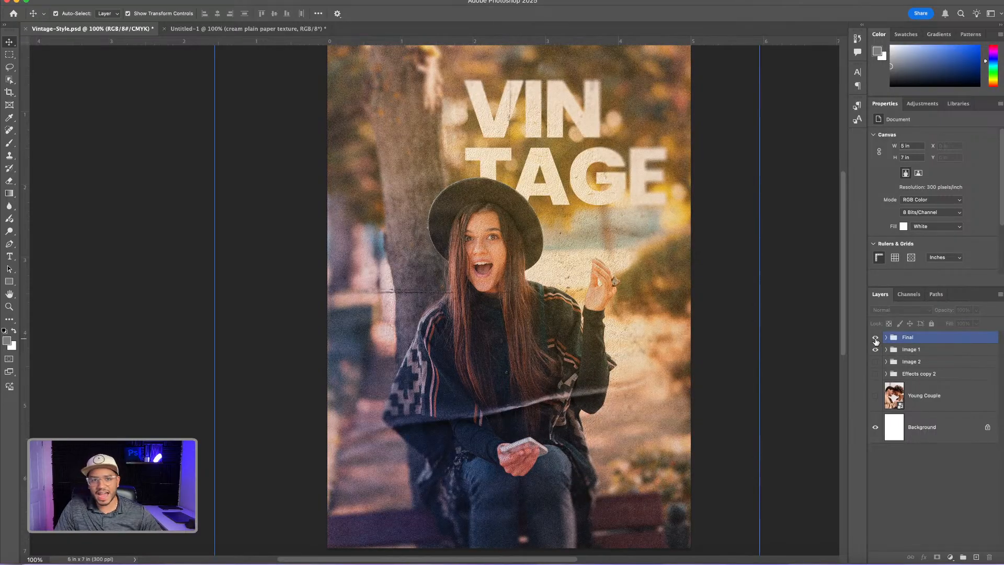